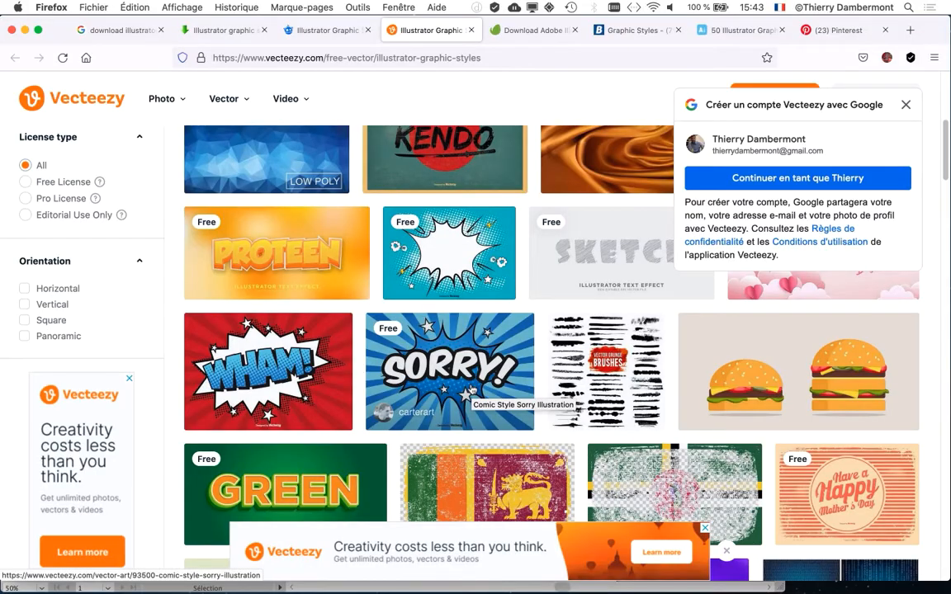
# Look through the Vecteezy results for Illustrator graphic styles, examining the text effect previews.
pyautogui.scroll(-5, 413, 388)
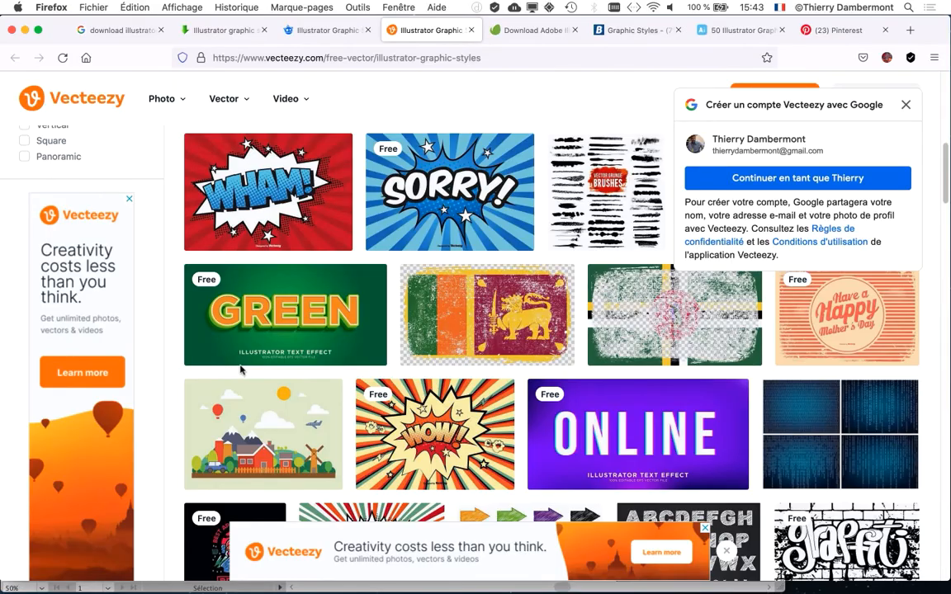
pyautogui.scroll(-12, 242, 370)
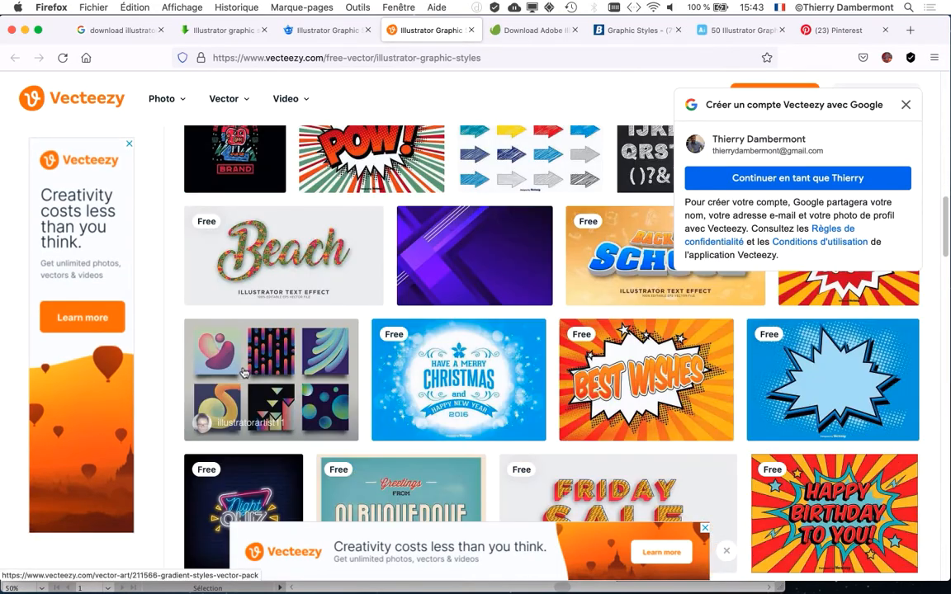
pyautogui.scroll(-12, 243, 371)
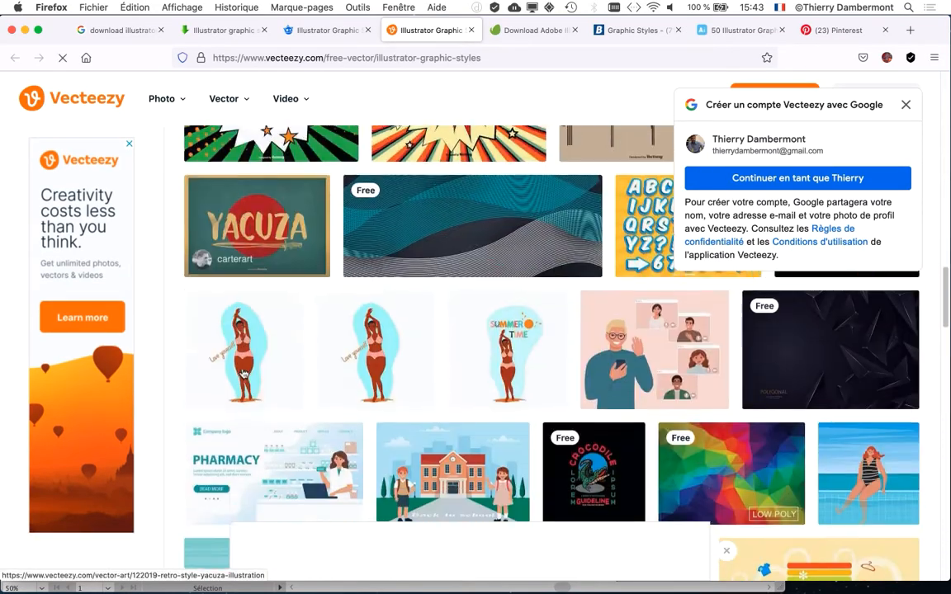
pyautogui.scroll(-5, 242, 372)
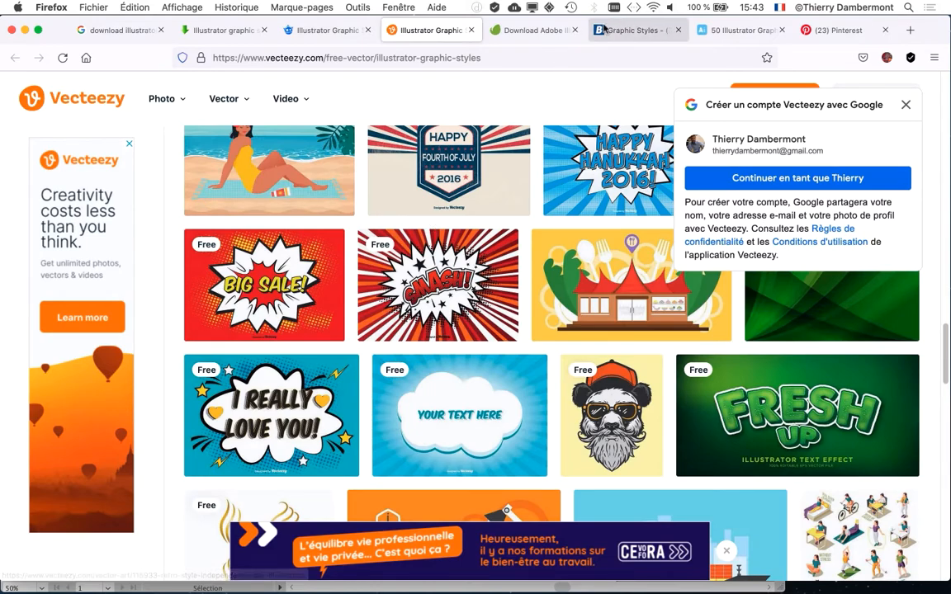
# Look past the Brusheezy results and examine the style previews of the 50 Illustrator Graphic Styles Bundle Vol.1 on aidownload.
pyautogui.click(532, 31)
pyautogui.click(609, 33)
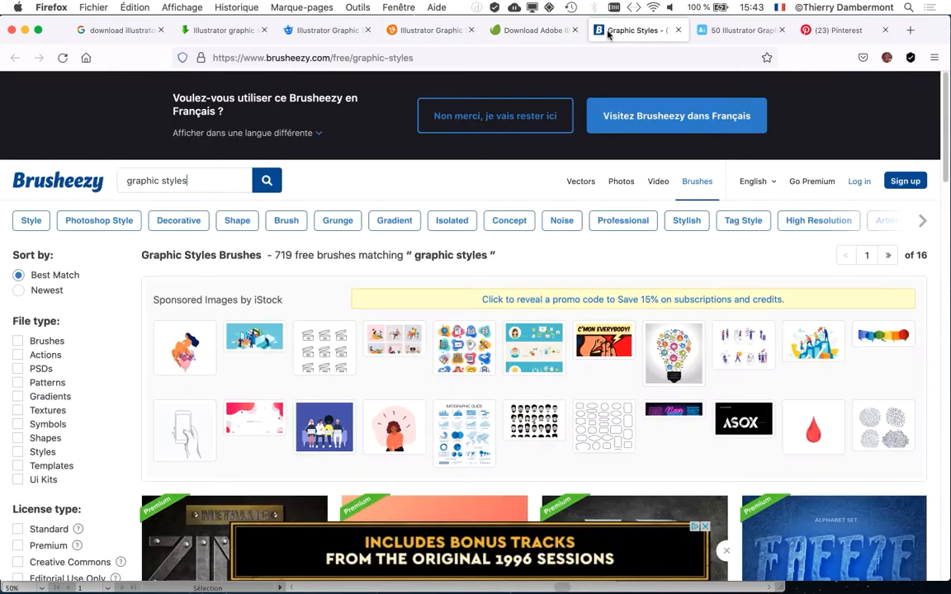
pyautogui.click(725, 30)
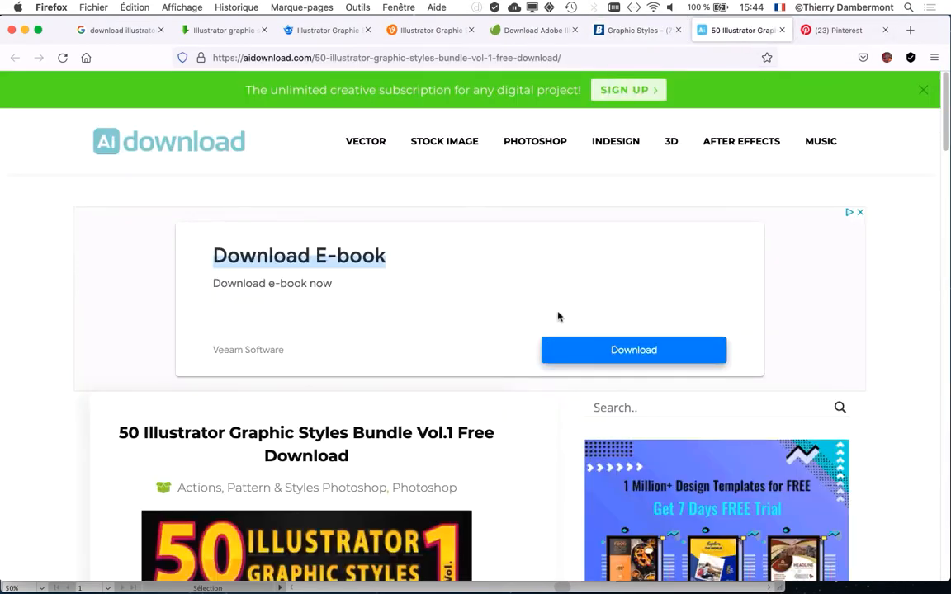
pyautogui.scroll(-5, 556, 315)
pyautogui.scroll(-7, 555, 315)
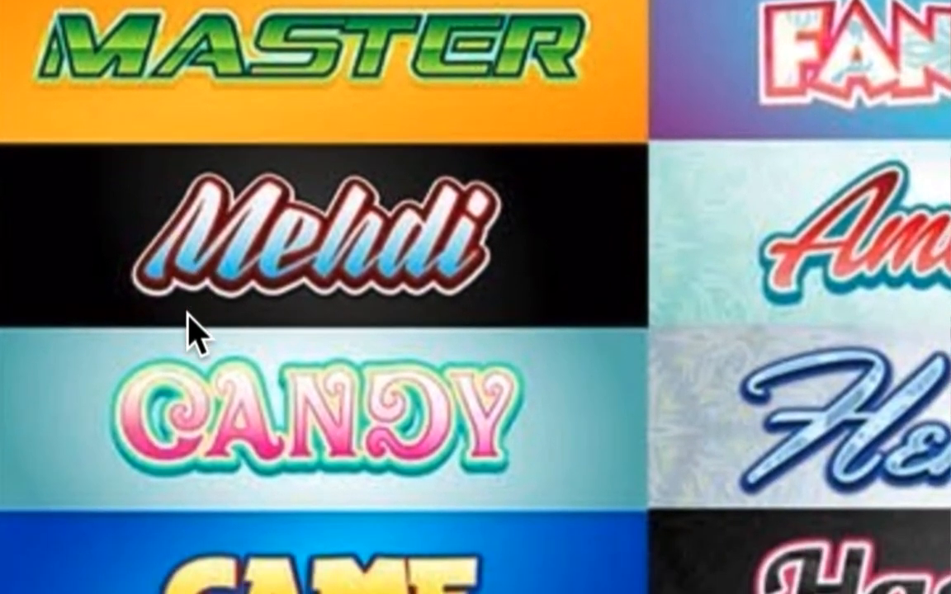
pyautogui.scroll(-2, 192, 334)
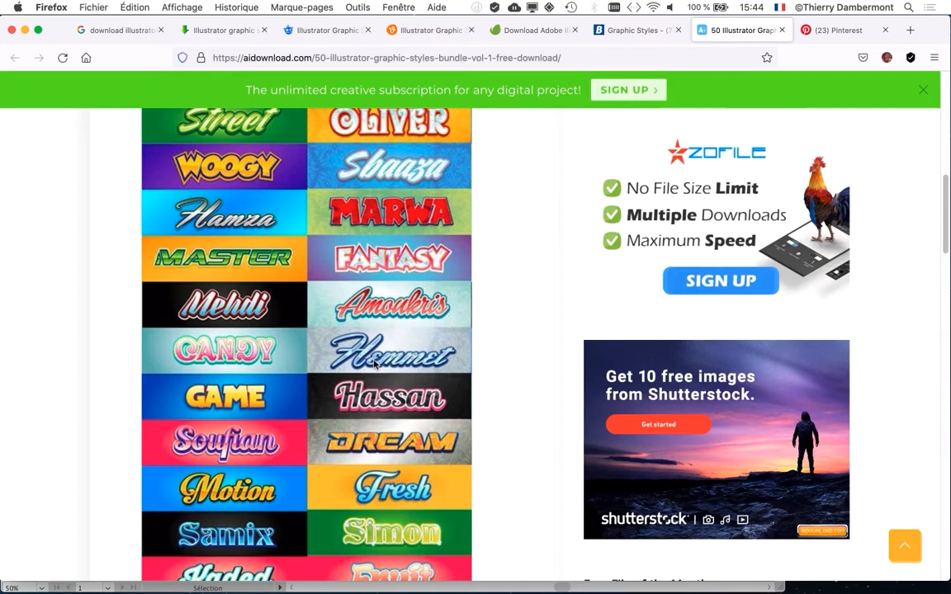
pyautogui.scroll(-5, 374, 363)
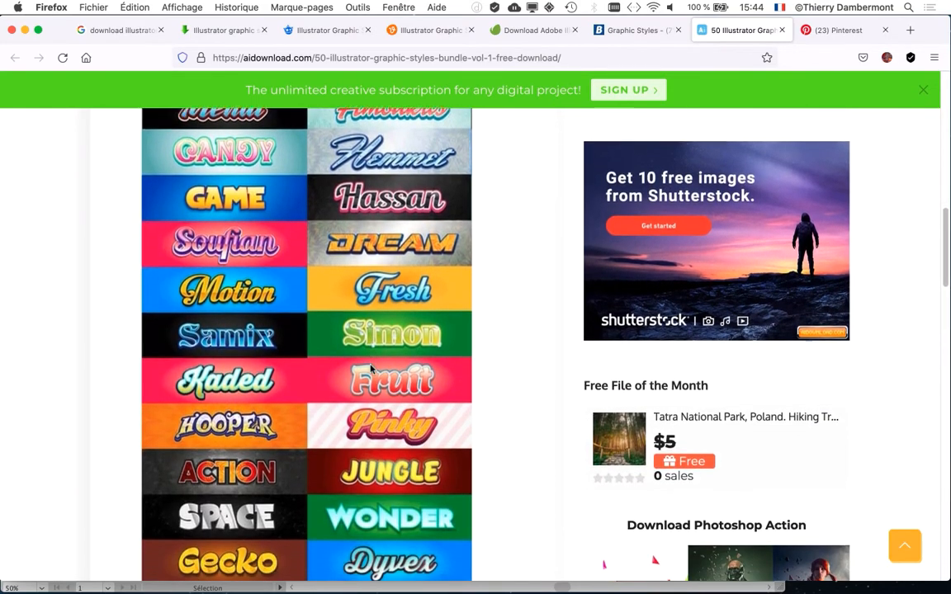
pyautogui.scroll(-1, 372, 369)
# Put the browser away, return to the Arizona document in Illustrator and move the Aspect panel away from the text.
pyautogui.click(24, 29)
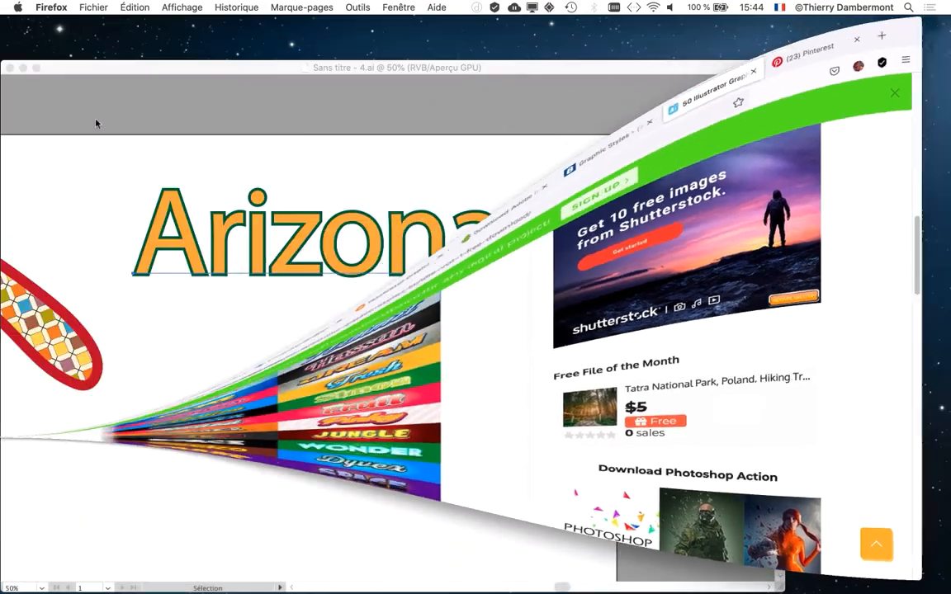
pyautogui.click(304, 68)
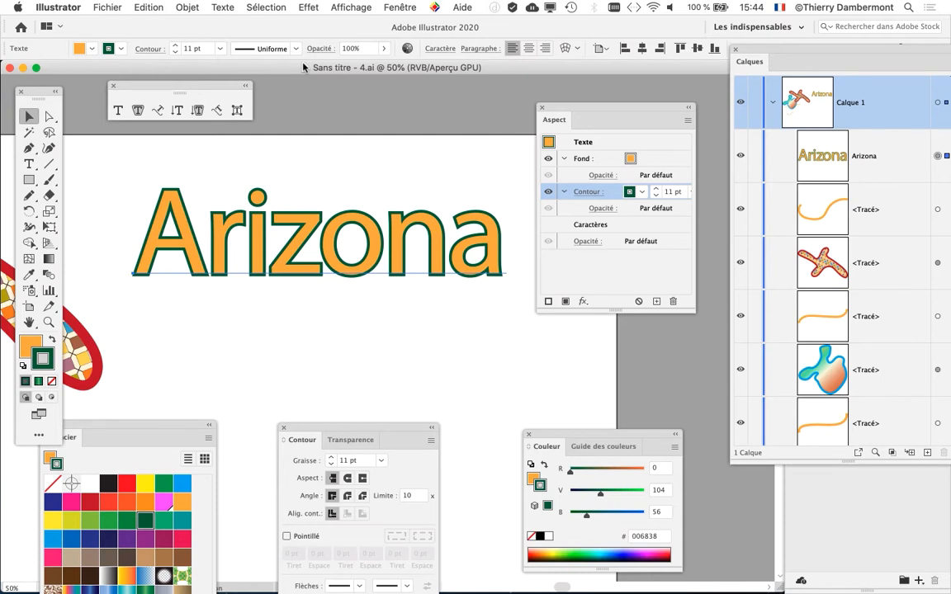
pyautogui.moveTo(596, 108); pyautogui.dragTo(660, 87)
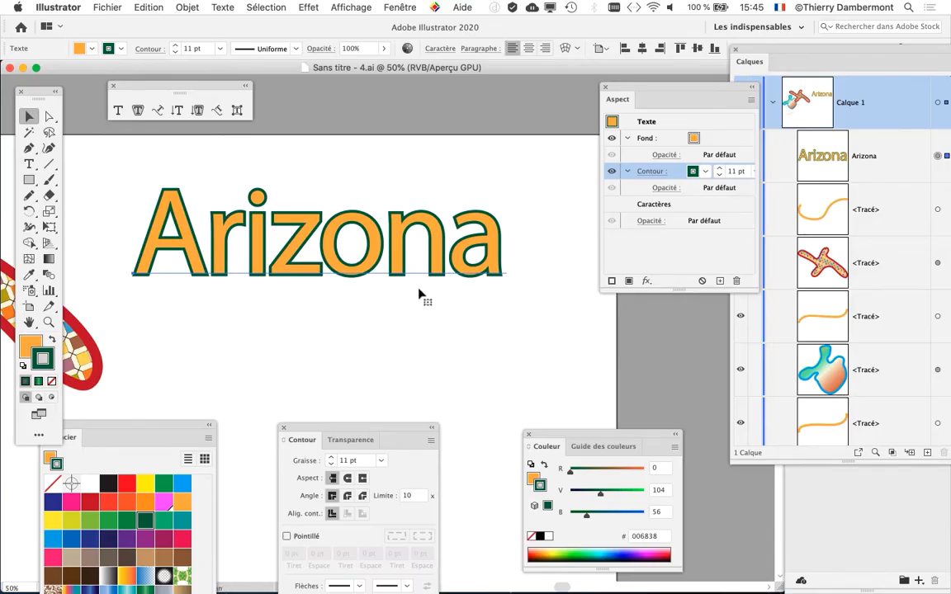
pyautogui.moveTo(625, 86); pyautogui.dragTo(662, 187)
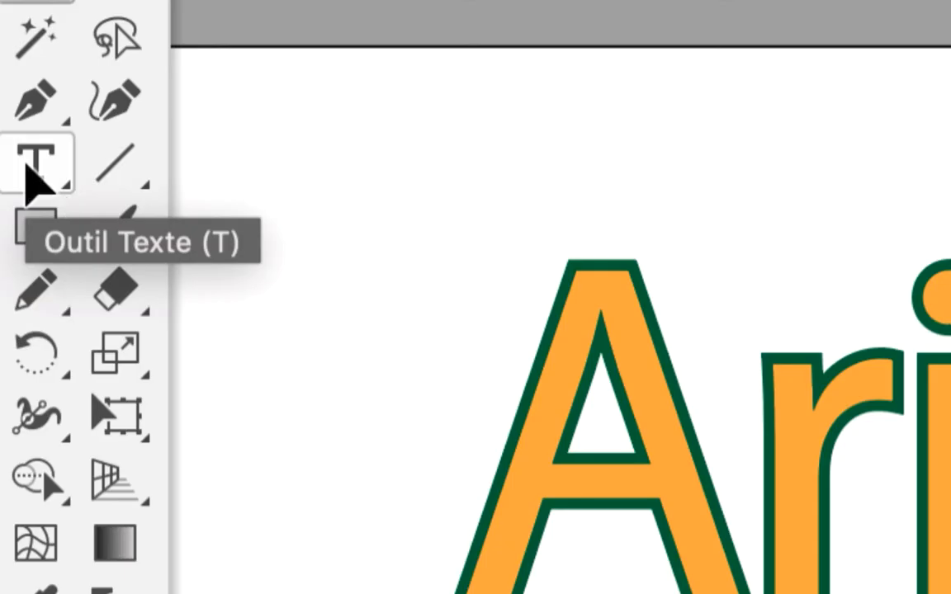
# Highlight the Arizona letters with the Type tool, reselect them as a text object and place the Aspect panel beside the text.
pyautogui.click(28, 165)
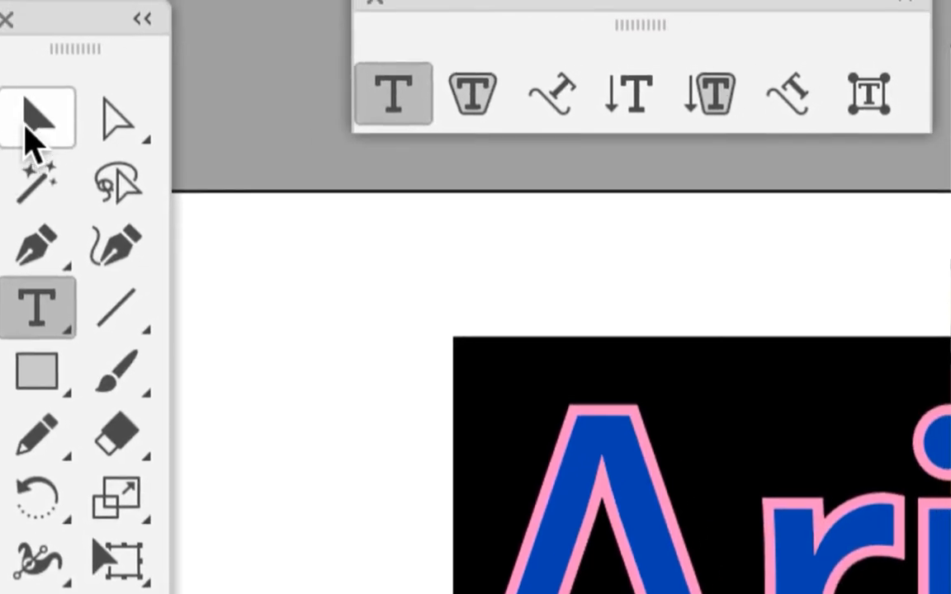
pyautogui.click(30, 136)
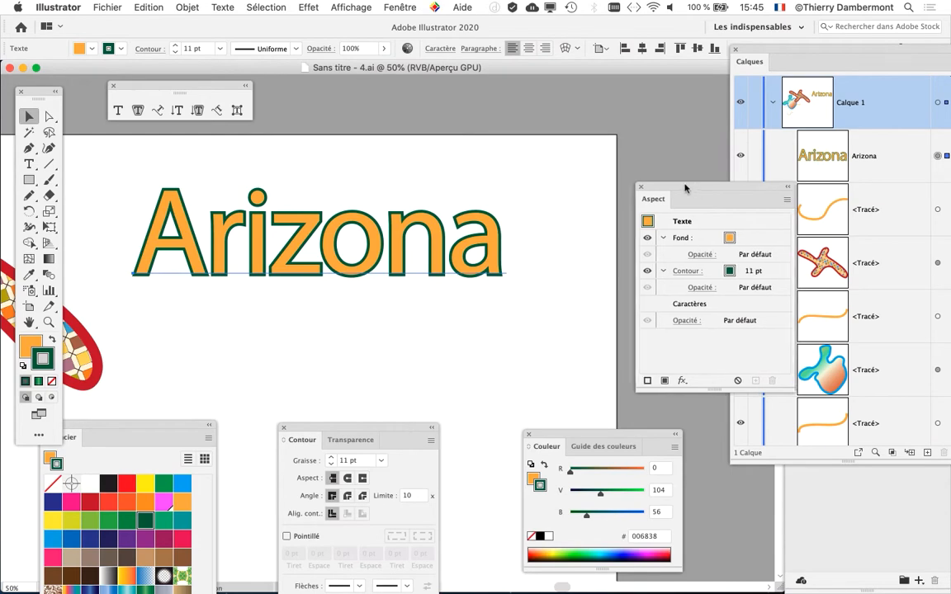
pyautogui.moveTo(692, 187); pyautogui.dragTo(547, 98)
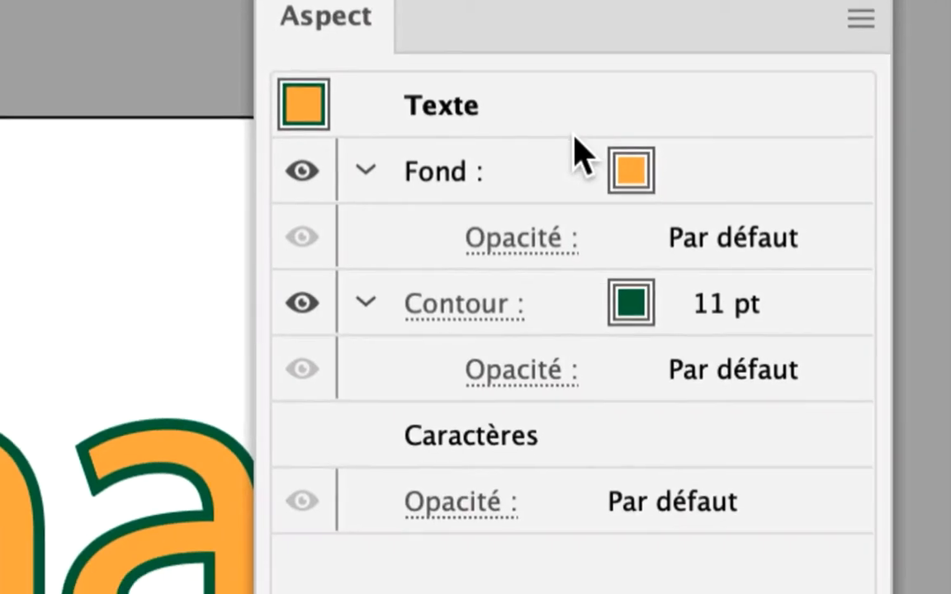
# Try the dark blue, light blue, turquoise and multicolour gradient swatches as the fill of the Arizona text.
pyautogui.click(620, 203)
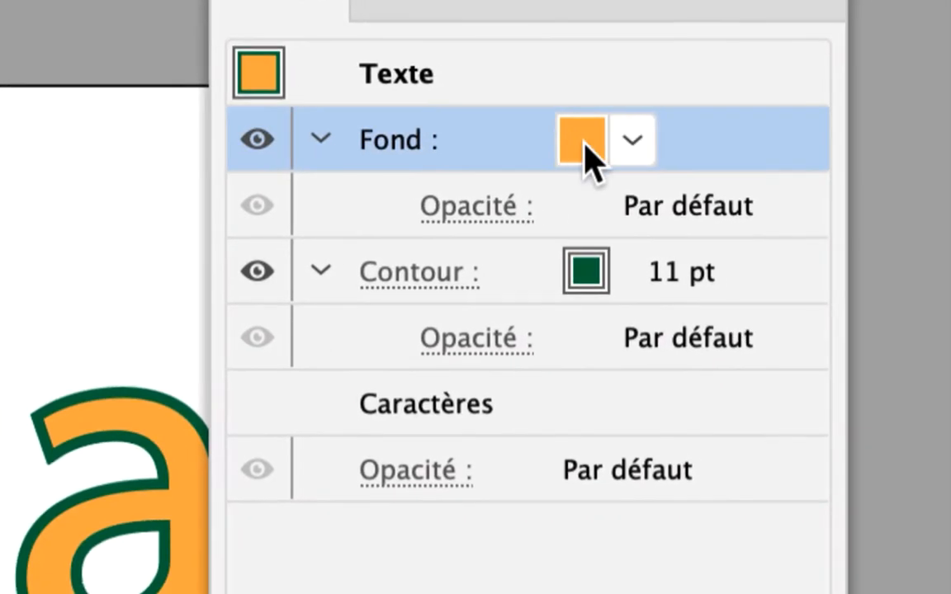
pyautogui.click(596, 147)
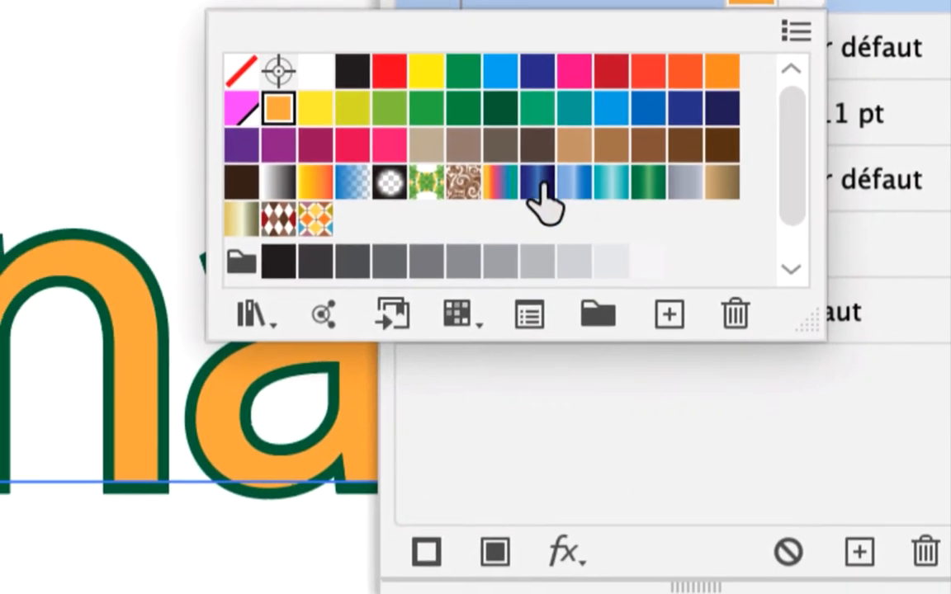
pyautogui.click(337, 293)
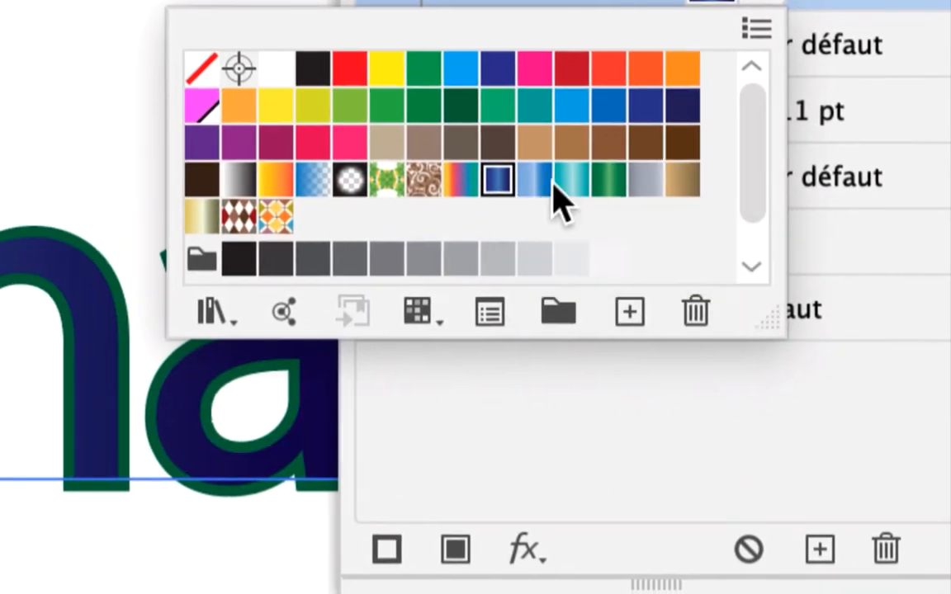
pyautogui.click(558, 183)
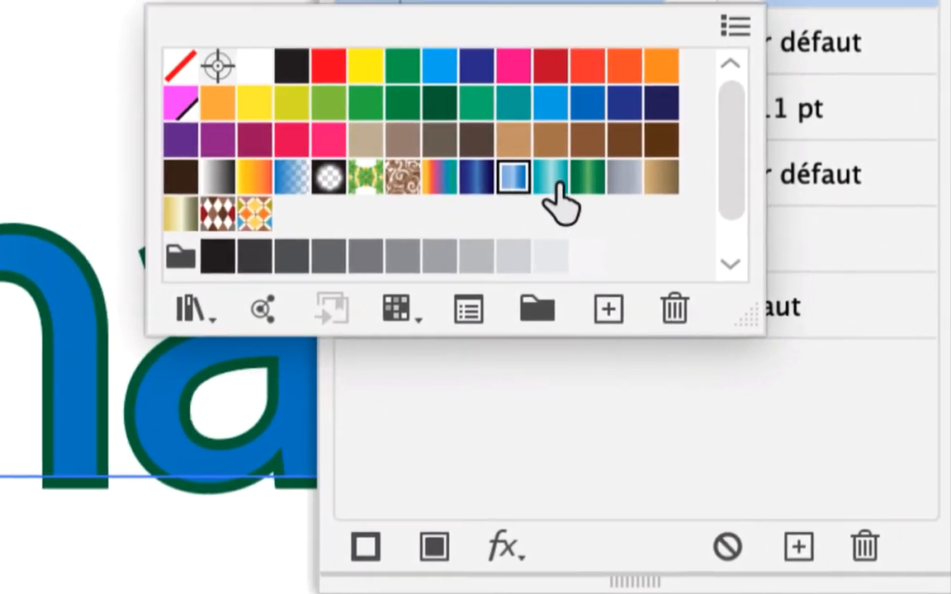
pyautogui.click(556, 186)
pyautogui.click(440, 183)
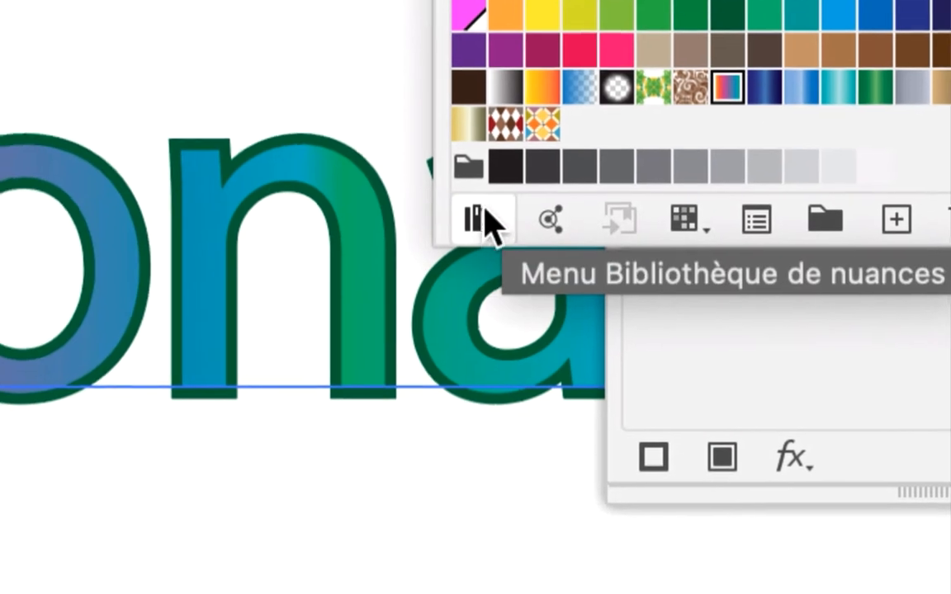
# Open the Fruits et légumes gradient swatch library and place it above the Arizona text.
pyautogui.click(287, 312)
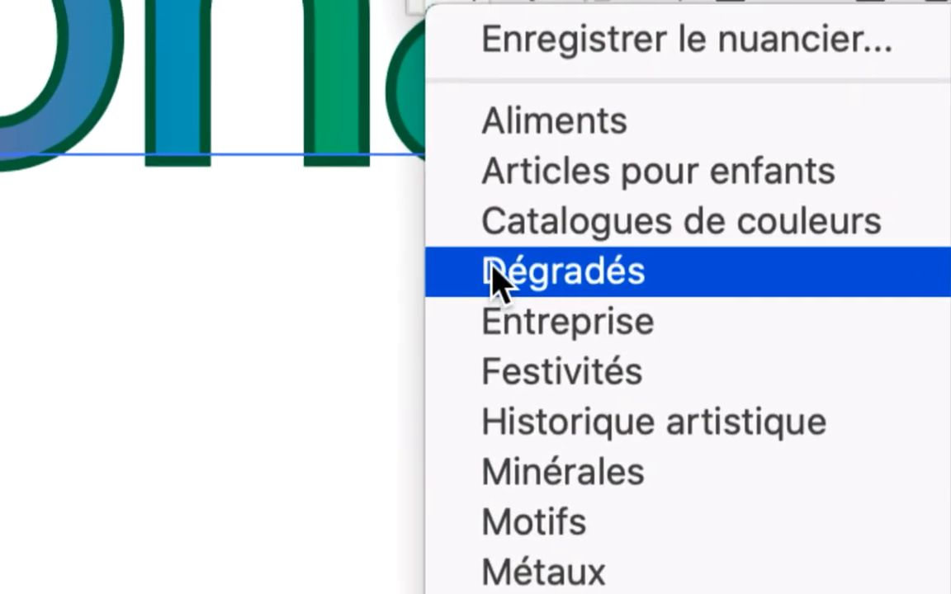
pyautogui.moveTo(882, 271)
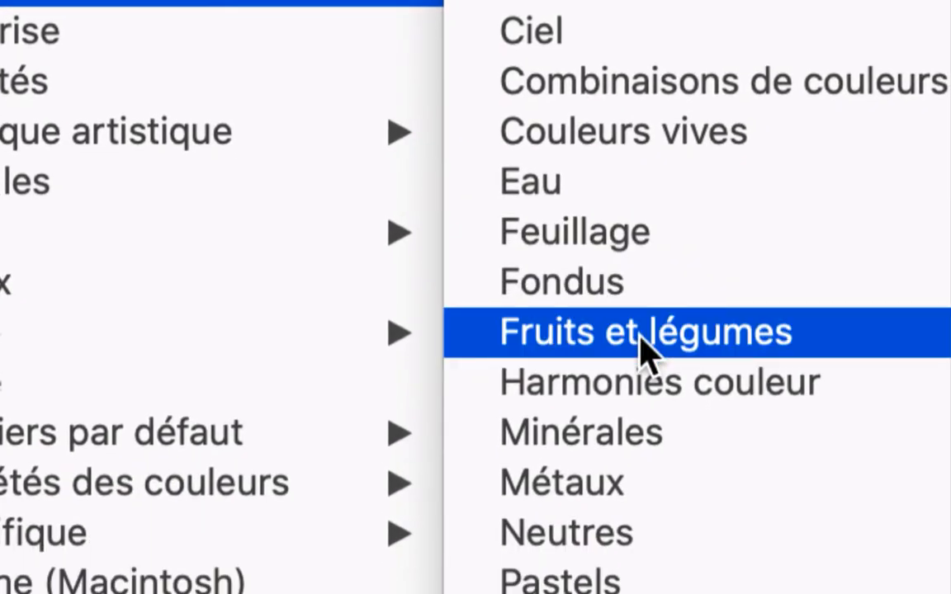
pyautogui.click(641, 336)
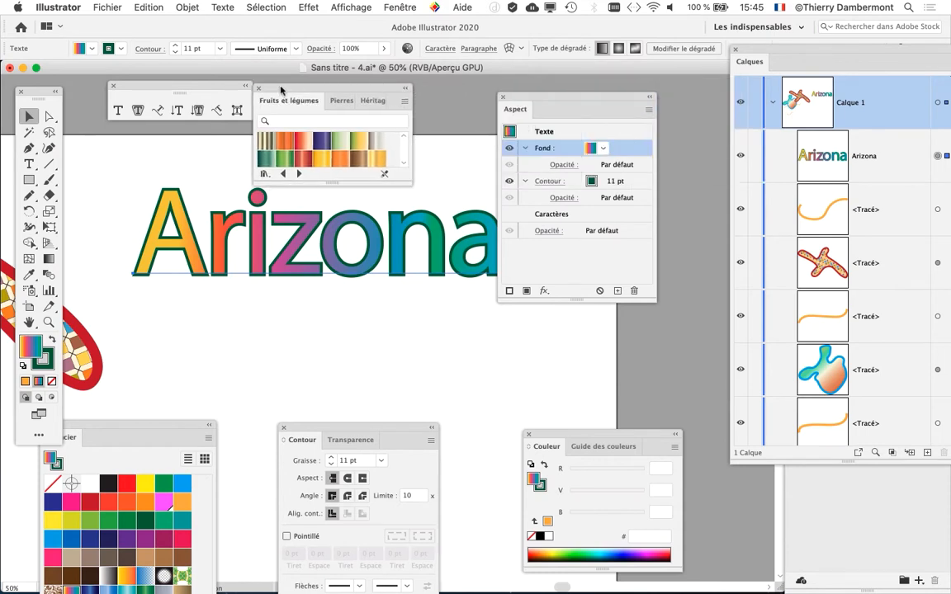
pyautogui.moveTo(281, 89); pyautogui.dragTo(333, 79)
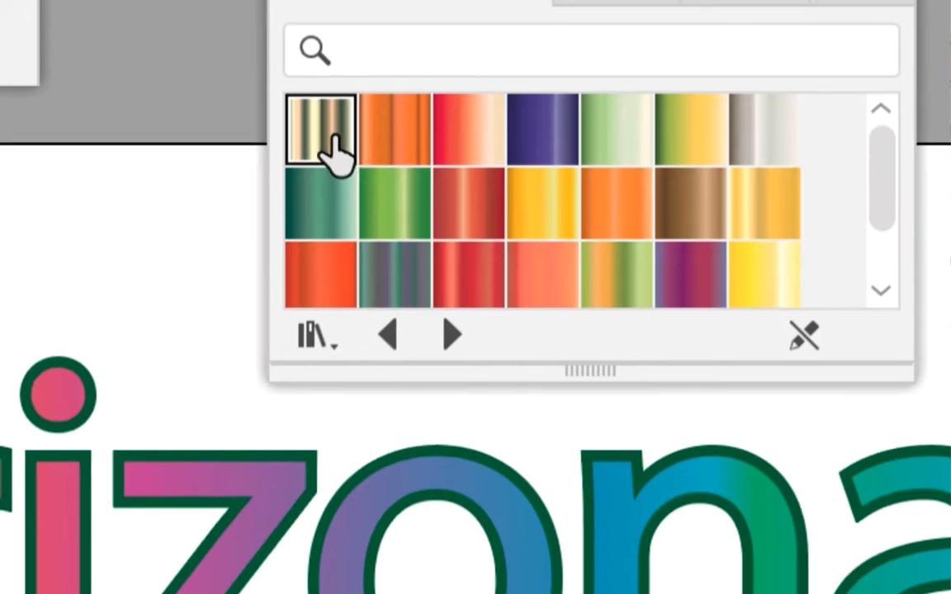
# Try several Fruits et légumes gradients on the text fill, including Aubergine, and settle on the first cream, peach and dark green striped one.
pyautogui.click(334, 145)
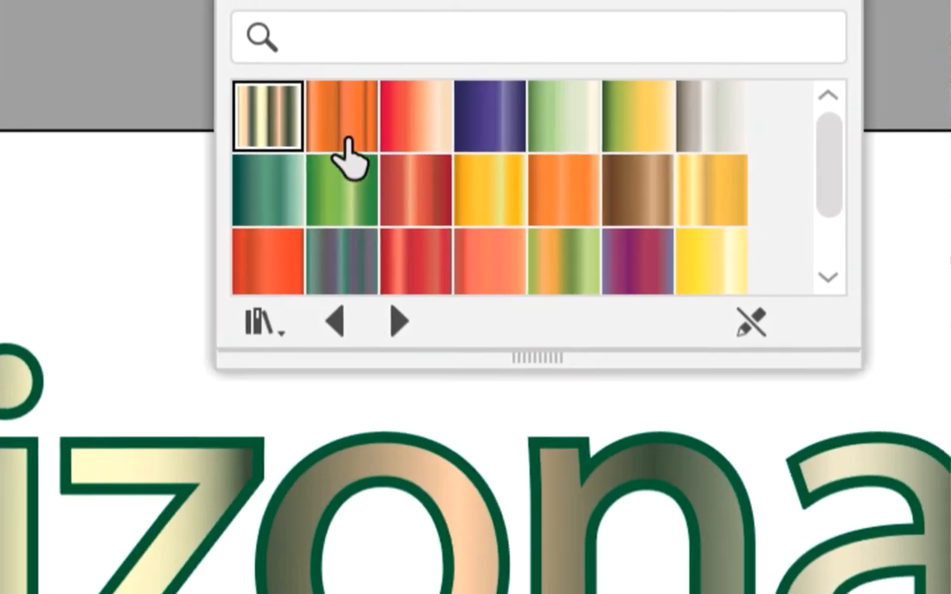
pyautogui.click(396, 157)
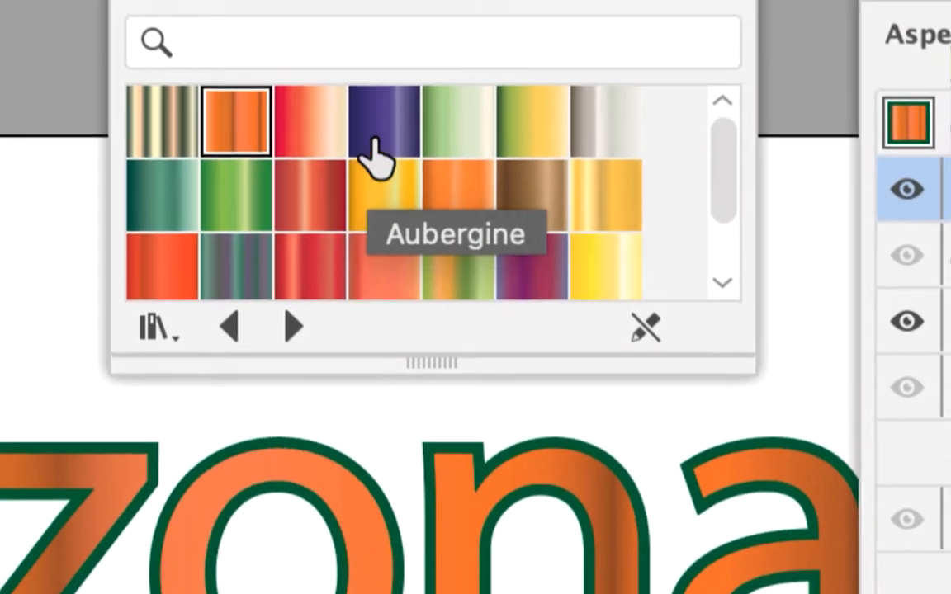
pyautogui.click(485, 132)
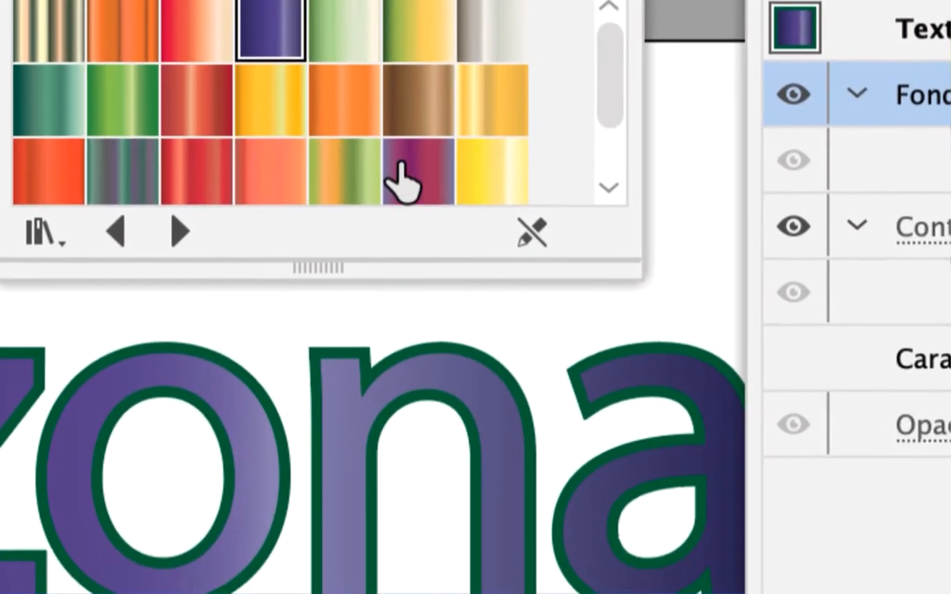
pyautogui.click(412, 207)
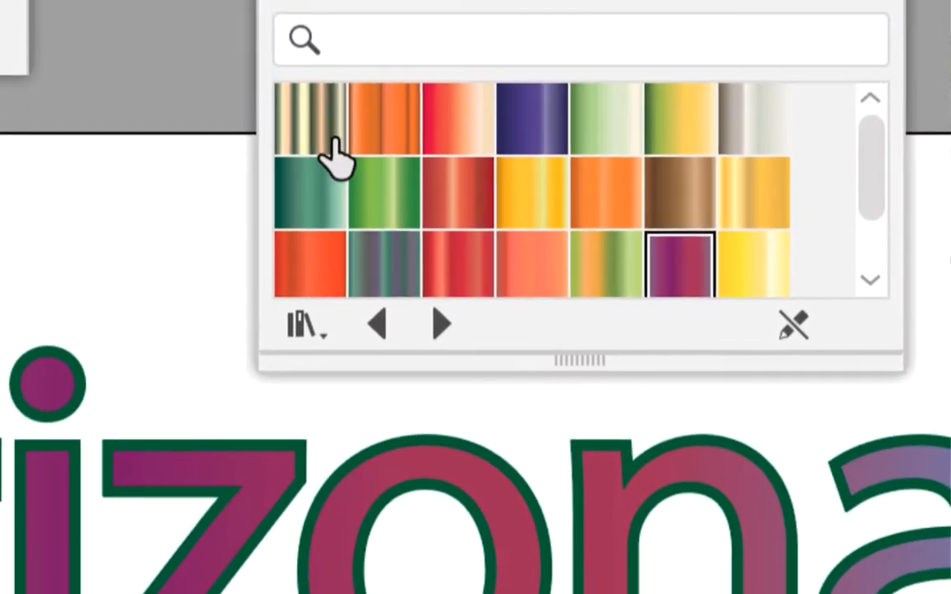
pyautogui.click(251, 33)
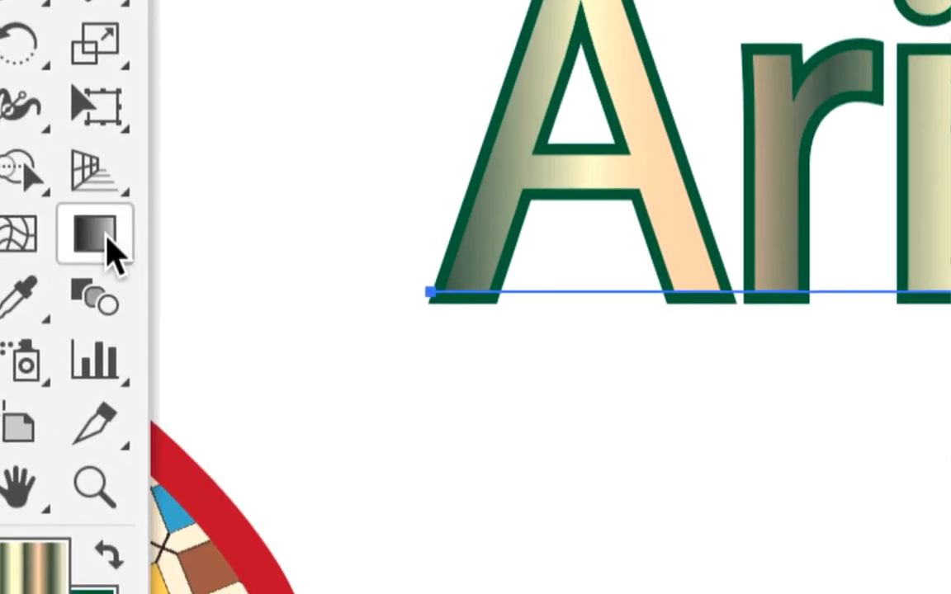
# Redraw the fill gradient's direction with the Gradient tool, ending with a shallow diagonal from below the final a to above the A.
pyautogui.click(107, 247)
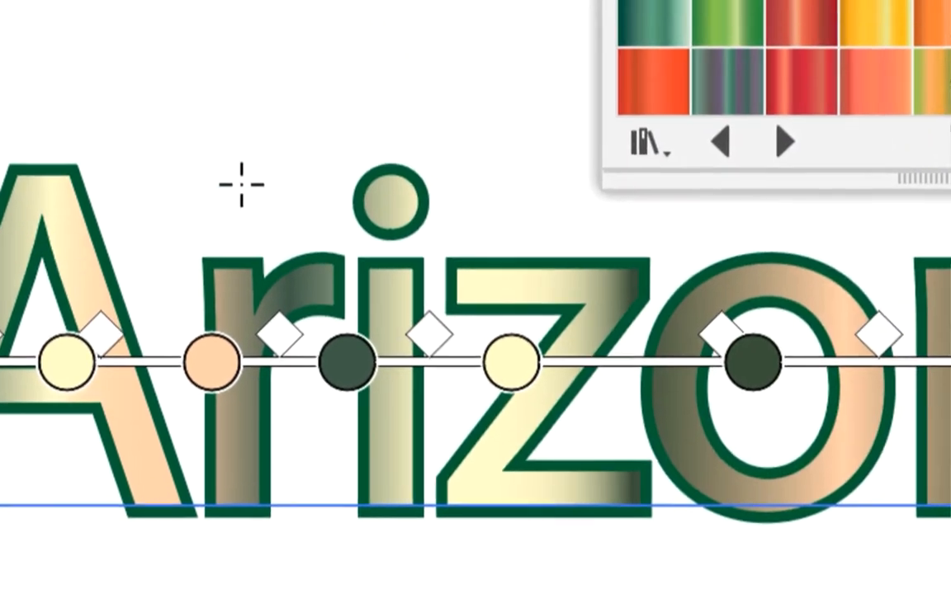
pyautogui.moveTo(217, 132)
pyautogui.mouseDown()
pyautogui.moveTo(319, 330)
pyautogui.moveTo(537, 504)
pyautogui.moveTo(616, 591)
pyautogui.moveTo(637, 593)
pyautogui.mouseUp()
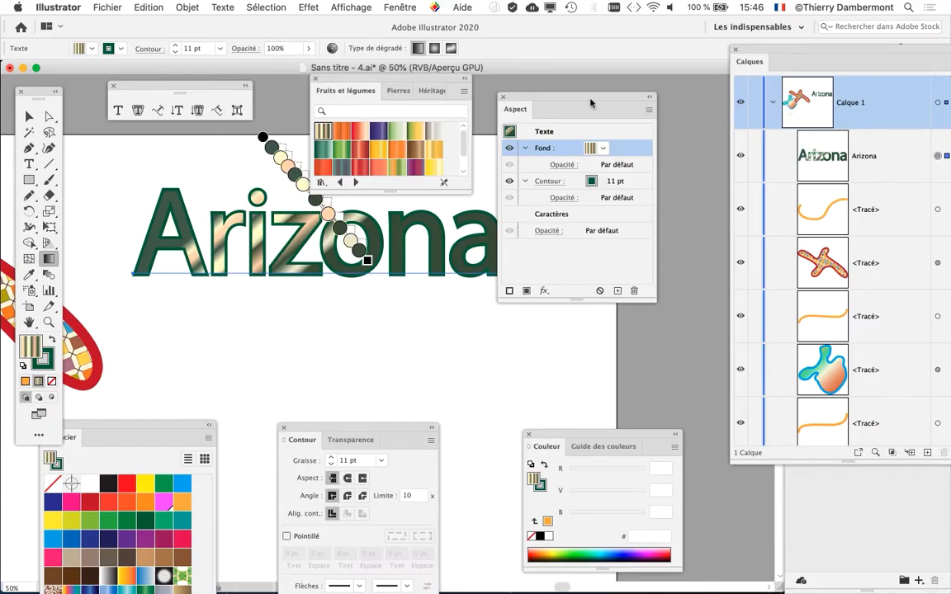
pyautogui.moveTo(537, 97); pyautogui.dragTo(697, 79)
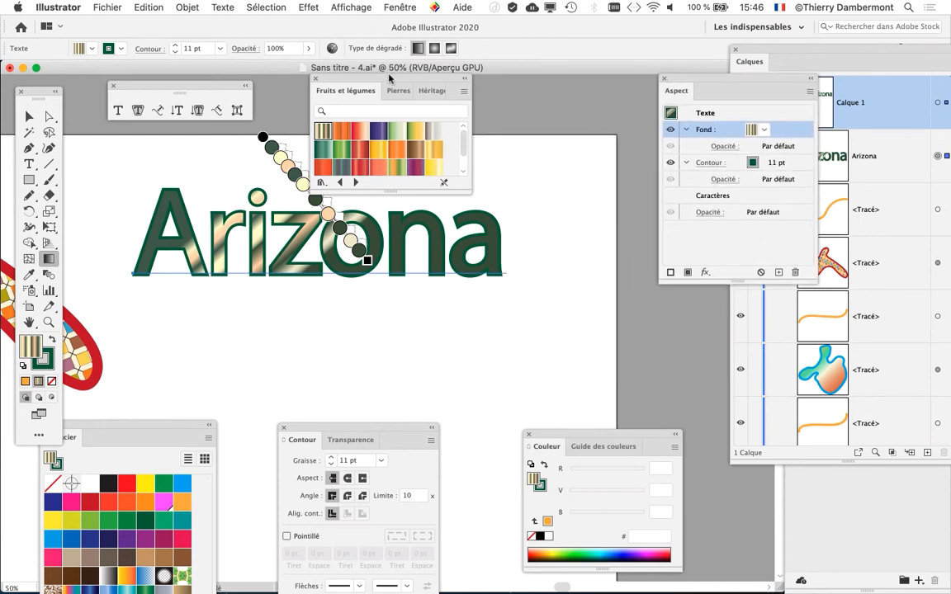
pyautogui.moveTo(389, 77); pyautogui.dragTo(481, 38)
pyautogui.moveTo(305, 366)
pyautogui.mouseDown()
pyautogui.moveTo(343, 190)
pyautogui.moveTo(389, 116)
pyautogui.mouseUp()
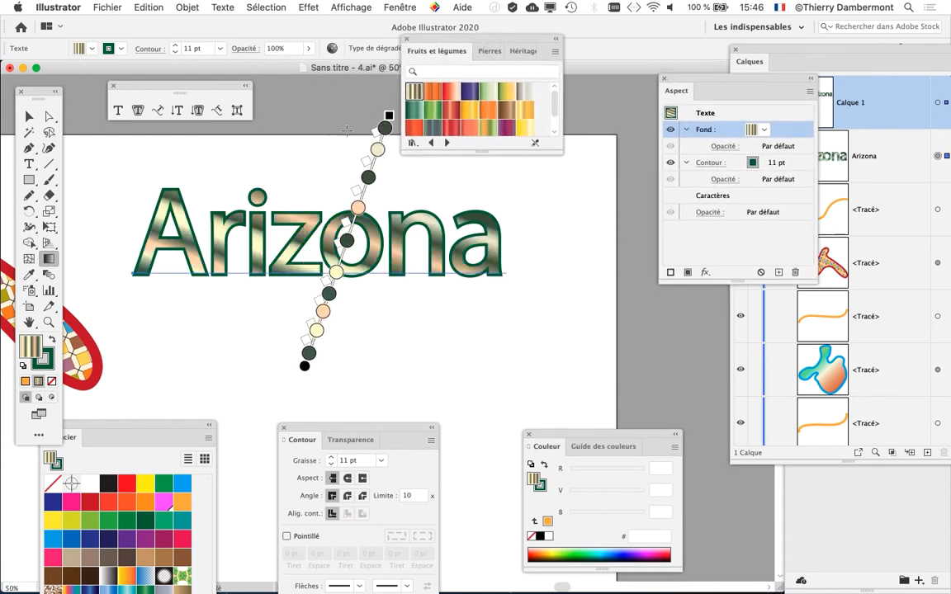
pyautogui.moveTo(545, 297)
pyautogui.mouseDown()
pyautogui.moveTo(507, 302)
pyautogui.moveTo(90, 169)
pyautogui.moveTo(91, 160)
pyautogui.mouseUp()
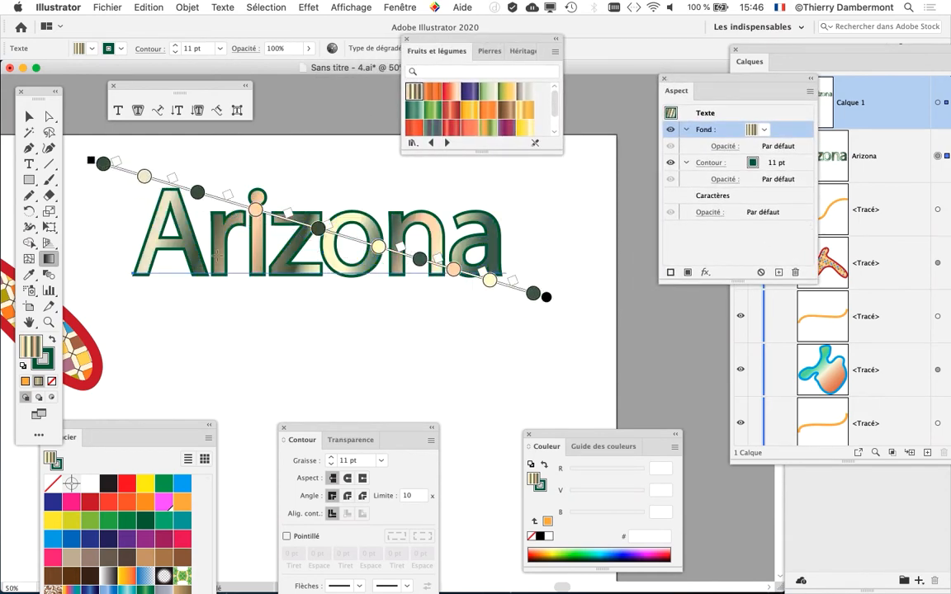
# Apply the green and orange Fruits et légumes gradient to the Arizona text fill and redraw it vertically, from above the letters to well below them.
pyautogui.click(490, 108)
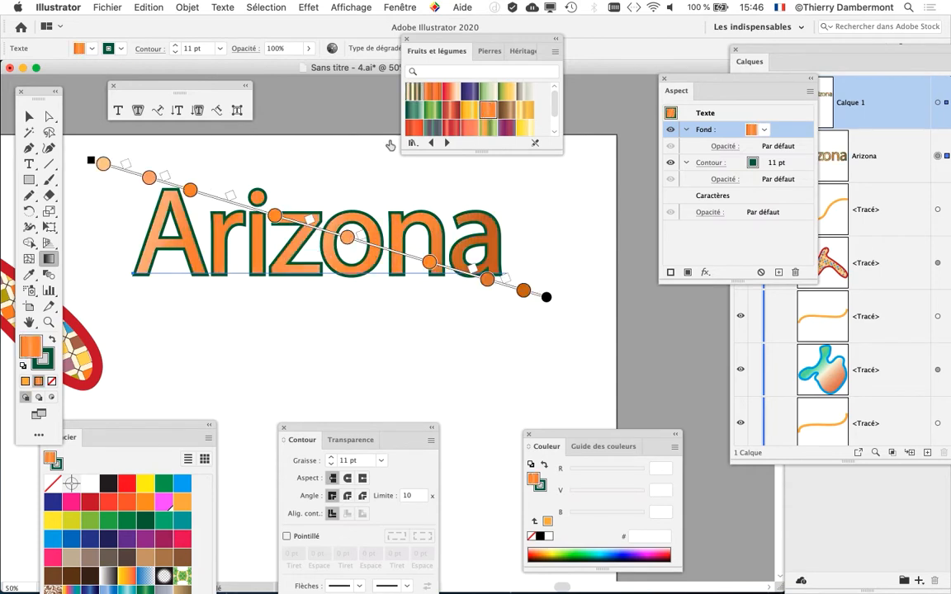
pyautogui.click(487, 126)
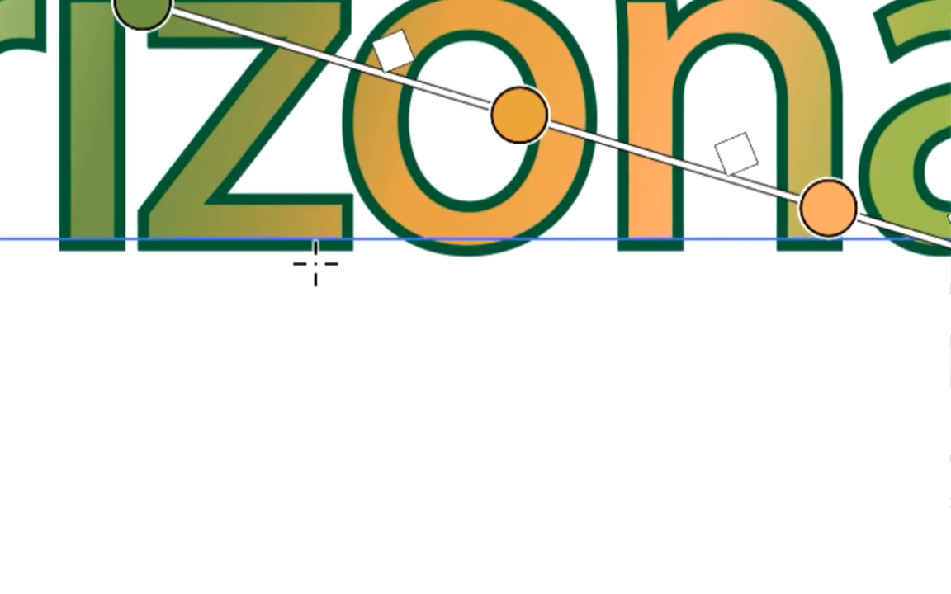
pyautogui.moveTo(316, 264); pyautogui.dragTo(326, 0)
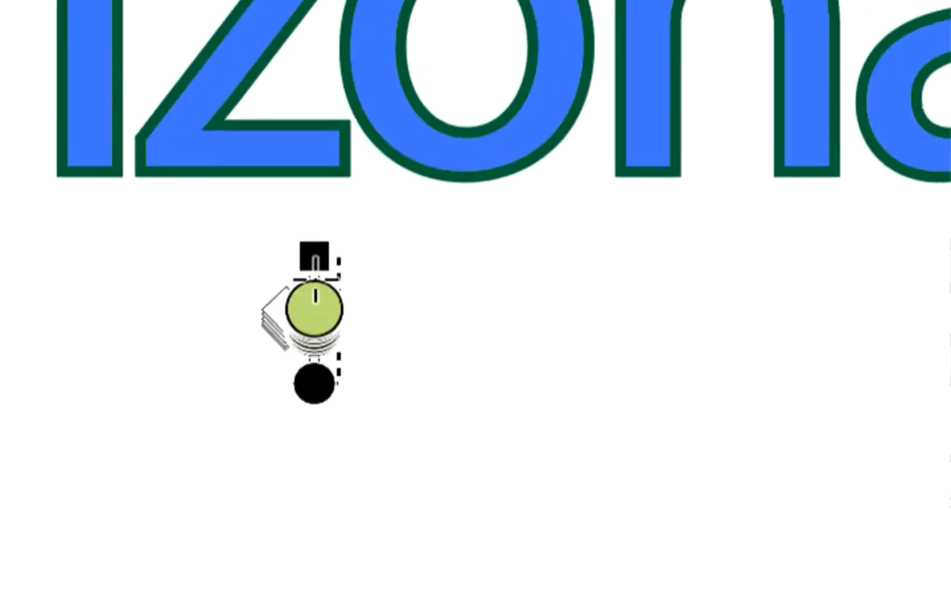
pyautogui.moveTo(313, 255); pyautogui.dragTo(318, 117)
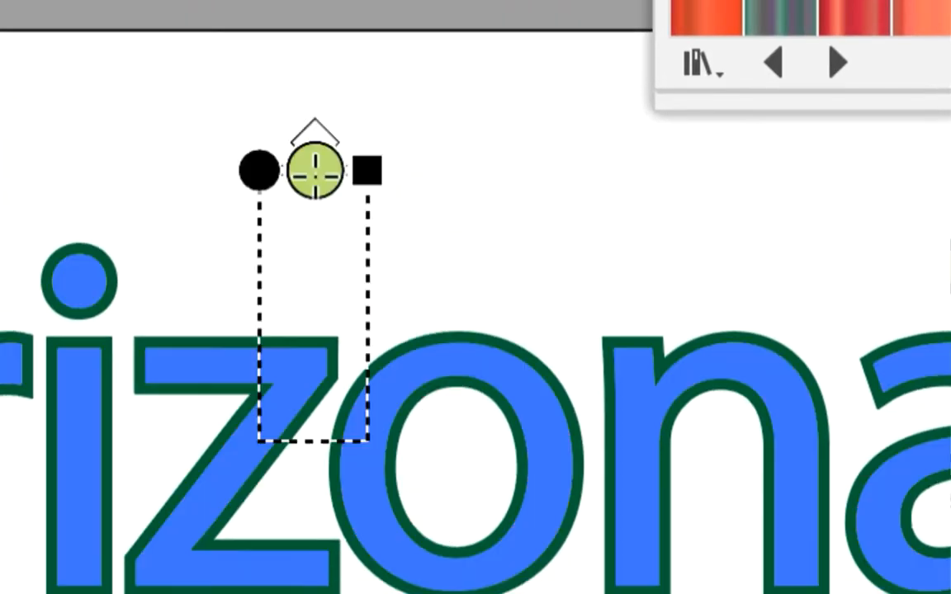
pyautogui.moveTo(314, 170); pyautogui.dragTo(318, 308)
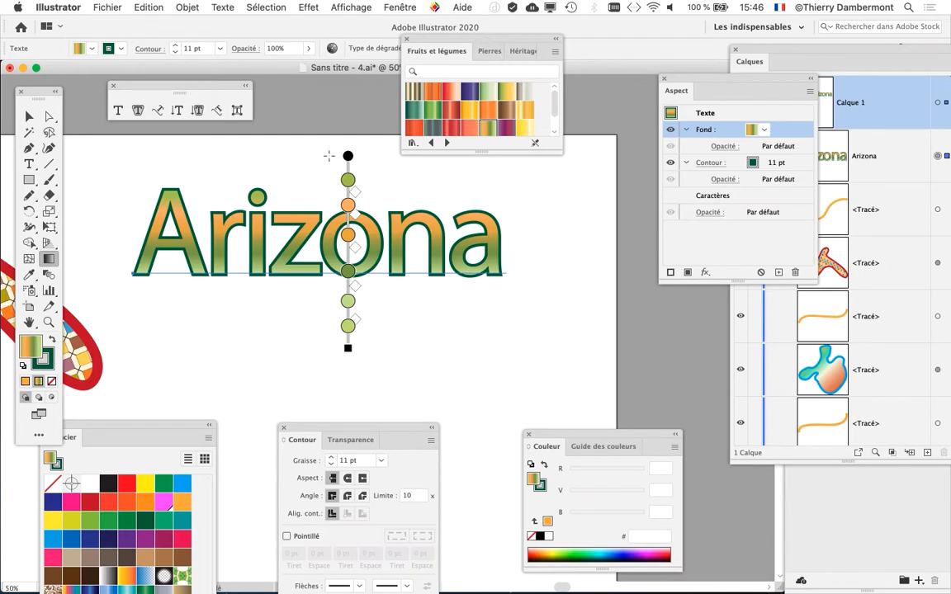
pyautogui.moveTo(348, 126); pyautogui.dragTo(348, 371)
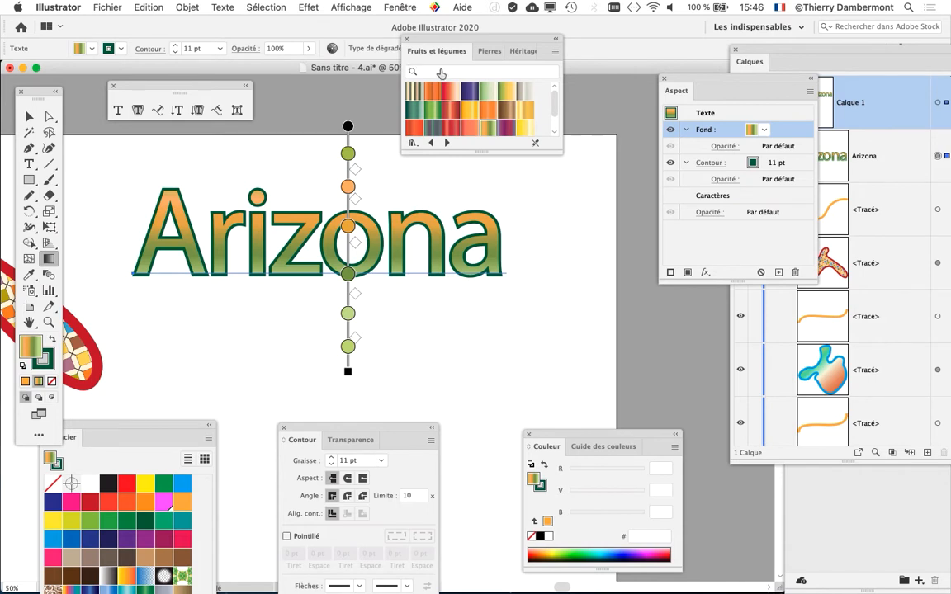
# Enlarge the Fruits et légumes library, place it below the Arizona text, and bring the Aspect panel closer to the text.
pyautogui.moveTo(556, 149); pyautogui.dragTo(565, 188)
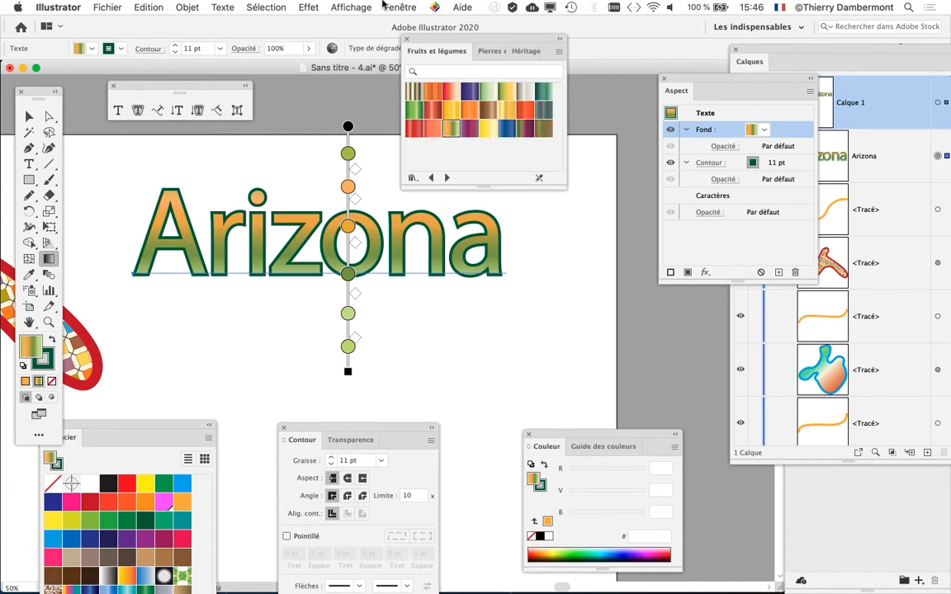
pyautogui.moveTo(422, 40); pyautogui.dragTo(156, 314)
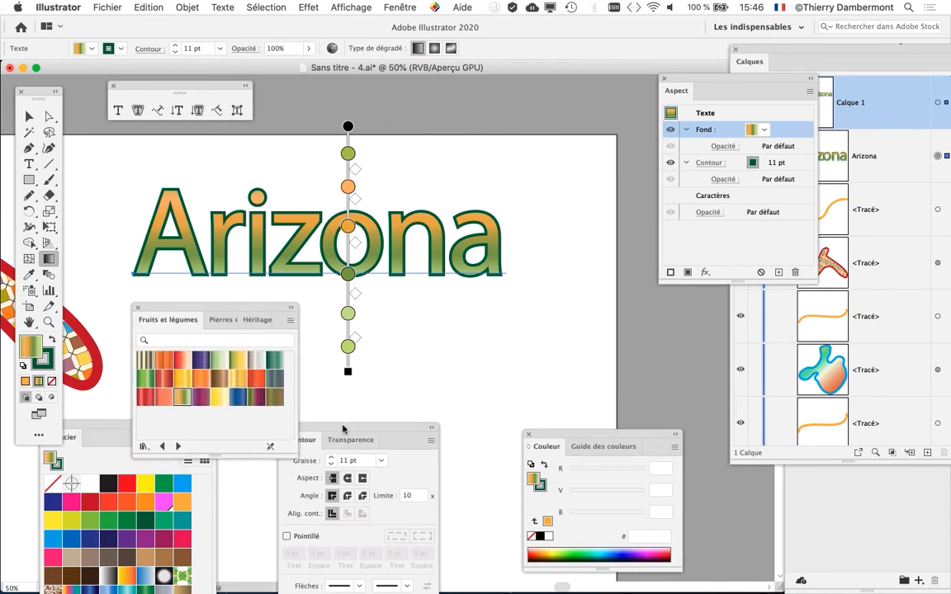
pyautogui.moveTo(711, 85); pyautogui.dragTo(582, 111)
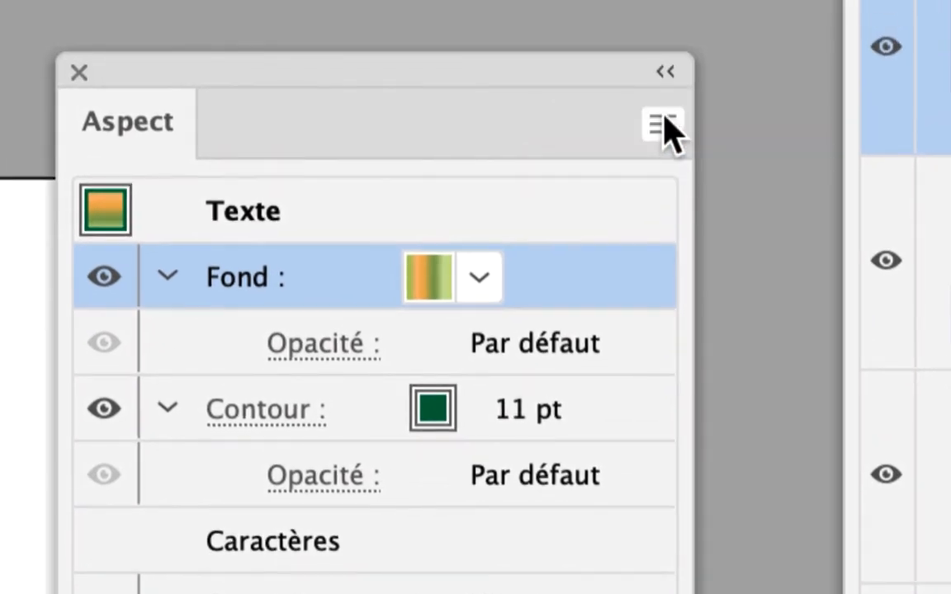
# Add a second fill to the Arizona text above its existing gradient fill.
pyautogui.click(663, 126)
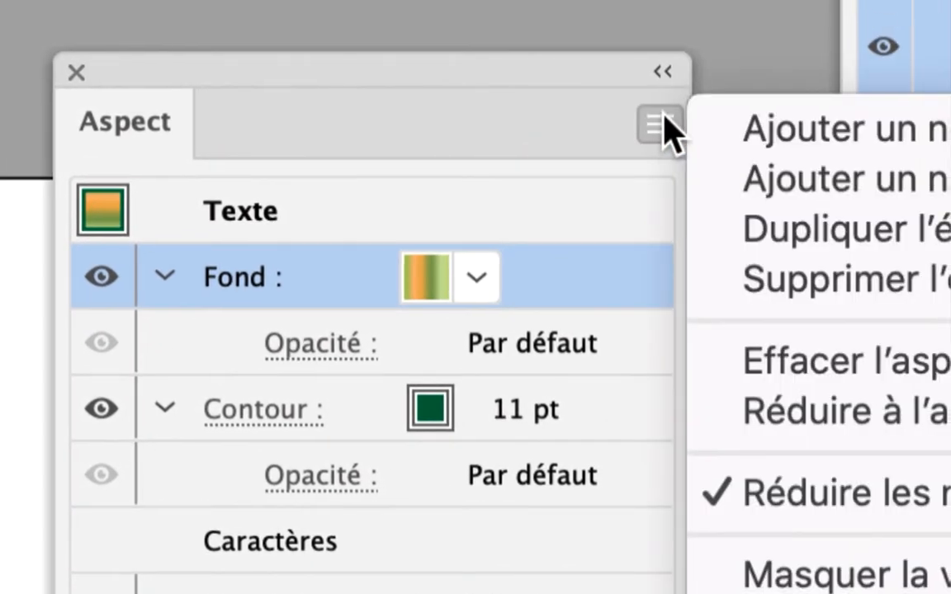
pyautogui.click(664, 117)
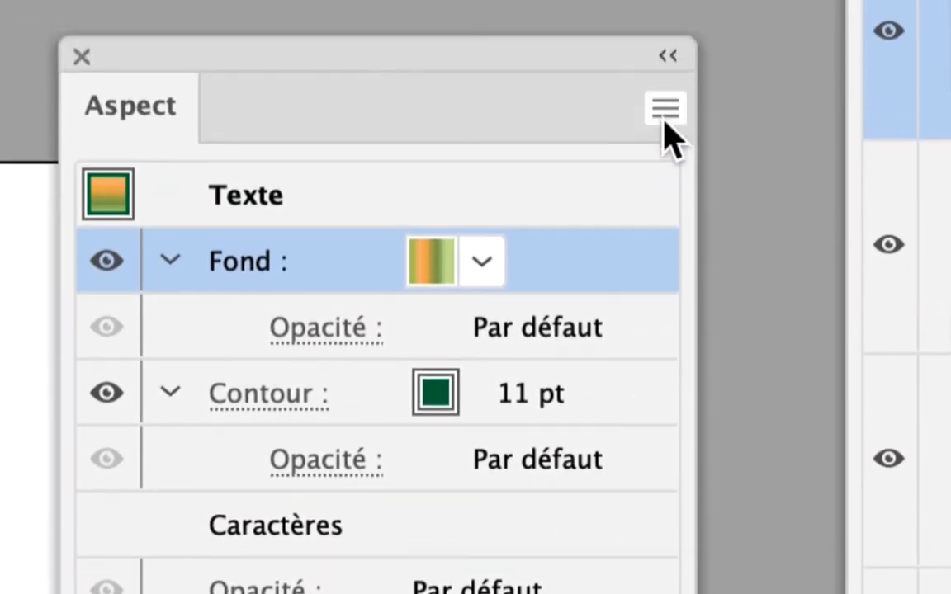
pyautogui.click(668, 7)
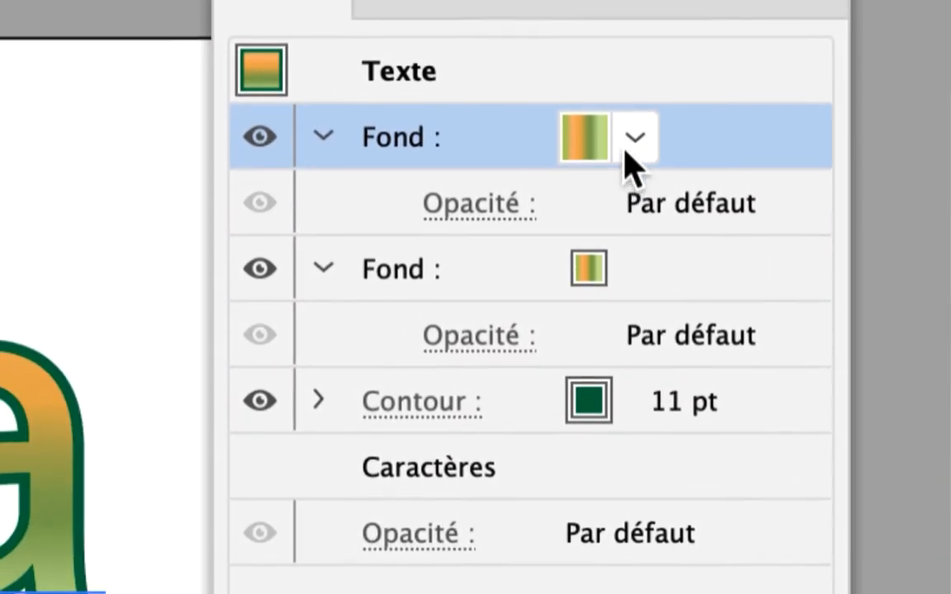
# Try the Grille sur grille and Arlequin patterns as the upper fill of the Arizona text.
pyautogui.click(633, 152)
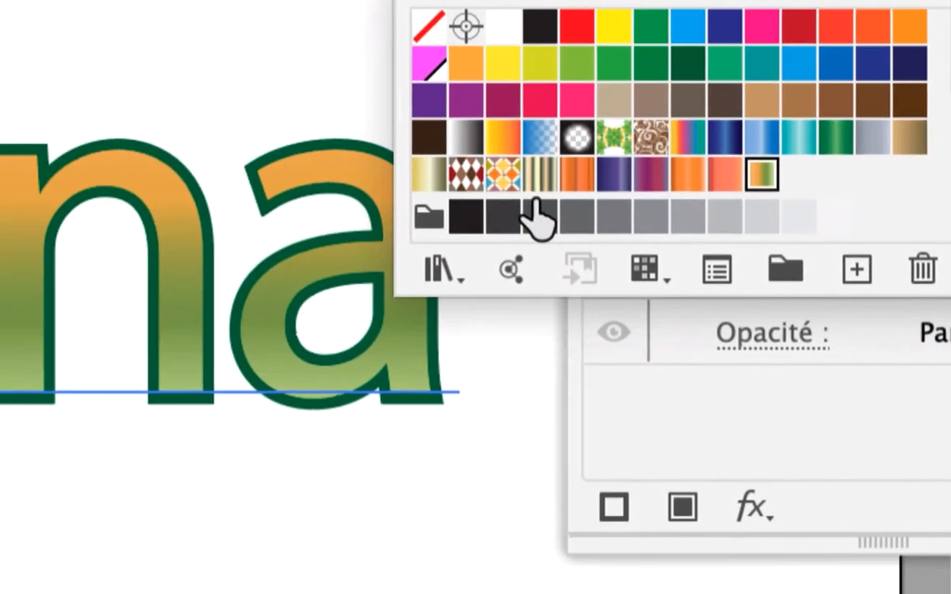
pyautogui.click(500, 176)
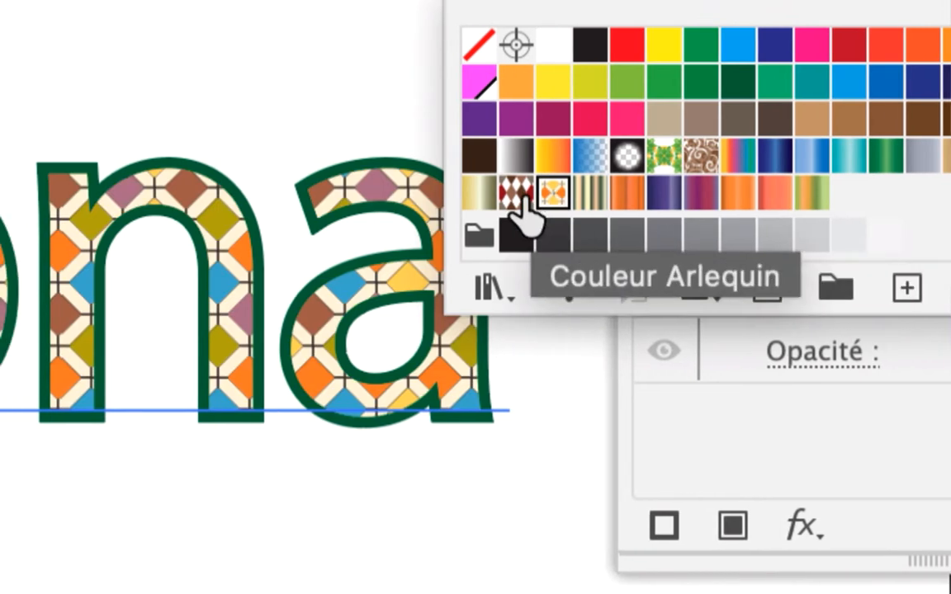
pyautogui.click(493, 195)
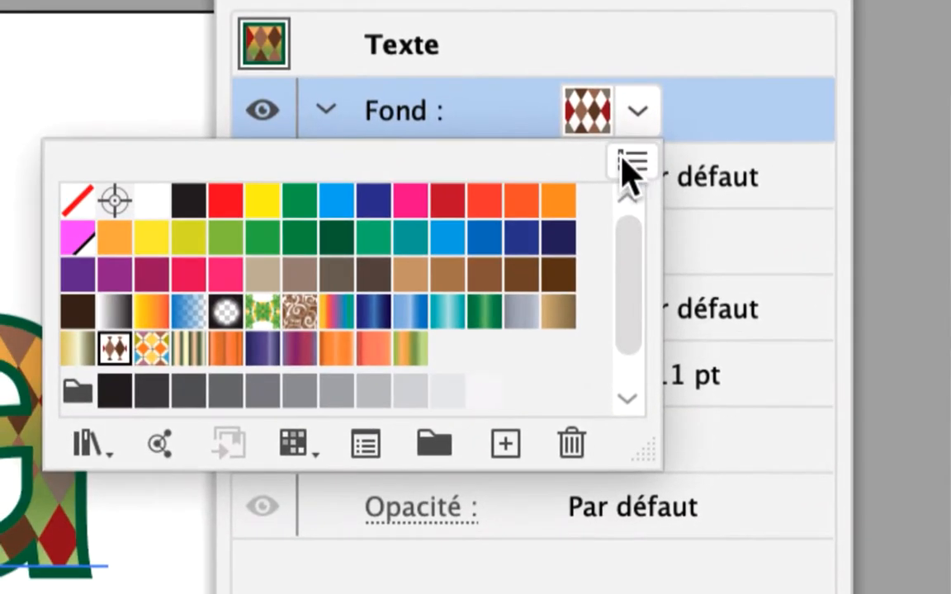
# Display the fill swatches as large thumbnails, and make the Aspect panel and the swatch list taller.
pyautogui.click(629, 161)
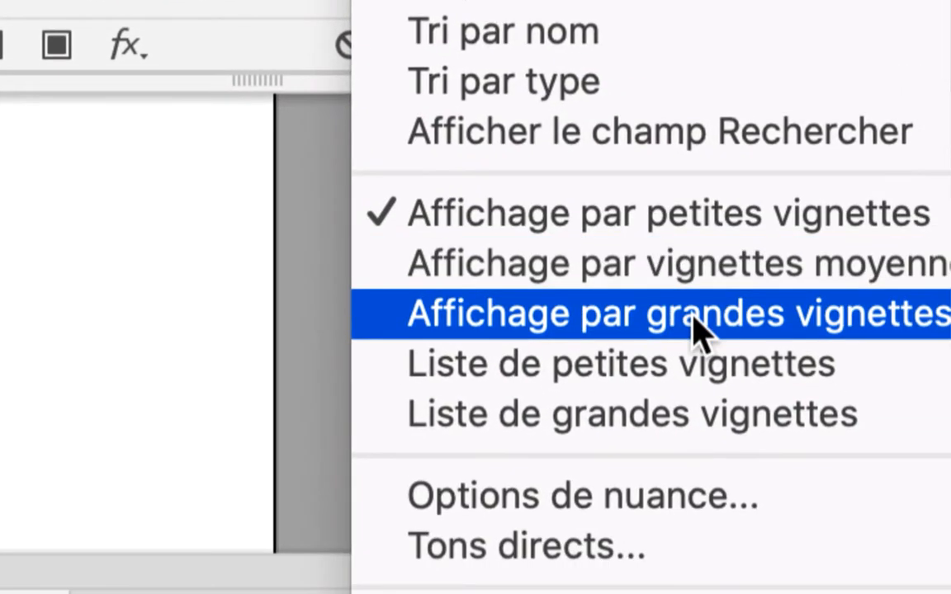
pyautogui.click(690, 316)
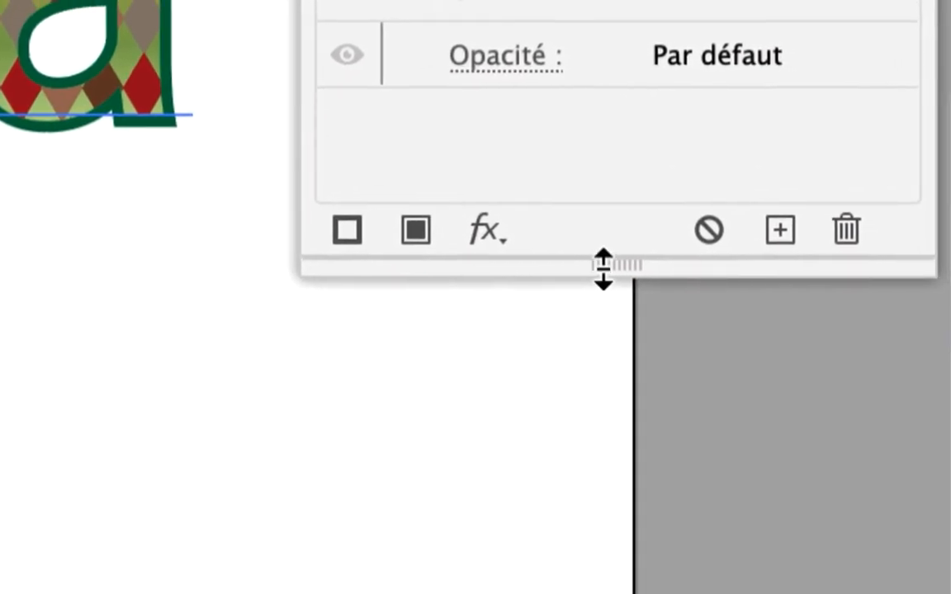
pyautogui.moveTo(603, 265); pyautogui.dragTo(601, 531)
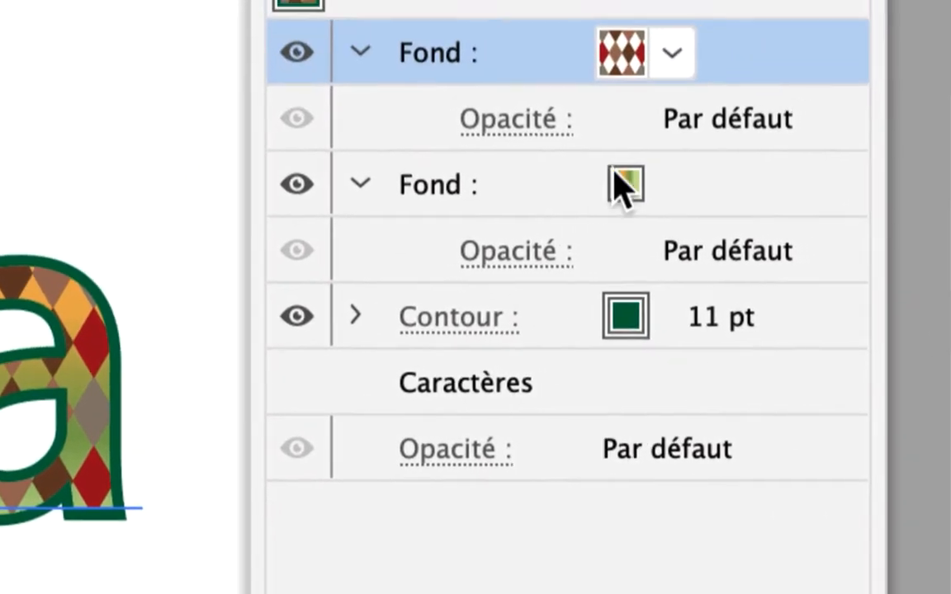
pyautogui.click(672, 53)
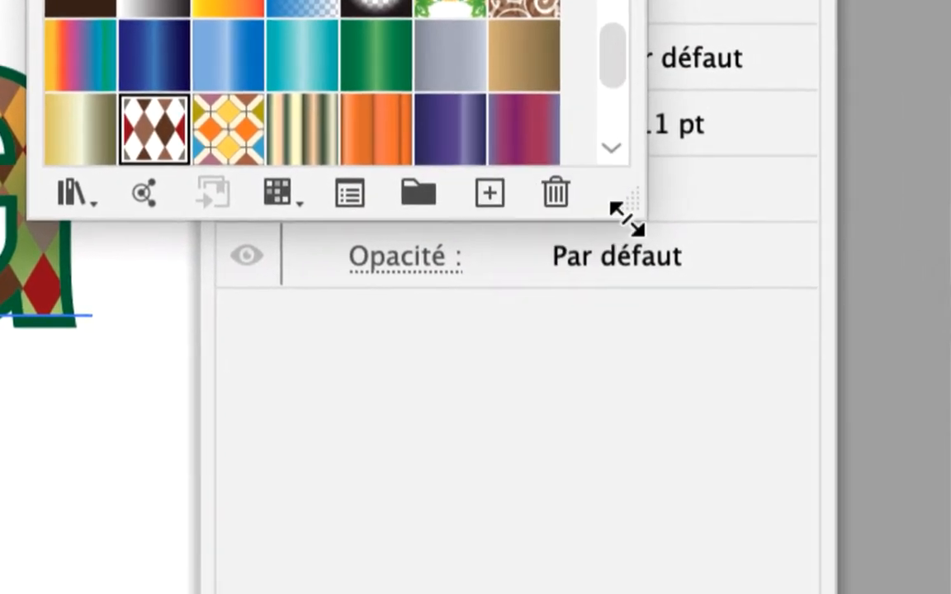
pyautogui.moveTo(634, 214); pyautogui.dragTo(619, 548)
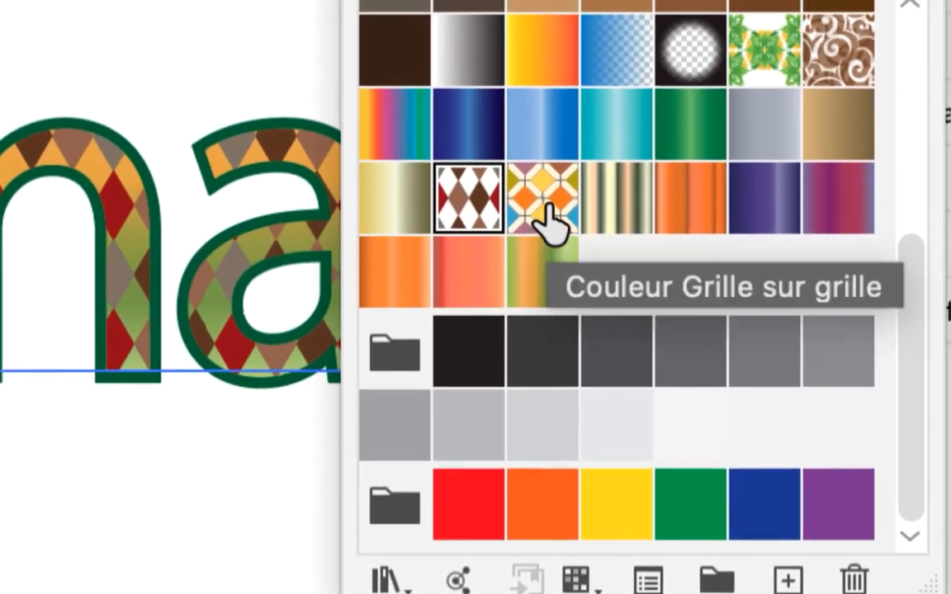
# Apply the Grille sur grille pattern to the upper fill and close the swatch list.
pyautogui.click(543, 211)
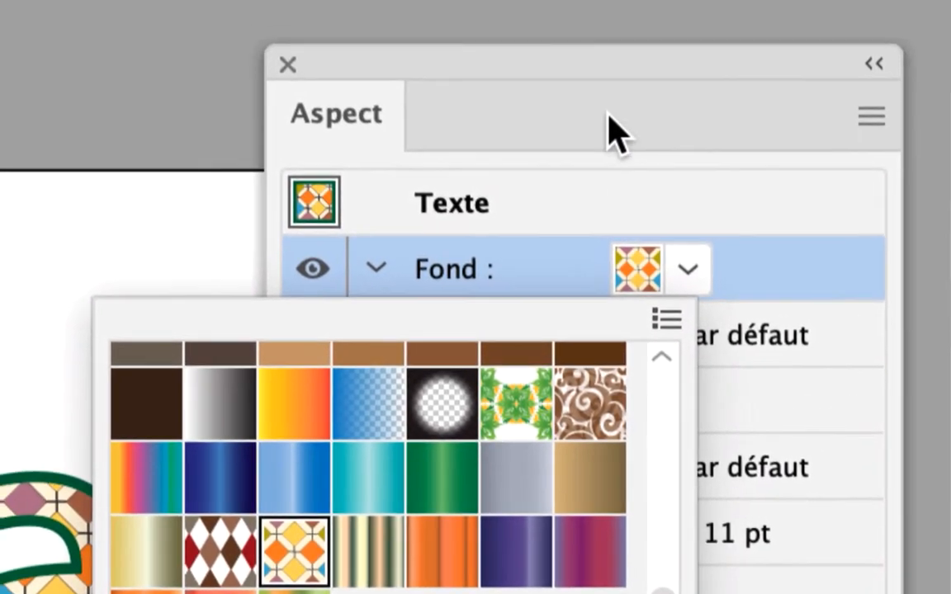
pyautogui.click(602, 105)
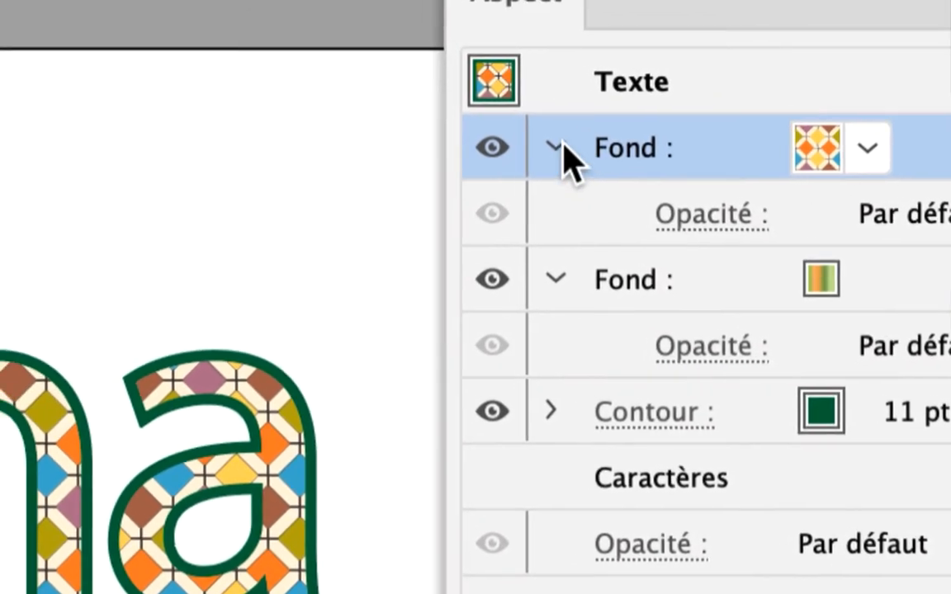
pyautogui.click(445, 86)
# Try the upper pattern fill at 52% and 22% opacity, and return it to 100%.
pyautogui.click(560, 146)
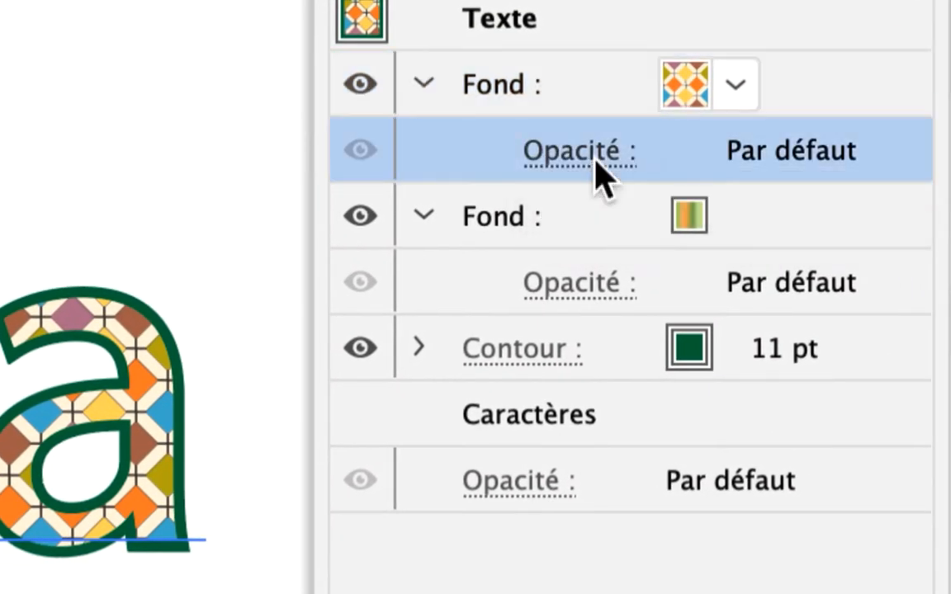
pyautogui.click(595, 161)
pyautogui.click(594, 183)
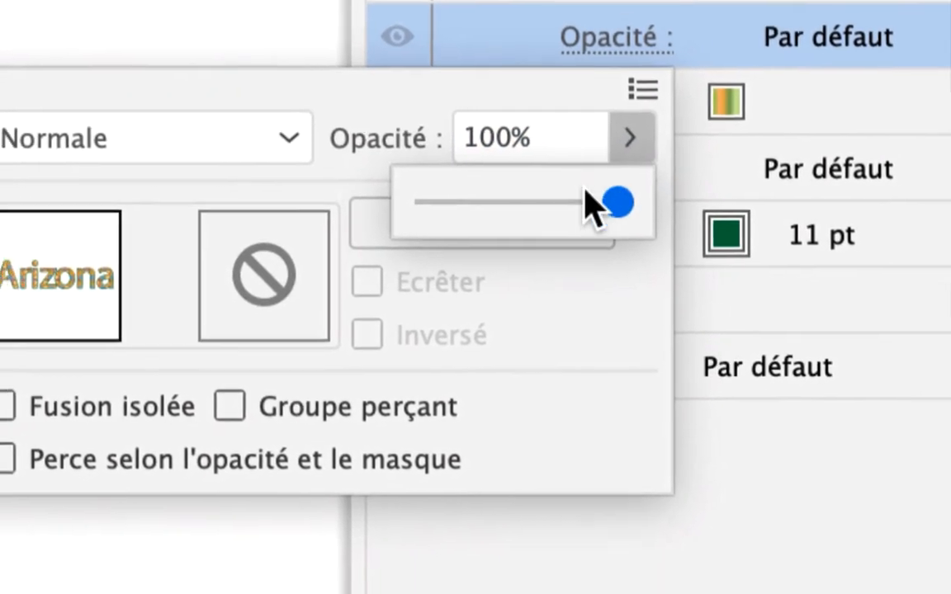
pyautogui.click(524, 202)
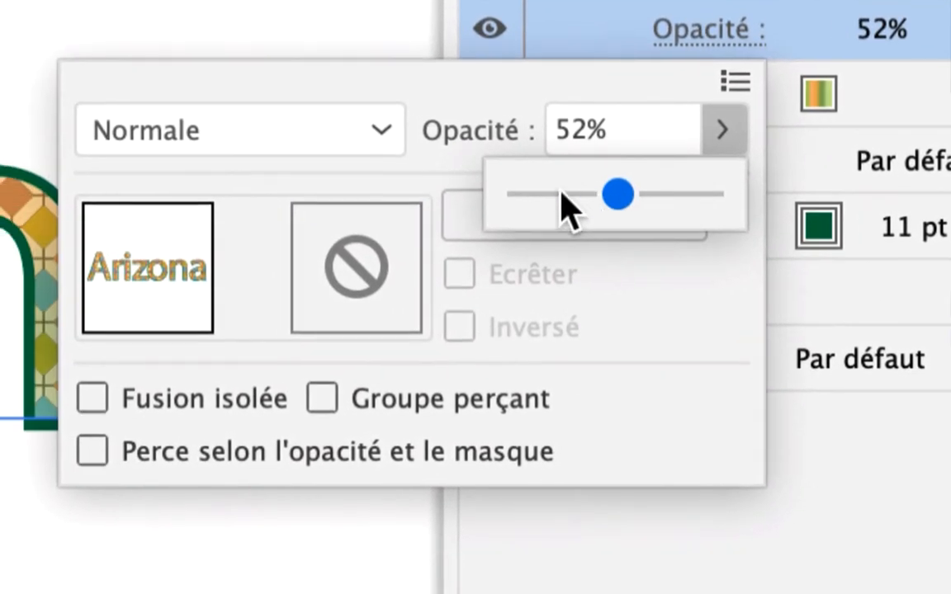
pyautogui.click(569, 208)
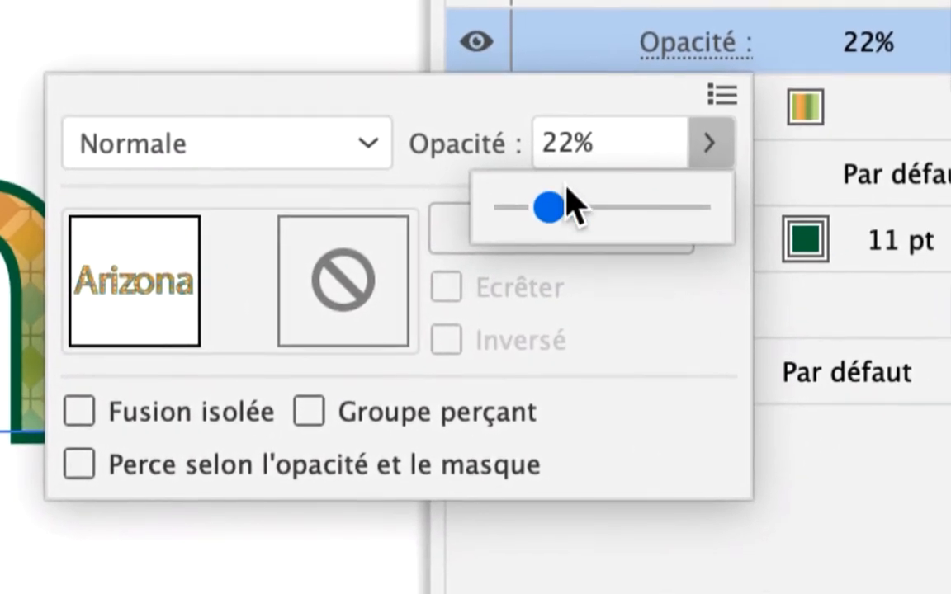
pyautogui.moveTo(708, 199); pyautogui.dragTo(902, 198)
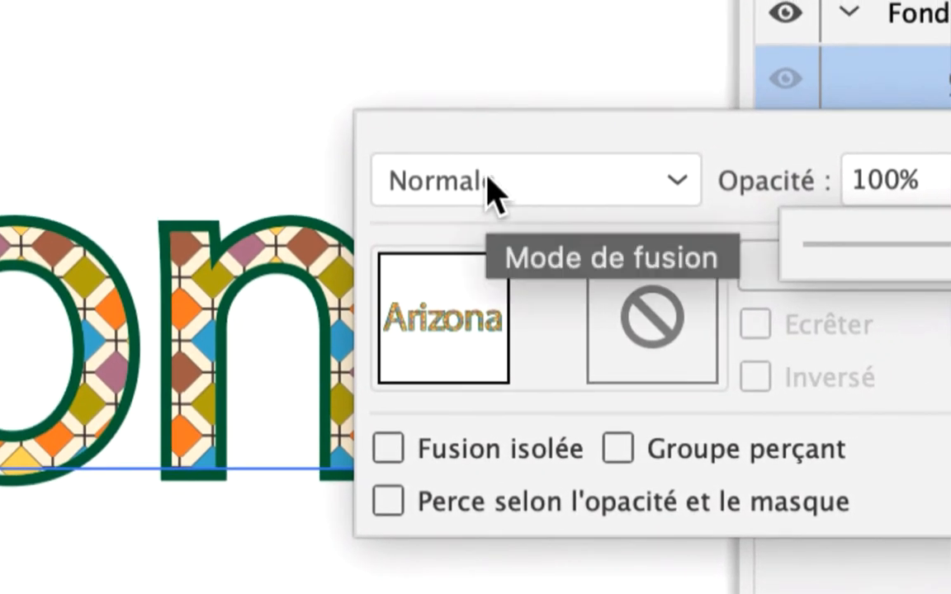
# Try the Obscurcir, Produit and Teinte blending modes on the upper pattern fill and settle on Lumière tamisée.
pyautogui.click(492, 190)
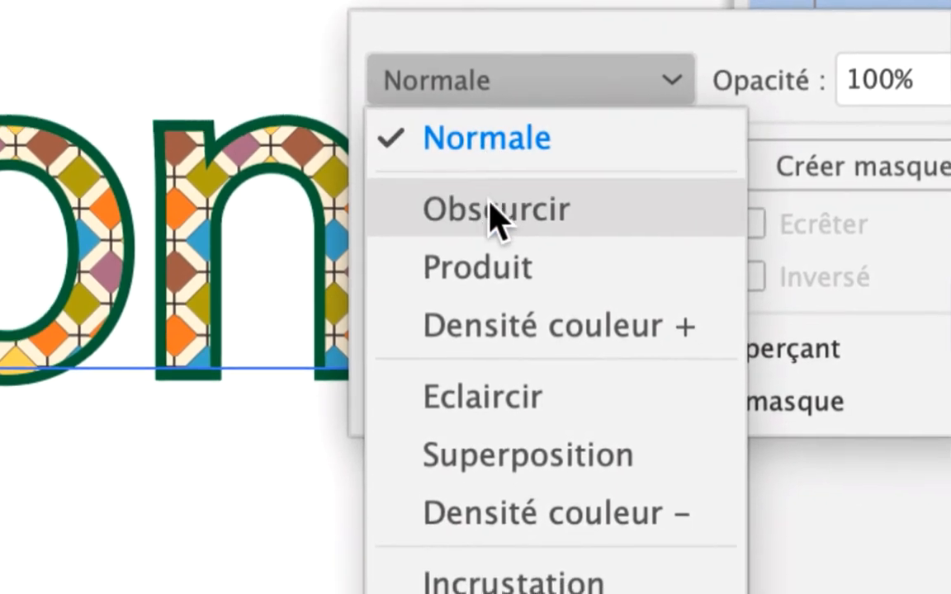
pyautogui.click(501, 299)
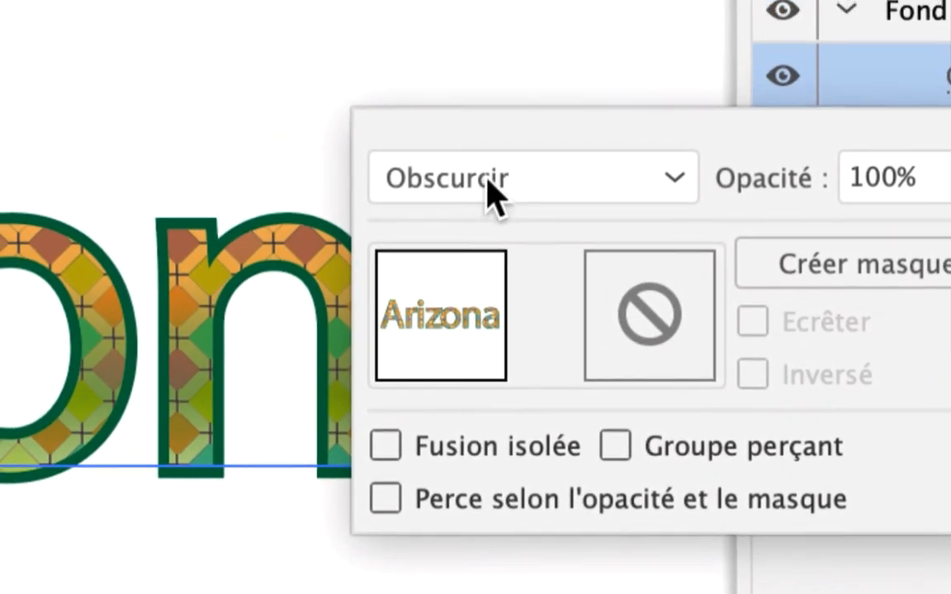
pyautogui.click(489, 190)
pyautogui.click(501, 365)
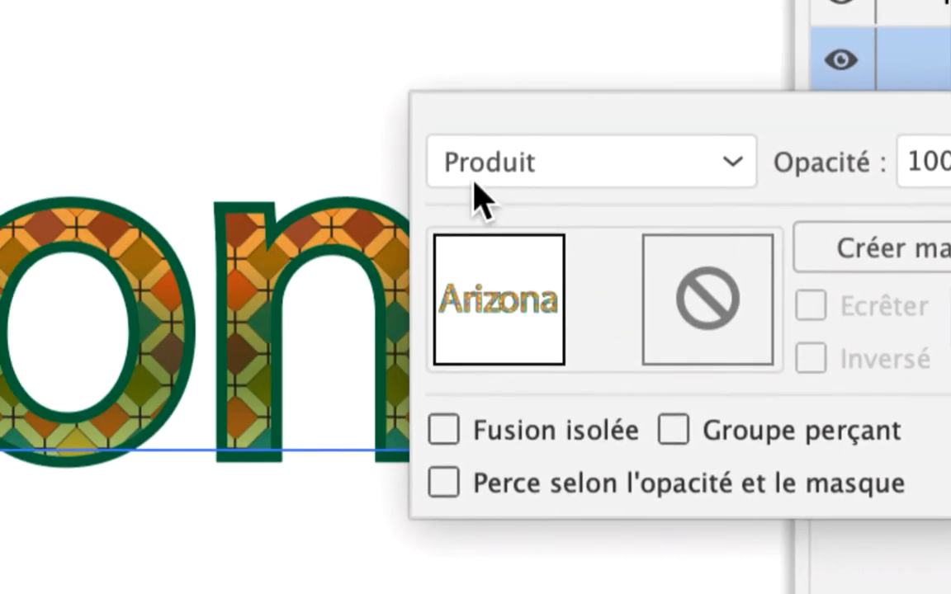
pyautogui.scroll(-1, 480, 169)
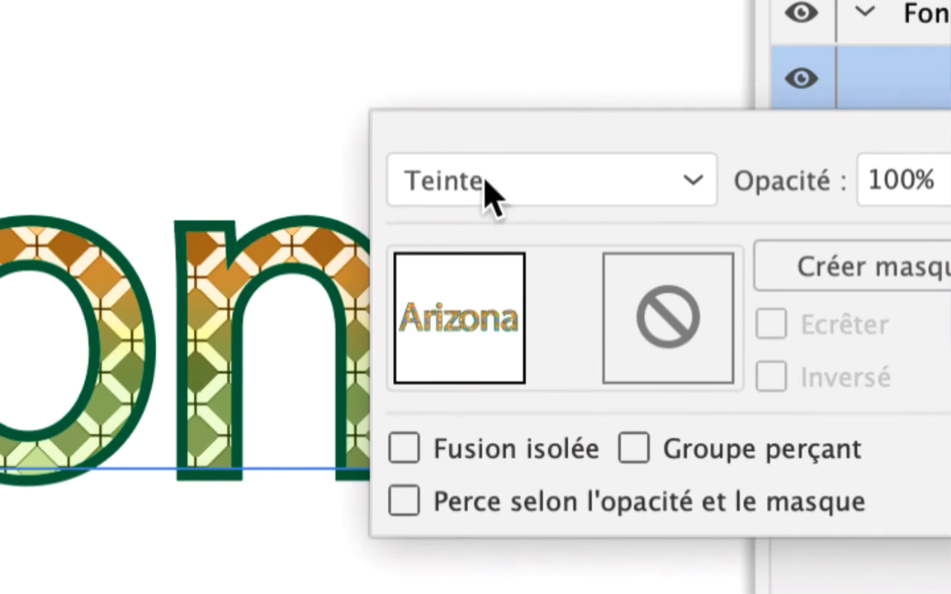
pyautogui.scroll(1, 484, 181)
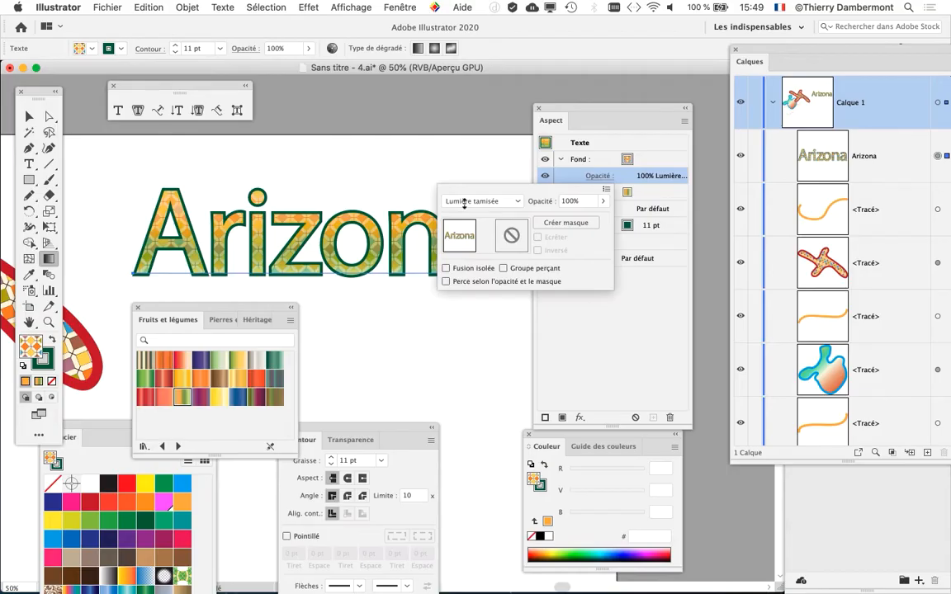
pyautogui.click(592, 112)
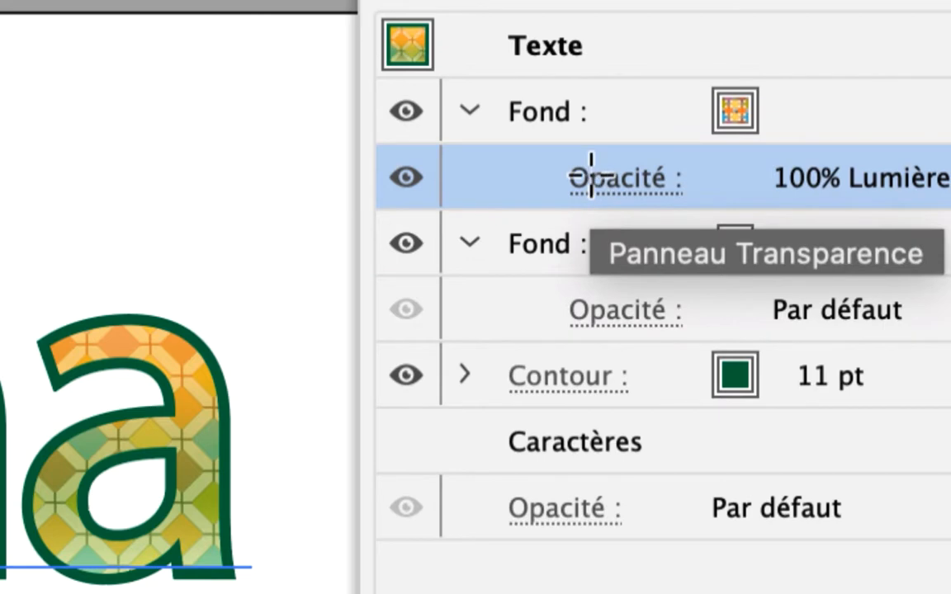
pyautogui.click(590, 175)
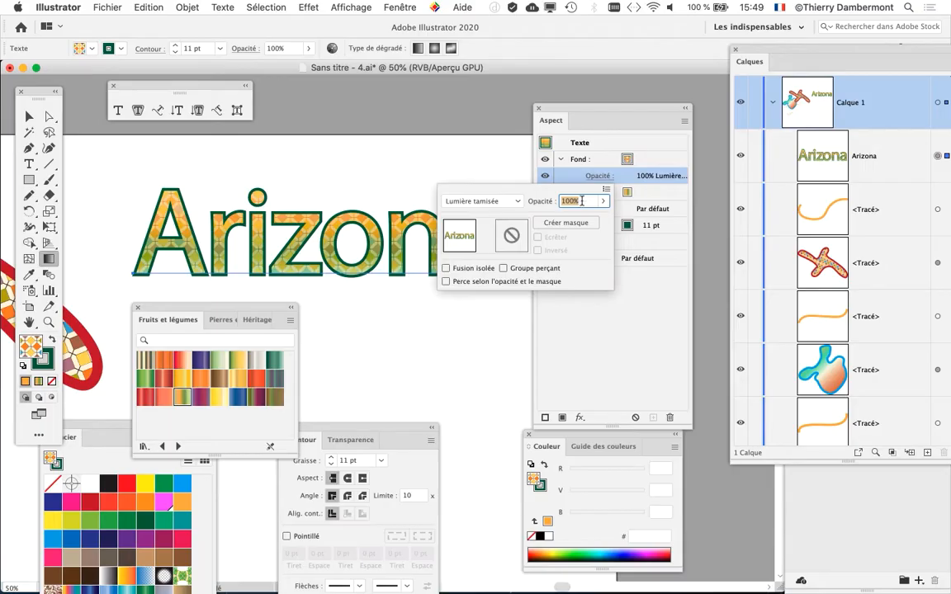
pyautogui.click(578, 116)
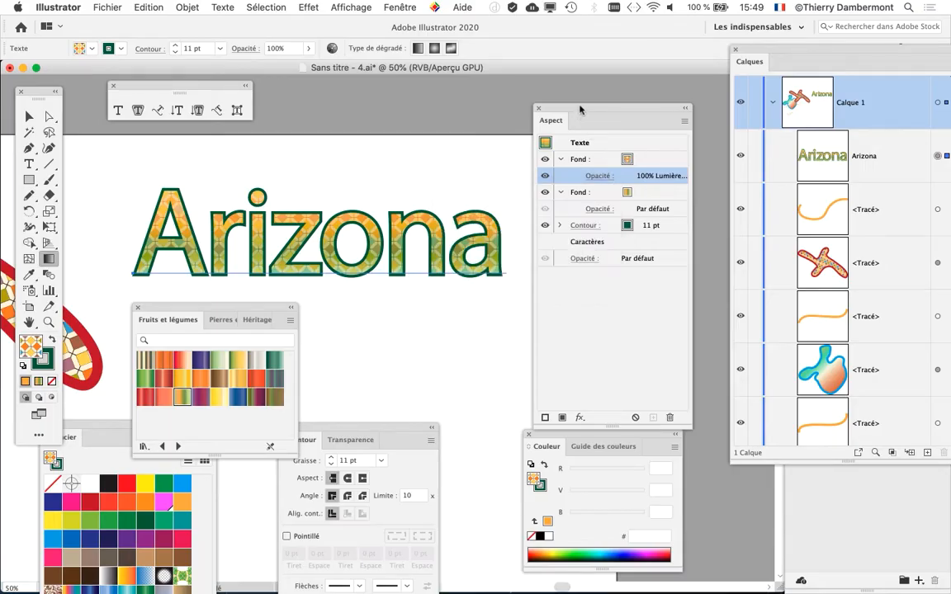
# Make the Aspect panel shorter and move it clear of the Arizona text.
pyautogui.moveTo(579, 107); pyautogui.dragTo(581, 86)
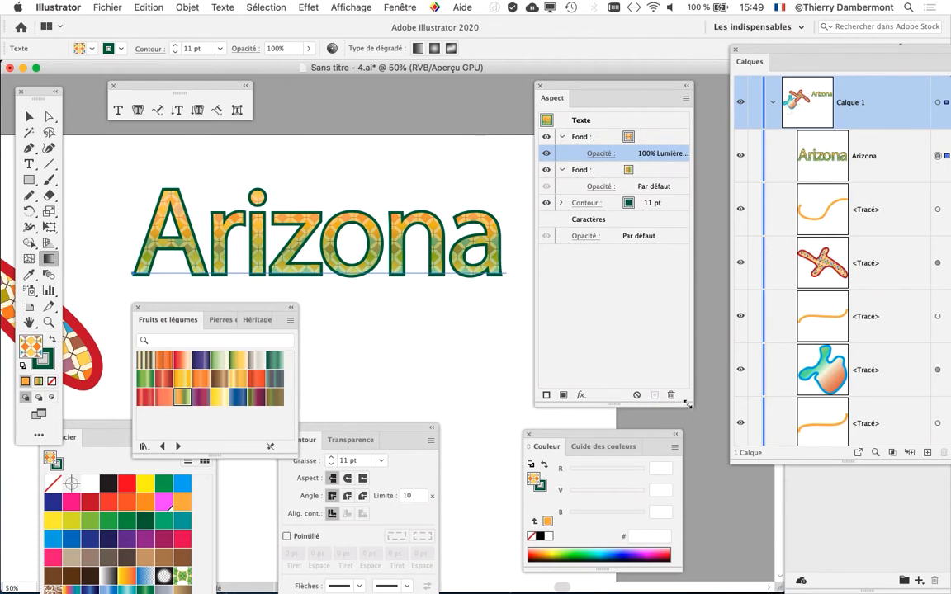
pyautogui.moveTo(686, 404); pyautogui.dragTo(679, 331)
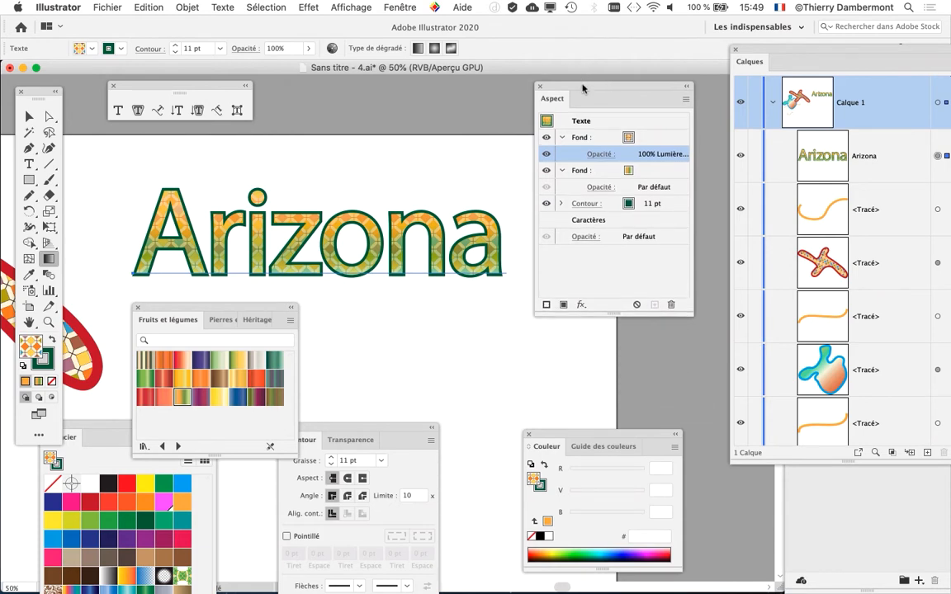
pyautogui.moveTo(583, 88); pyautogui.dragTo(585, 129)
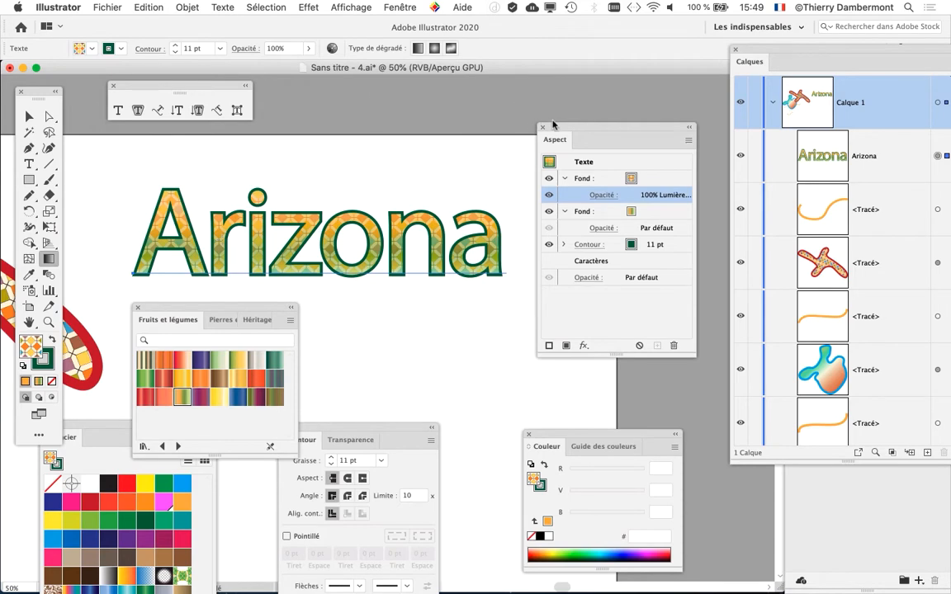
pyautogui.moveTo(554, 128); pyautogui.dragTo(664, 97)
# Display the Styles graphiques panel and place its panel group beside the Arizona text.
pyautogui.click(396, 6)
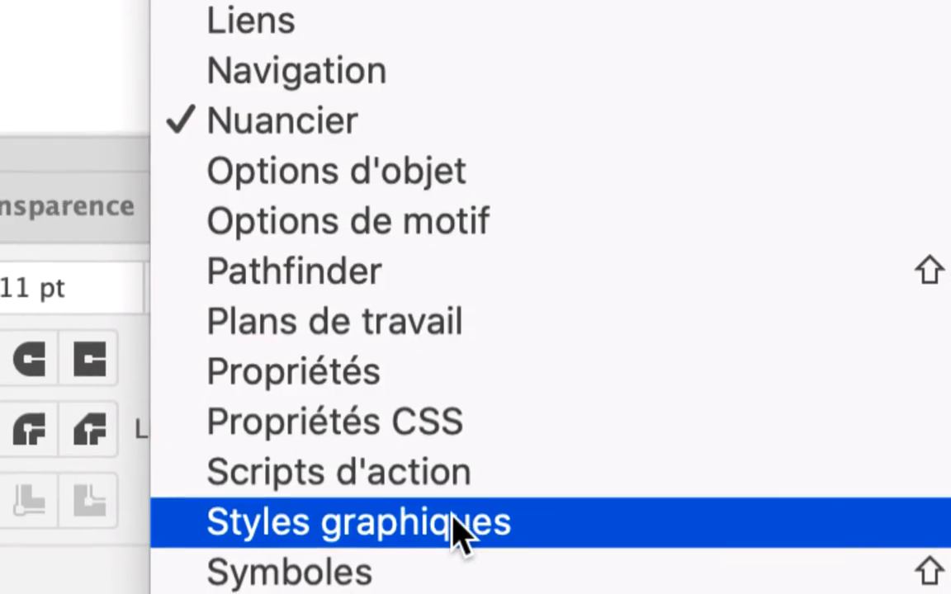
pyautogui.click(456, 523)
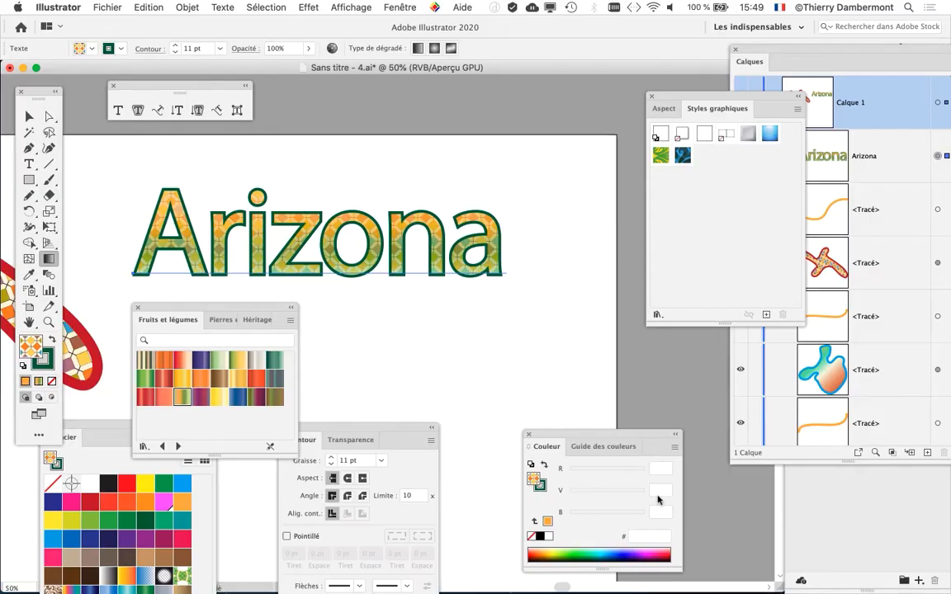
pyautogui.moveTo(677, 97); pyautogui.dragTo(559, 100)
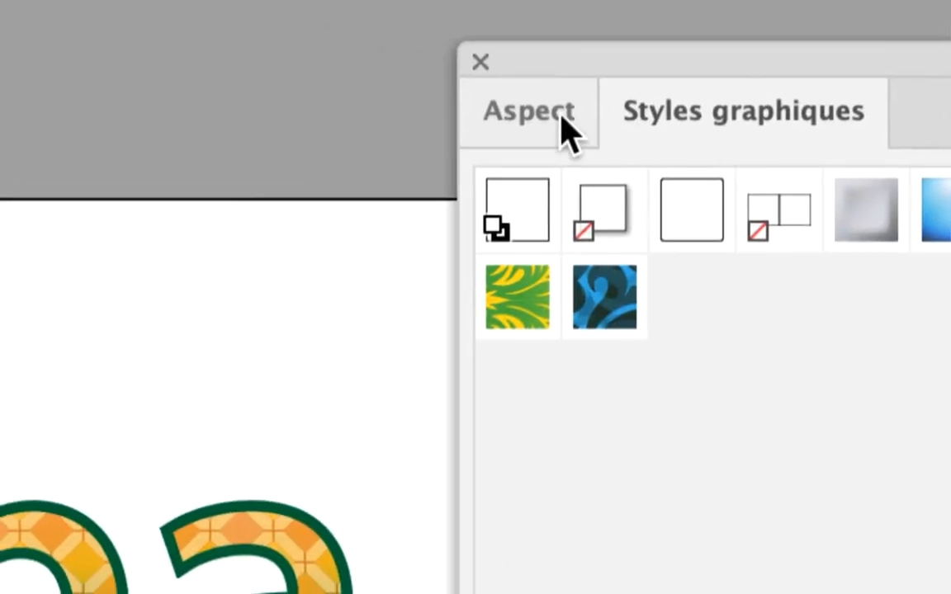
# Shorten the Styles graphiques panel and save the Arizona text's appearance as a new graphic style.
pyautogui.click(553, 113)
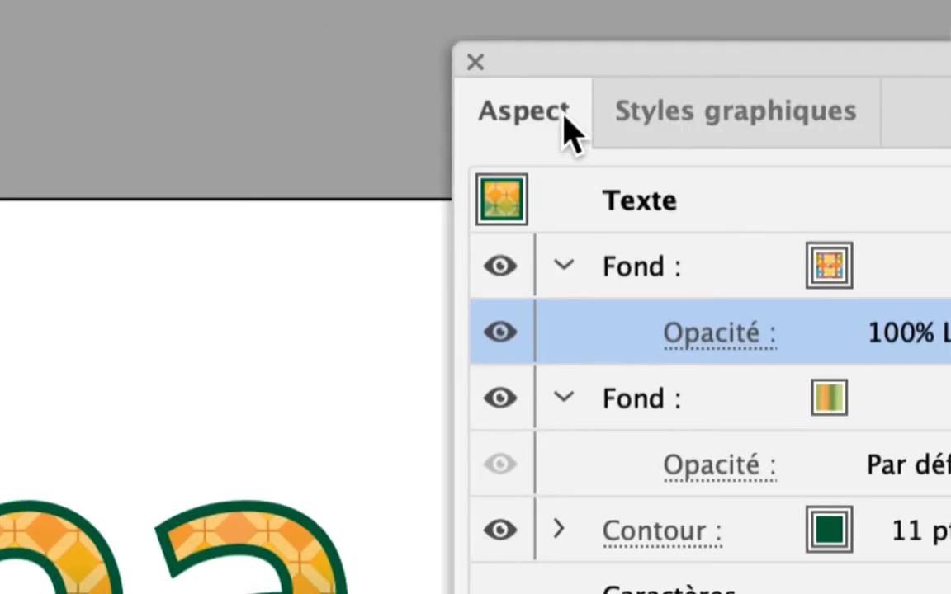
pyautogui.click(637, 128)
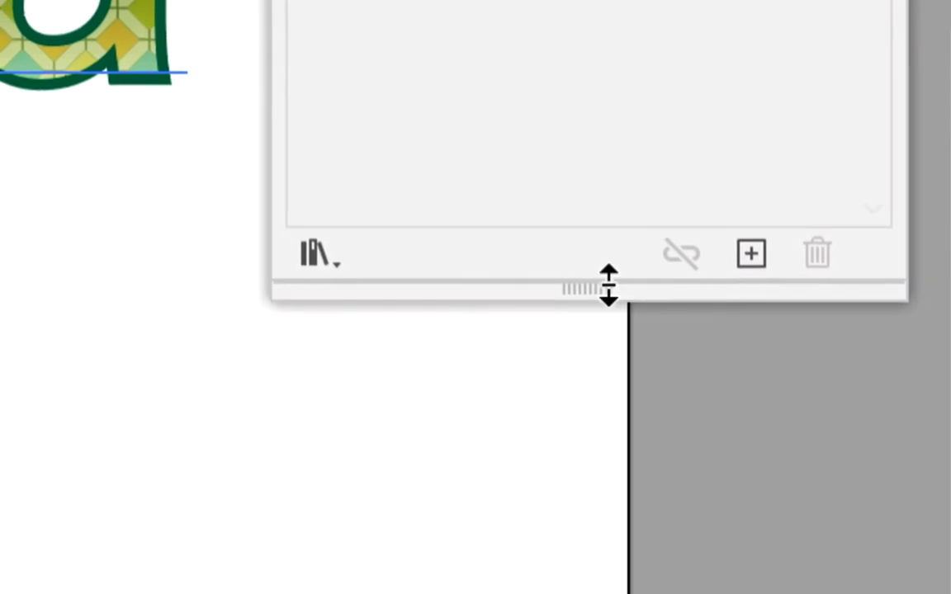
pyautogui.moveTo(609, 284); pyautogui.dragTo(613, 181)
pyautogui.click(749, 295)
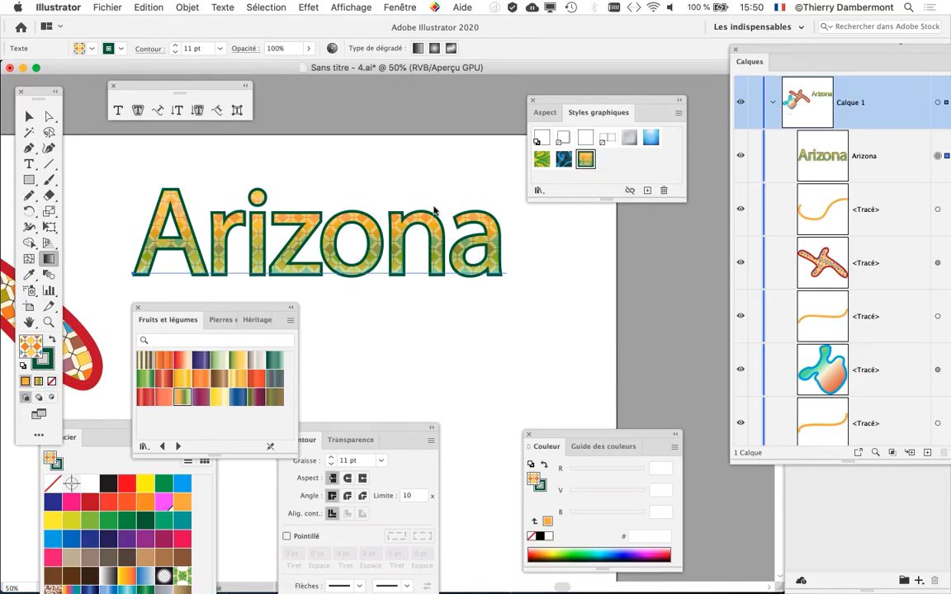
# Apply the newly saved Arizona graphic style to the gradient-filled blob with the blue outline.
pyautogui.scroll(-1, 435, 212)
pyautogui.moveTo(258, 219); pyautogui.dragTo(536, 112)
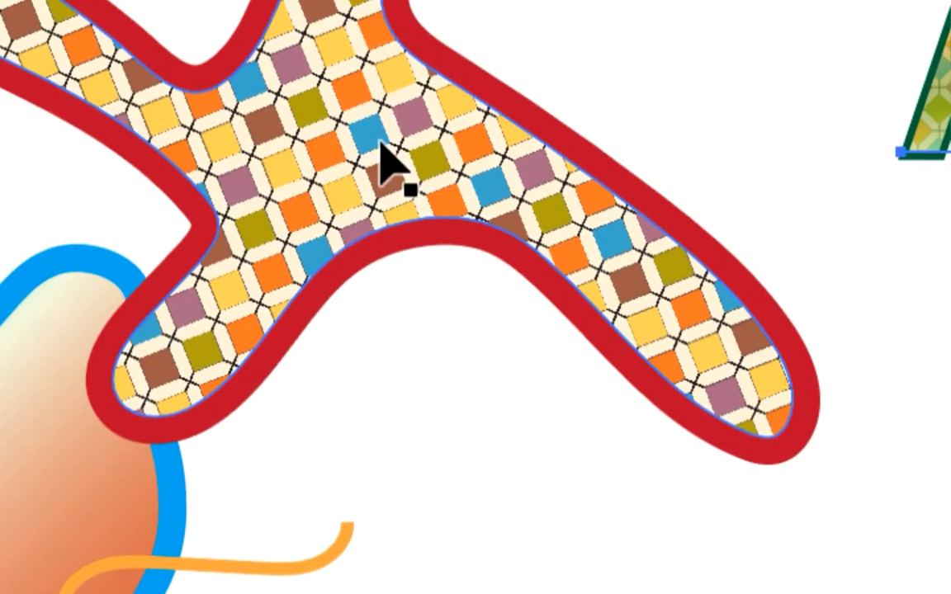
pyautogui.click(380, 153)
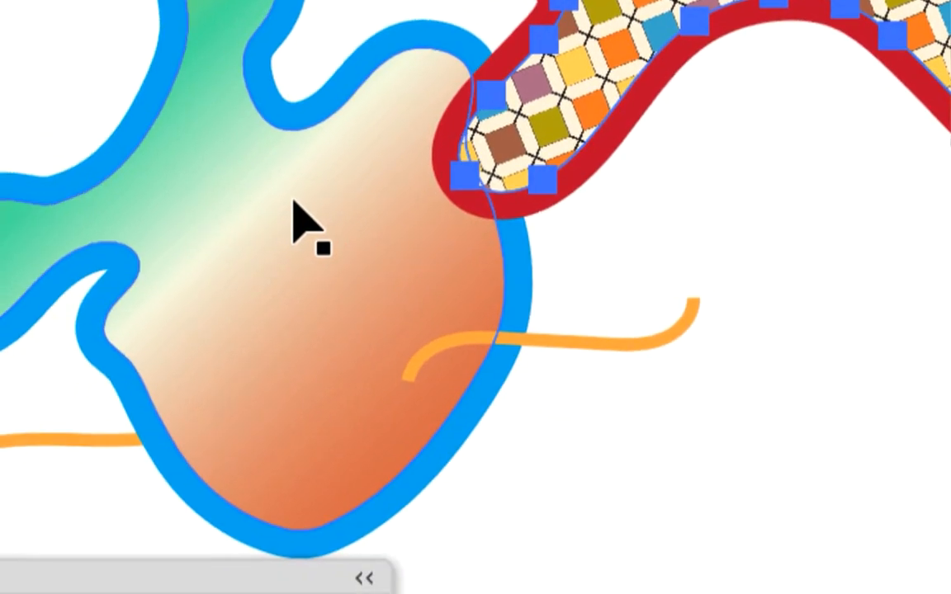
pyautogui.click(297, 215)
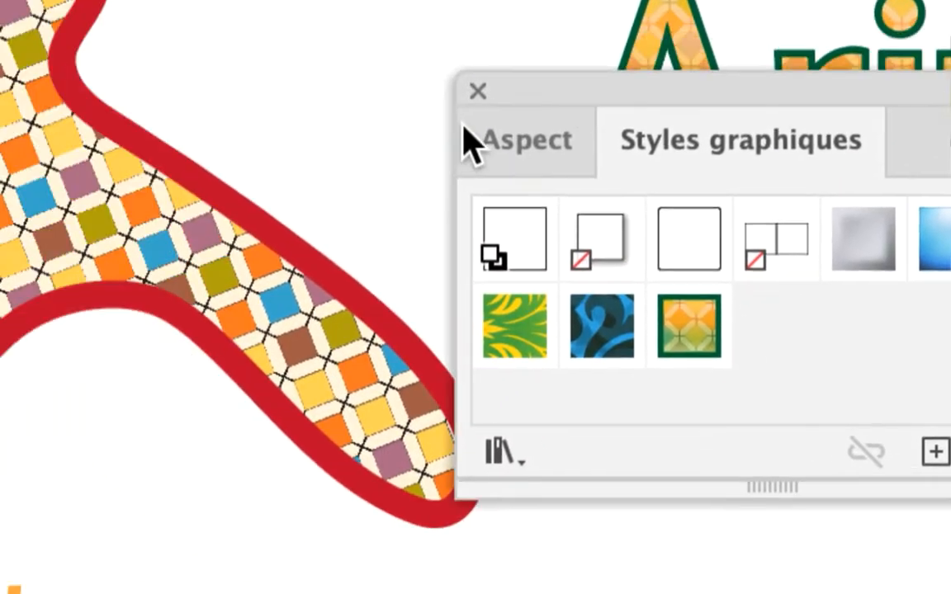
pyautogui.click(696, 315)
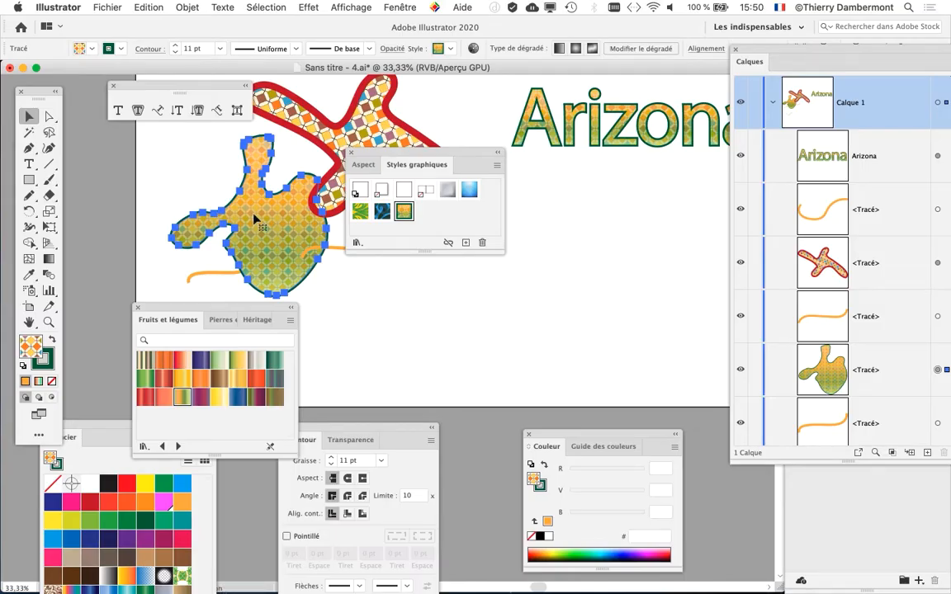
# Place the styled blob under the Arizona text to compare their fills, and move it back beside the cross-shaped path.
pyautogui.moveTo(404, 154); pyautogui.dragTo(539, 278)
pyautogui.moveTo(309, 232); pyautogui.dragTo(337, 276)
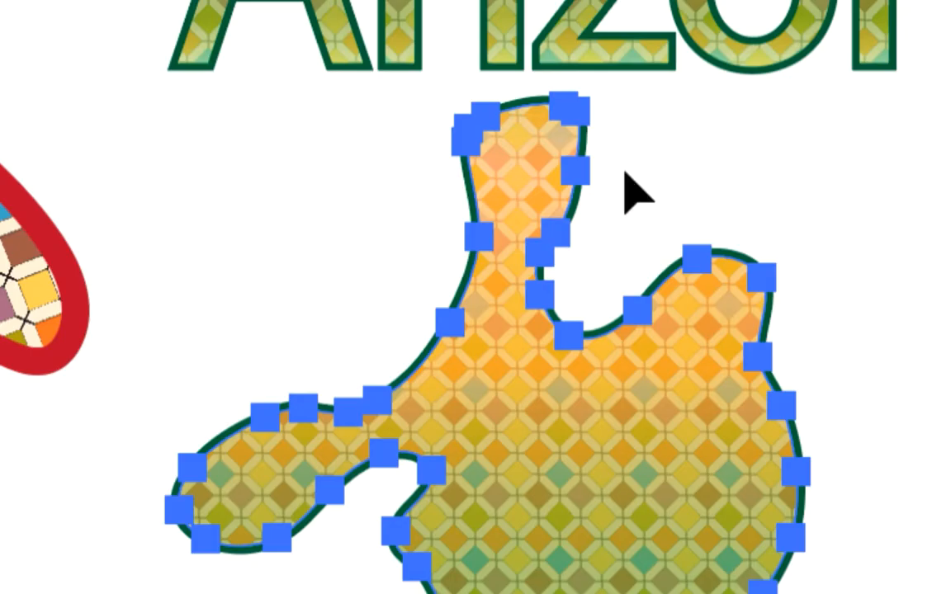
pyautogui.click(625, 173)
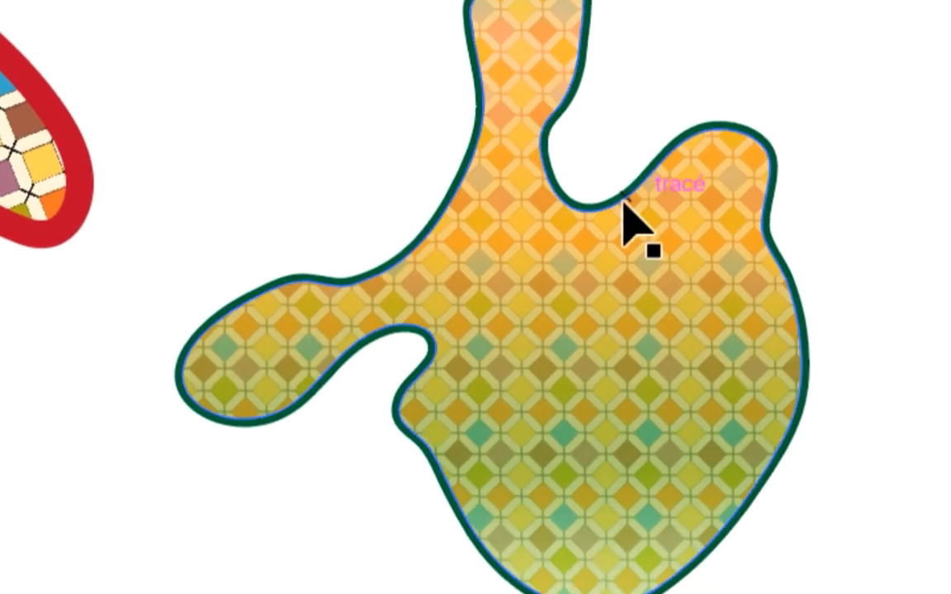
pyautogui.click(557, 105)
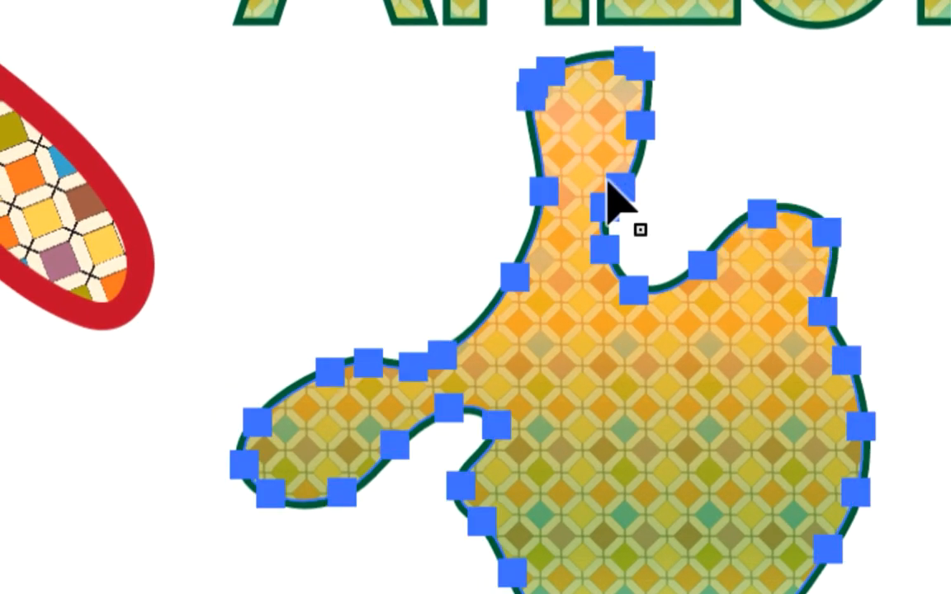
pyautogui.click(680, 202)
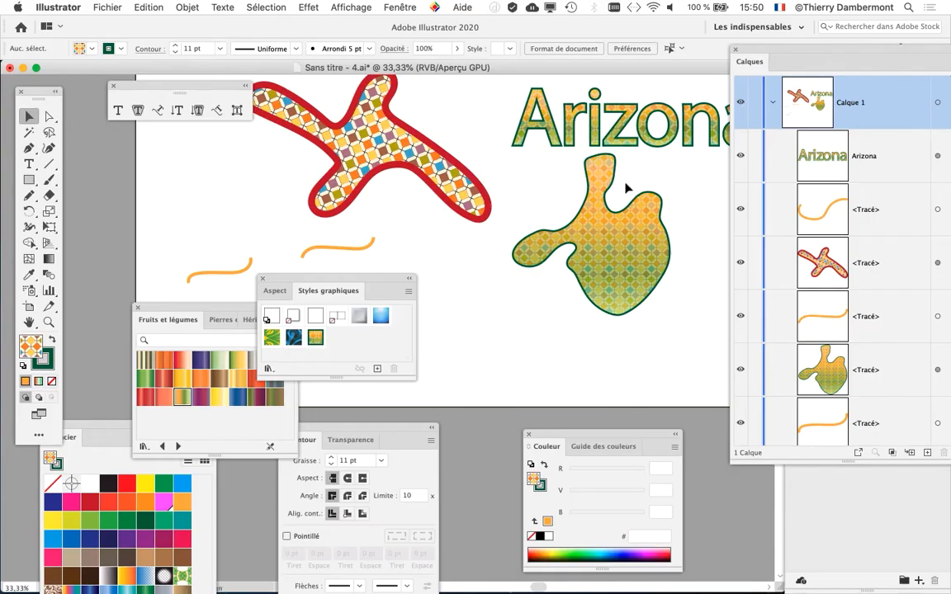
pyautogui.moveTo(621, 231); pyautogui.dragTo(221, 210)
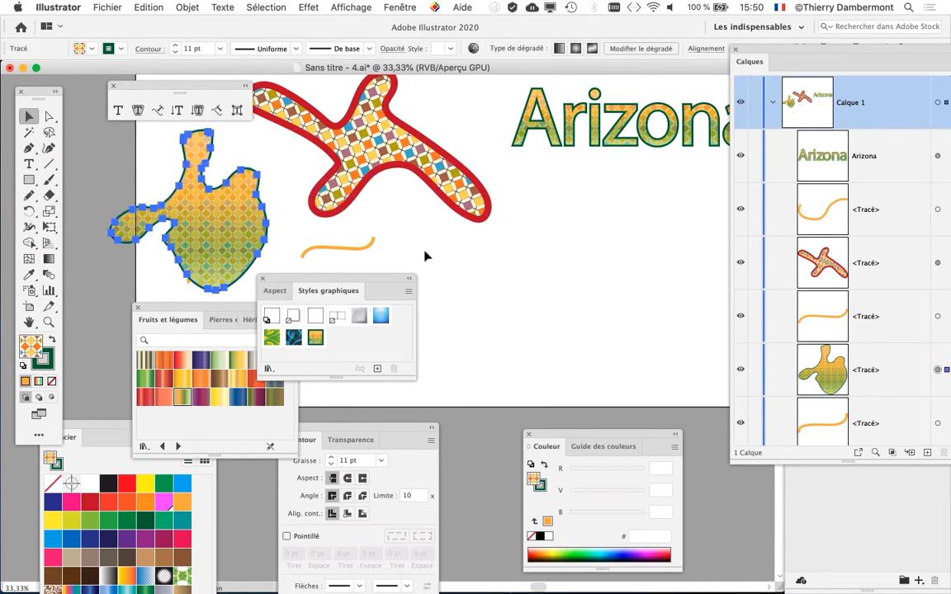
pyautogui.click(498, 280)
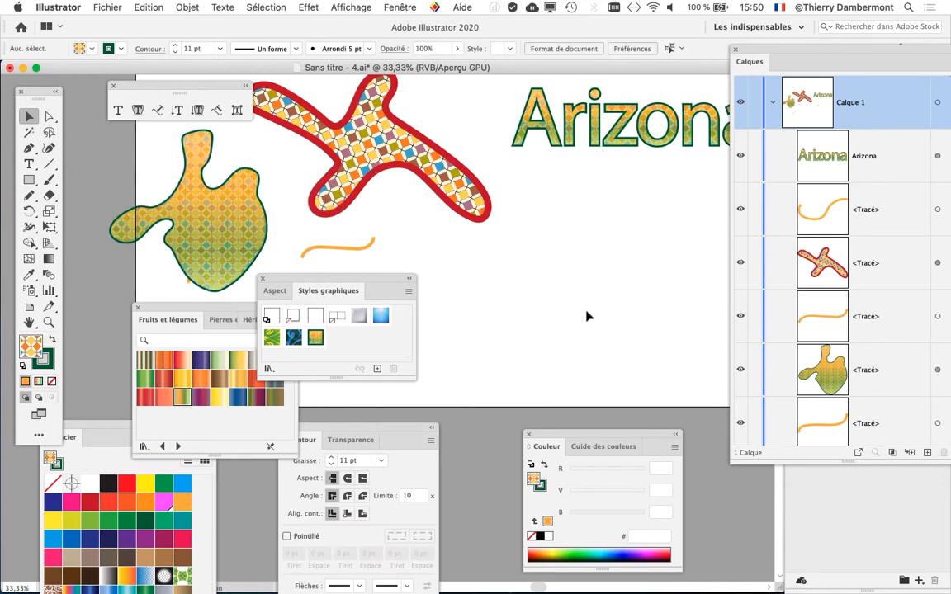
# Start an envelope distortion from a warp on the Arizona text, using the horizontal Arc style and keeping the dialog clear of the text.
pyautogui.moveTo(639, 195); pyautogui.dragTo(378, 293)
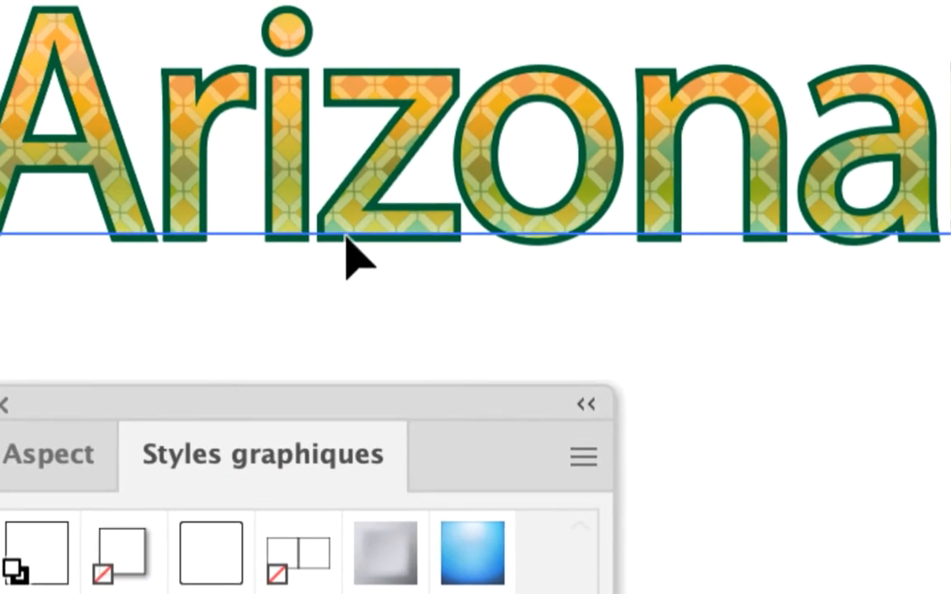
pyautogui.scroll(-2, 350, 248)
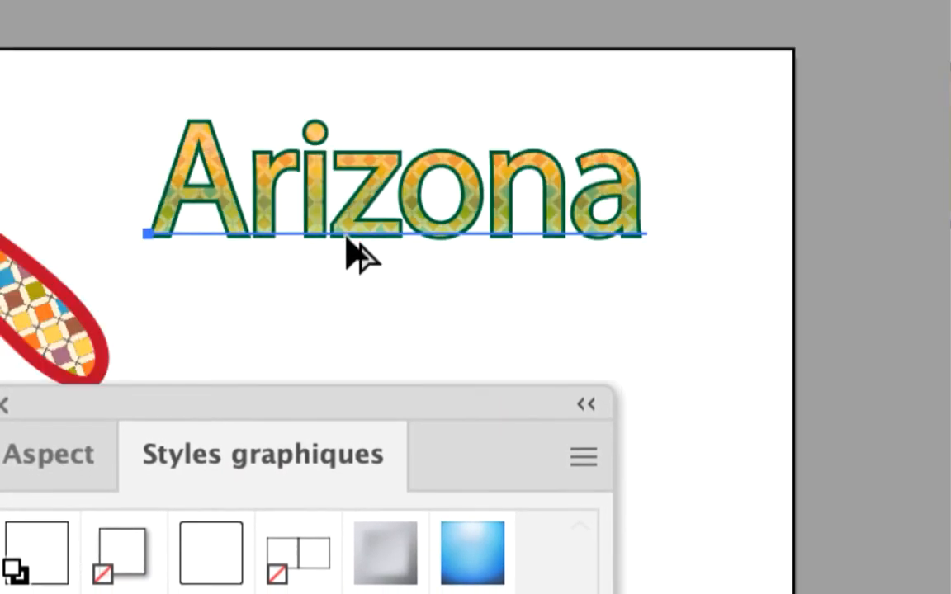
pyautogui.scroll(2, 369, 241)
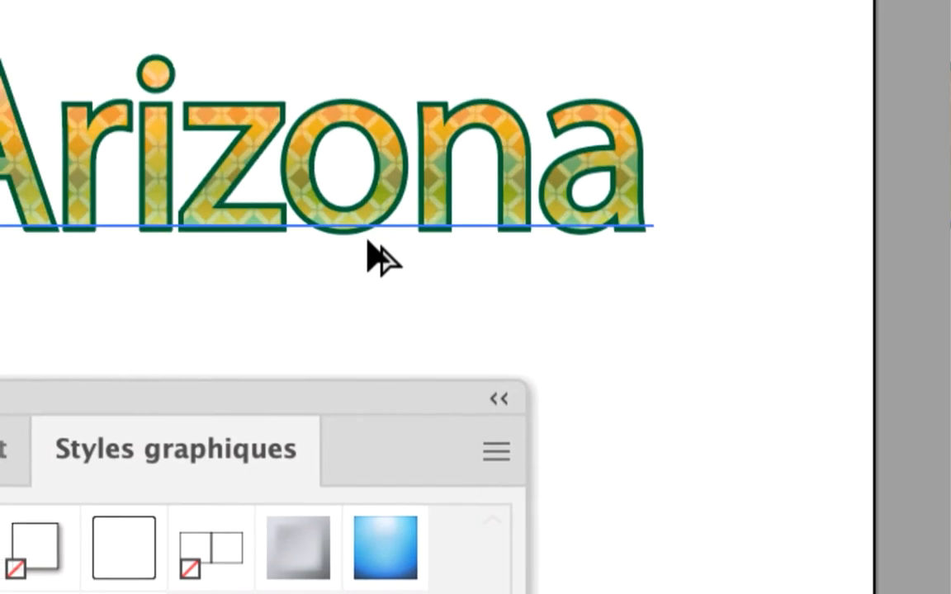
pyautogui.hscroll(-3, 375, 237)
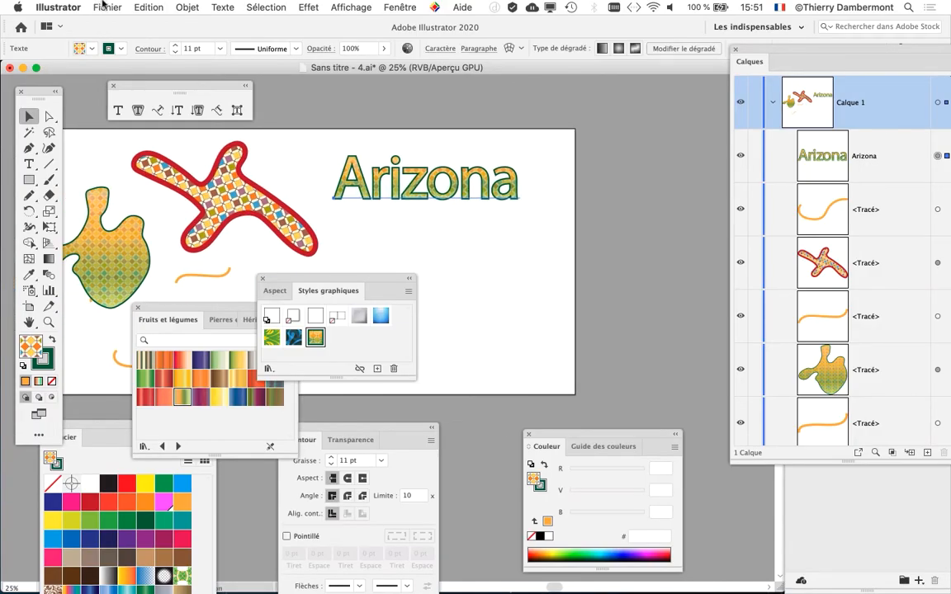
pyautogui.click(136, 7)
pyautogui.moveTo(174, 5)
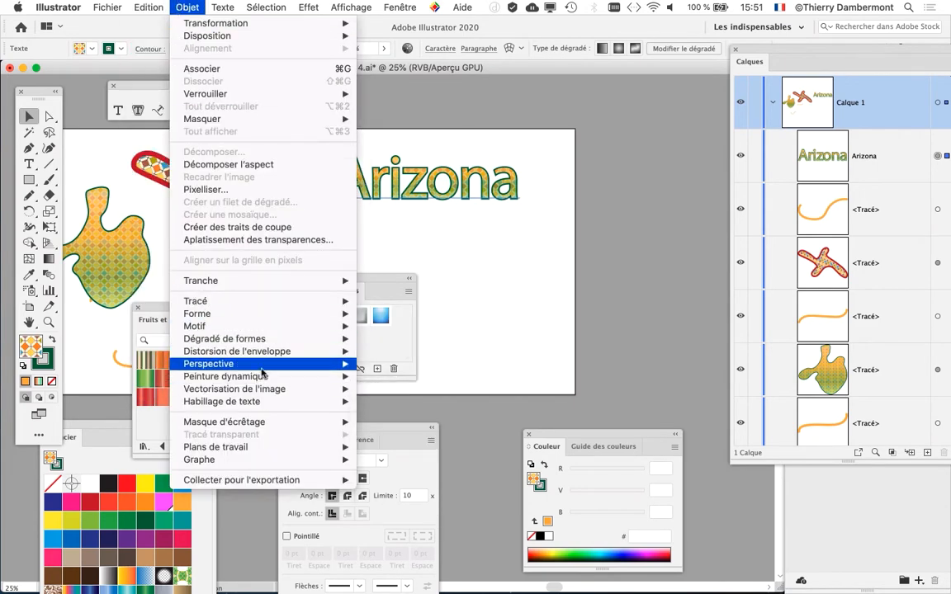
pyautogui.moveTo(258, 353)
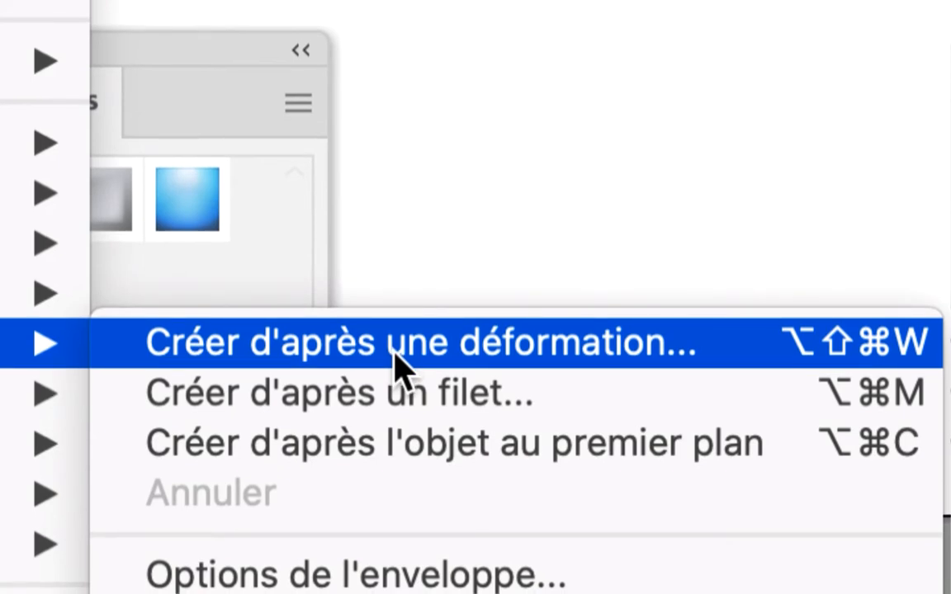
pyautogui.click(394, 363)
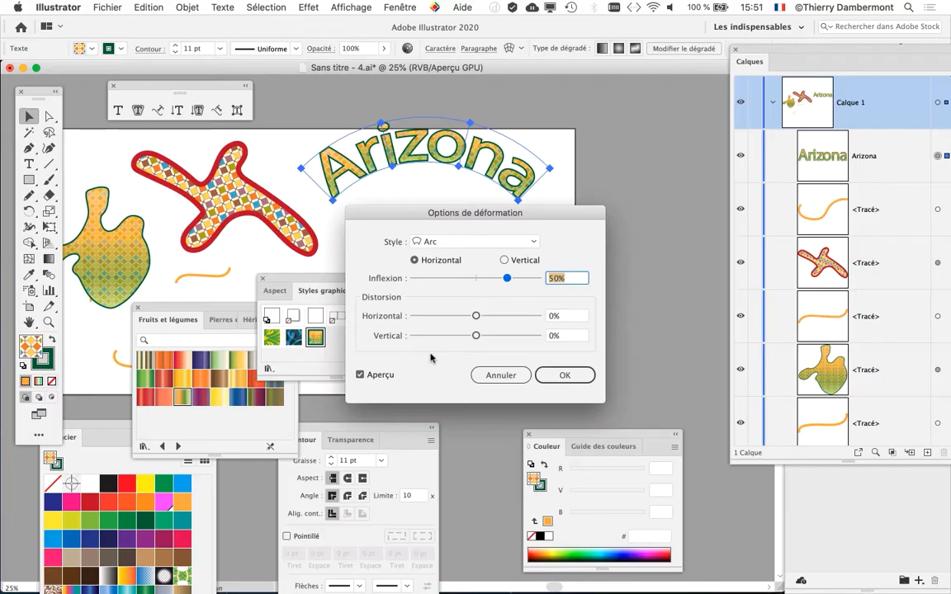
pyautogui.moveTo(440, 217); pyautogui.dragTo(467, 244)
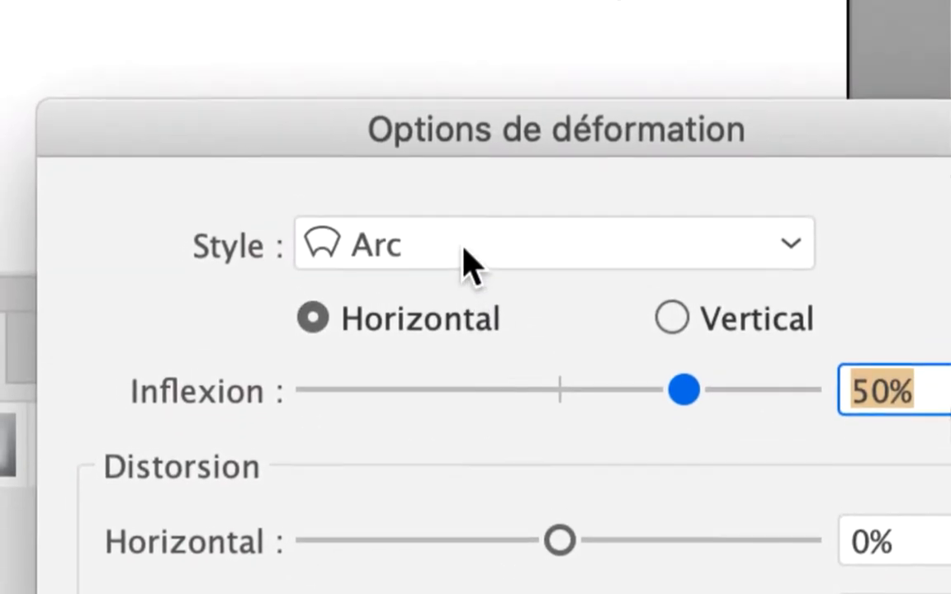
pyautogui.click(433, 181)
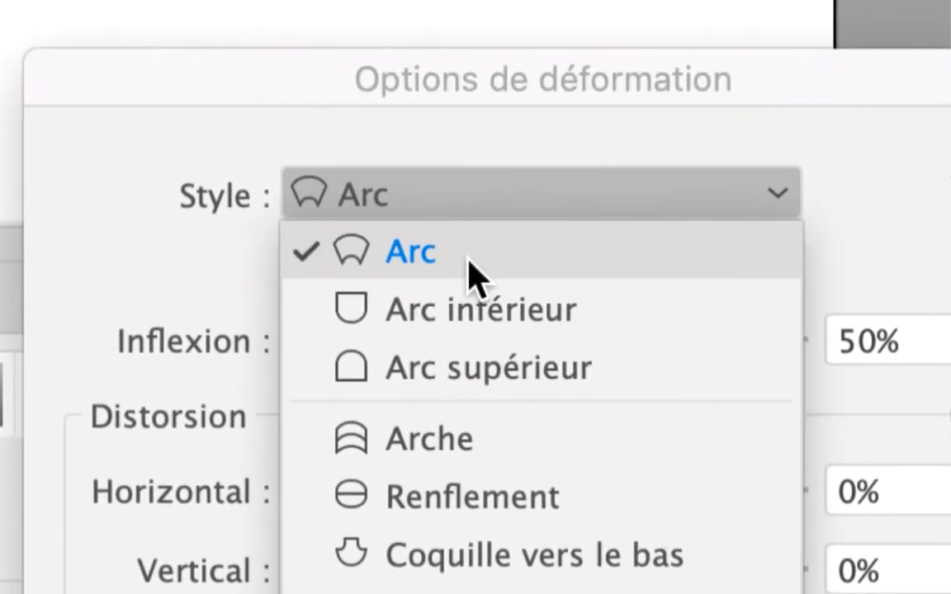
pyautogui.click(467, 260)
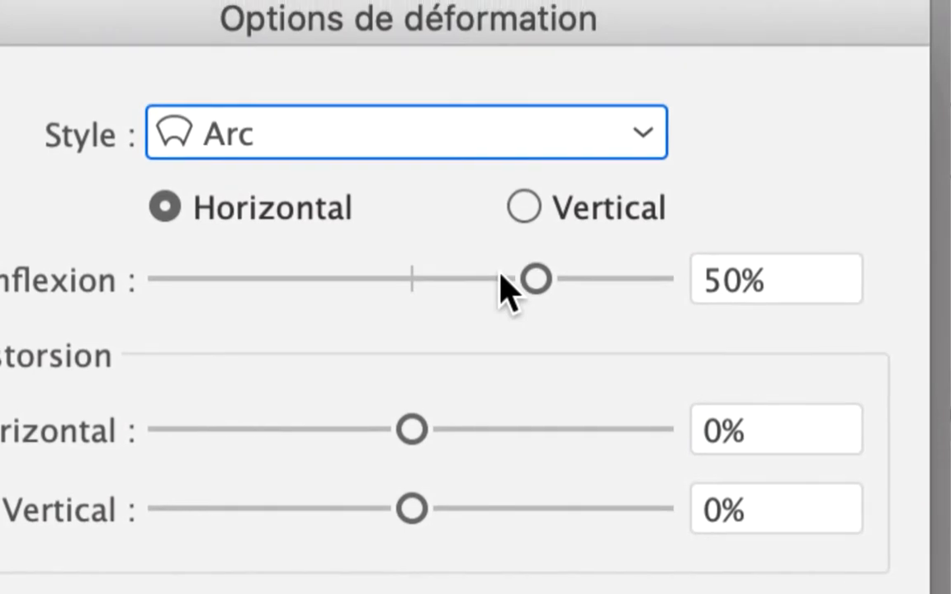
# Try Arc bends of -12% and 4% on the Arizona text, switching the preview off and on.
pyautogui.moveTo(610, 339); pyautogui.dragTo(586, 338)
pyautogui.moveTo(496, 285); pyautogui.dragTo(419, 284)
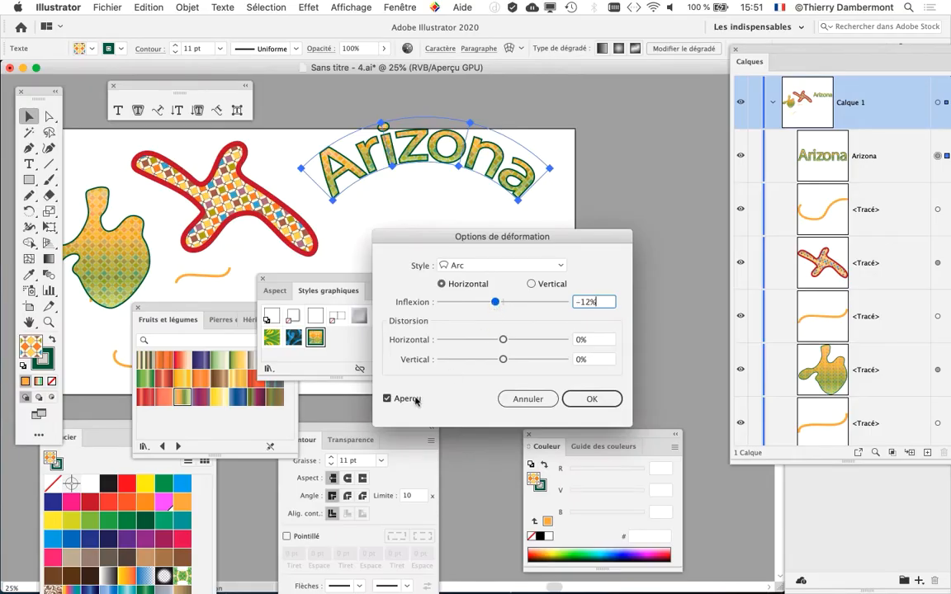
pyautogui.moveTo(494, 304); pyautogui.dragTo(483, 302)
pyautogui.click(525, 302)
pyautogui.click(387, 399)
pyautogui.click(387, 399)
pyautogui.moveTo(493, 302); pyautogui.dragTo(505, 304)
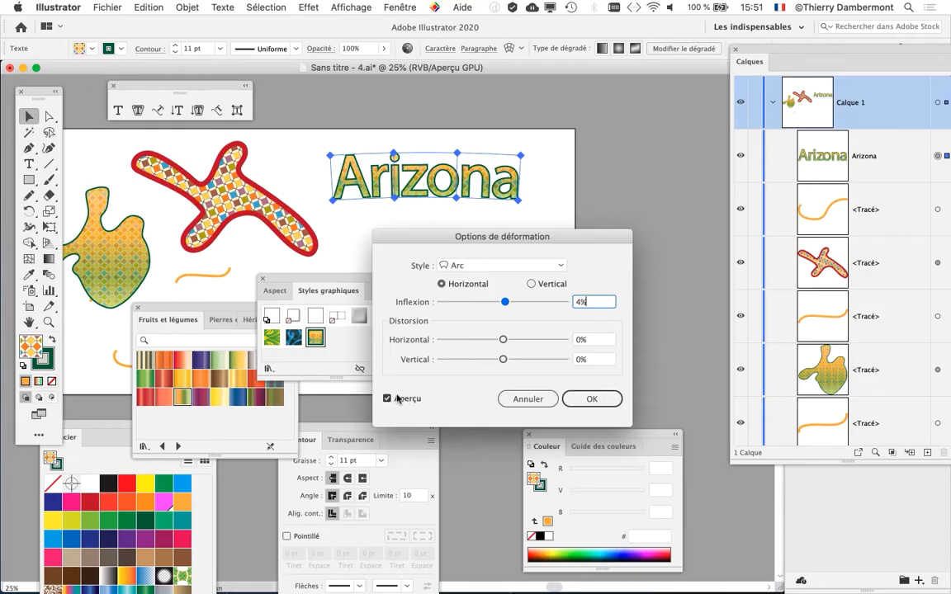
pyautogui.click(396, 409)
# Set the Arc bend of the Arizona text to 26% and apply the warp.
pyautogui.moveTo(507, 303); pyautogui.dragTo(518, 303)
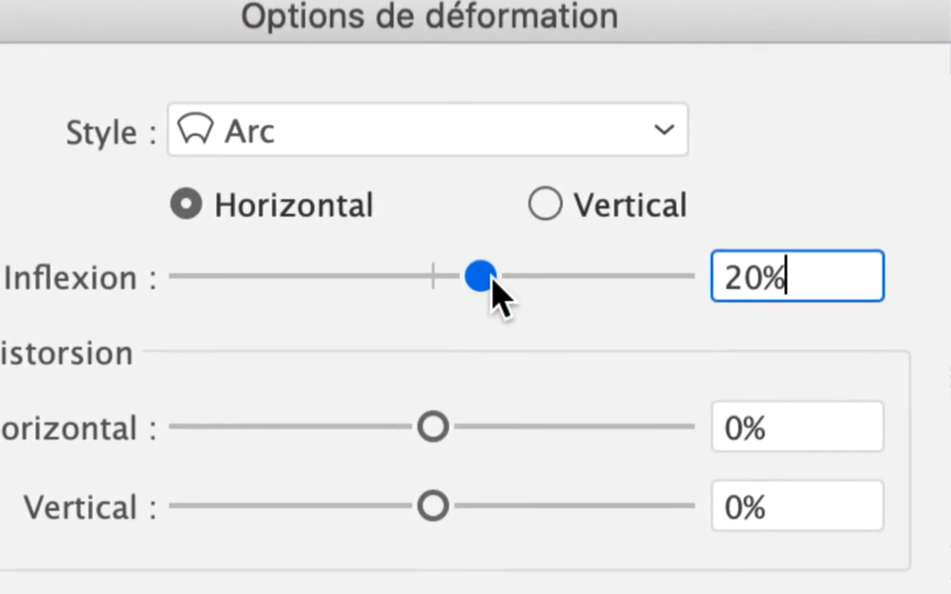
pyautogui.moveTo(893, 593); pyautogui.dragTo(908, 593)
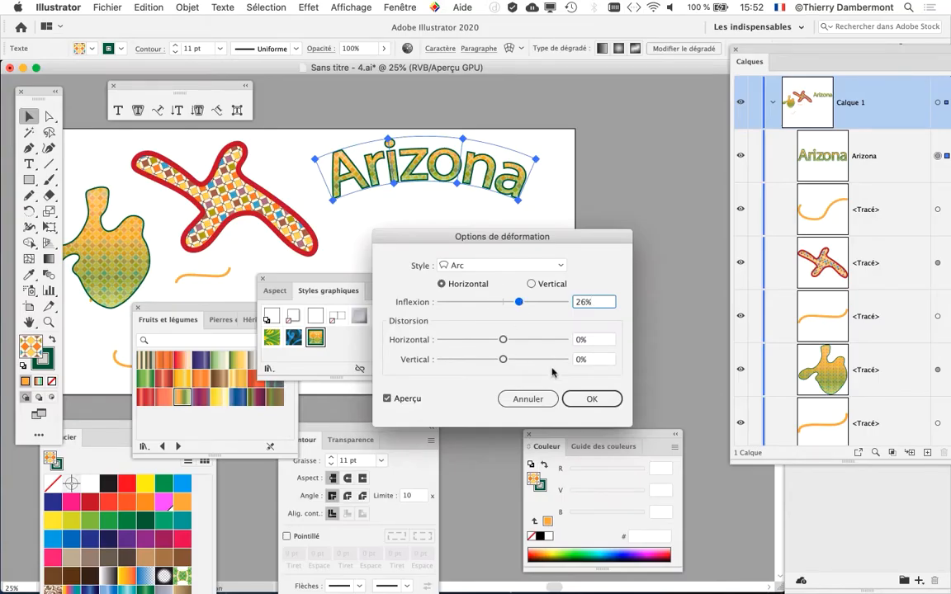
pyautogui.click(589, 399)
pyautogui.scroll(1, 371, 178)
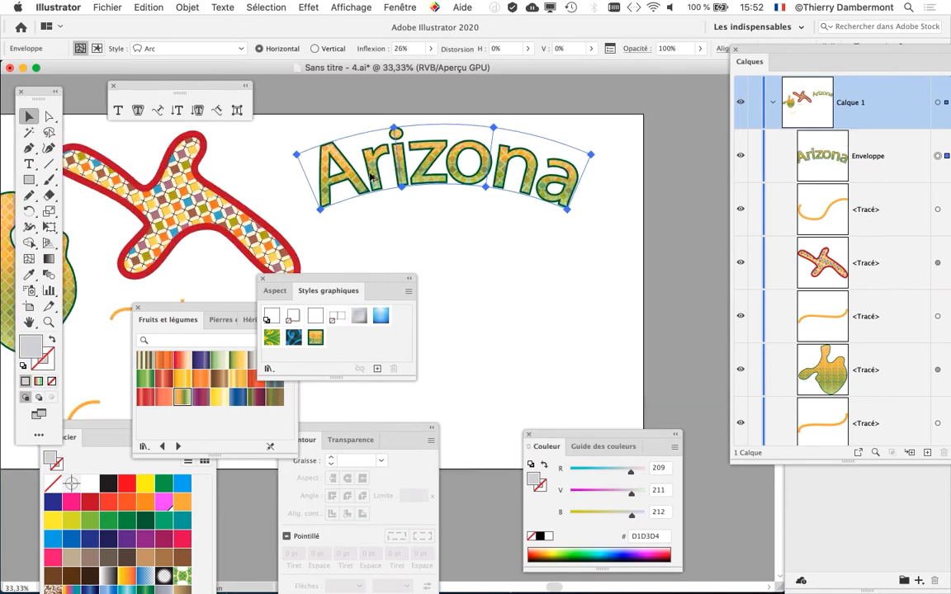
# Review the envelope options and the envelope distortion commands available for the arched Arizona text.
pyautogui.click(187, 8)
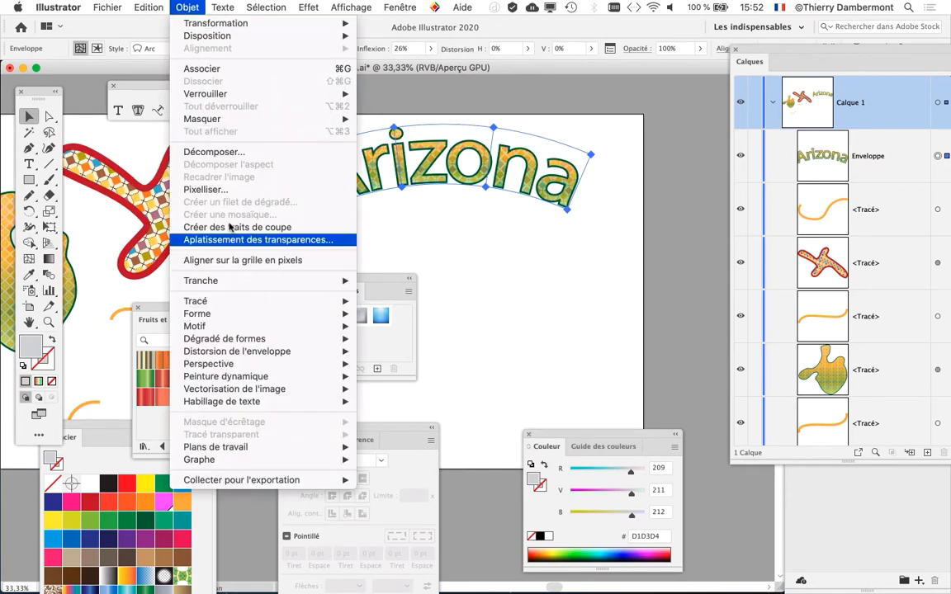
pyautogui.moveTo(255, 355)
pyautogui.click(437, 410)
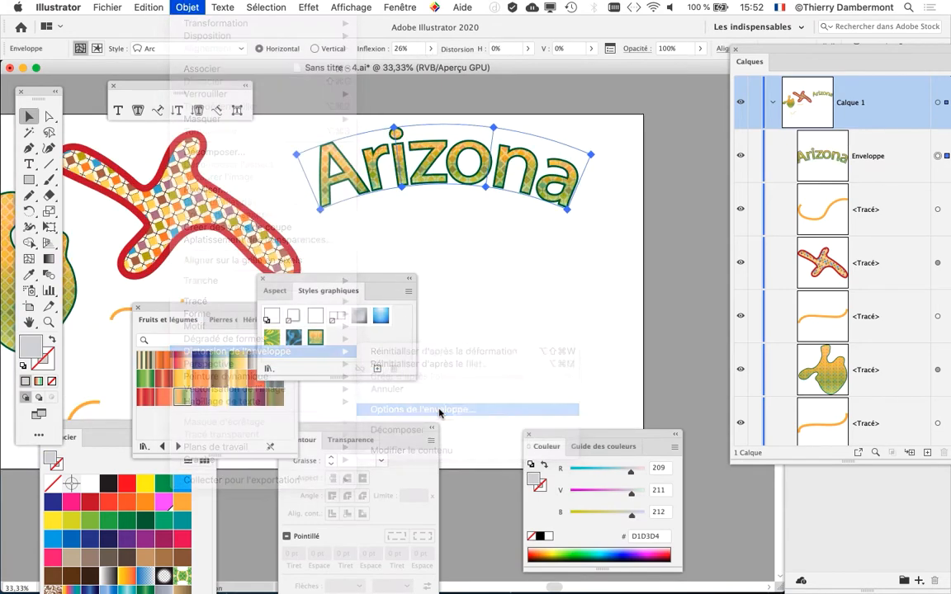
pyautogui.click(464, 412)
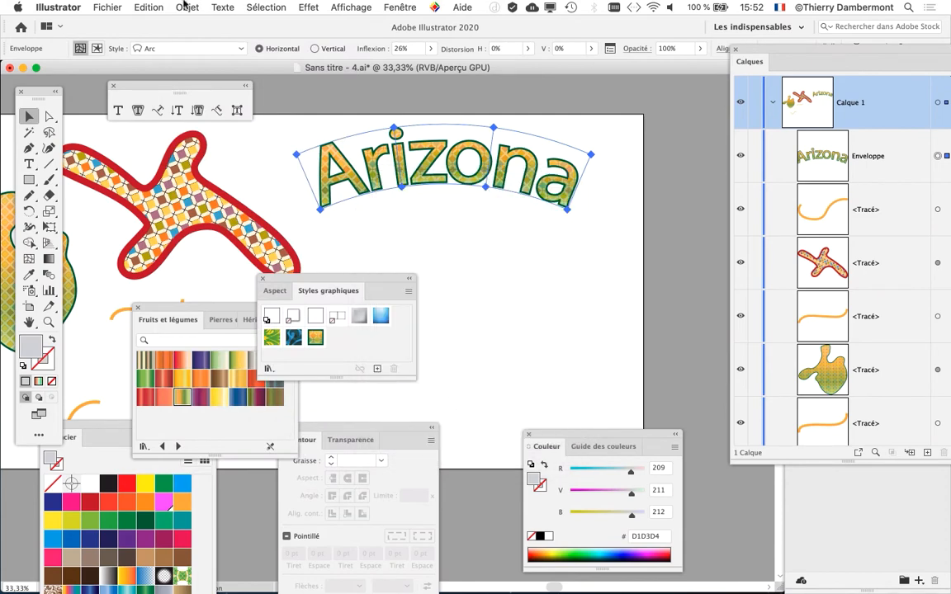
pyautogui.click(187, 7)
pyautogui.moveTo(278, 355)
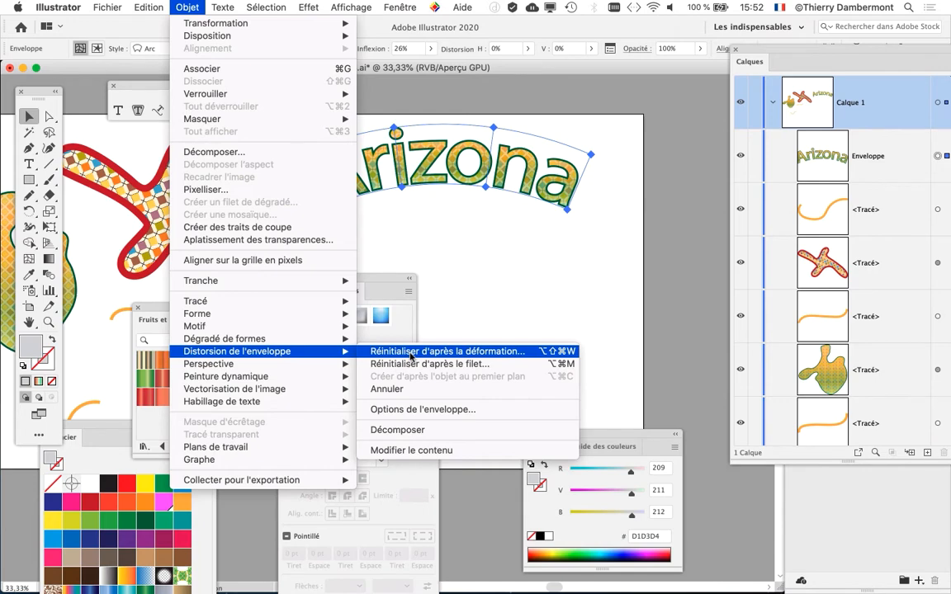
pyautogui.click(470, 35)
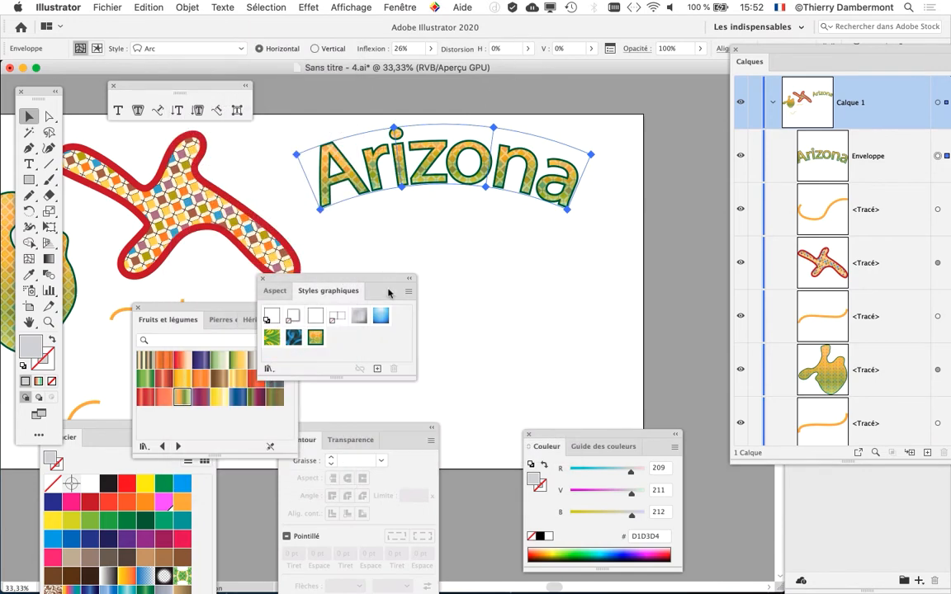
# Reset the Arizona envelope with a warp, keeping the horizontal Arc style and setting the bend to -43%.
pyautogui.moveTo(337, 283); pyautogui.dragTo(509, 278)
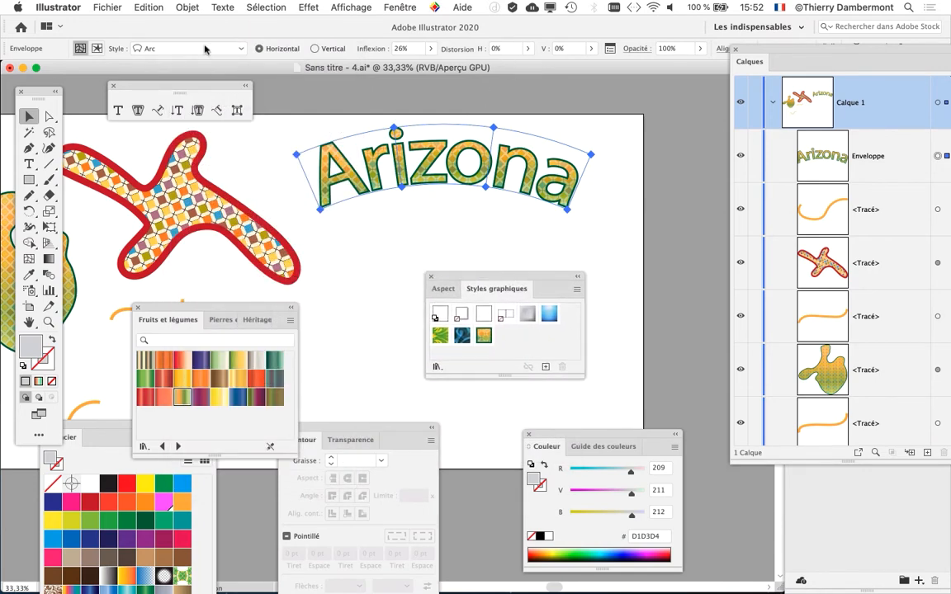
pyautogui.click(185, 7)
pyautogui.moveTo(247, 350)
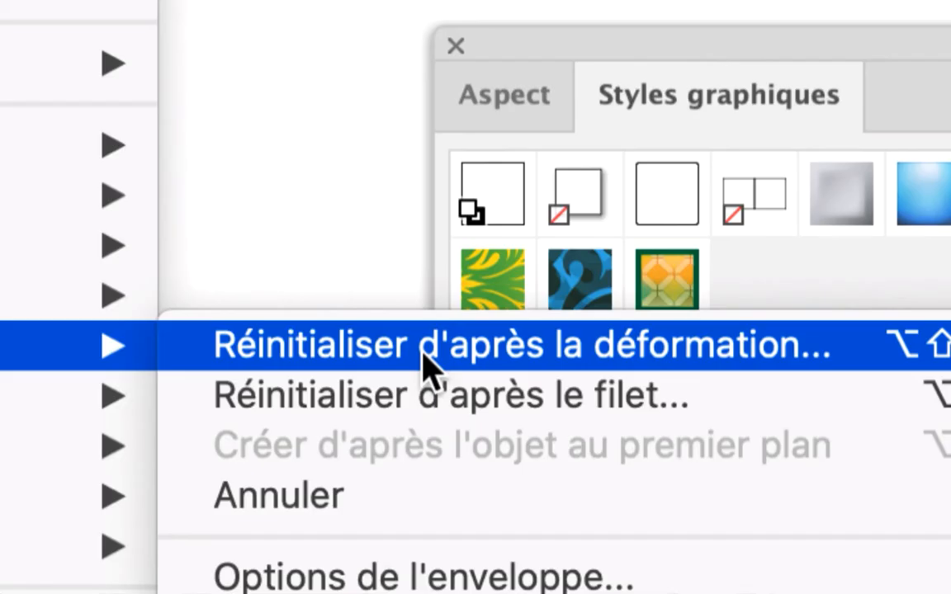
pyautogui.click(421, 355)
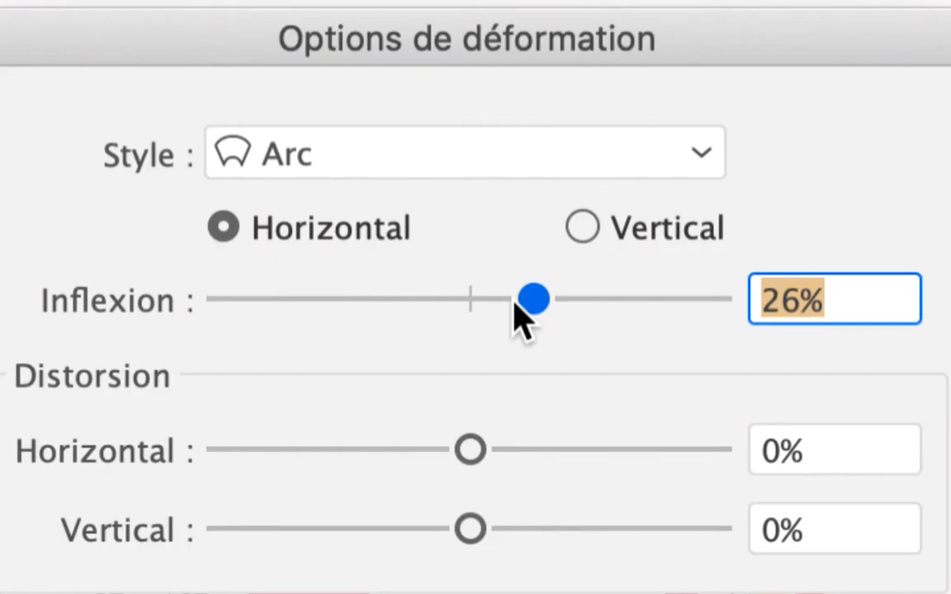
pyautogui.moveTo(514, 304); pyautogui.dragTo(419, 307)
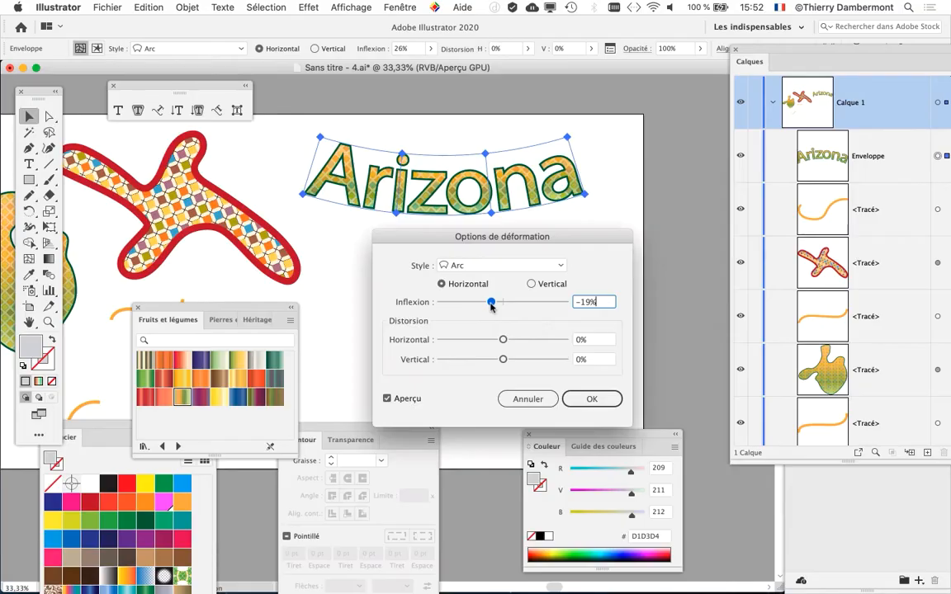
pyautogui.moveTo(491, 305); pyautogui.dragTo(476, 304)
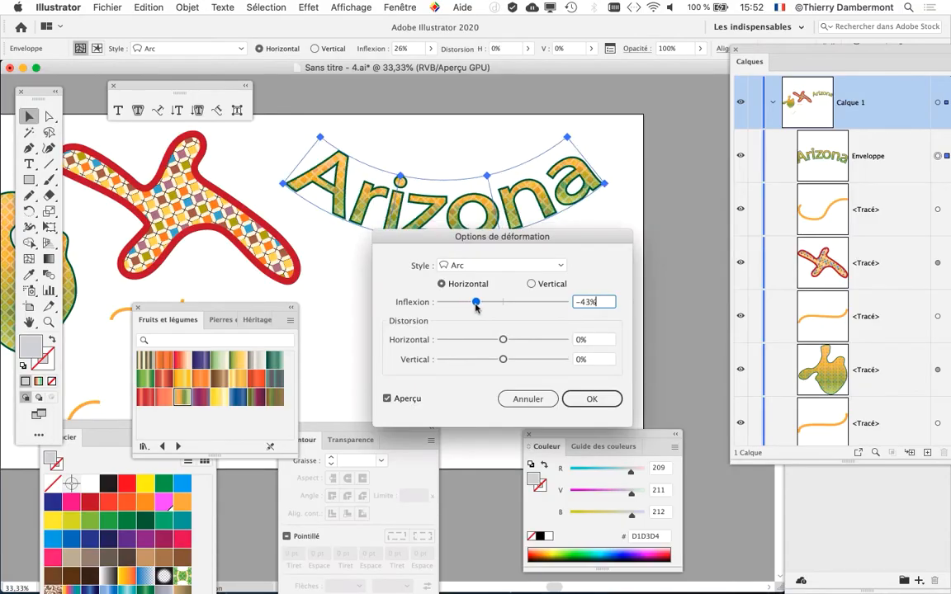
pyautogui.moveTo(473, 242); pyautogui.dragTo(469, 297)
pyautogui.click(590, 454)
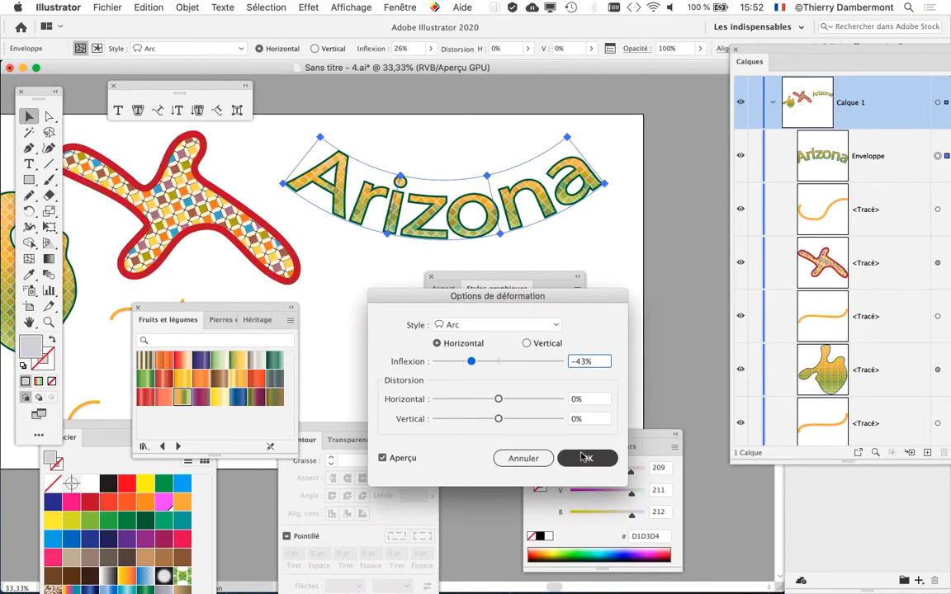
# Clear the area around the warped Arizona text, activate the Type tool and switch the envelope to content editing.
pyautogui.moveTo(487, 281); pyautogui.dragTo(558, 361)
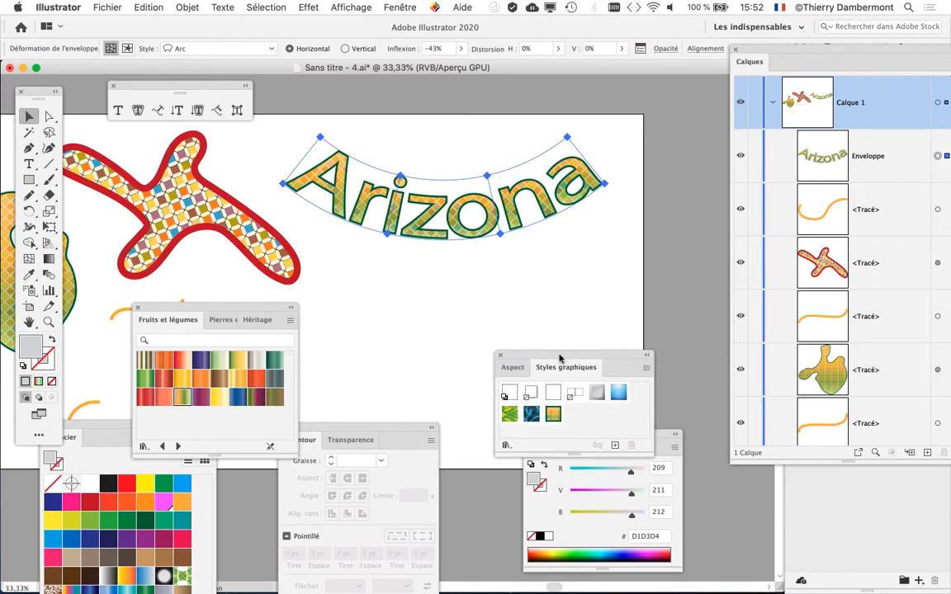
pyautogui.moveTo(483, 219); pyautogui.dragTo(495, 256)
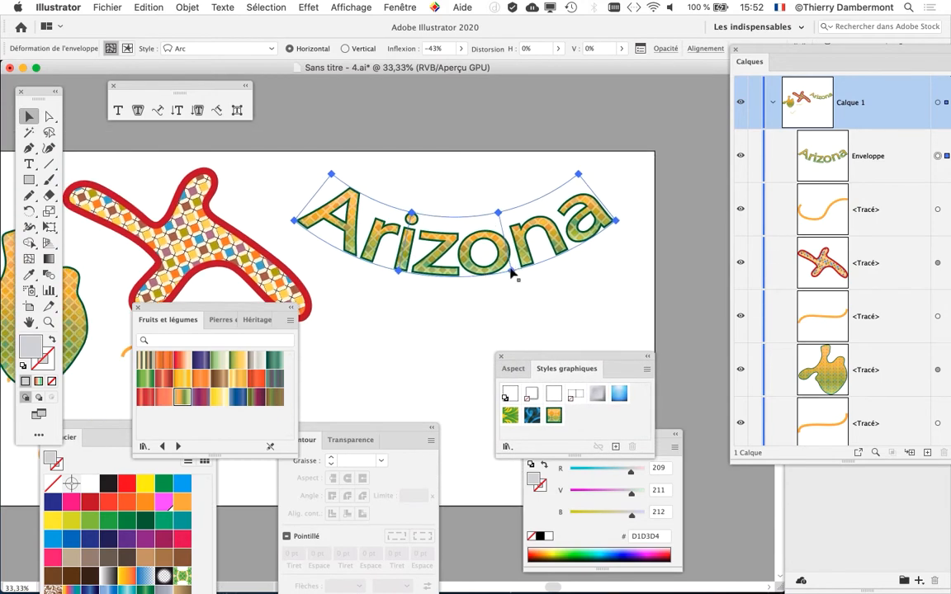
pyautogui.scroll(1, 428, 260)
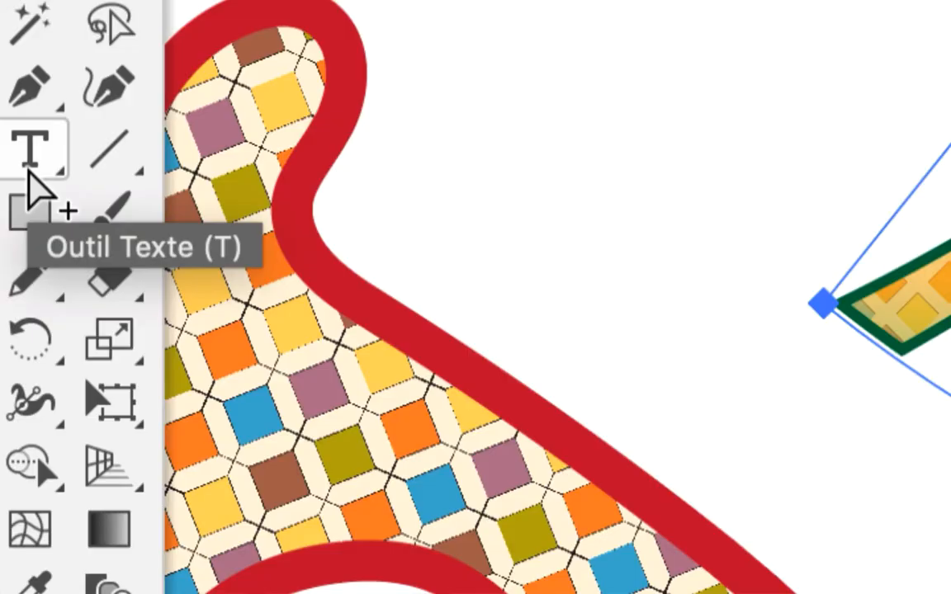
pyautogui.click(29, 170)
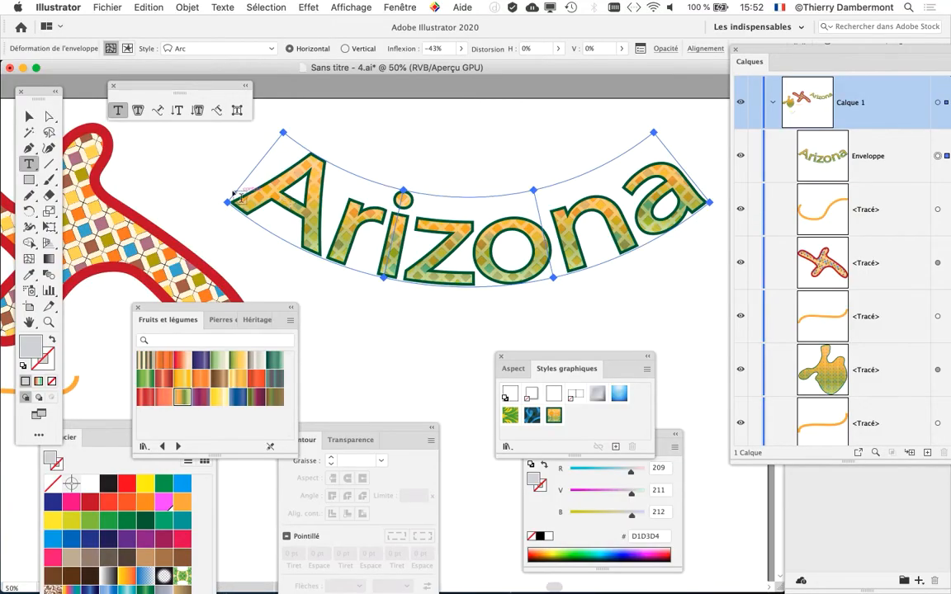
pyautogui.click(127, 48)
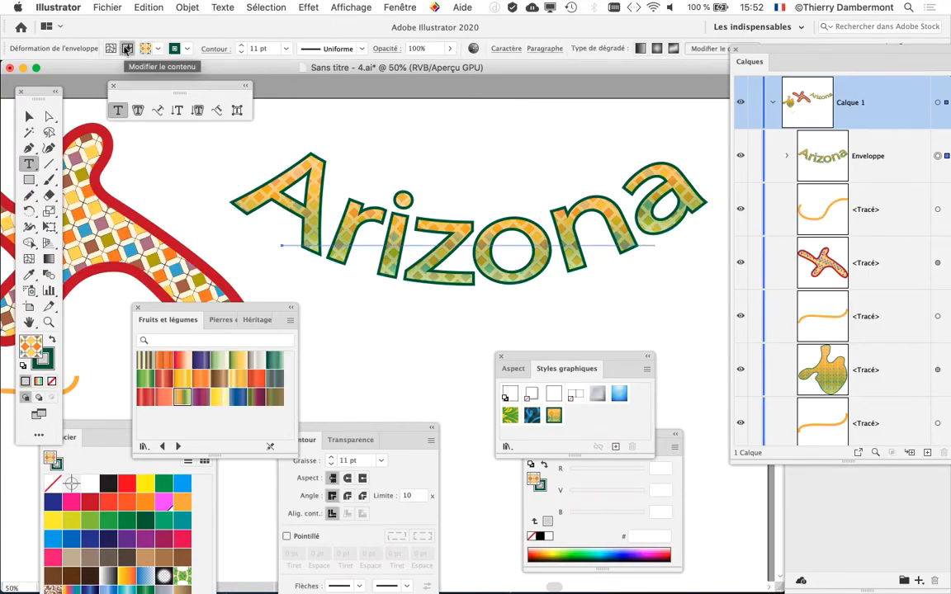
pyautogui.click(109, 47)
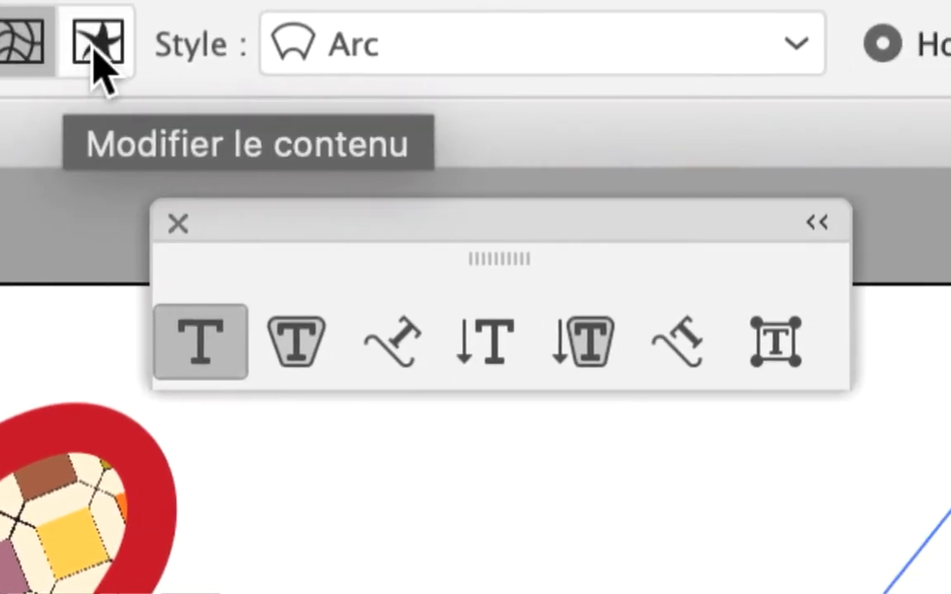
pyautogui.click(152, 42)
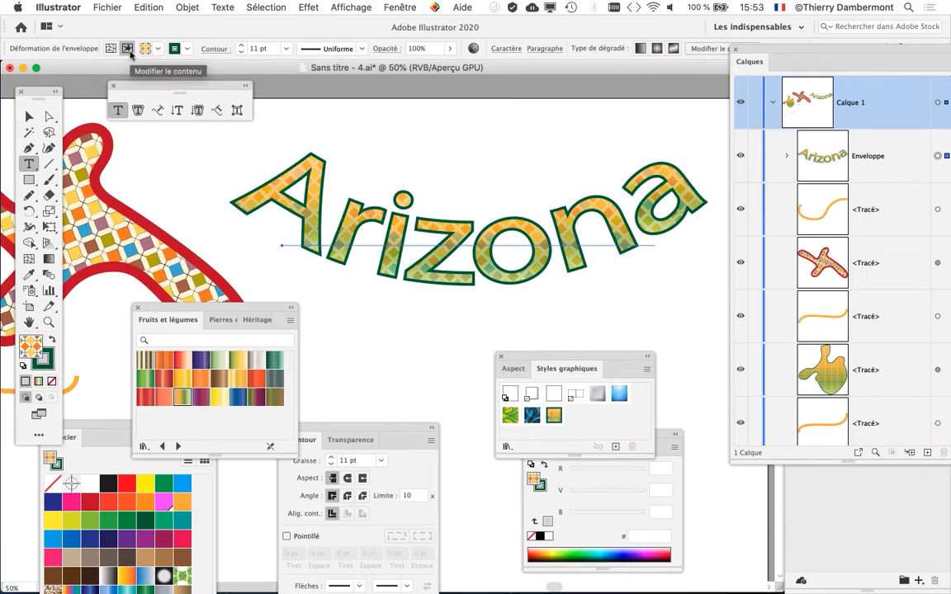
# Replace the word Arizona inside the envelope with "Cologne" and deselect the text.
pyautogui.moveTo(263, 177)
pyautogui.mouseDown()
pyautogui.moveTo(537, 194)
pyautogui.moveTo(630, 211)
pyautogui.moveTo(600, 213)
pyautogui.mouseUp()
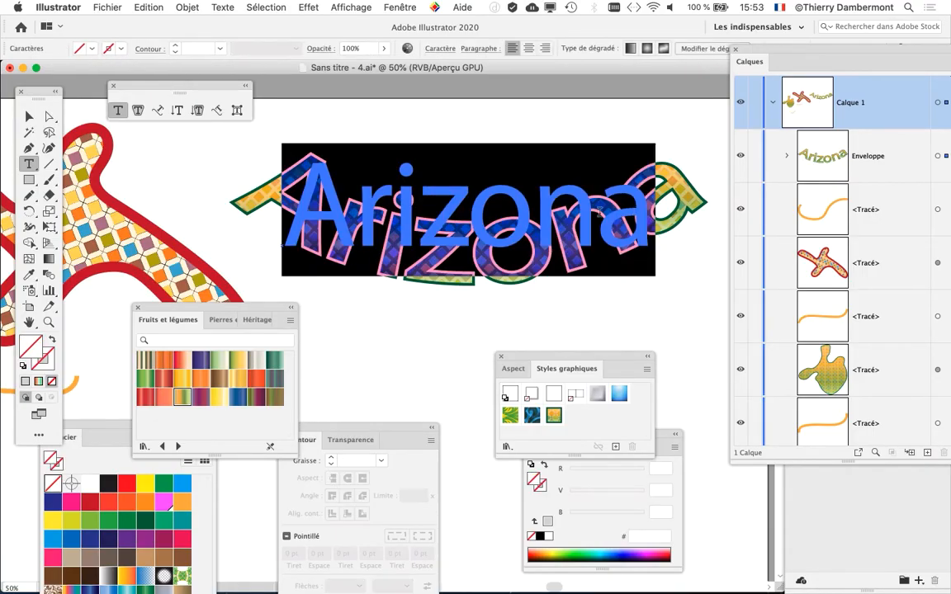
pyautogui.write('Cologne')
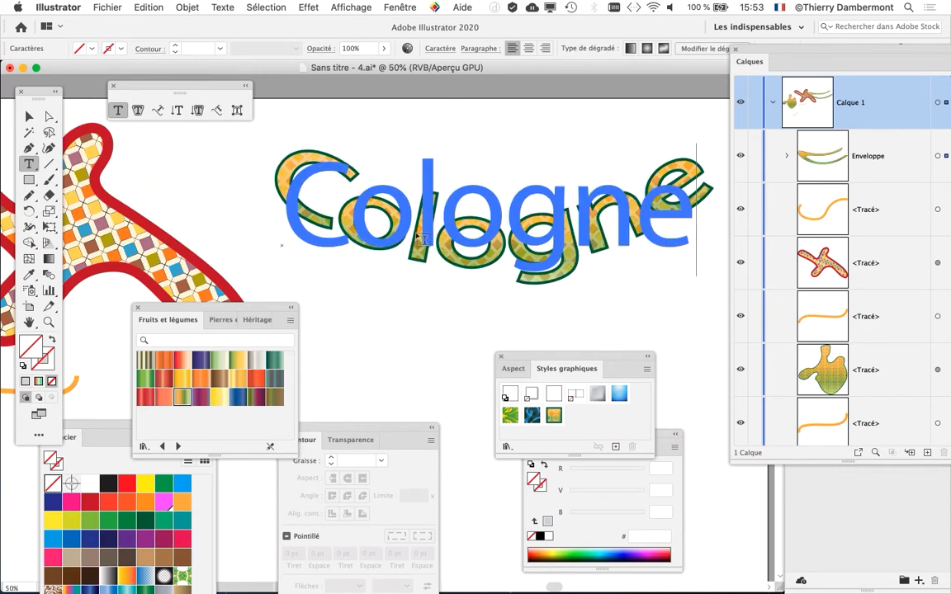
pyautogui.click(30, 117)
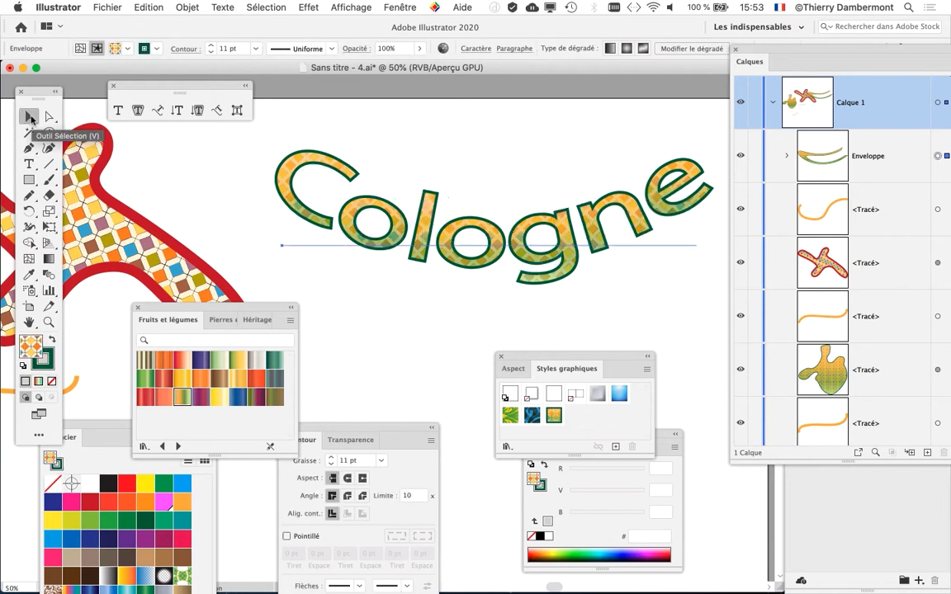
pyautogui.click(209, 182)
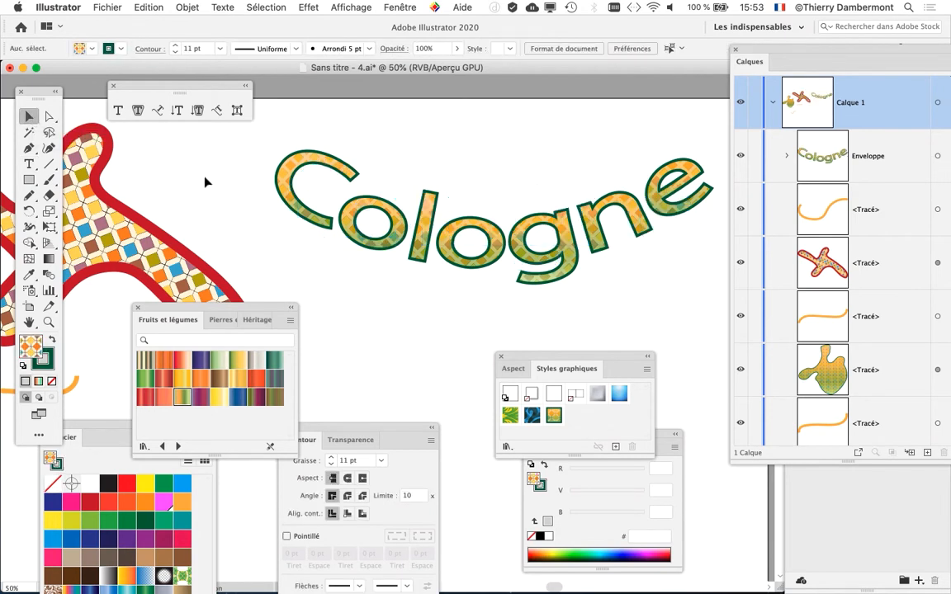
# Select the warped Cologne text and switch it from content editing to envelope editing.
pyautogui.click(347, 238)
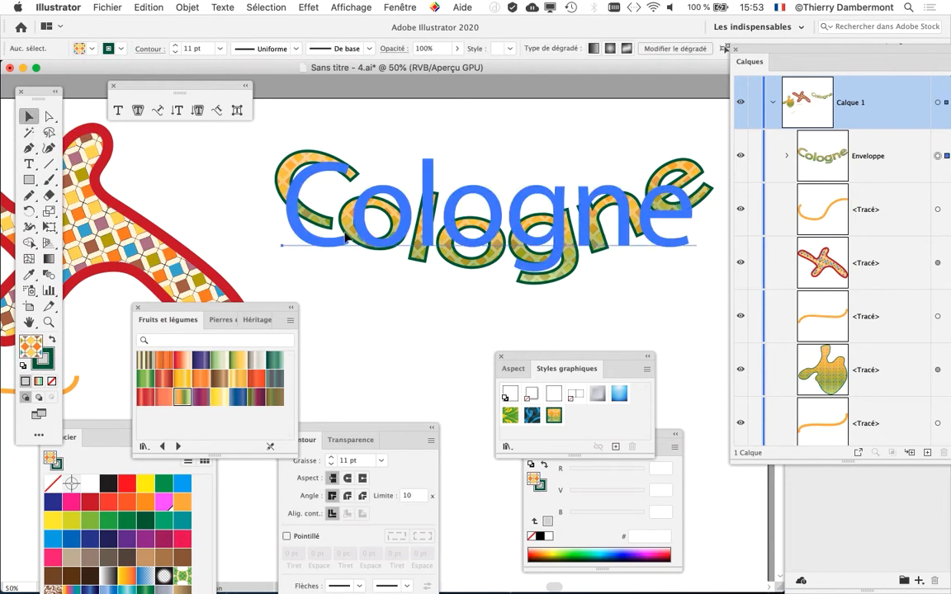
pyautogui.click(186, 7)
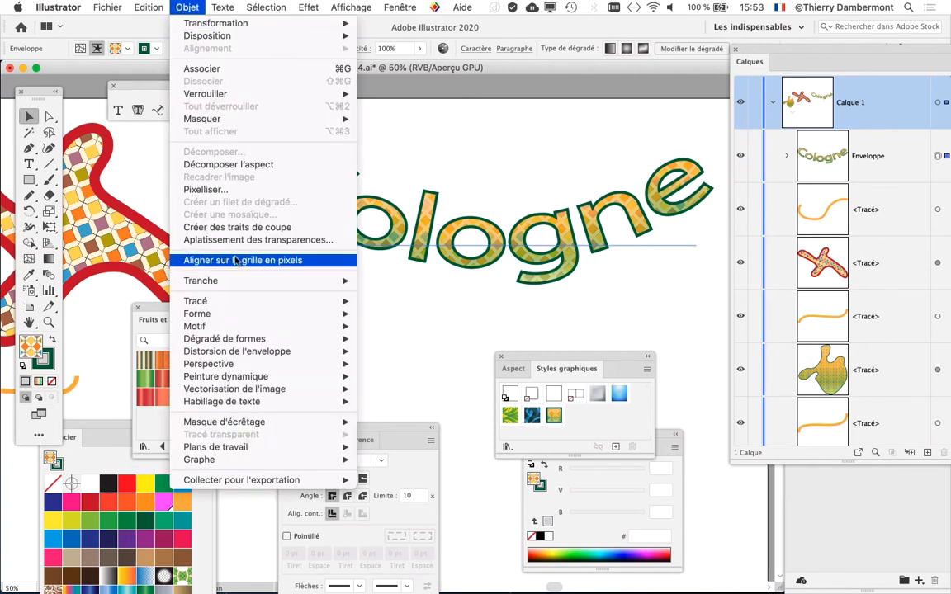
pyautogui.moveTo(271, 355)
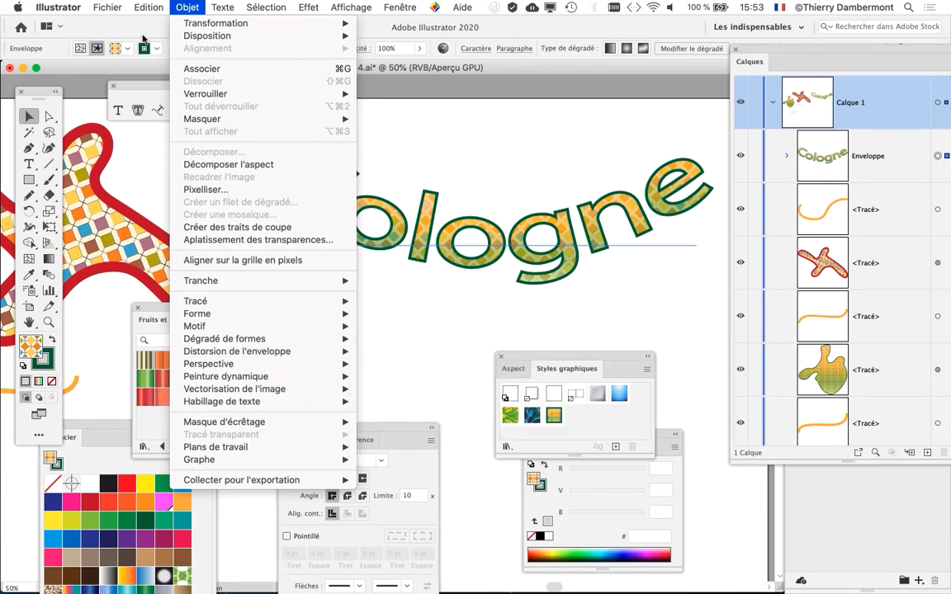
pyautogui.click(110, 26)
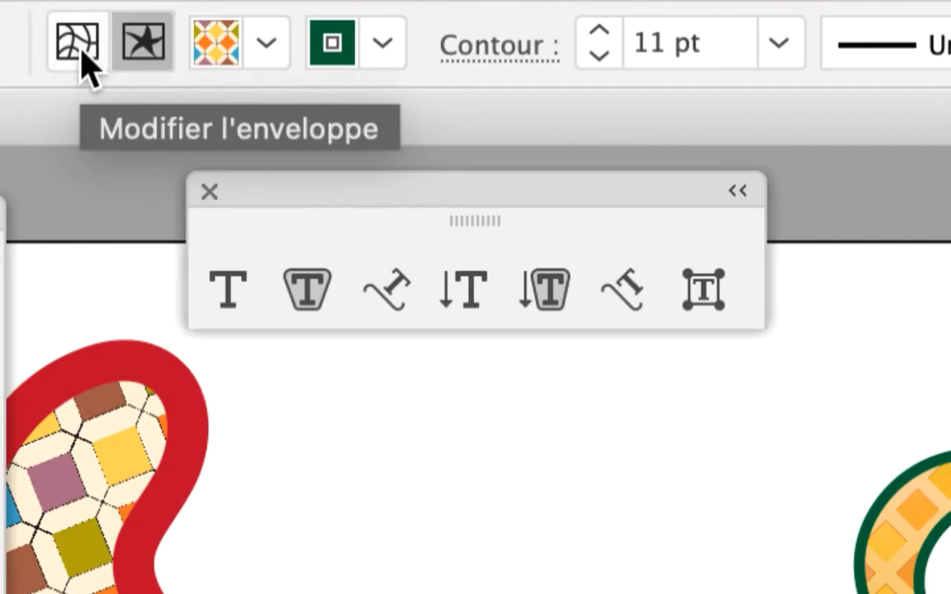
pyautogui.click(79, 45)
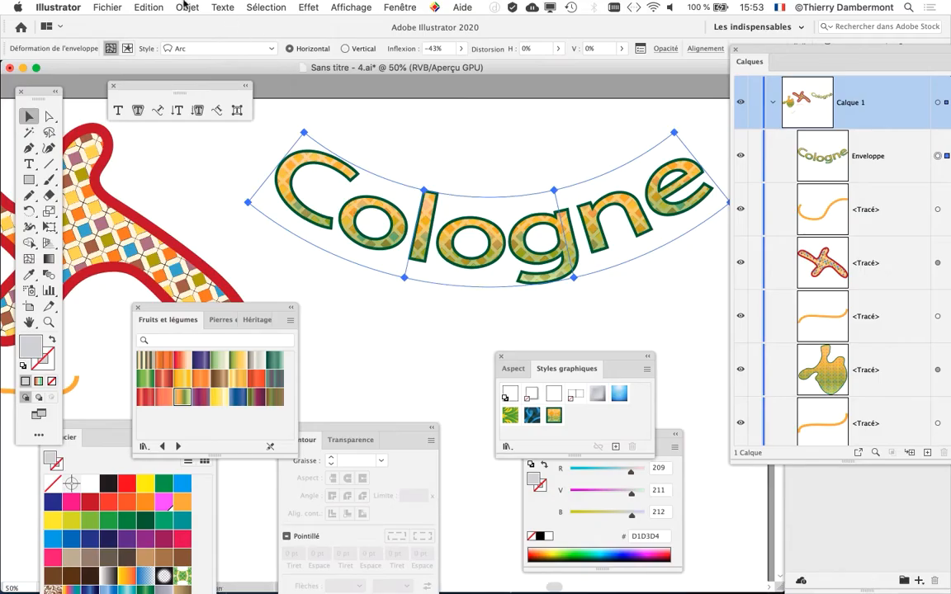
# Switch the Cologne envelope back to content editing and deselect it.
pyautogui.click(187, 7)
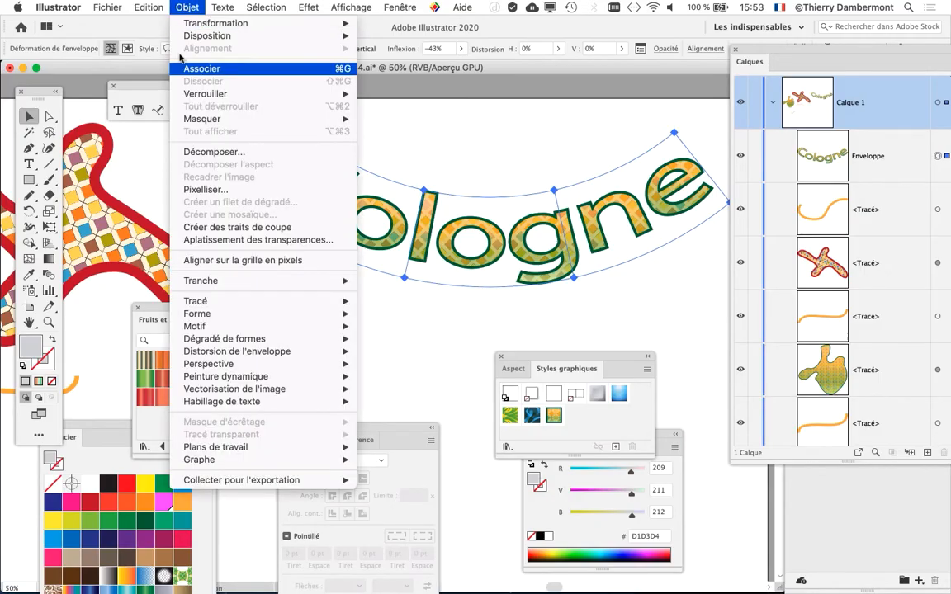
pyautogui.moveTo(222, 353)
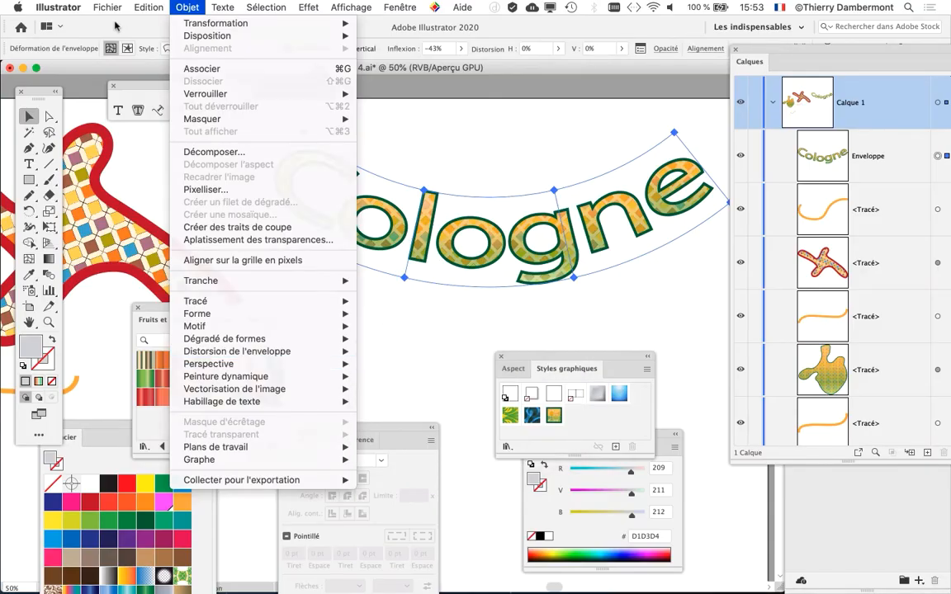
pyautogui.click(105, 23)
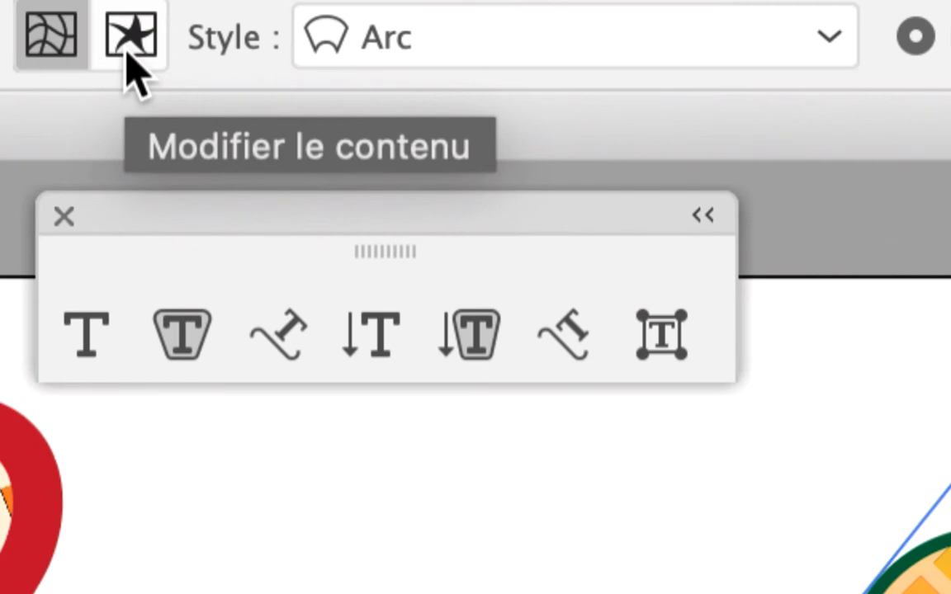
pyautogui.click(128, 45)
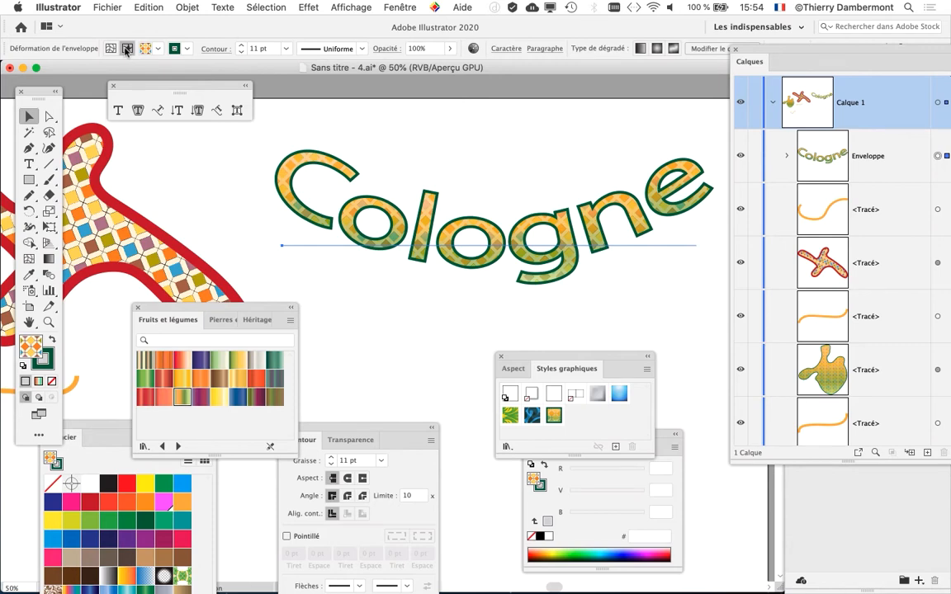
pyautogui.click(441, 323)
pyautogui.press('super+minus')
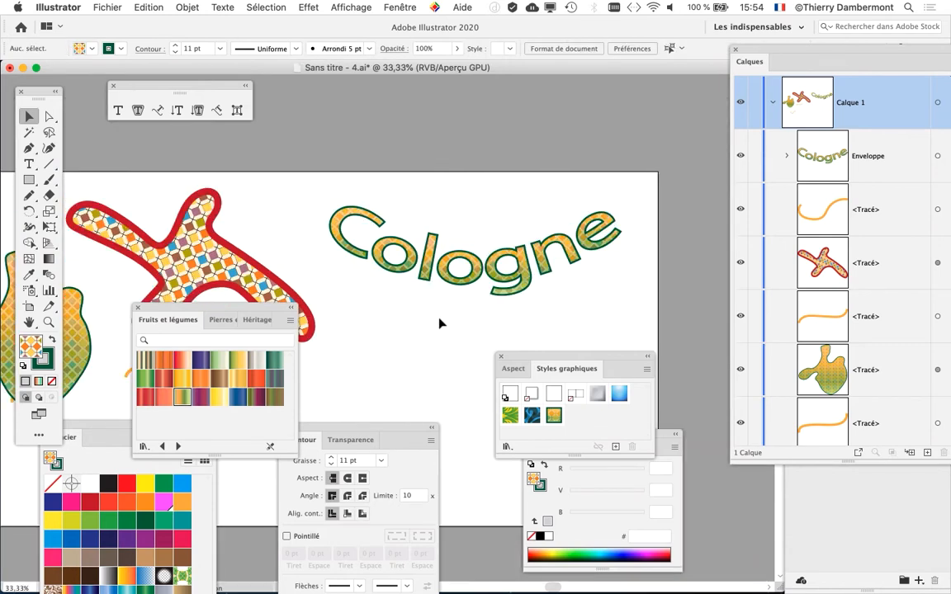
pyautogui.moveTo(421, 318); pyautogui.dragTo(446, 248)
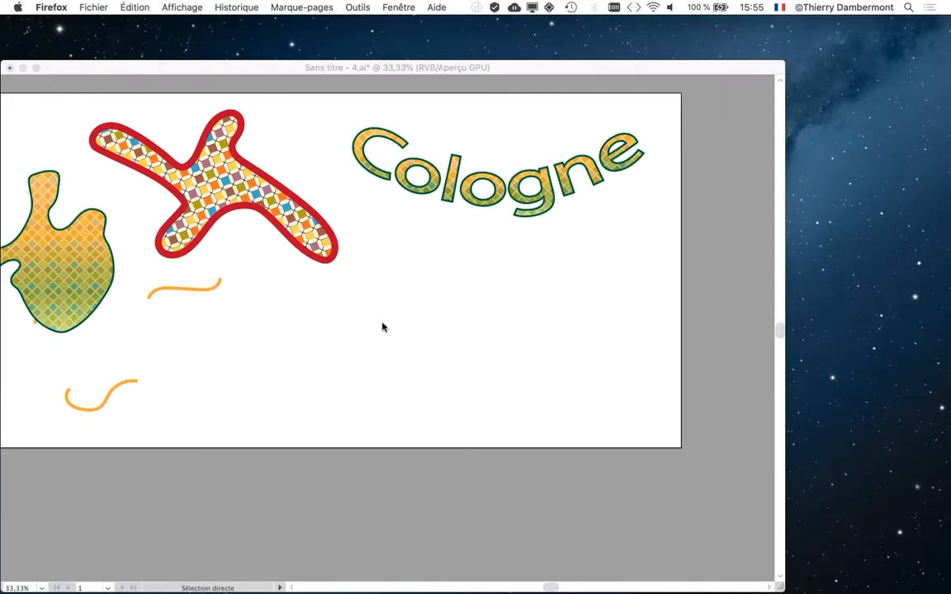
pyautogui.click(382, 328)
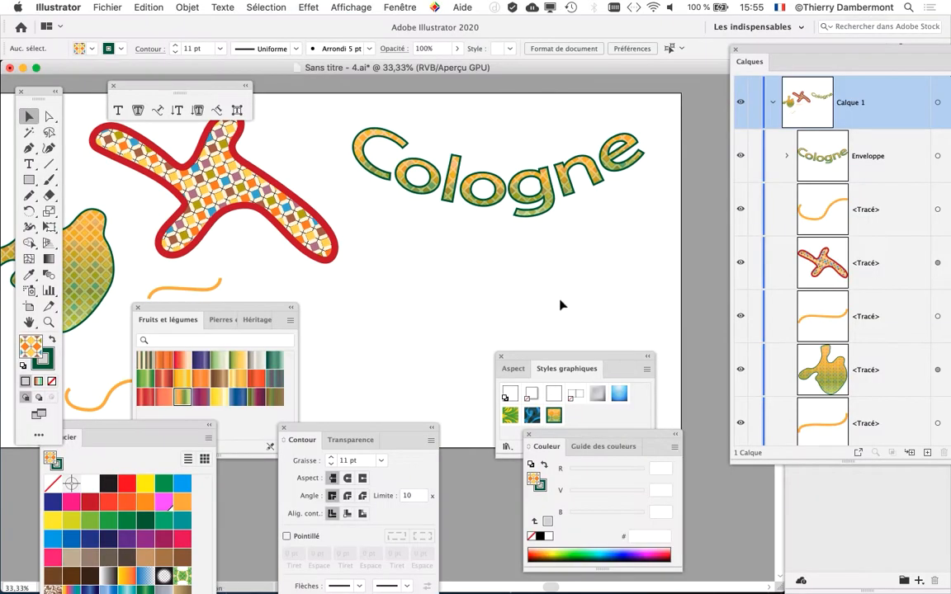
pyautogui.moveTo(472, 307); pyautogui.dragTo(405, 229)
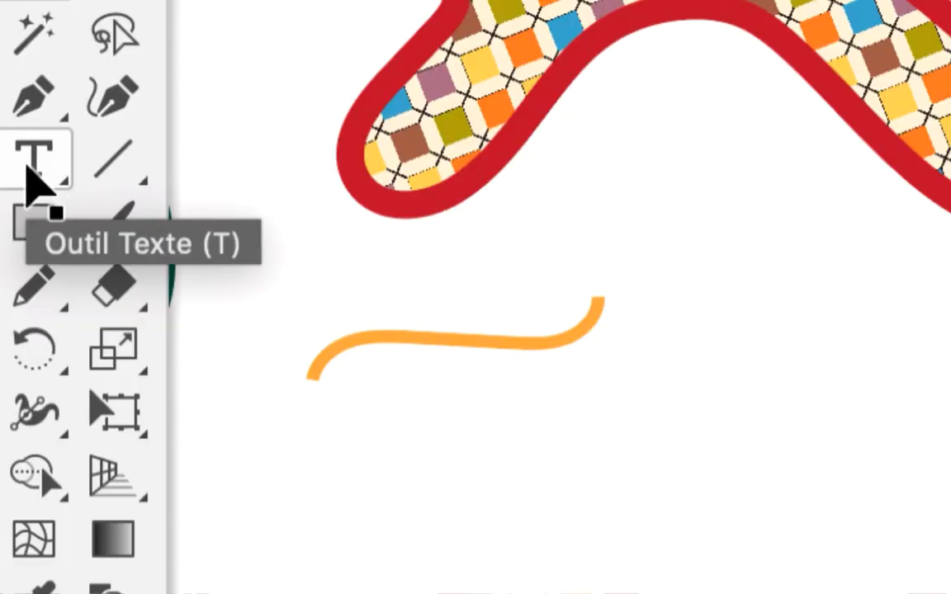
# Create a point text reading "Germany" in the empty area below the warped Cologne text and finish text entry.
pyautogui.click(32, 169)
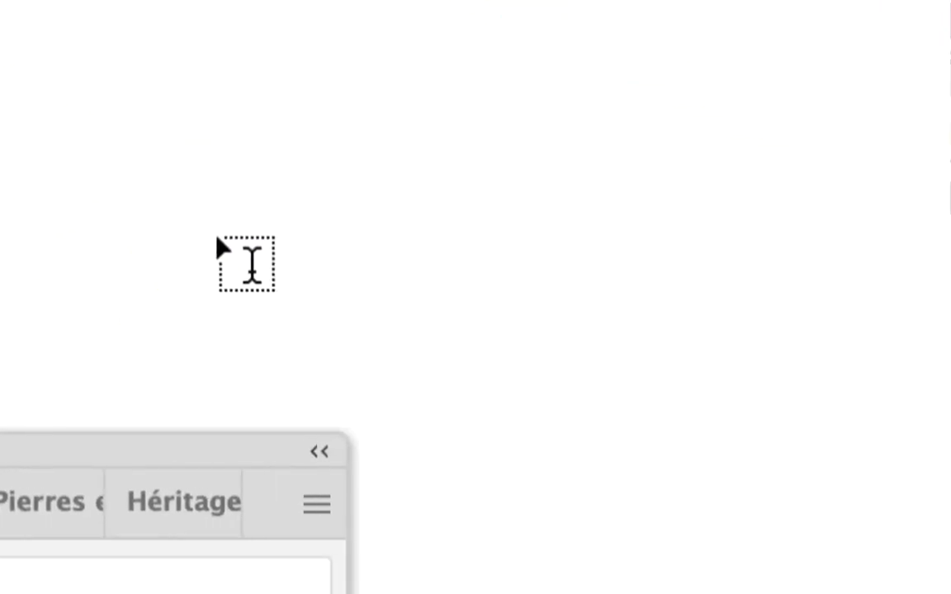
pyautogui.click(218, 236)
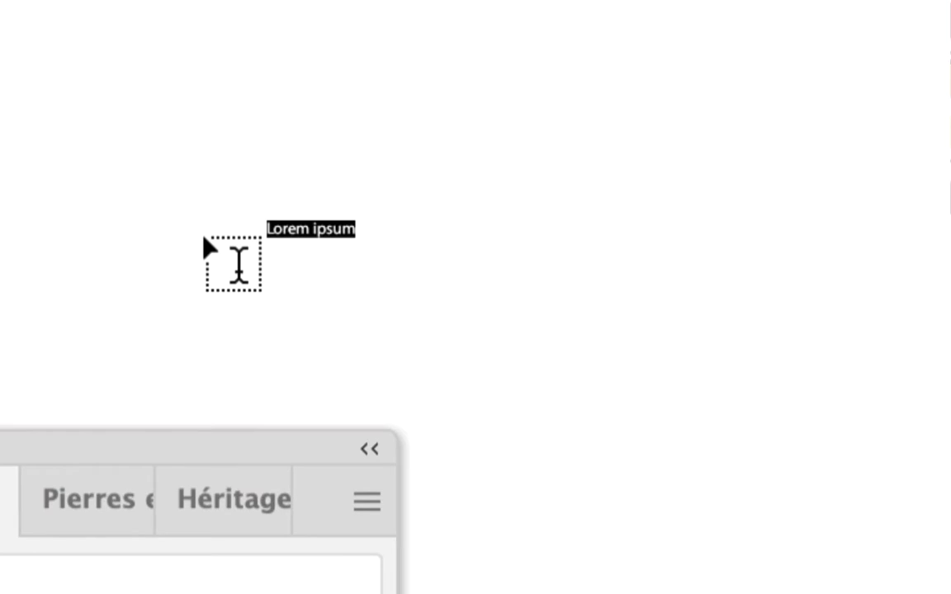
pyautogui.write('Germa')
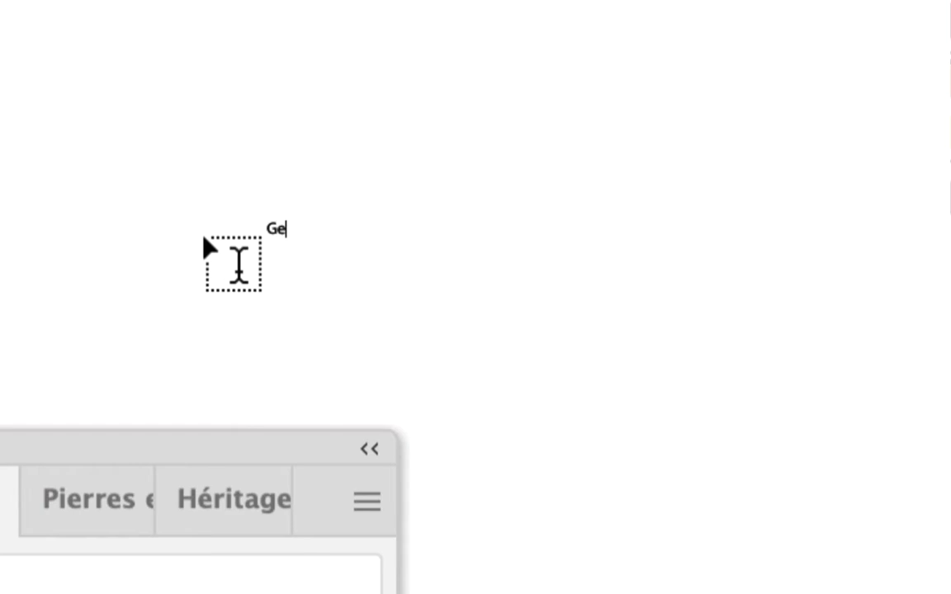
pyautogui.write('ny')
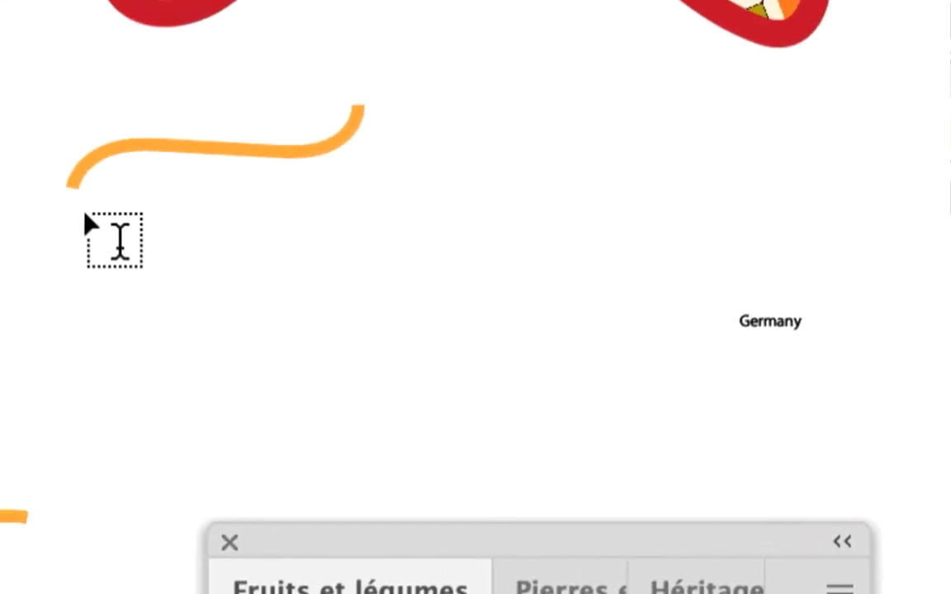
pyautogui.click(41, 218)
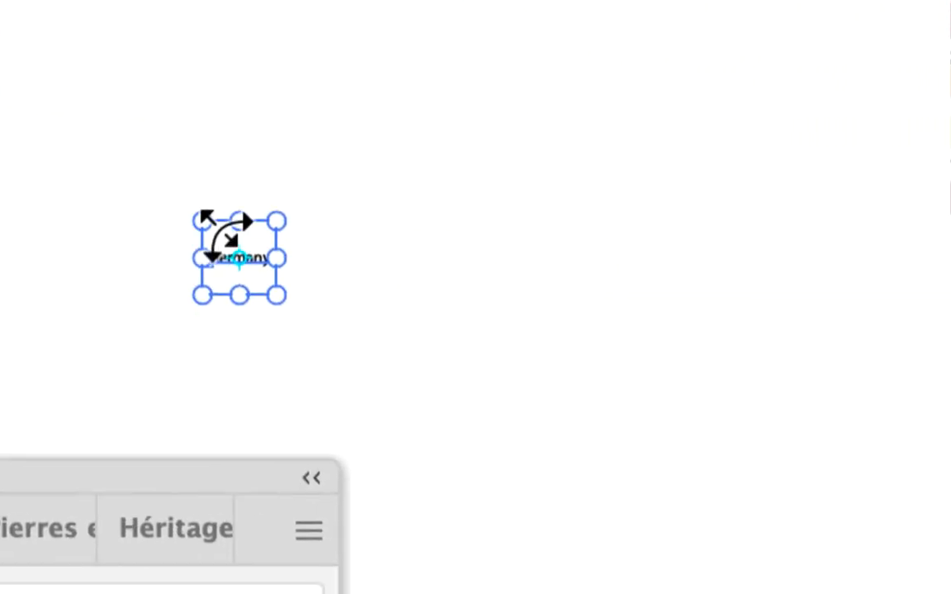
# Enlarge the Germany text to about 241 pt and position it on the artboard below the Cologne text.
pyautogui.moveTo(277, 223); pyautogui.dragTo(320, 217)
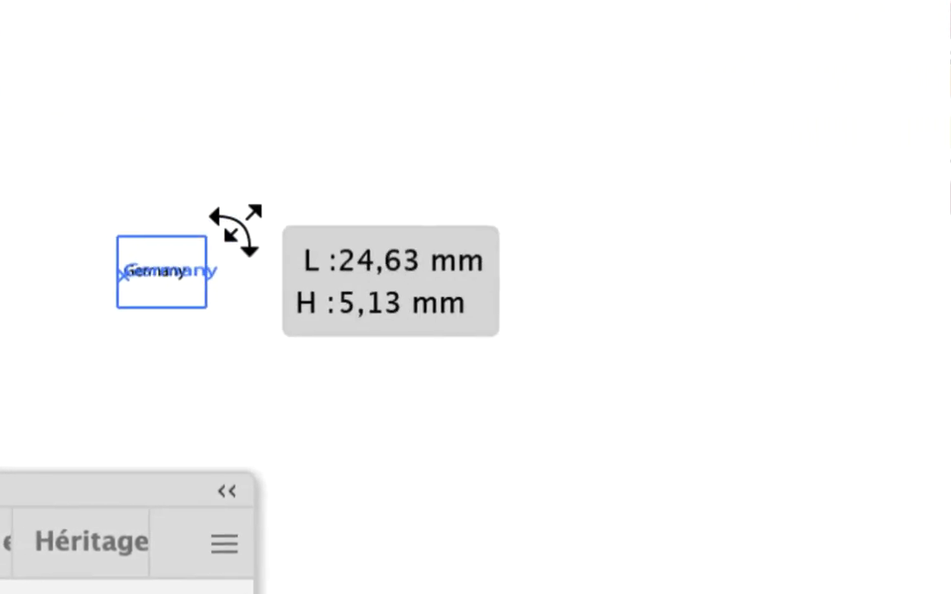
pyautogui.moveTo(235, 231); pyautogui.dragTo(575, 163)
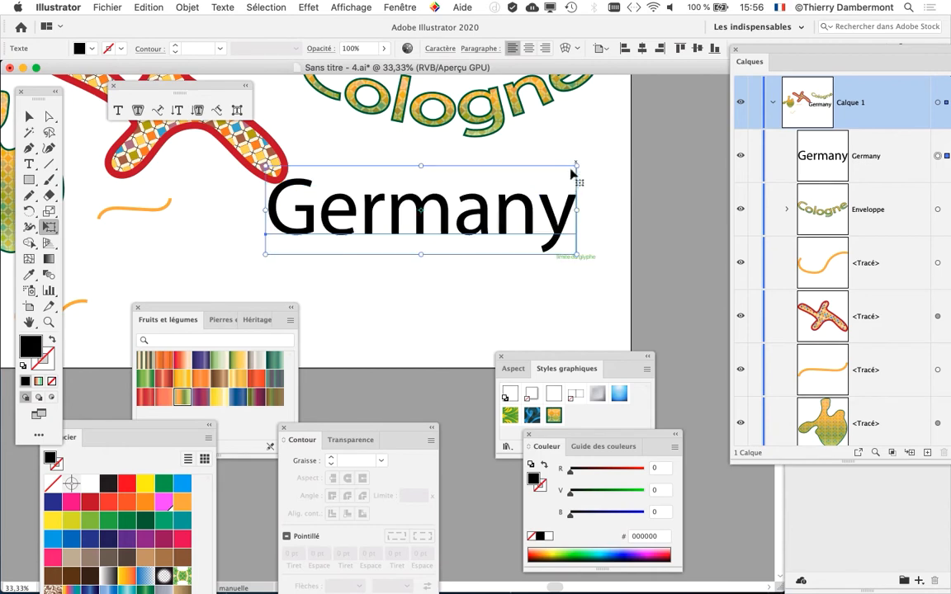
pyautogui.moveTo(501, 208); pyautogui.dragTo(465, 253)
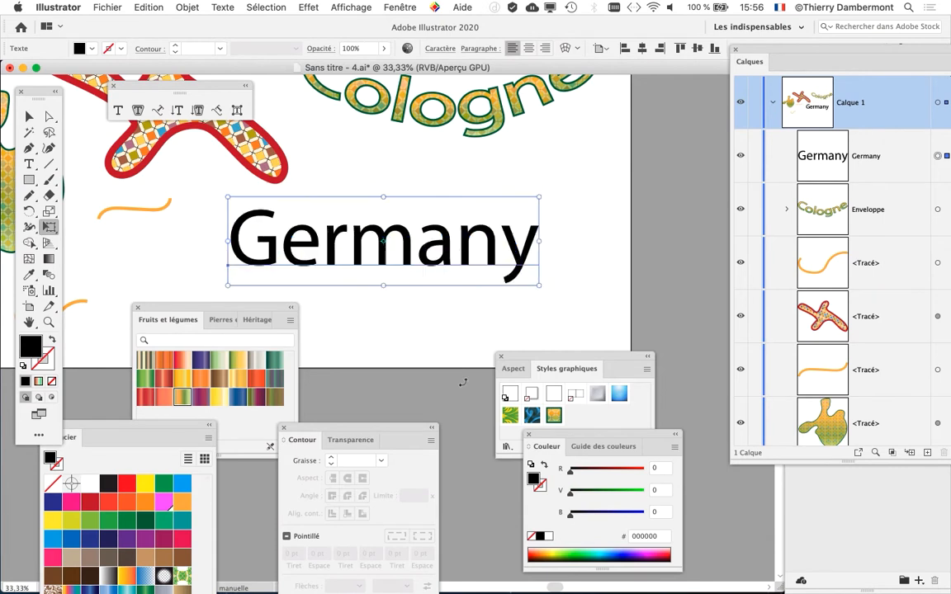
# Close the floating Contour, Styles graphiques and Couleur panels to free the workspace.
pyautogui.click(283, 427)
pyautogui.click(500, 357)
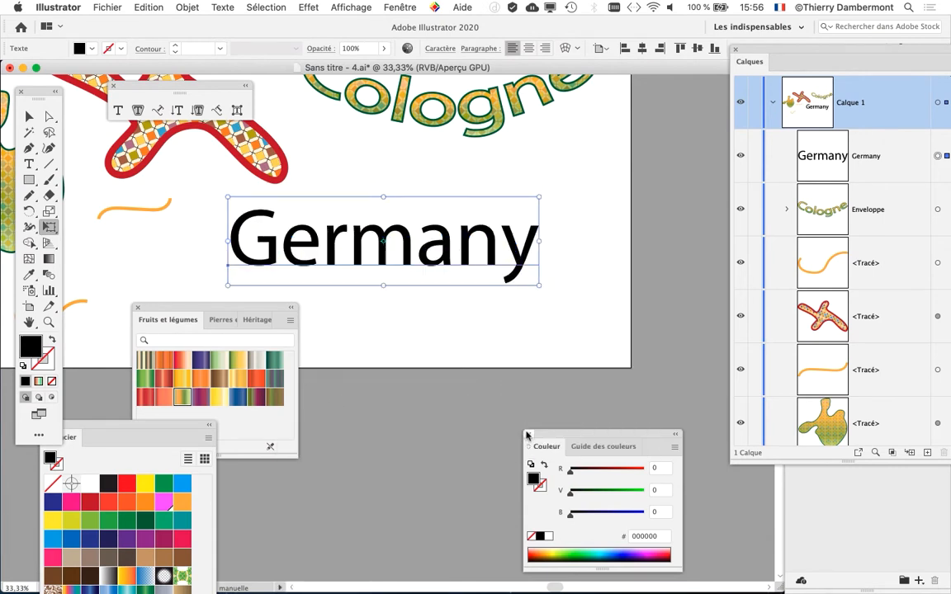
pyautogui.click(526, 433)
# Show the character settings and set the Germany text's kerning to Optique.
pyautogui.click(395, 7)
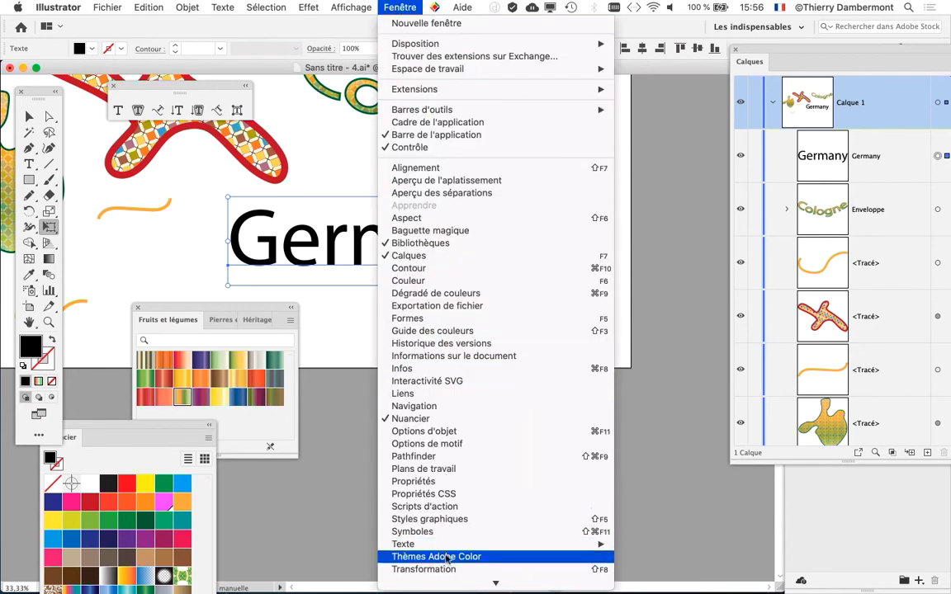
pyautogui.moveTo(437, 544)
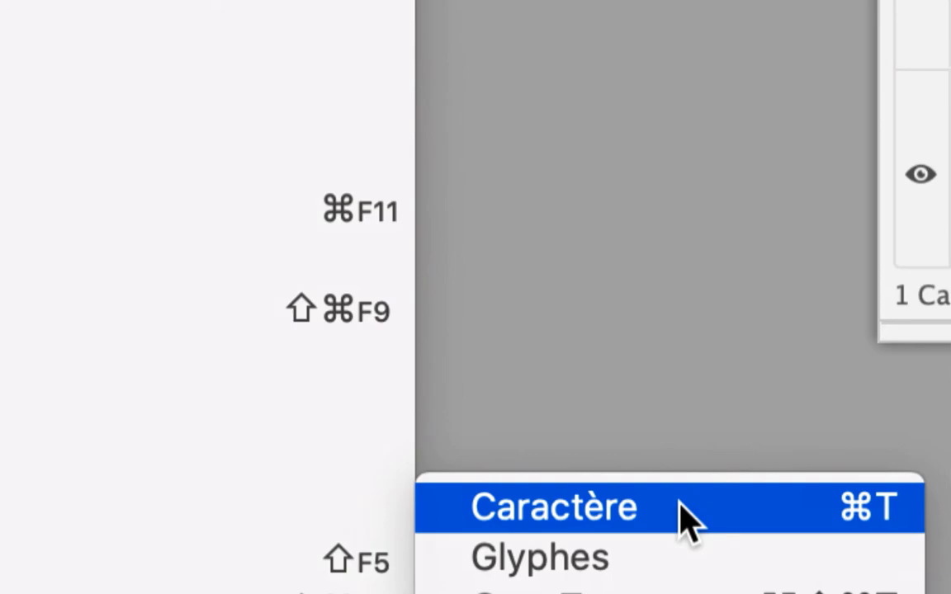
pyautogui.click(679, 504)
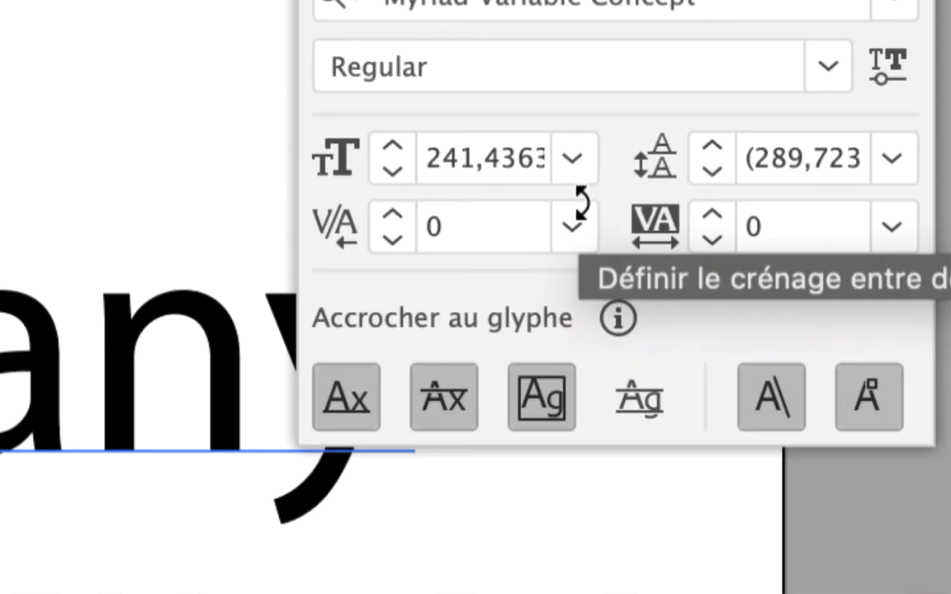
pyautogui.click(573, 218)
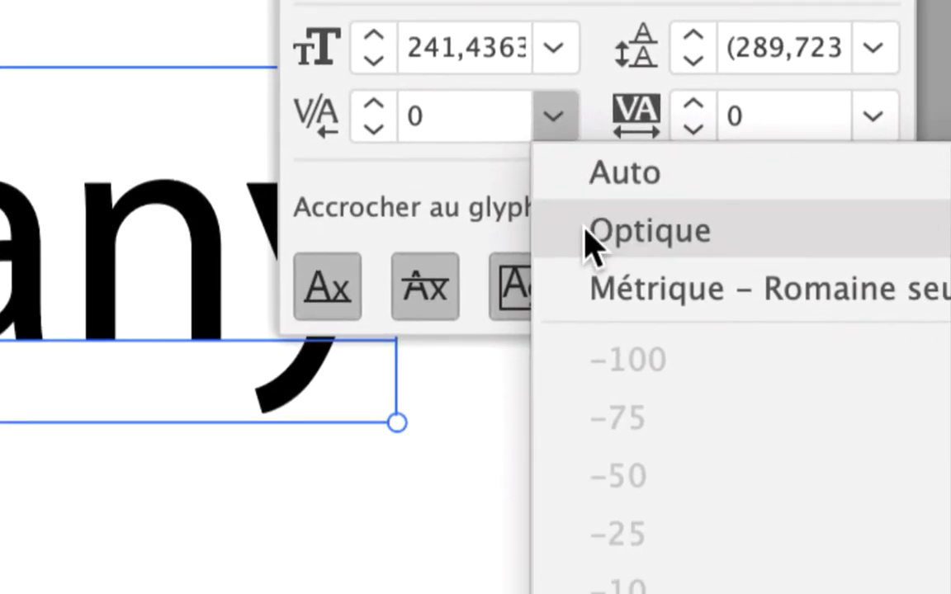
pyautogui.click(587, 232)
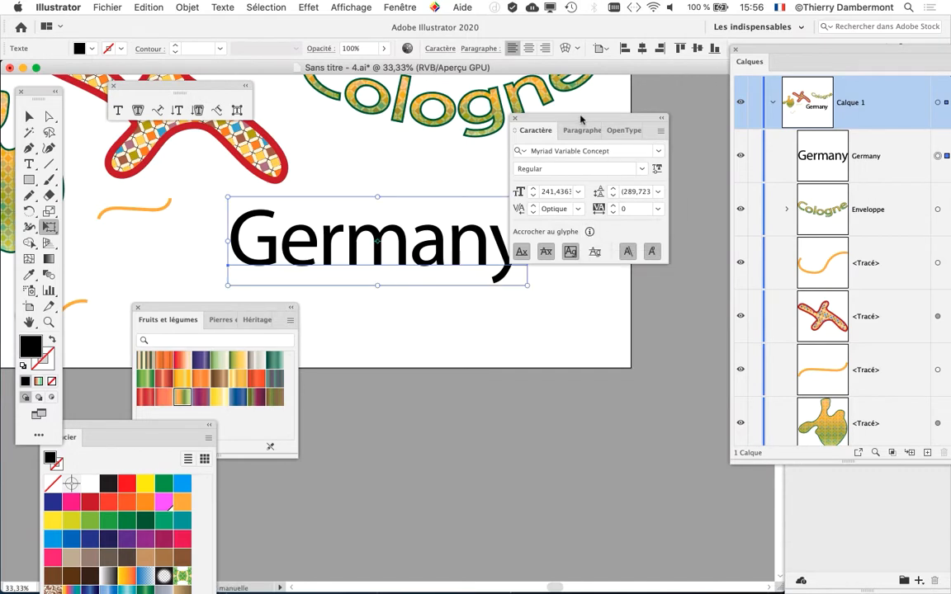
# Move the character settings off the Germany text and set its tracking to 60.
pyautogui.moveTo(581, 121); pyautogui.dragTo(644, 122)
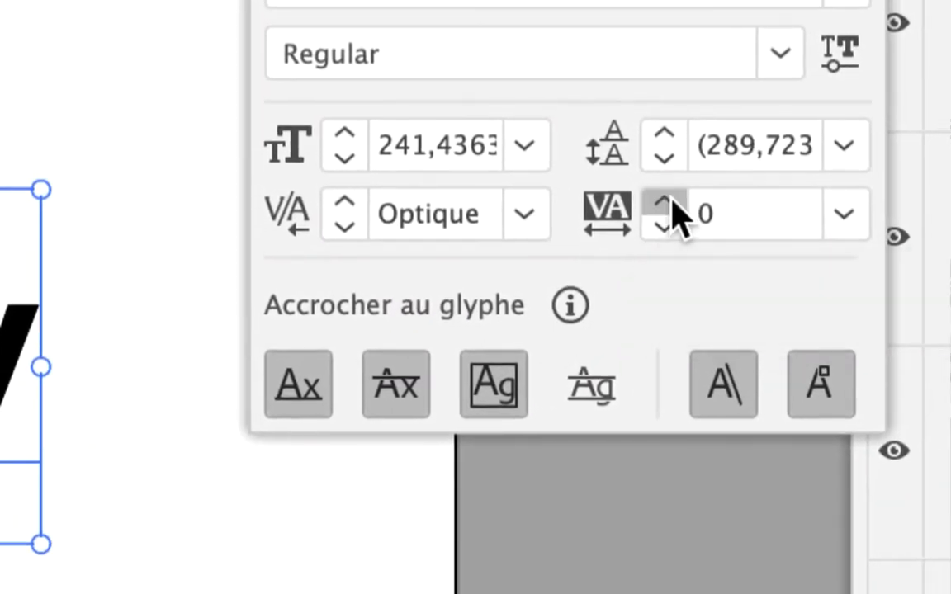
pyautogui.click(664, 202)
pyautogui.click(667, 202)
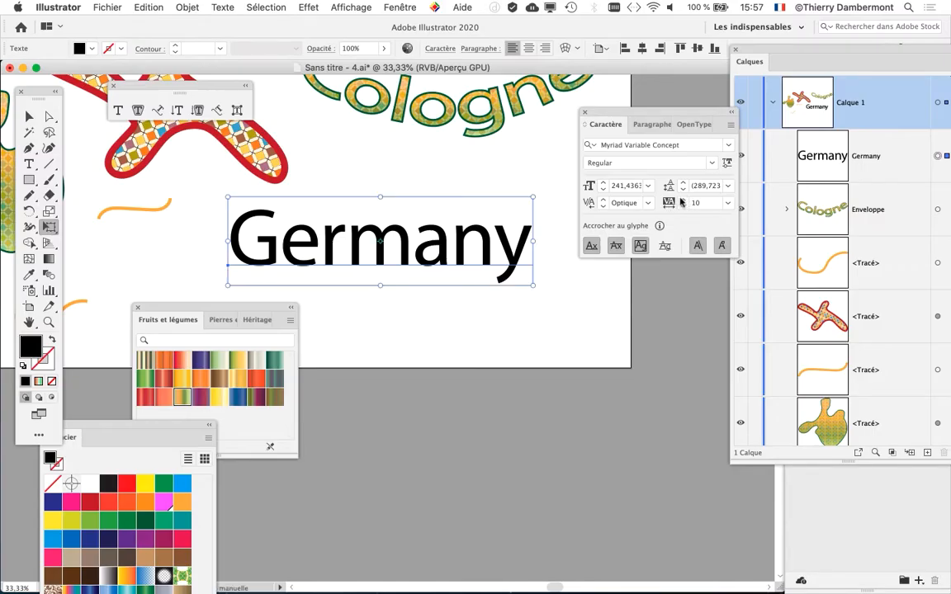
pyautogui.click(680, 199)
pyautogui.click(681, 199)
pyautogui.click(681, 199)
pyautogui.click(681, 199)
pyautogui.click(682, 199)
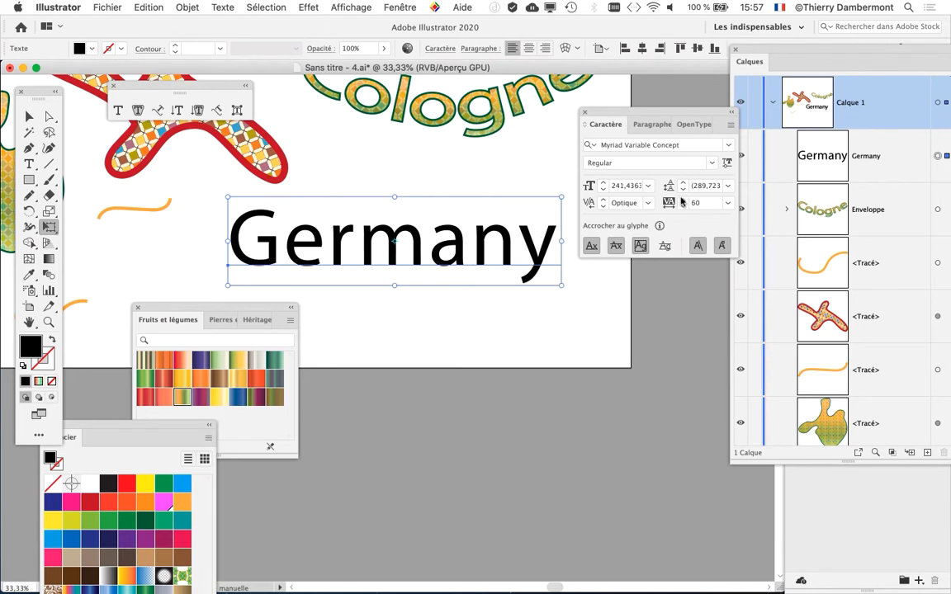
# Change the Germany text's font style to Bold and move the character settings clear of the text.
pyautogui.moveTo(646, 118); pyautogui.dragTo(664, 105)
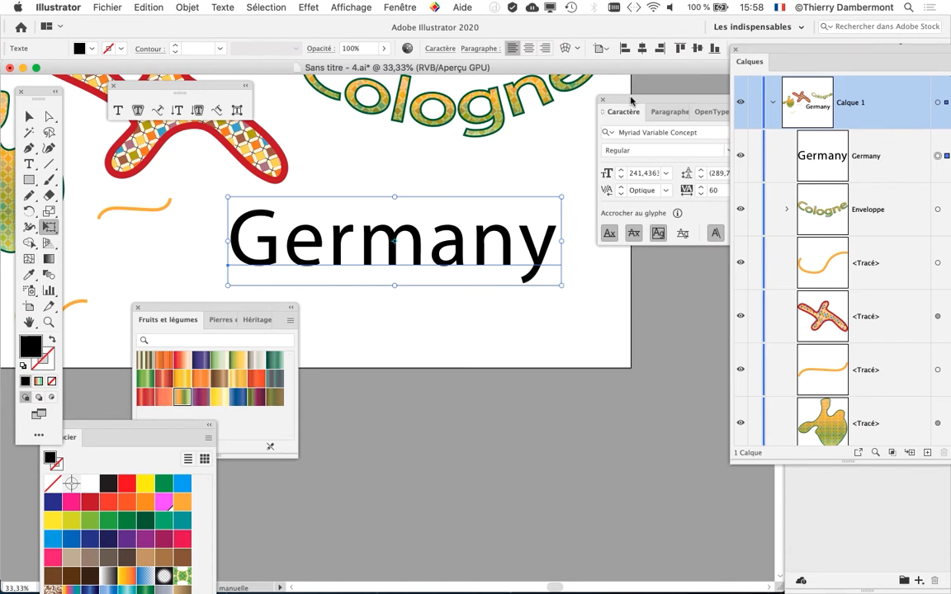
pyautogui.moveTo(620, 99); pyautogui.dragTo(572, 96)
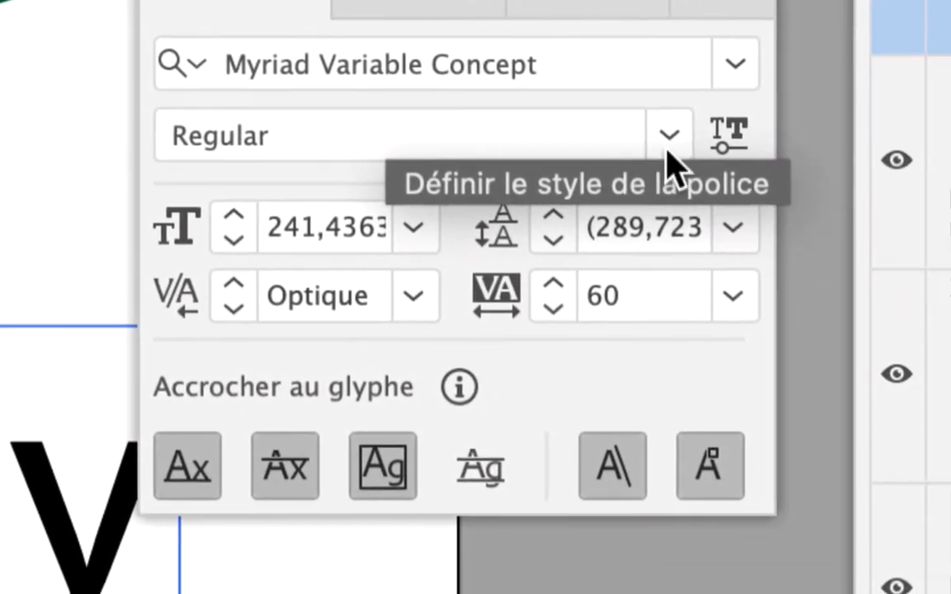
pyautogui.click(898, 172)
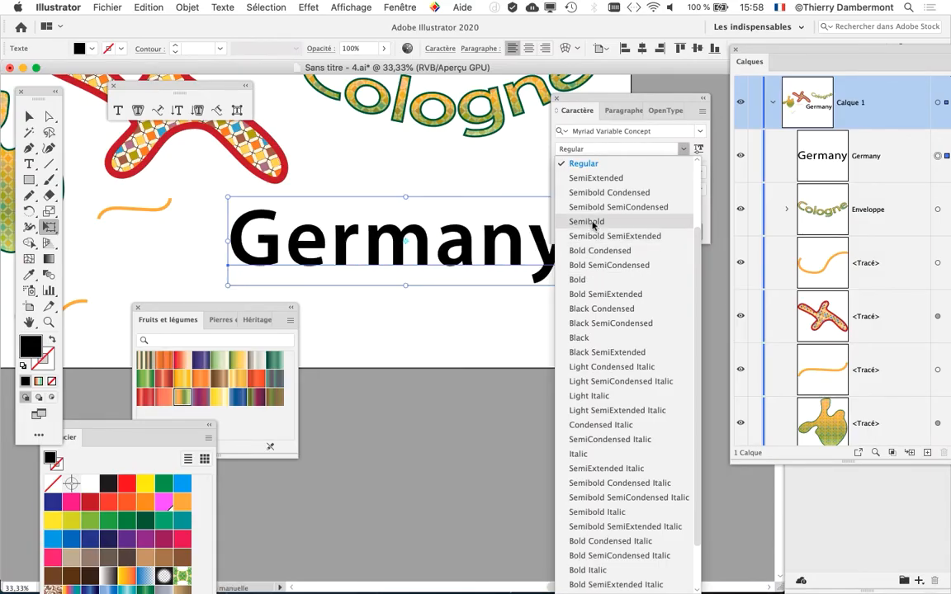
pyautogui.click(594, 281)
pyautogui.moveTo(609, 100); pyautogui.dragTo(653, 86)
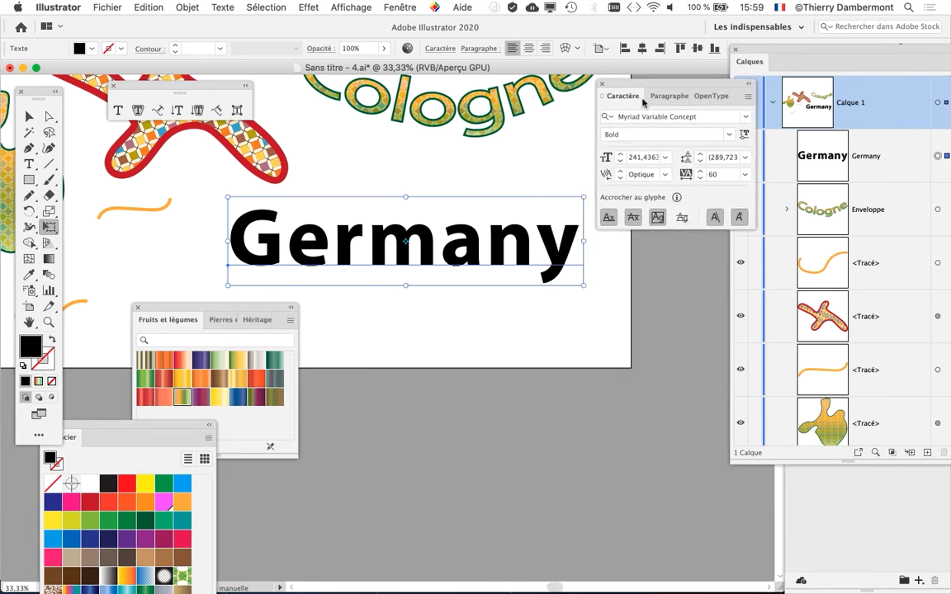
pyautogui.moveTo(637, 83); pyautogui.dragTo(646, 96)
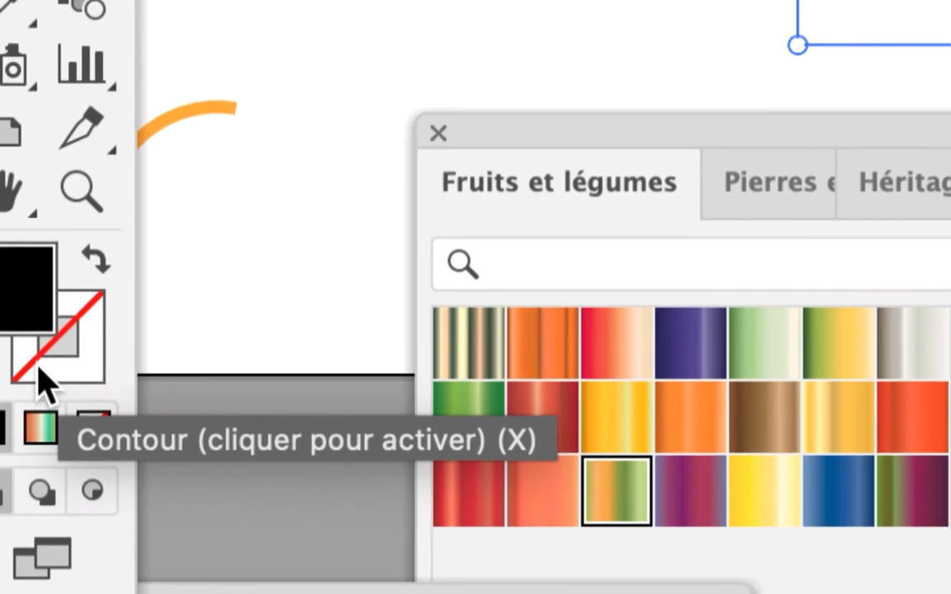
# Set the Germany text's basic fill to none.
pyautogui.click(38, 365)
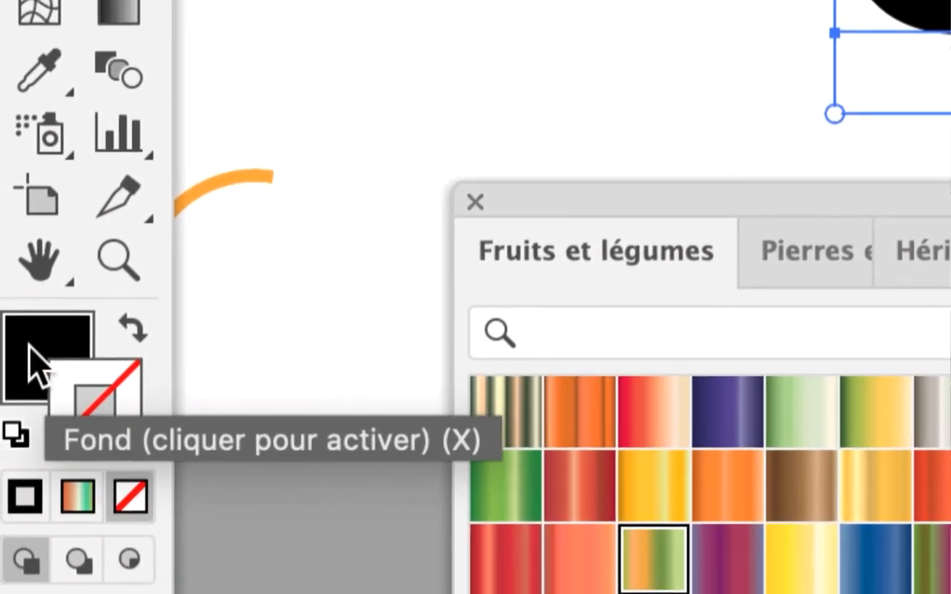
pyautogui.click(35, 365)
pyautogui.click(99, 382)
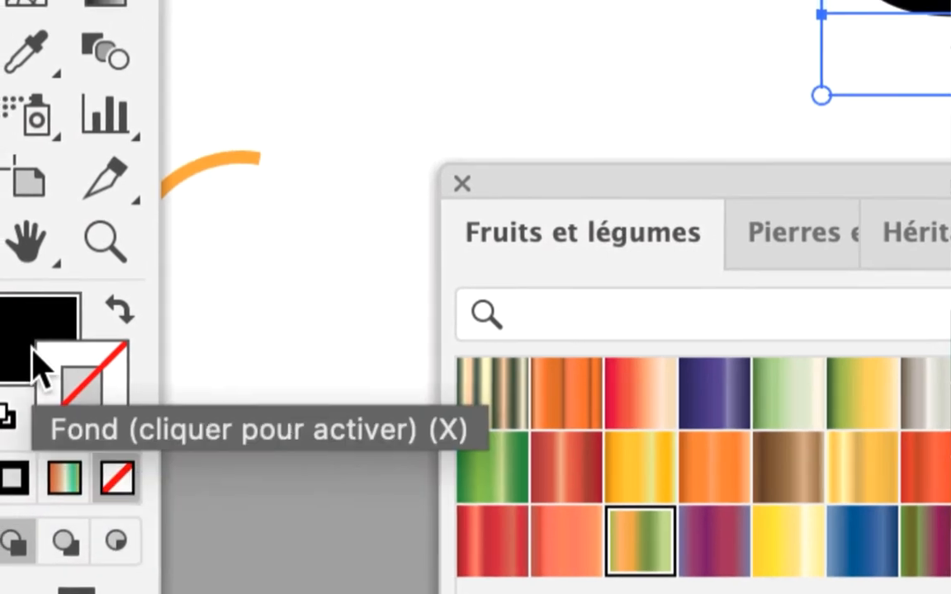
pyautogui.click(33, 355)
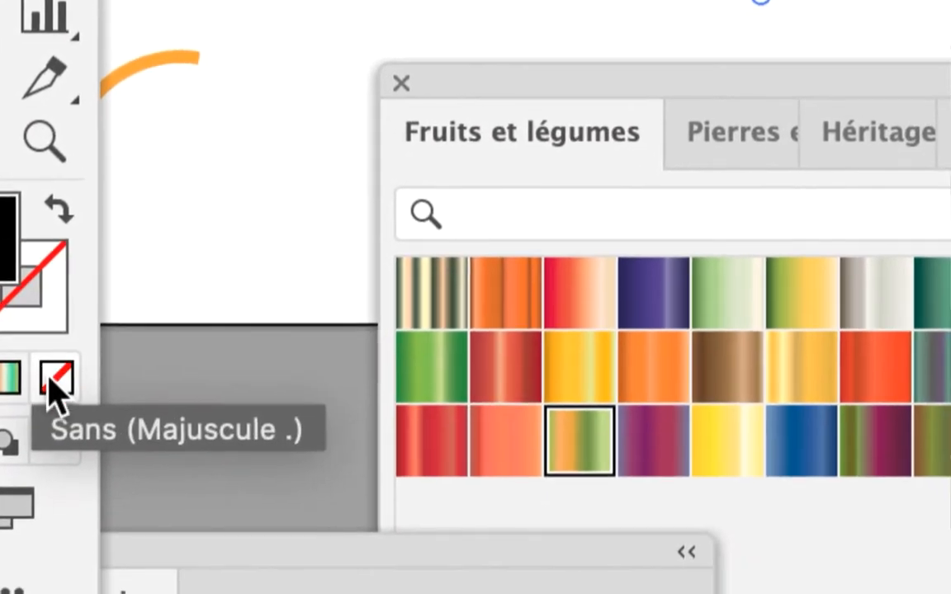
pyautogui.click(130, 493)
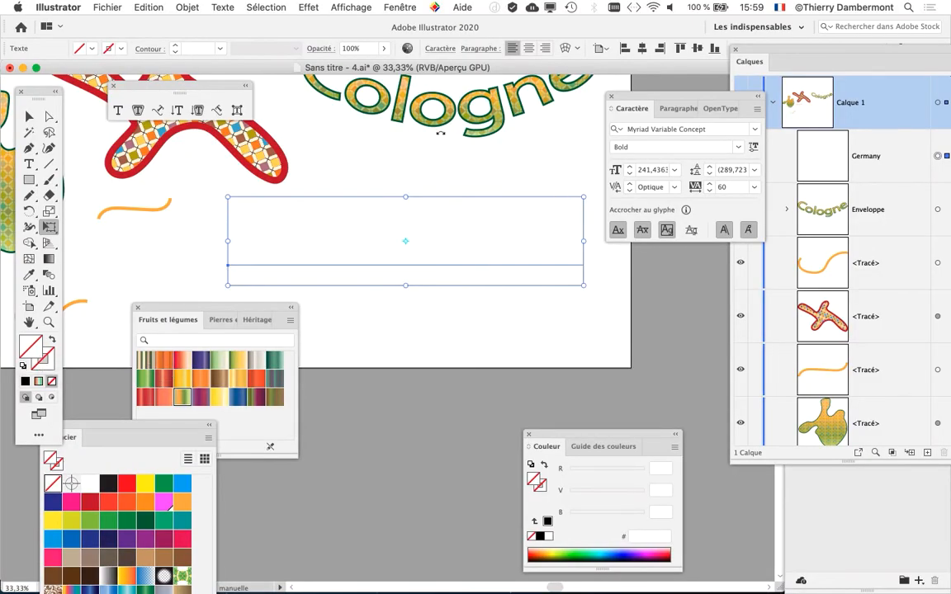
# Show the Aspect settings beside the Germany text and add a new fill to the text object.
pyautogui.click(390, 9)
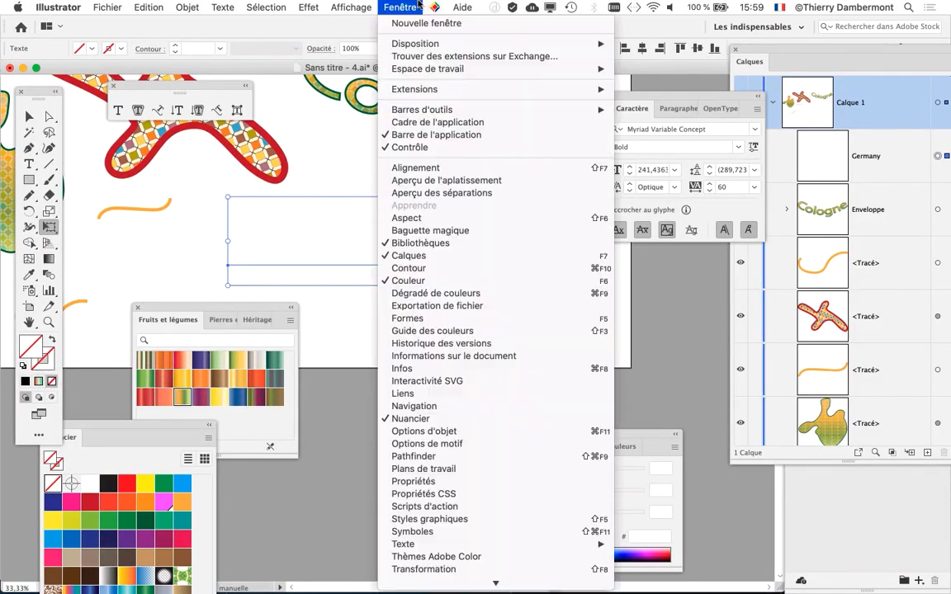
pyautogui.click(417, 218)
pyautogui.moveTo(623, 99); pyautogui.dragTo(306, 468)
pyautogui.moveTo(514, 355); pyautogui.dragTo(620, 130)
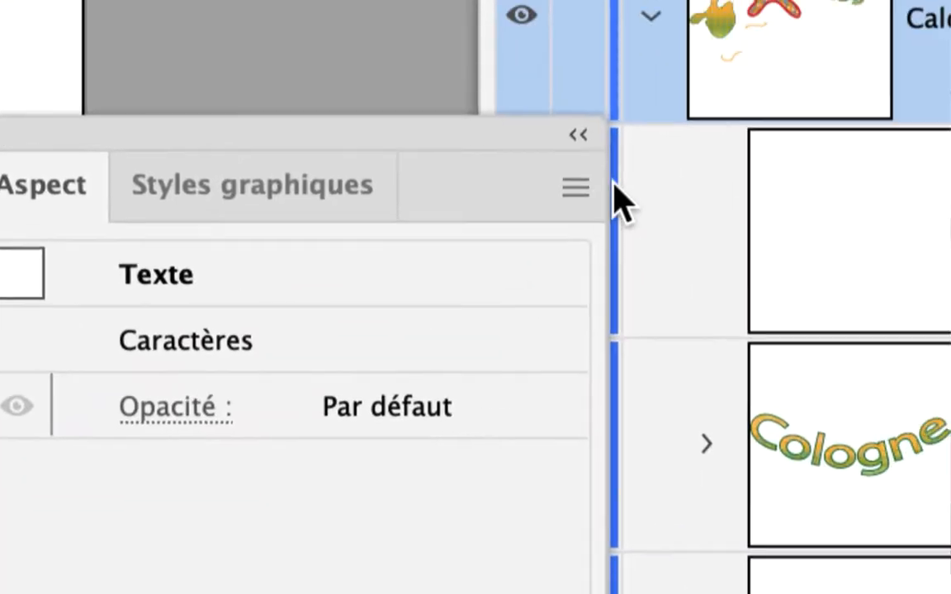
pyautogui.click(576, 188)
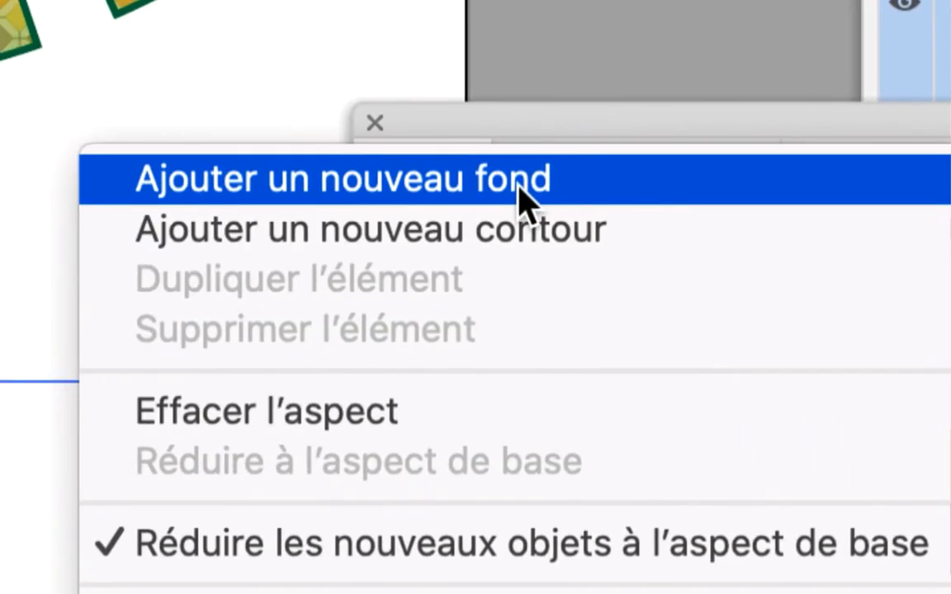
pyautogui.click(520, 180)
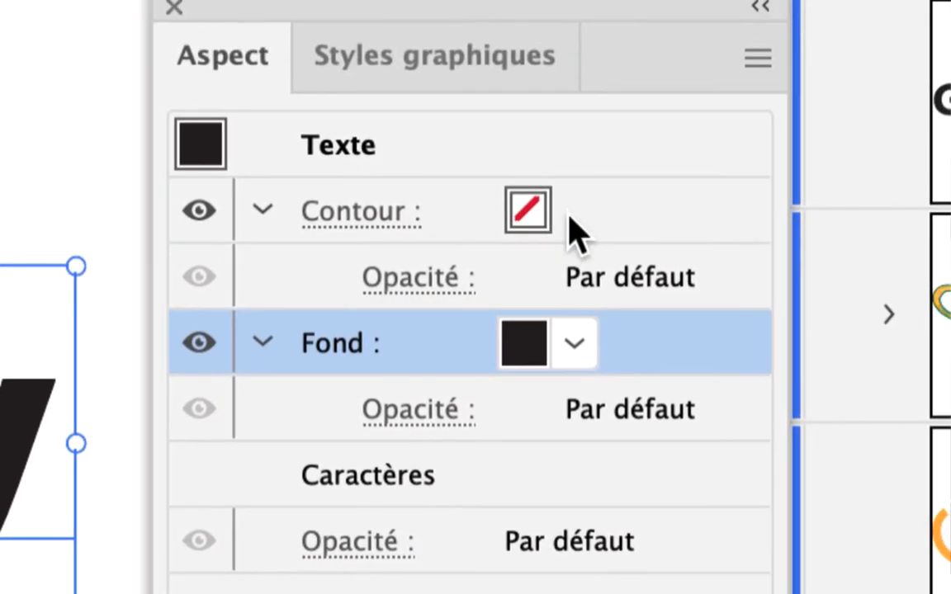
# Set the Germany text's stroke in the appearance stack to black with a 9 pt weight.
pyautogui.click(576, 232)
pyautogui.click(573, 228)
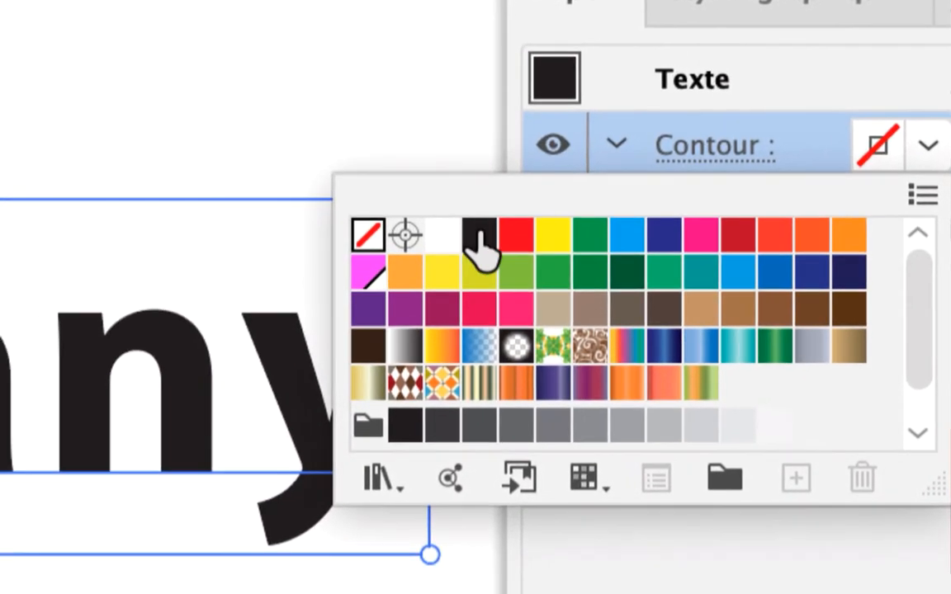
pyautogui.click(131, 306)
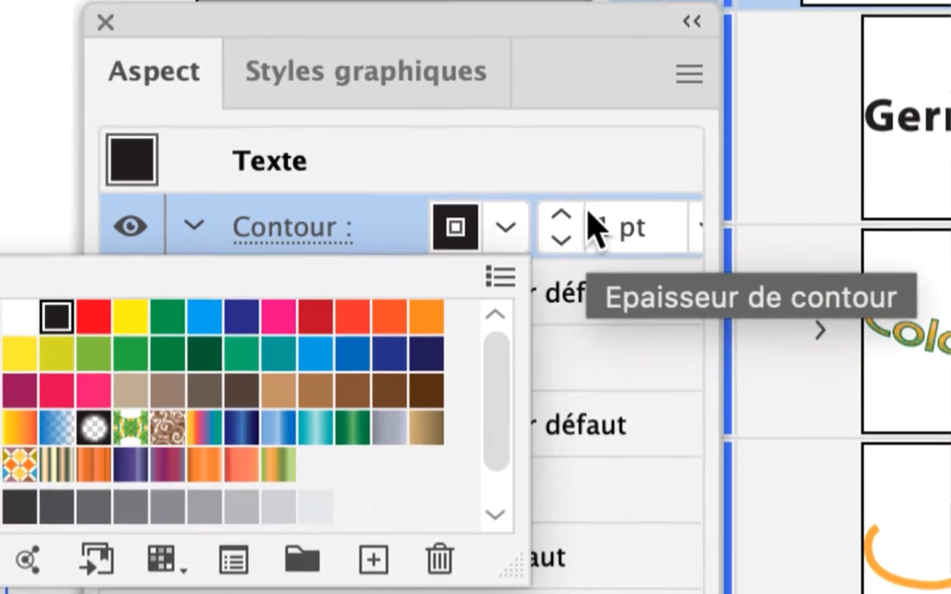
pyautogui.click(584, 209)
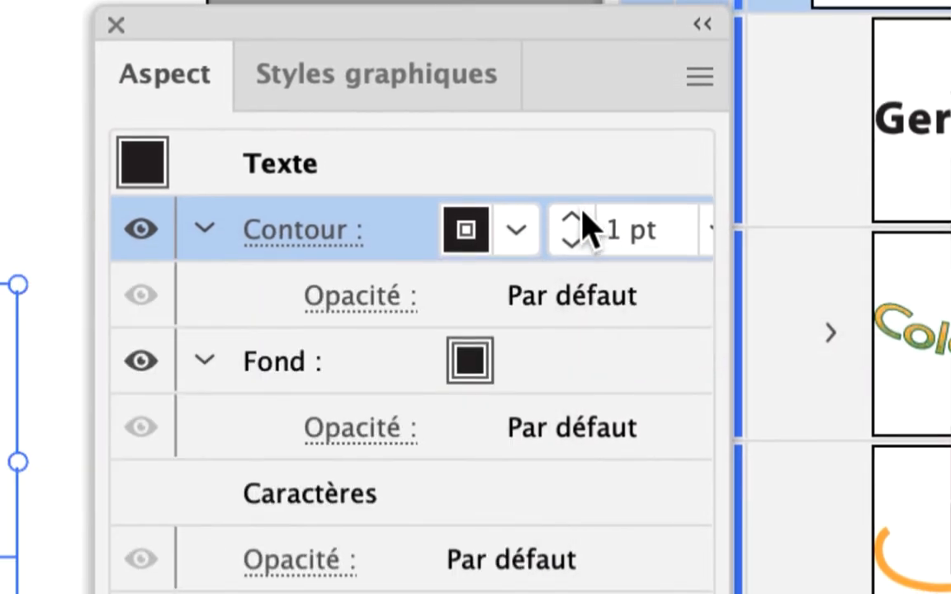
pyautogui.click(582, 212)
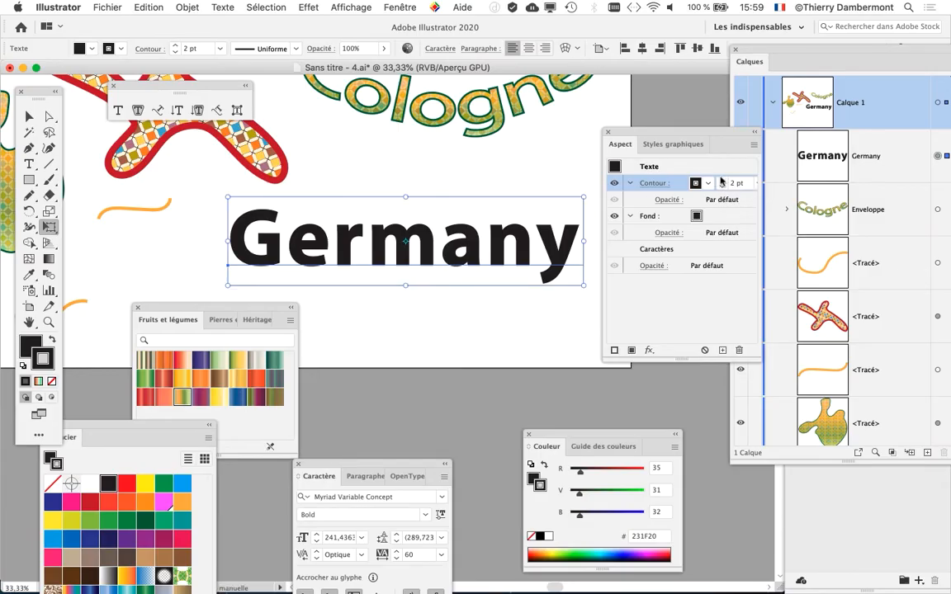
pyautogui.click(720, 181)
pyautogui.click(720, 181)
pyautogui.click(720, 181)
pyautogui.click(721, 180)
pyautogui.click(720, 180)
pyautogui.click(721, 181)
pyautogui.click(721, 181)
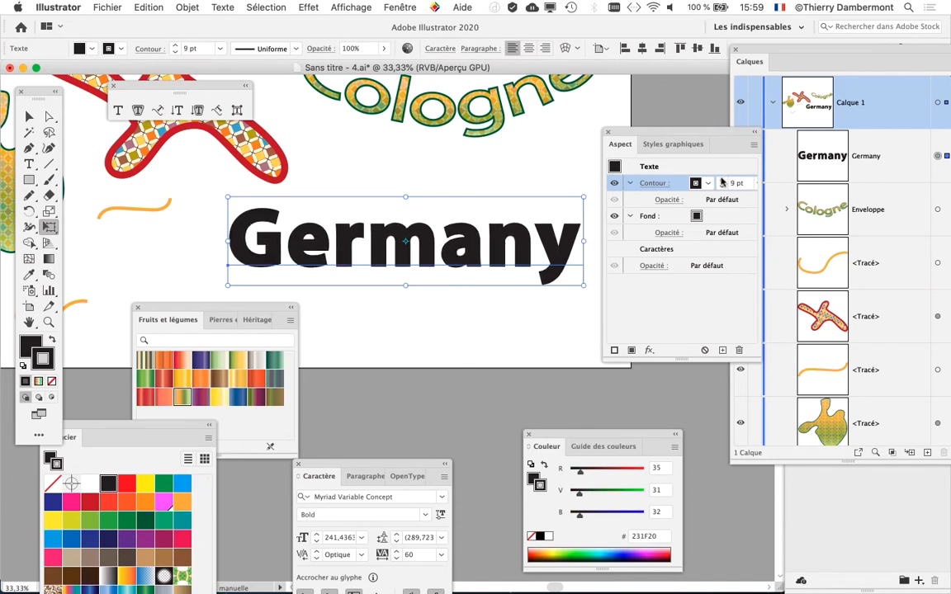
# Raise the Germany text's stroke weight to 11 pt and move the Aspect settings farther from the text.
pyautogui.click(720, 181)
pyautogui.click(721, 186)
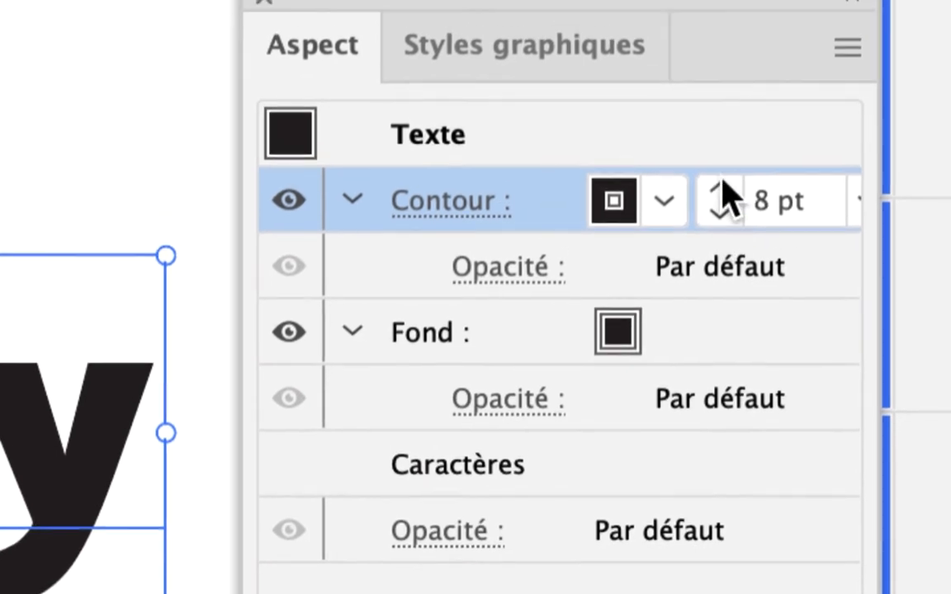
pyautogui.doubleClick(723, 187)
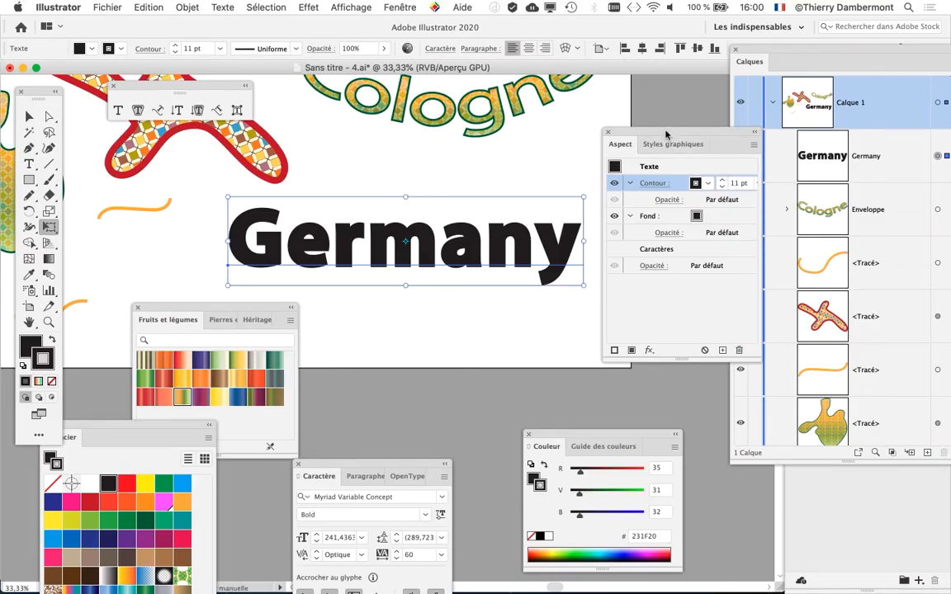
pyautogui.moveTo(666, 134); pyautogui.dragTo(687, 112)
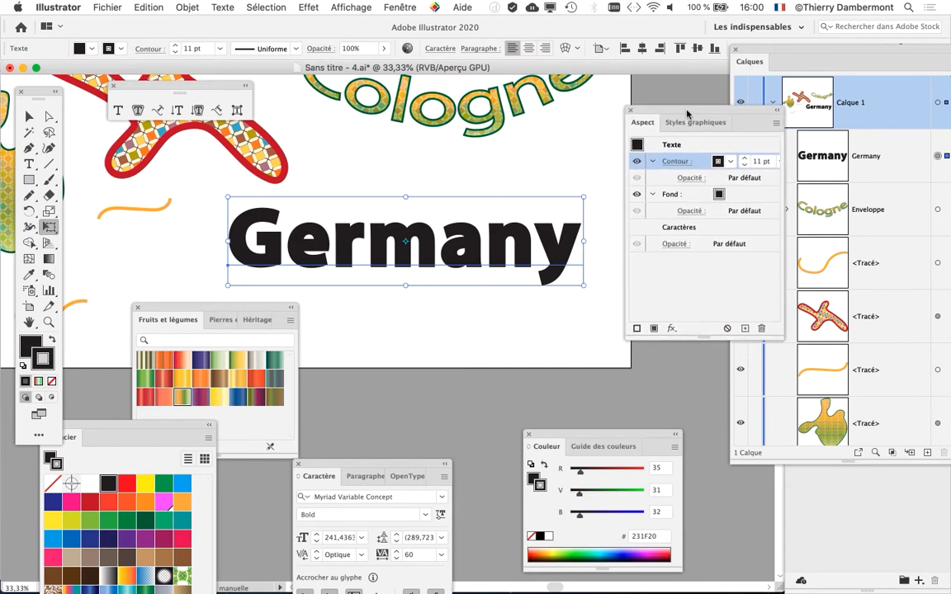
# Save the document as a new Illustrator file named Sans titre - 5.ai in the same folder.
pyautogui.click(148, 7)
pyautogui.moveTo(107, 6)
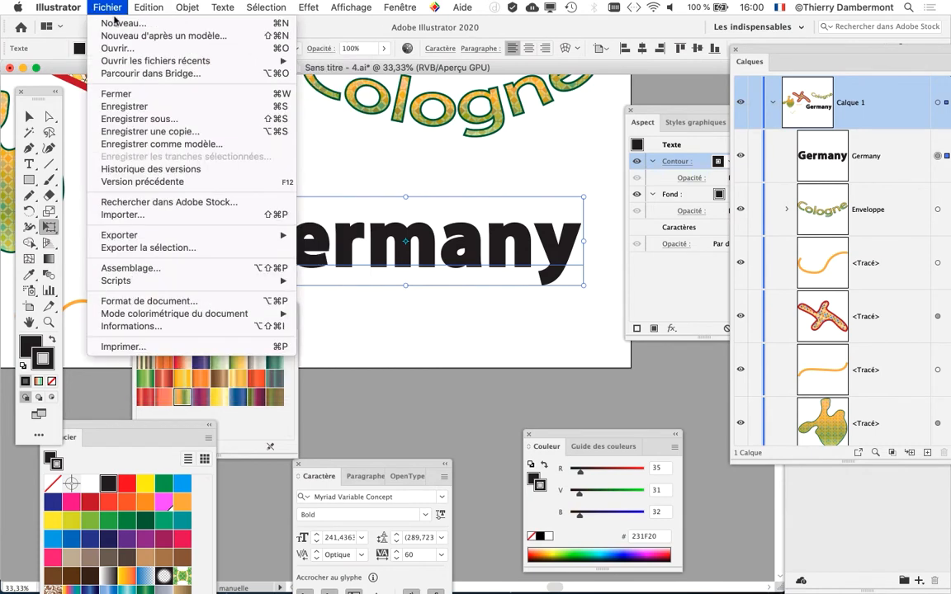
pyautogui.click(136, 118)
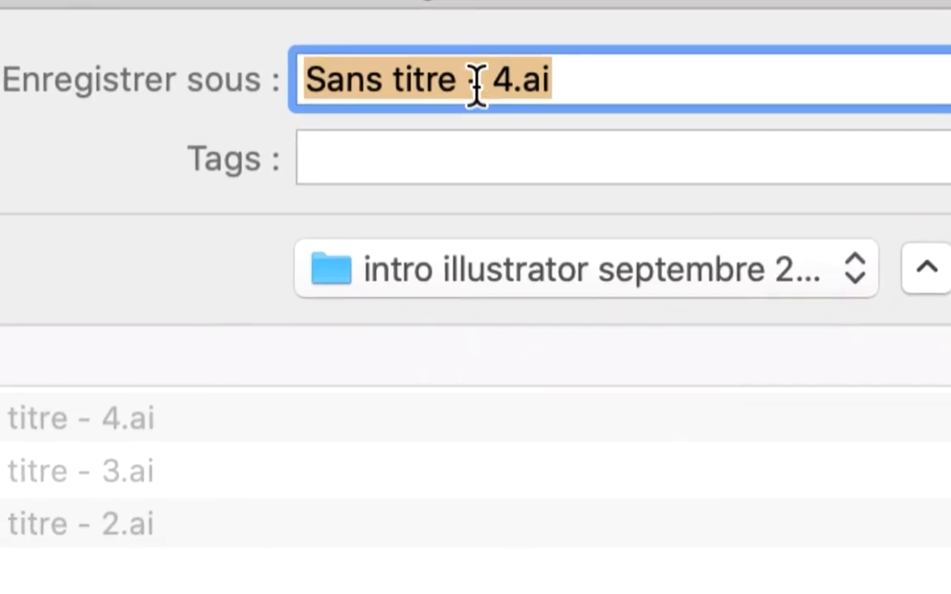
pyautogui.click(481, 86)
pyautogui.doubleClick(481, 84)
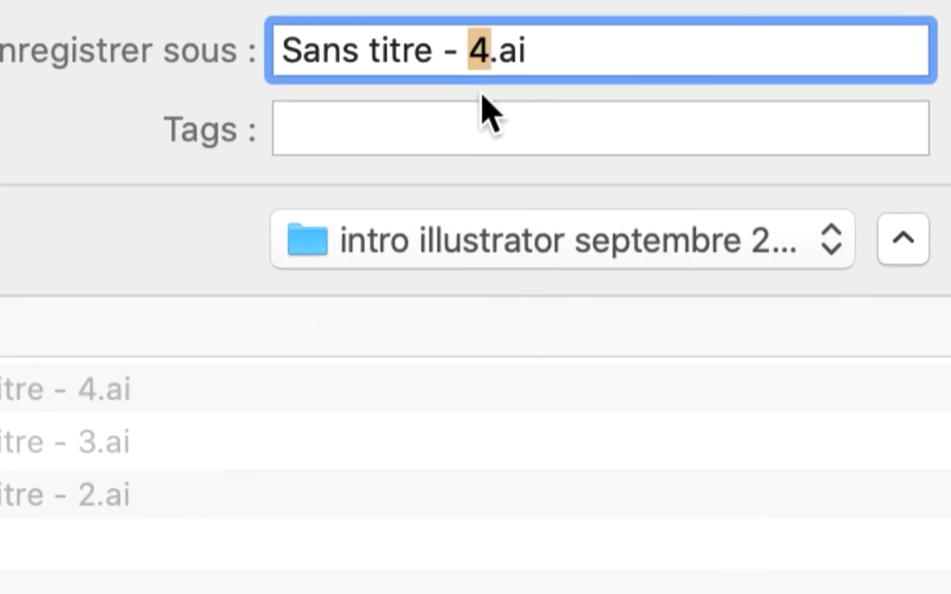
pyautogui.write('5')
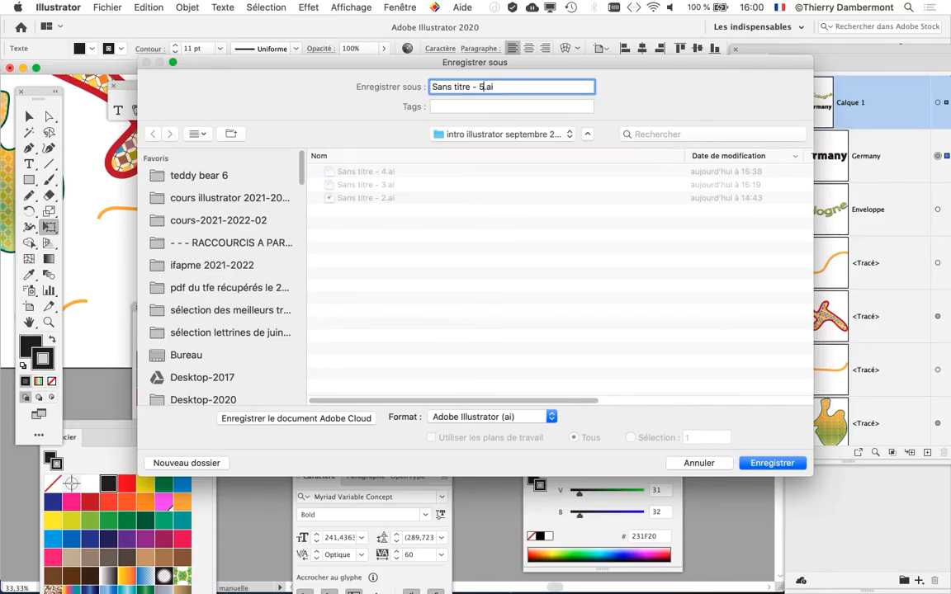
pyautogui.press('Return')
pyautogui.press('Return')
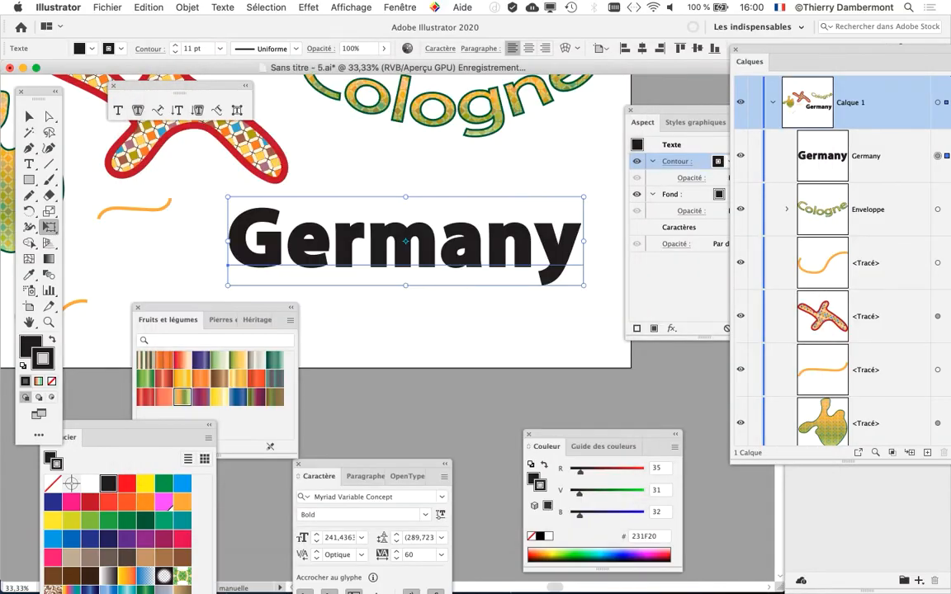
# Clear the gradient library away from the Germany text and move its stroke below the fill in the appearance stack.
pyautogui.hscroll(3, 314, 214)
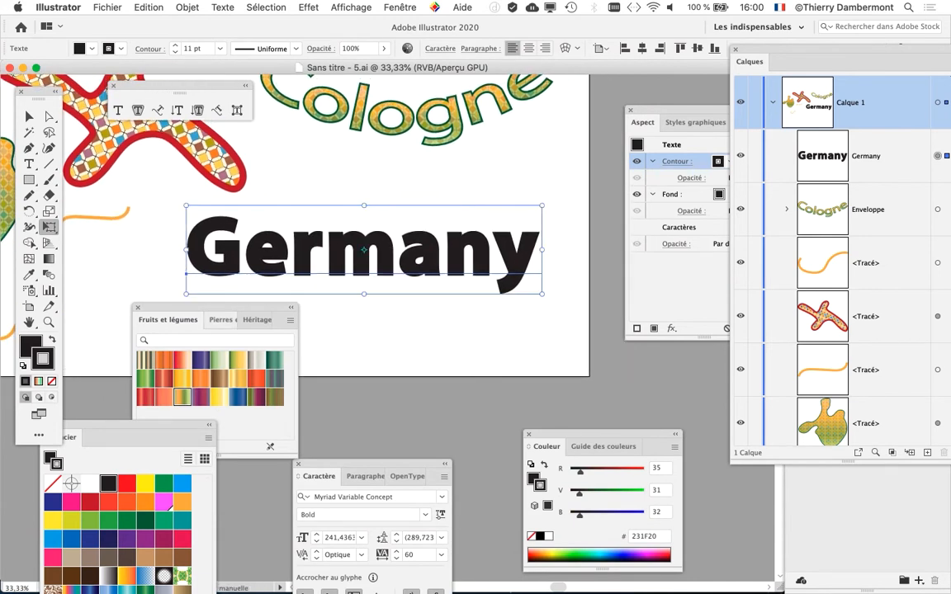
pyautogui.moveTo(206, 307); pyautogui.dragTo(307, 375)
pyautogui.moveTo(676, 110); pyautogui.dragTo(635, 91)
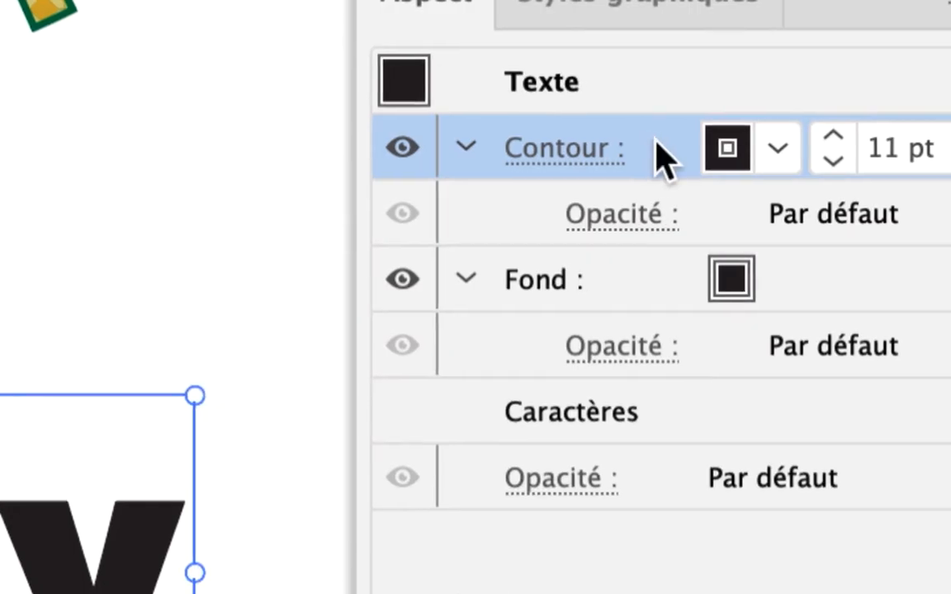
pyautogui.moveTo(654, 147); pyautogui.dragTo(671, 345)
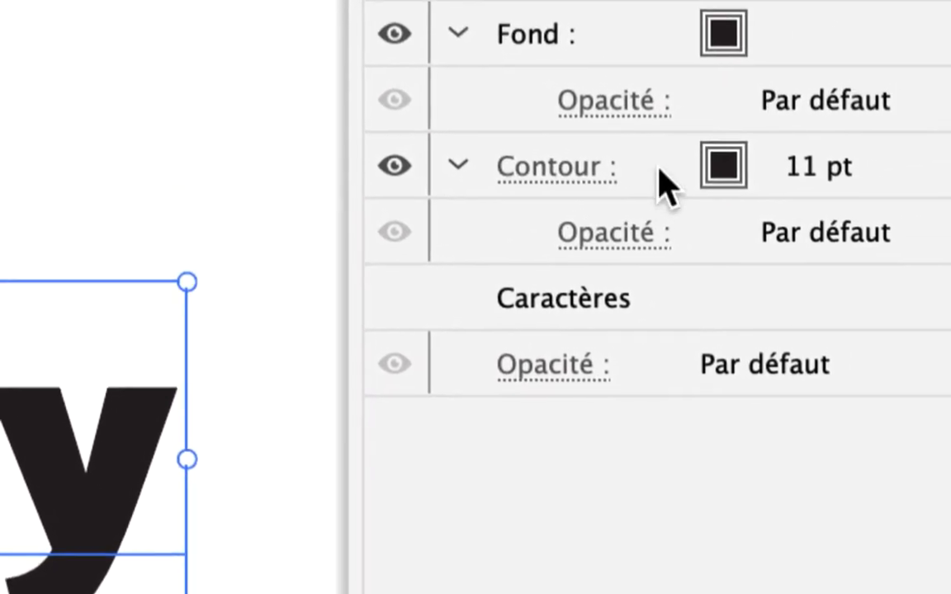
# Duplicate the 11 pt stroke beneath the original in the Germany text's appearance stack and select the lower copy.
pyautogui.click(664, 180)
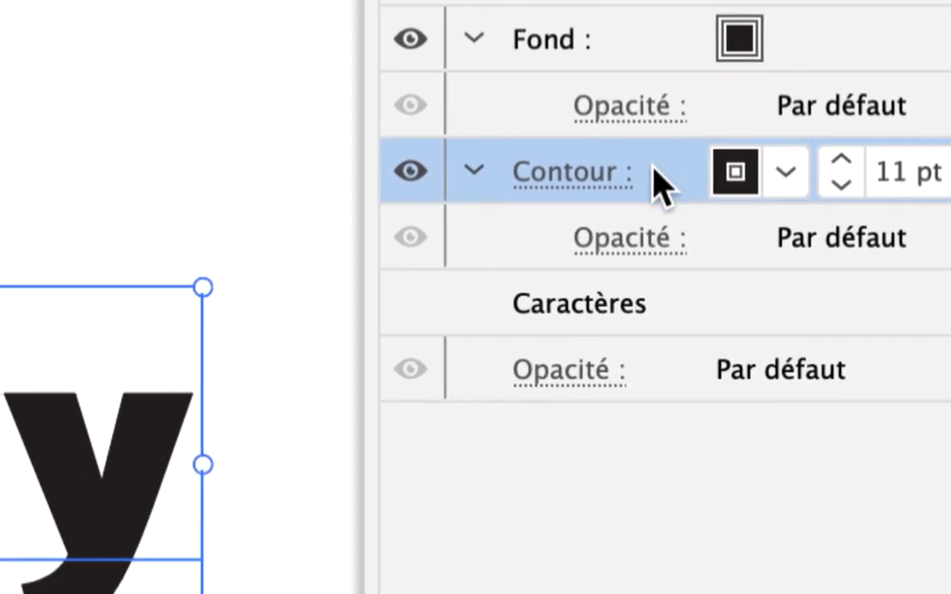
pyautogui.moveTo(661, 177); pyautogui.dragTo(690, 277)
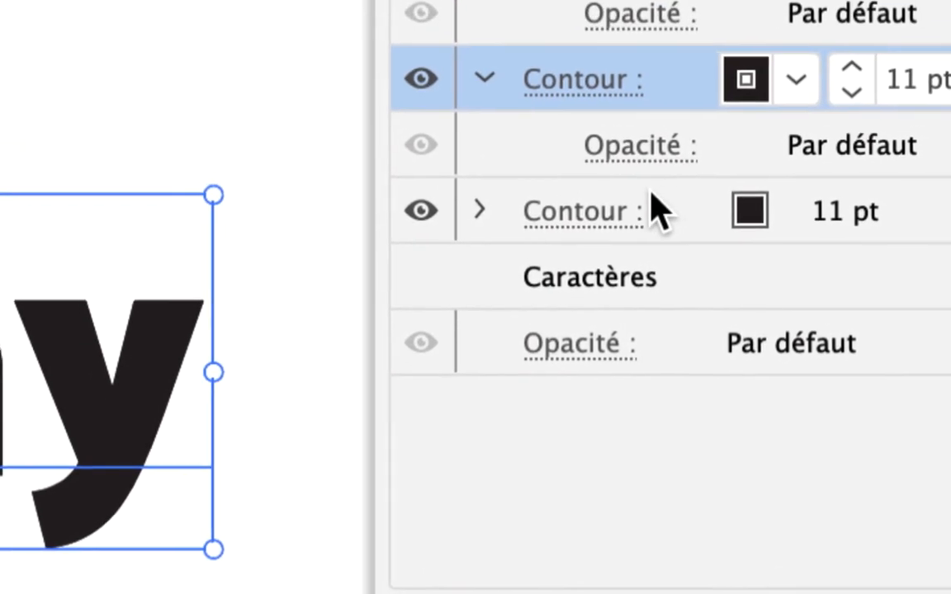
pyautogui.click(677, 216)
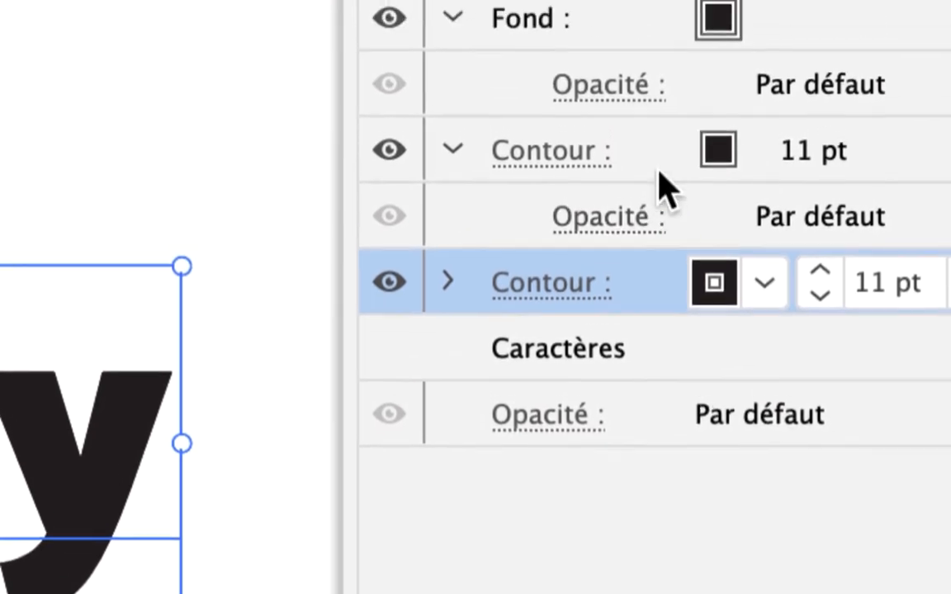
# Colour the lower stroke of the Germany text bright blue (00AEEF) and keep it selected in the stack.
pyautogui.click(661, 66)
pyautogui.click(672, 204)
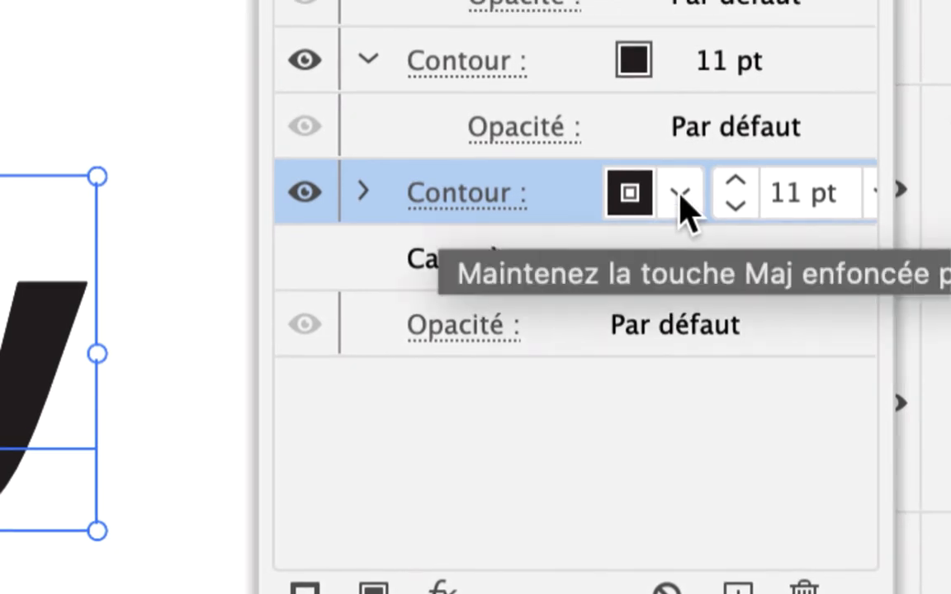
pyautogui.click(680, 196)
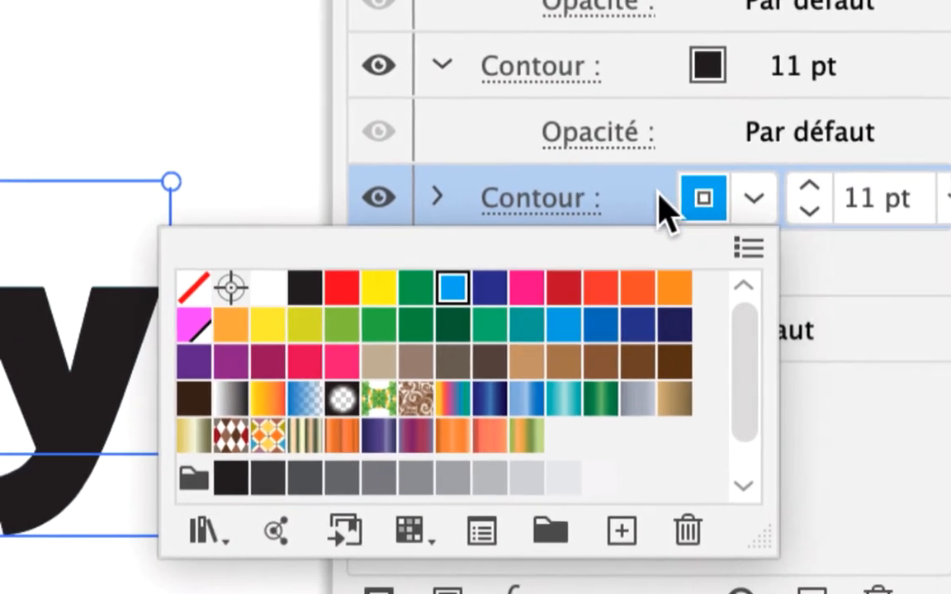
pyautogui.click(813, 119)
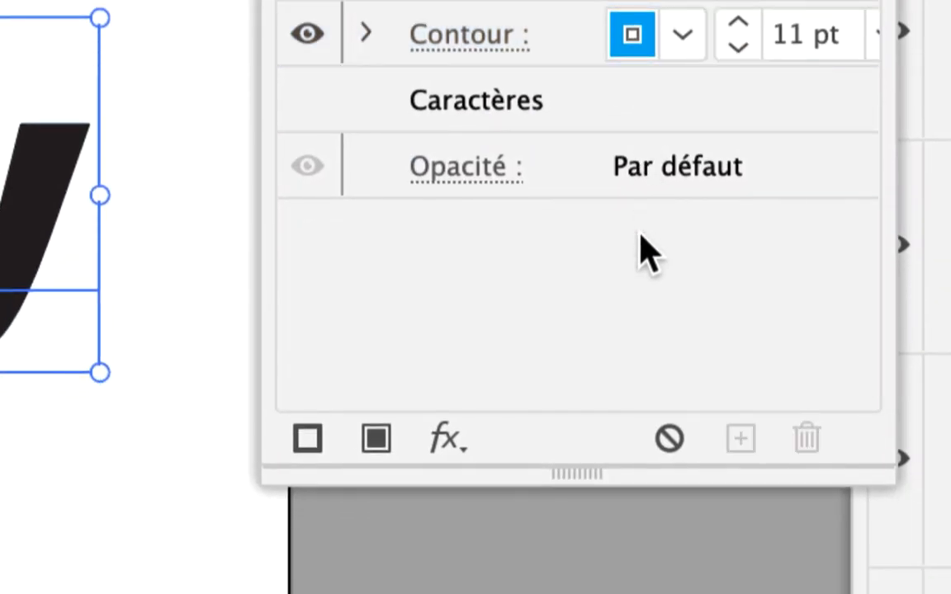
pyautogui.click(641, 234)
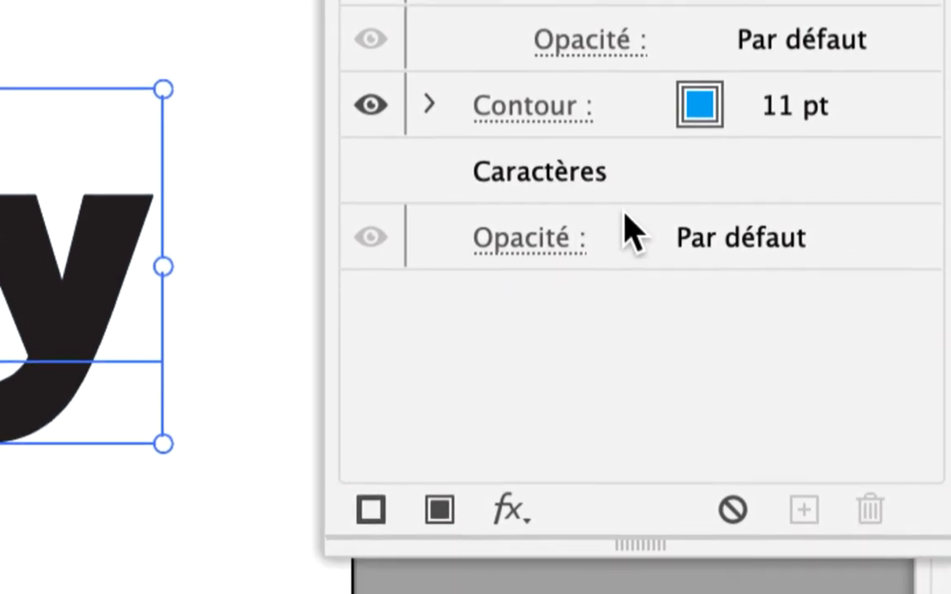
pyautogui.click(642, 137)
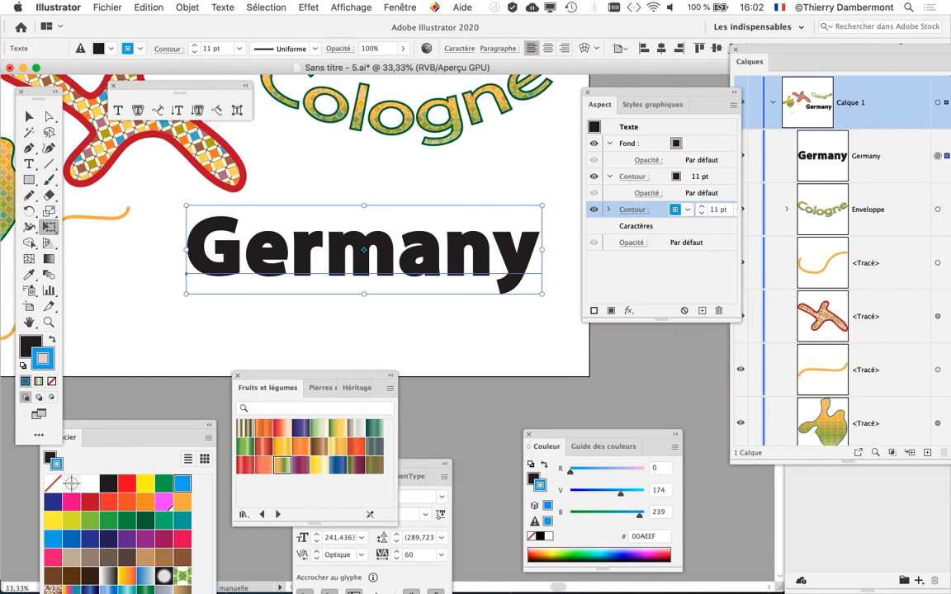
# Apply a Décalage effect of 6 mm with a Pointe join to the blue stroke.
pyautogui.hscroll(5, 289, 223)
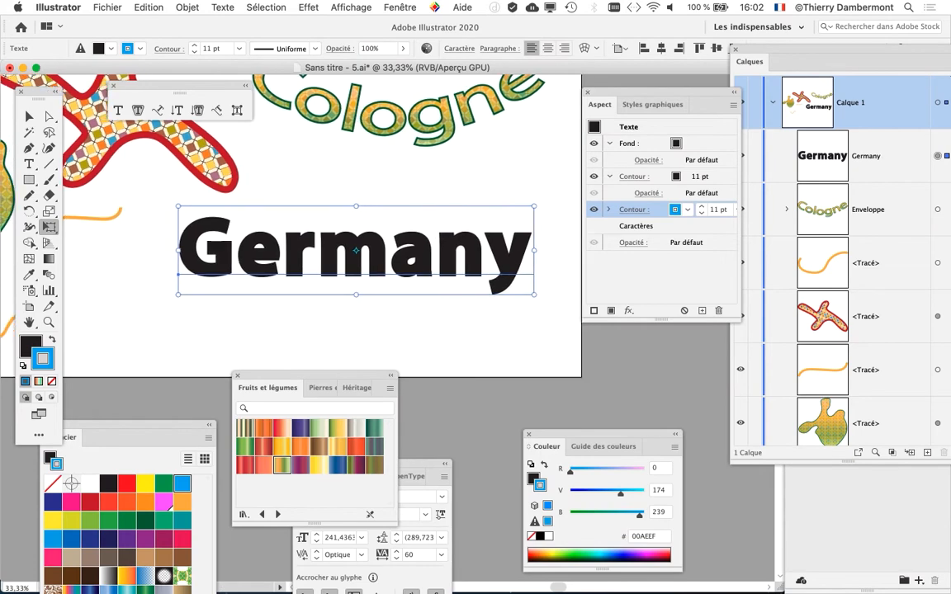
pyautogui.click(309, 7)
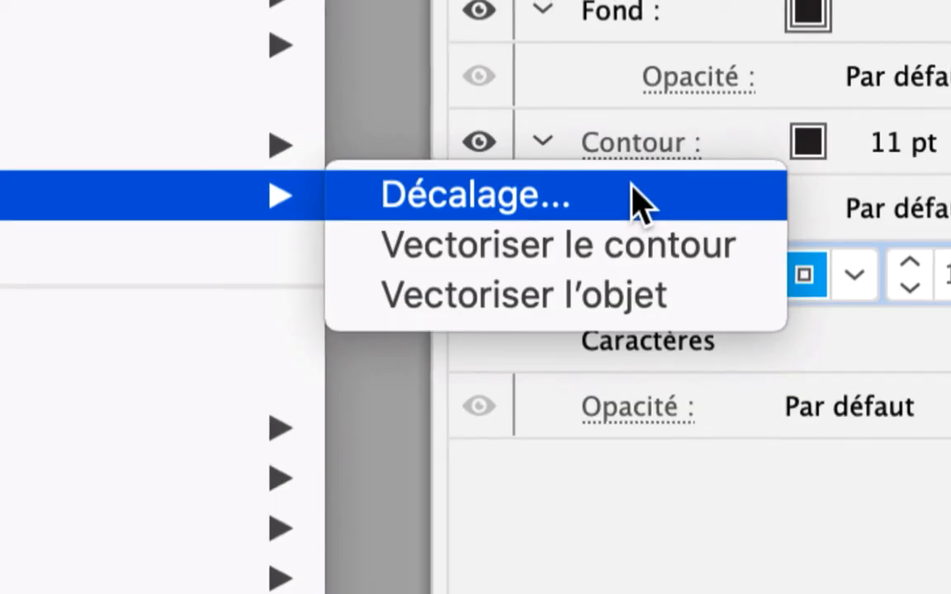
pyautogui.click(632, 188)
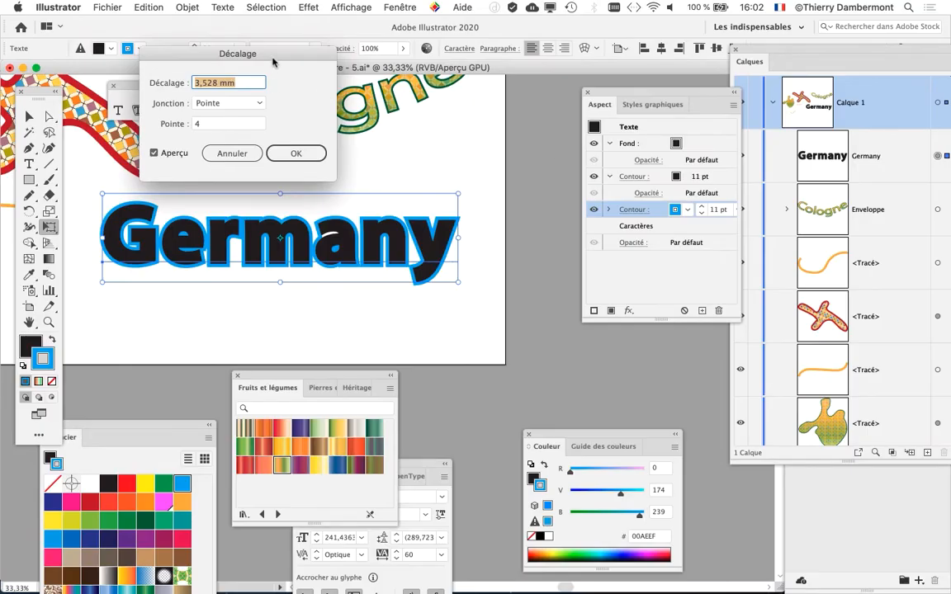
pyautogui.moveTo(273, 62); pyautogui.dragTo(454, 68)
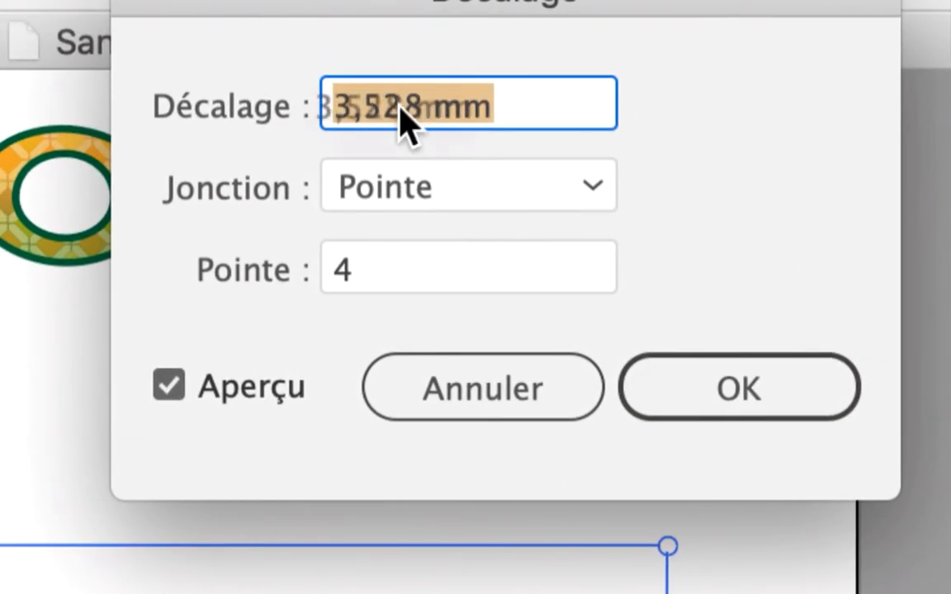
pyautogui.click(403, 98)
pyautogui.doubleClick(402, 104)
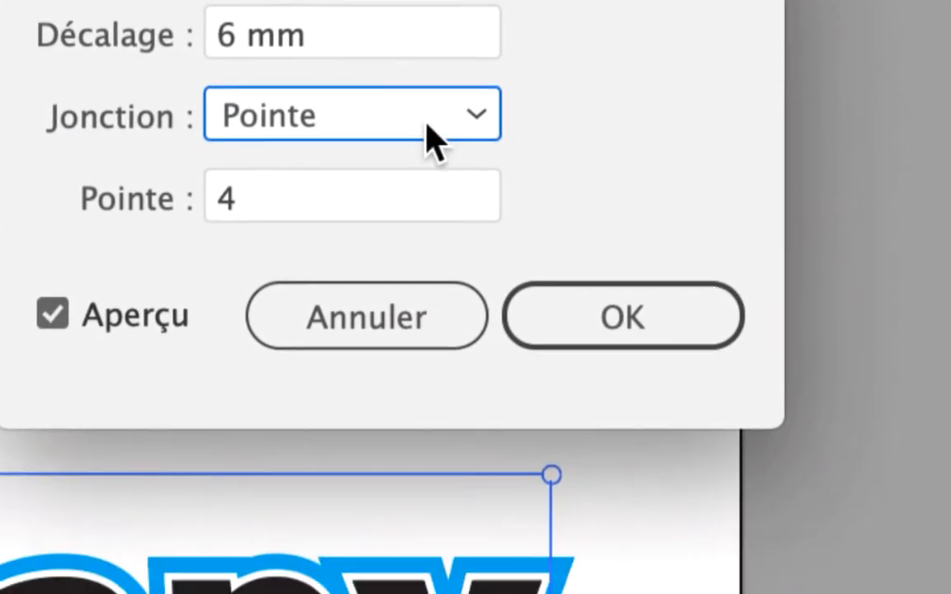
pyautogui.click(623, 316)
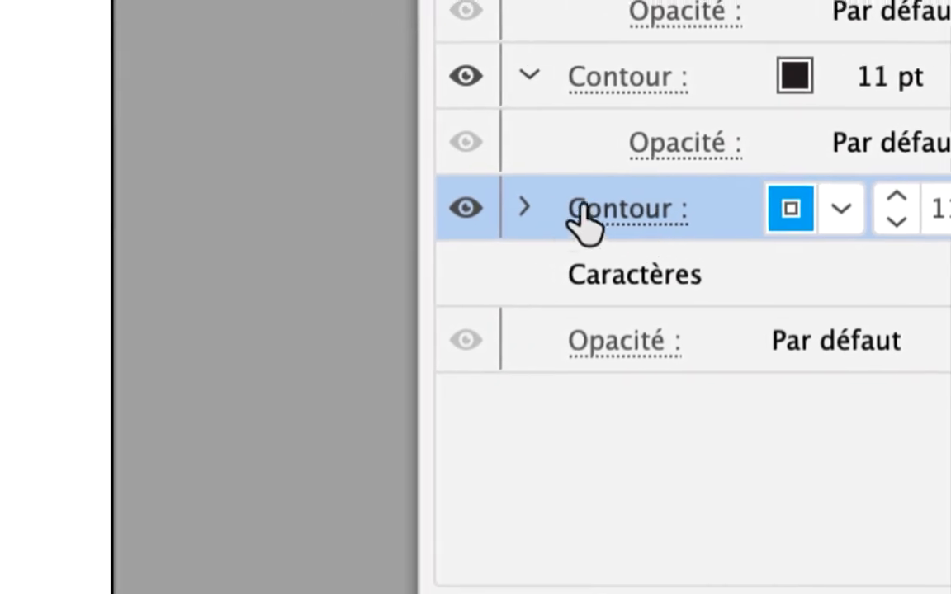
# Expand the blue stroke's attributes and reopen its Décalage effect to review the settings.
pyautogui.click(571, 212)
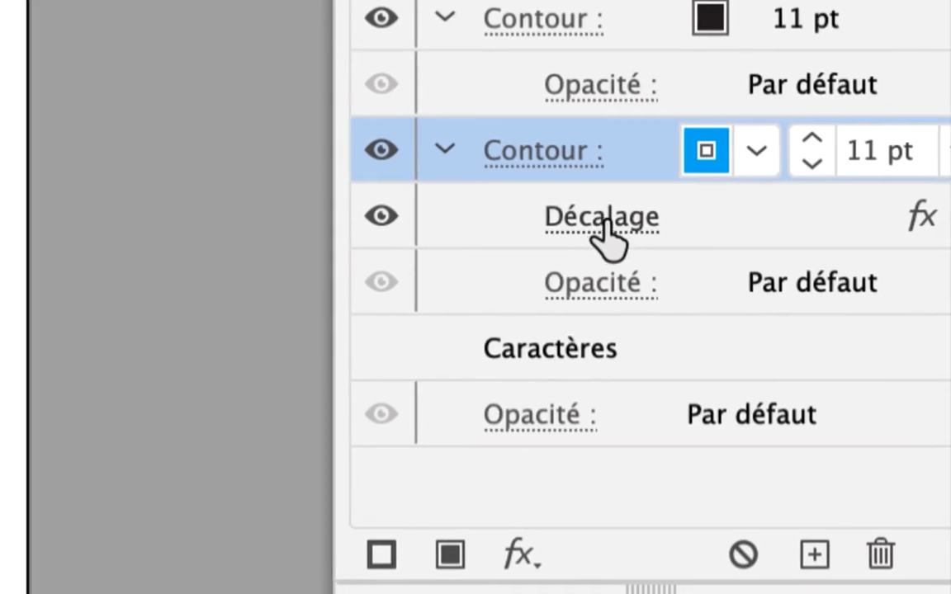
pyautogui.click(602, 221)
pyautogui.click(607, 235)
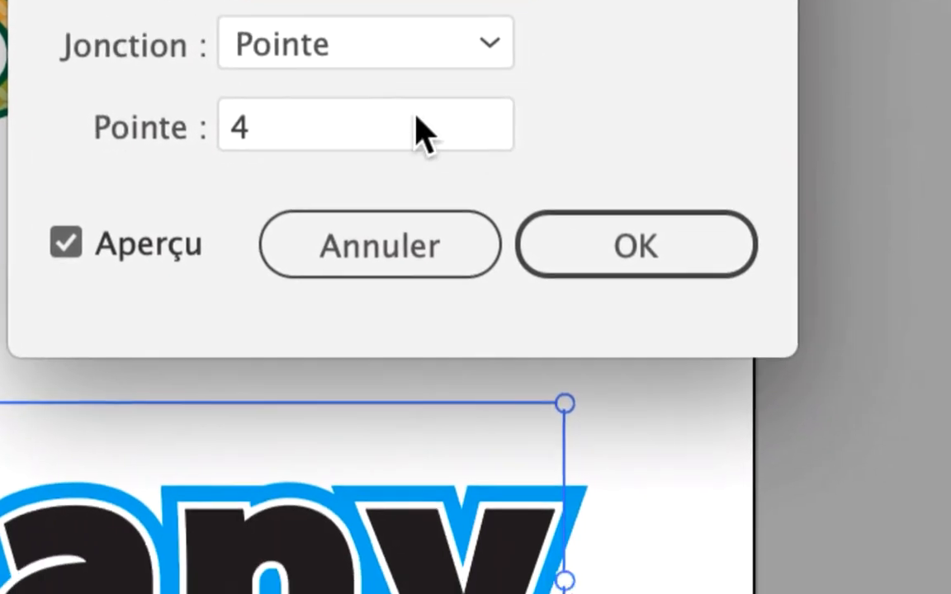
pyautogui.click(719, 348)
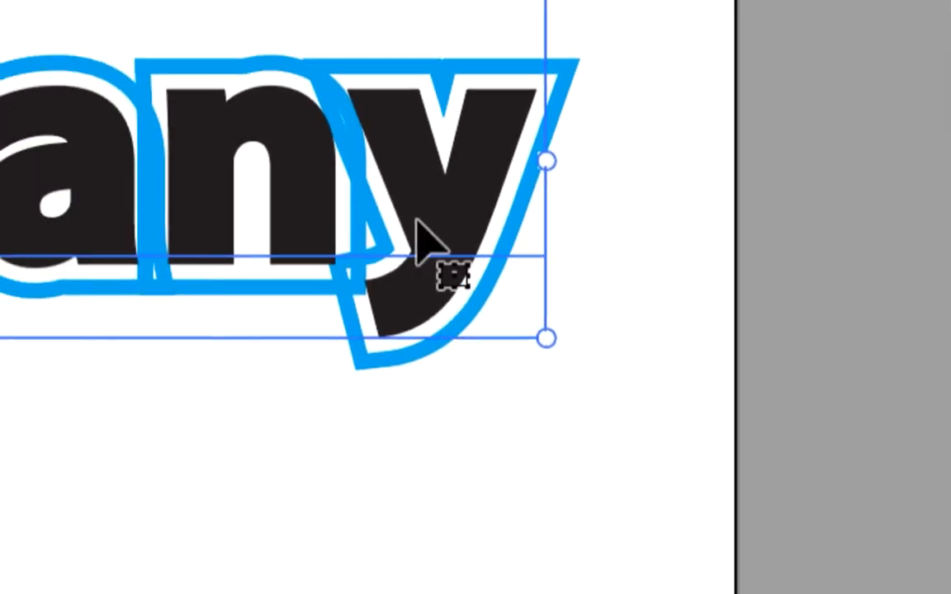
# Move the Aspect settings clear of the Germany text and bring the character settings close to it.
pyautogui.click(396, 215)
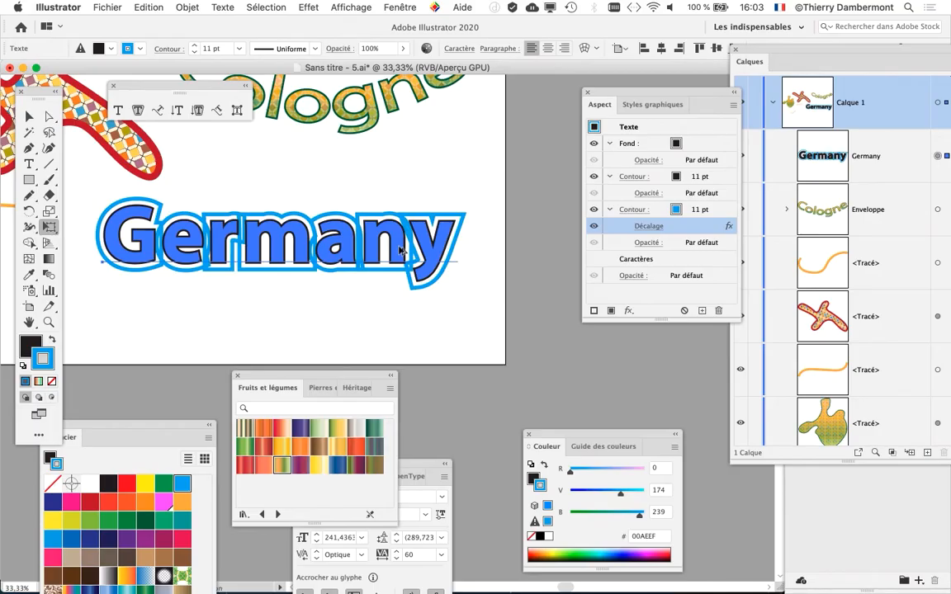
pyautogui.moveTo(608, 94); pyautogui.dragTo(665, 93)
pyautogui.hscroll(-5, 487, 245)
pyautogui.moveTo(488, 246); pyautogui.dragTo(488, 245)
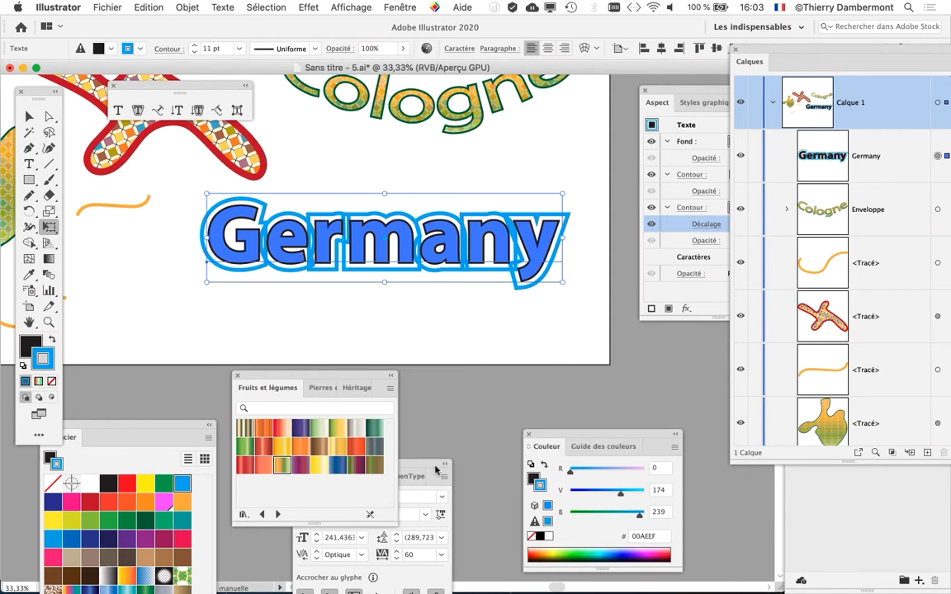
pyautogui.moveTo(435, 469); pyautogui.dragTo(650, 85)
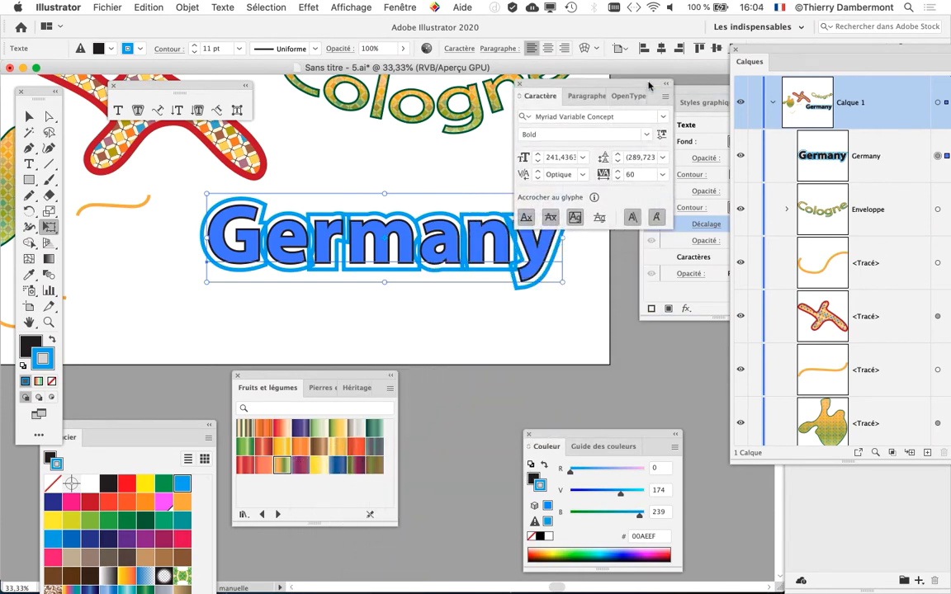
pyautogui.moveTo(588, 85); pyautogui.dragTo(545, 65)
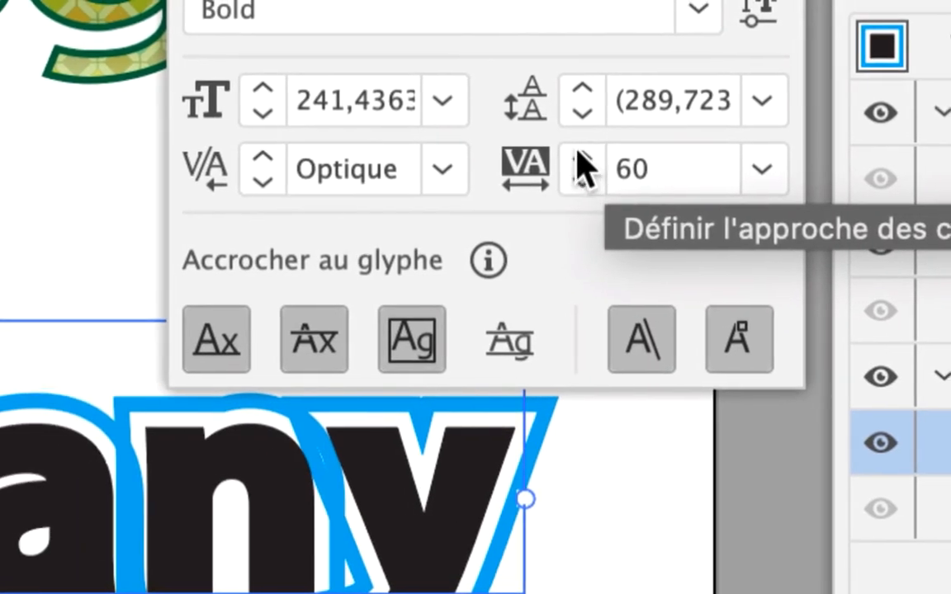
# Increase the Germany text's tracking to 220 so the offset outlines of its letters separate.
pyautogui.click(582, 159)
pyautogui.click(582, 160)
pyautogui.click(582, 160)
pyautogui.click(582, 159)
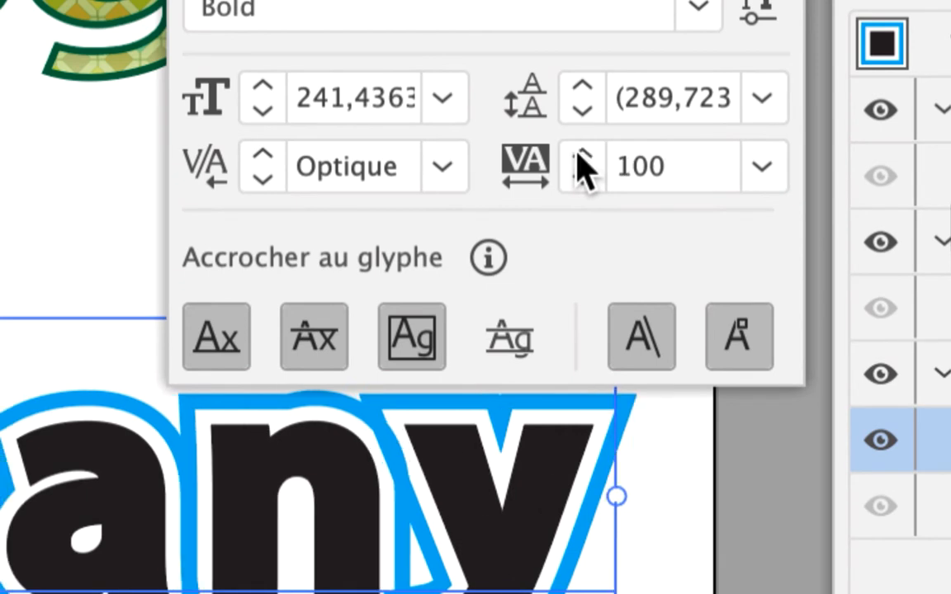
pyautogui.click(582, 159)
pyautogui.click(582, 160)
pyautogui.click(582, 159)
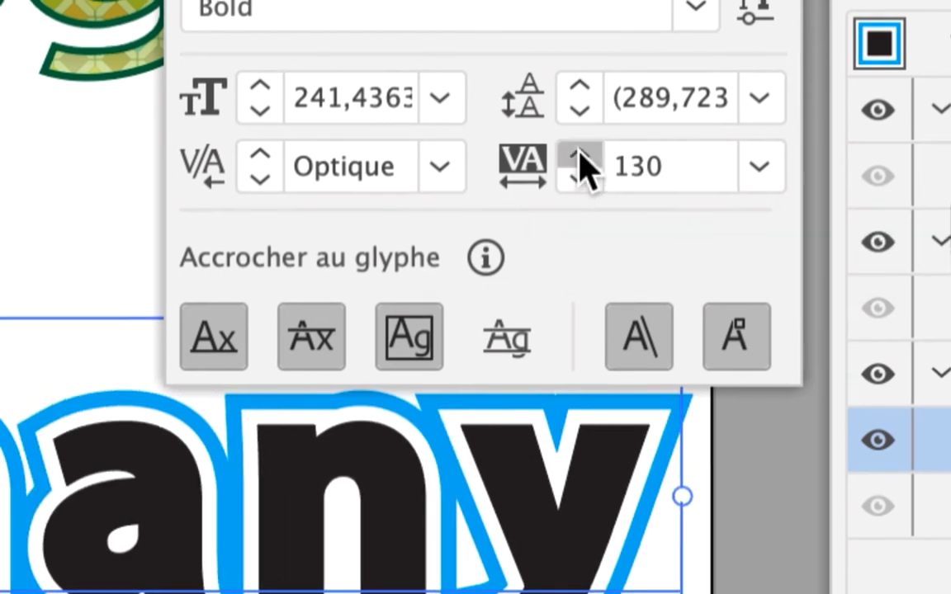
pyautogui.click(582, 159)
pyautogui.click(582, 160)
pyautogui.click(582, 160)
pyautogui.click(582, 160)
pyautogui.click(582, 160)
pyautogui.click(582, 160)
pyautogui.click(582, 160)
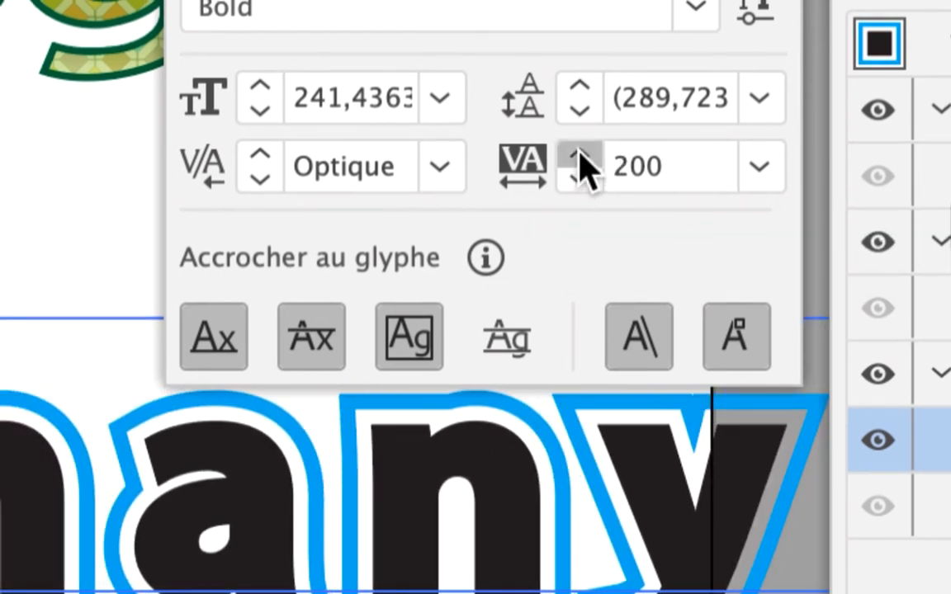
pyautogui.click(582, 159)
pyautogui.click(582, 159)
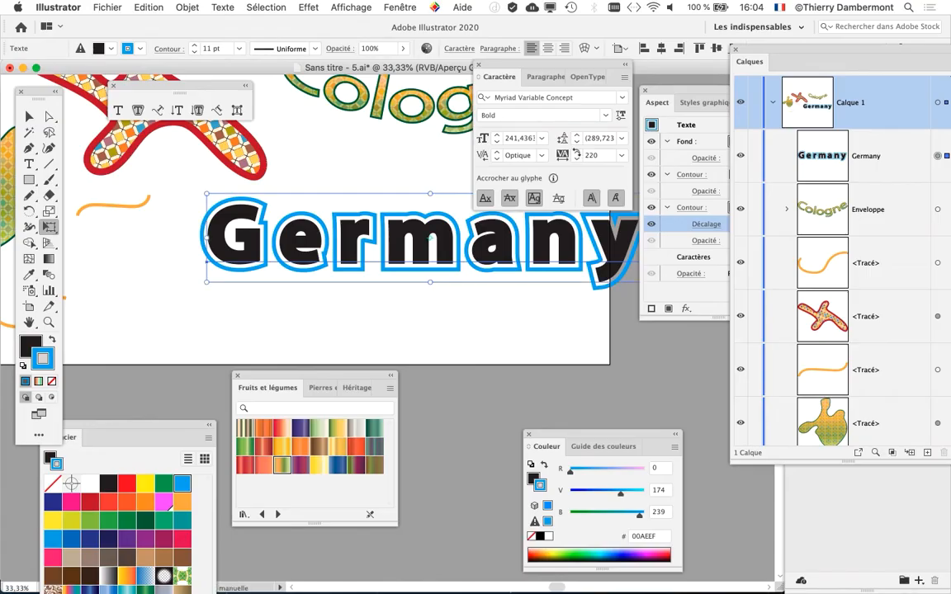
# Close the Character panel and extend the artboard's right edge to a width of about 958 mm.
pyautogui.moveTo(591, 66); pyautogui.dragTo(427, 7)
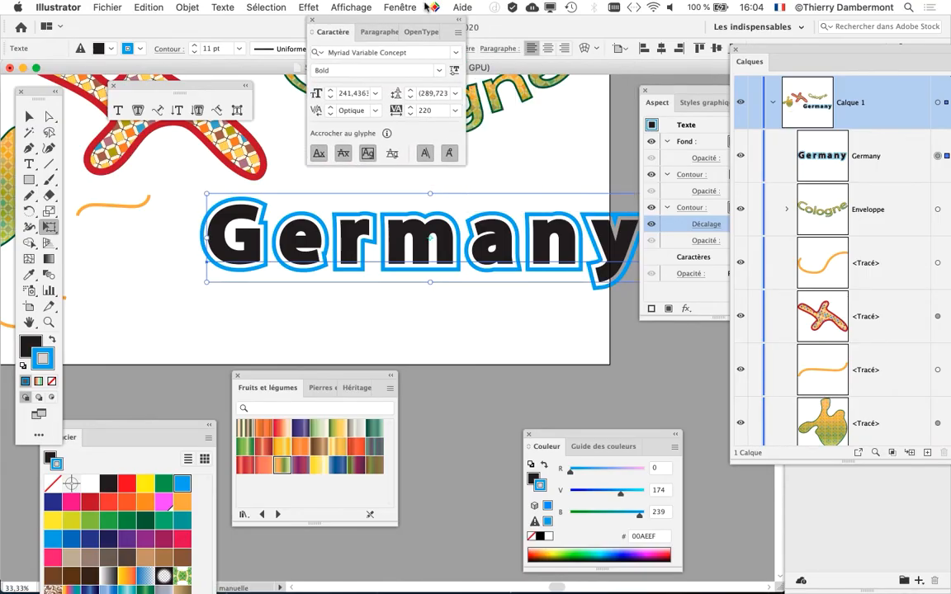
pyautogui.click(310, 20)
pyautogui.moveTo(460, 310); pyautogui.dragTo(367, 331)
pyautogui.scroll(-1, 169, 315)
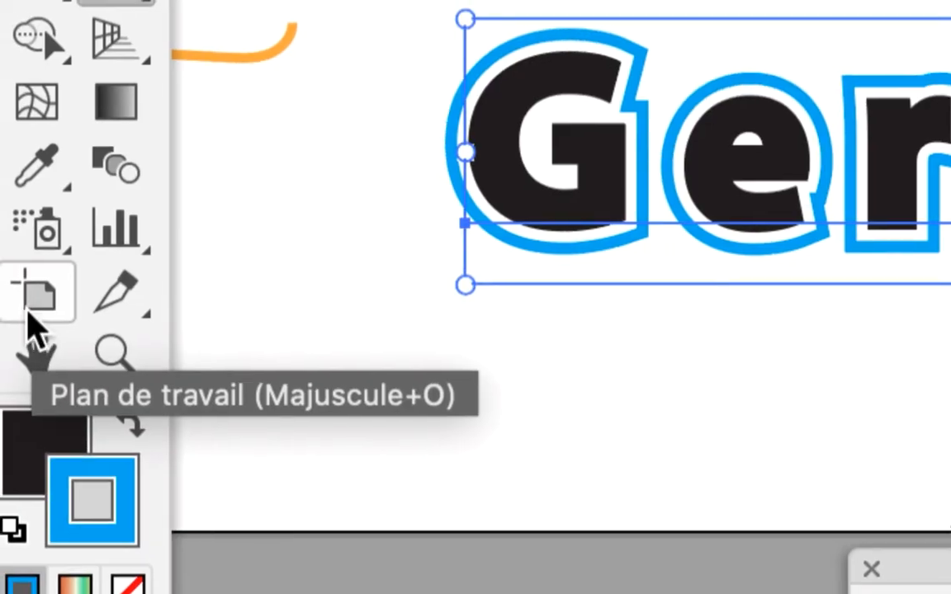
pyautogui.click(28, 307)
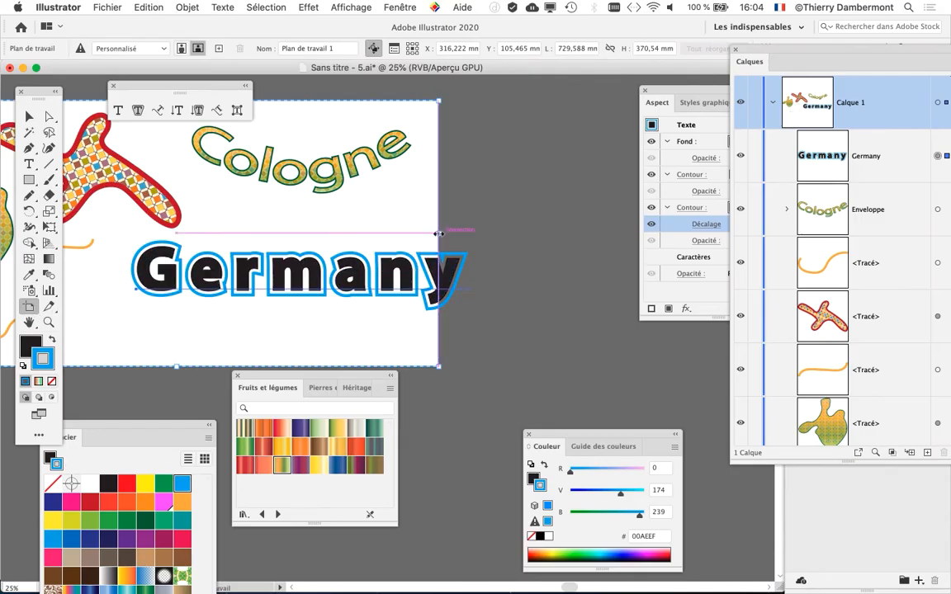
pyautogui.moveTo(438, 235); pyautogui.dragTo(603, 235)
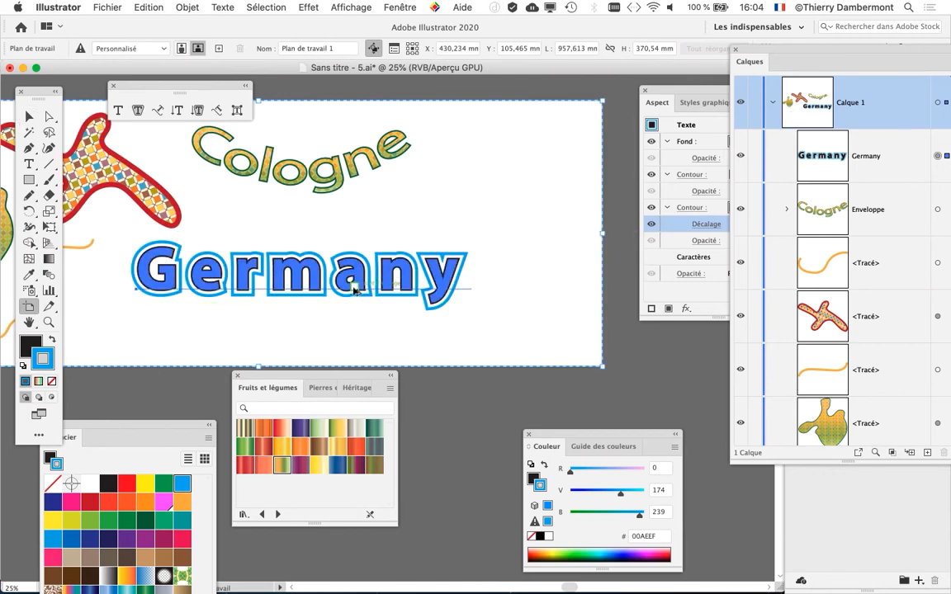
# Recolour the black stroke of the Germany text orange and set its weight to 7 pt.
pyautogui.scroll(2, 354, 288)
pyautogui.moveTo(354, 291); pyautogui.dragTo(451, 295)
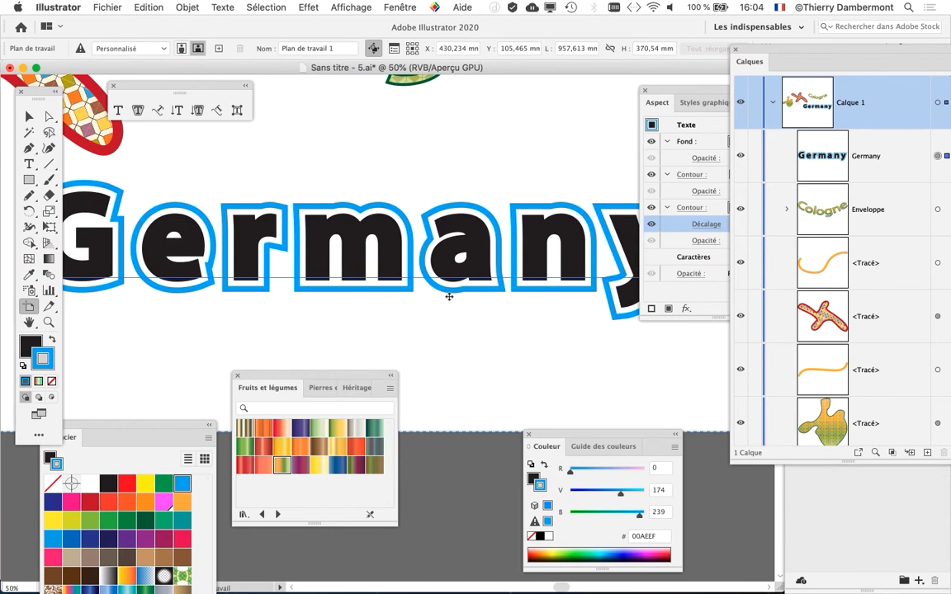
pyautogui.moveTo(670, 97); pyautogui.dragTo(574, 78)
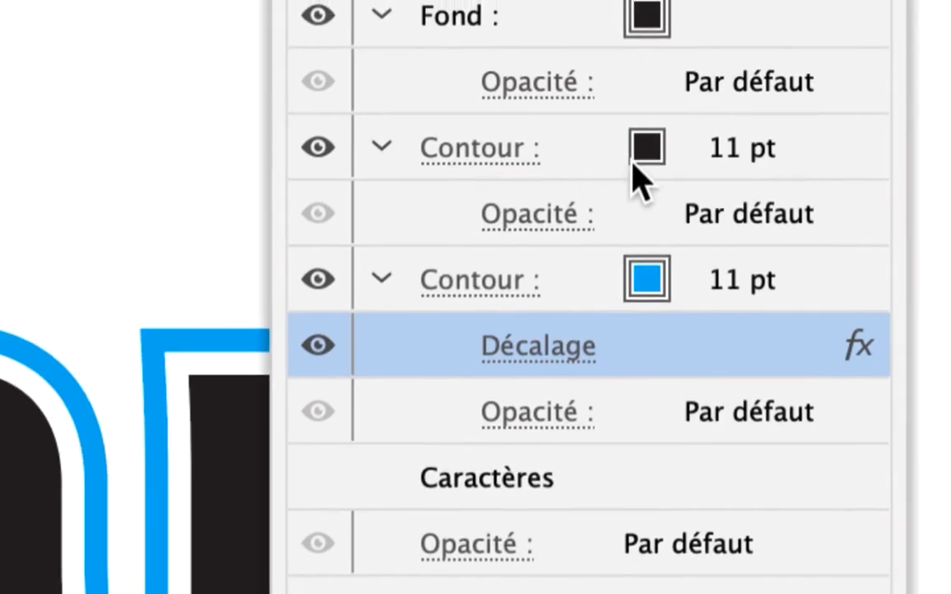
pyautogui.click(639, 163)
pyautogui.click(646, 161)
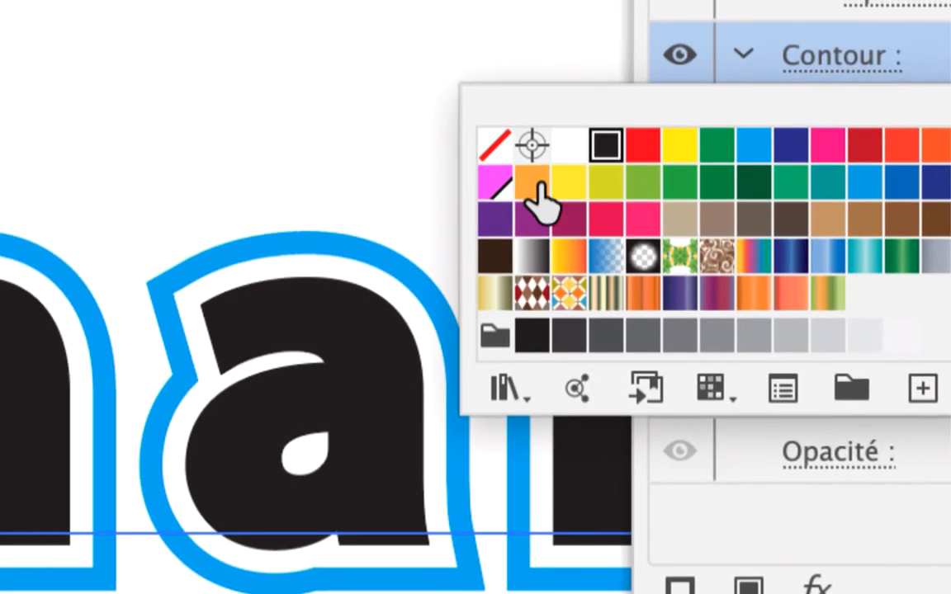
pyautogui.click(128, 285)
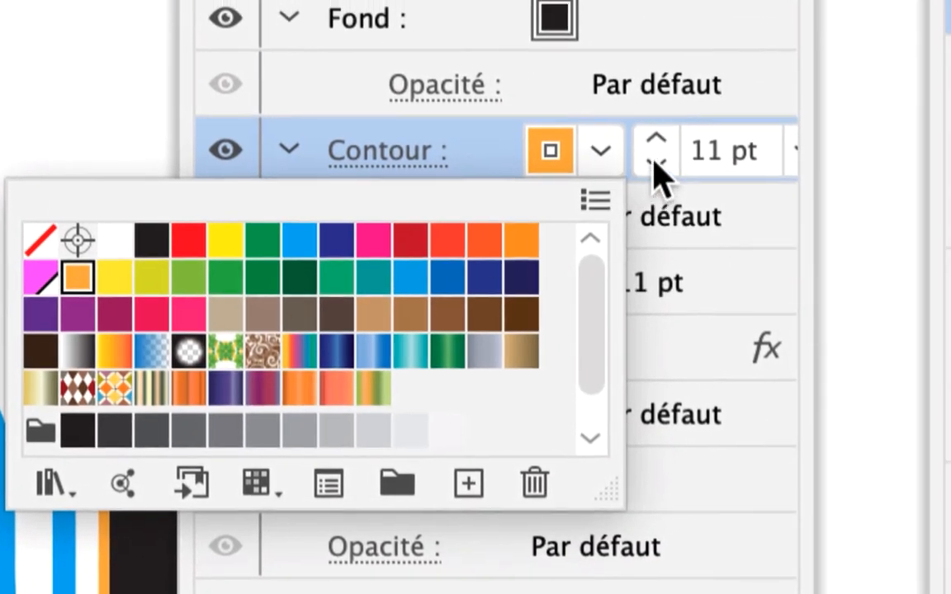
pyautogui.click(657, 169)
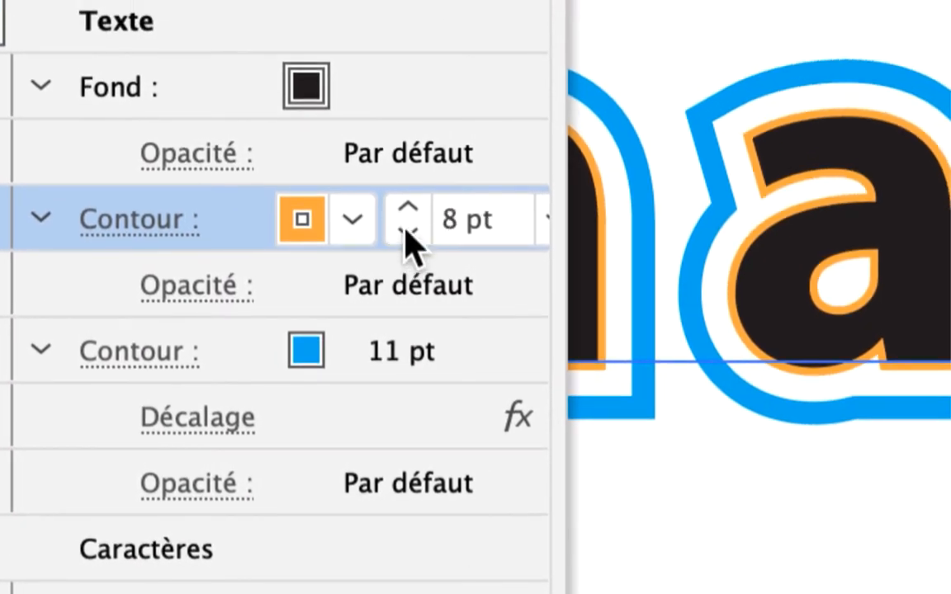
pyautogui.click(407, 230)
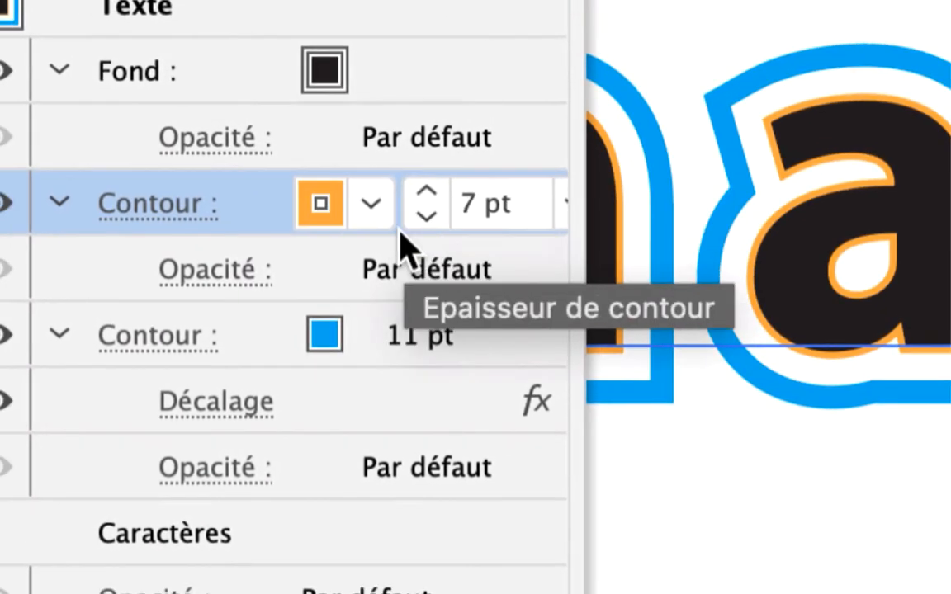
# Set the Germany text's blue stroke to 4 pt and its offset effect to 3 mm with mitre joins.
pyautogui.click(402, 356)
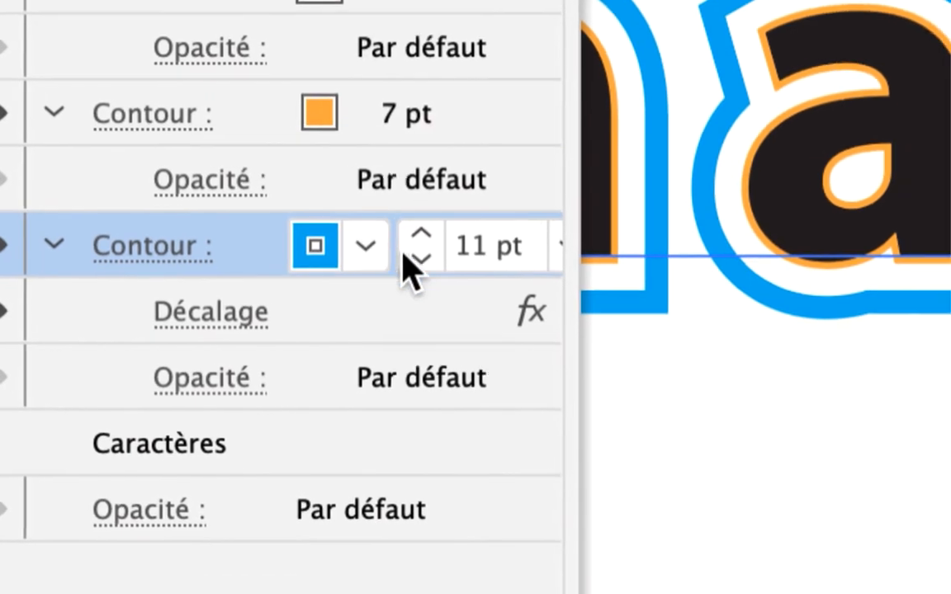
pyautogui.click(407, 362)
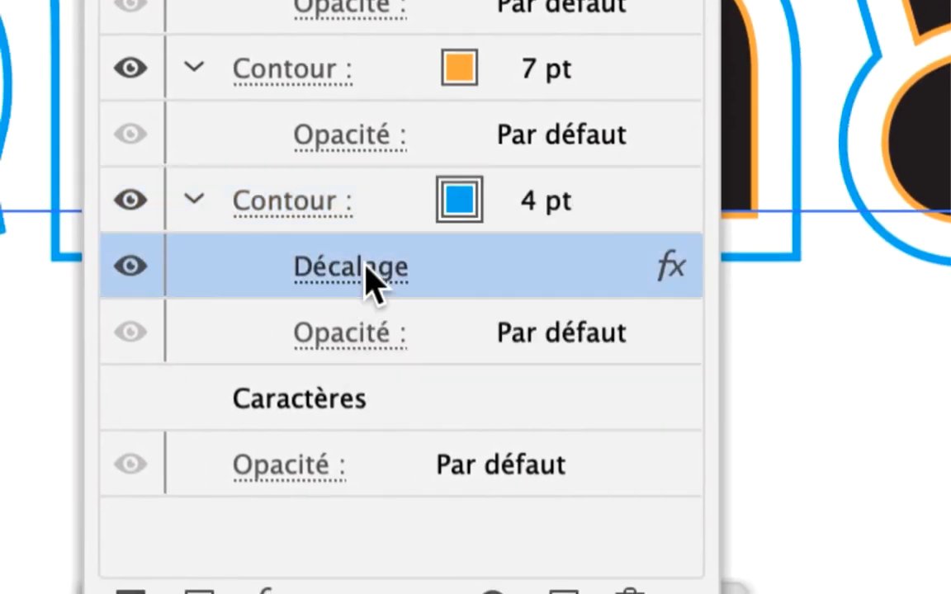
pyautogui.click(365, 281)
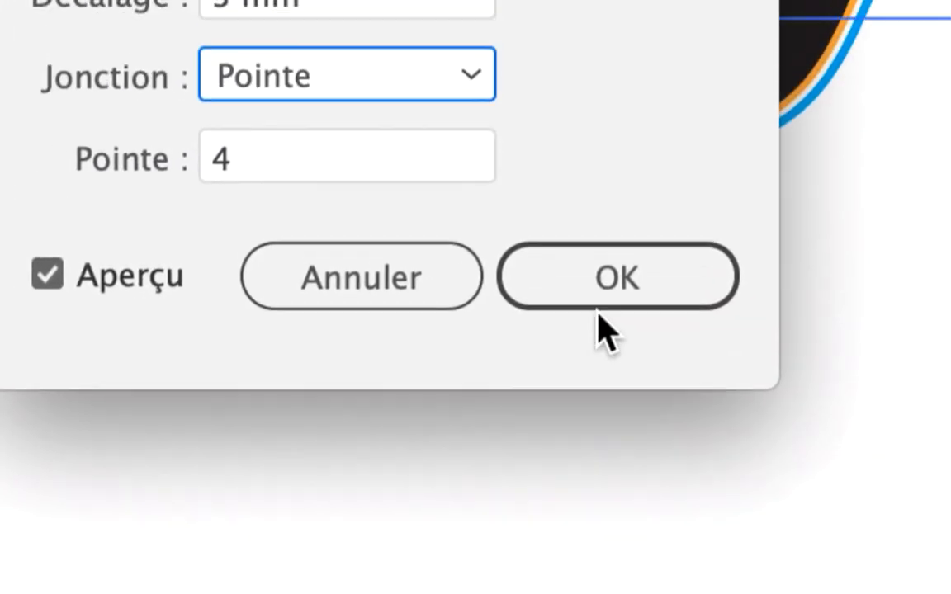
pyautogui.click(611, 284)
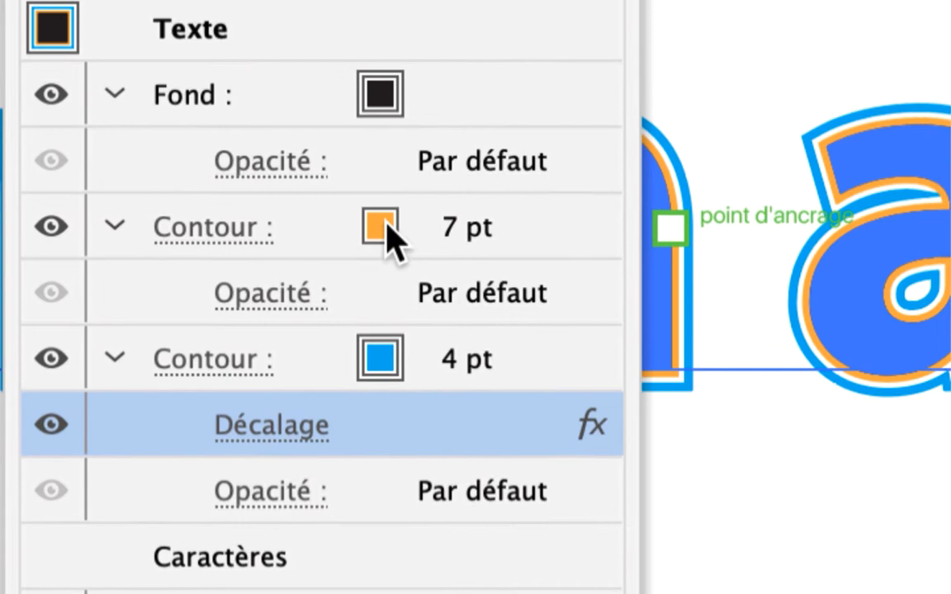
# Copy the offset effect from the blue stroke onto the orange stroke.
pyautogui.click(562, 222)
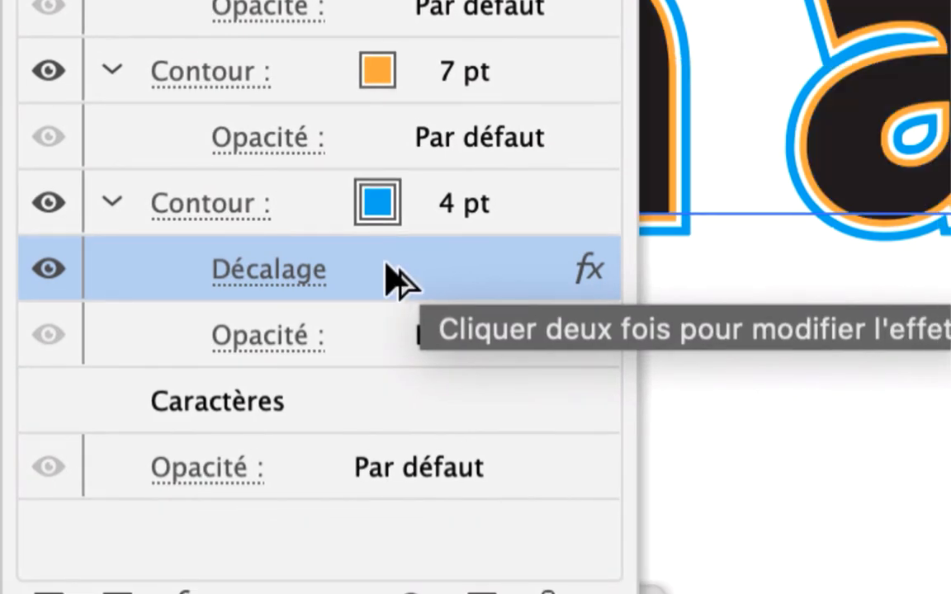
pyautogui.moveTo(388, 276); pyautogui.dragTo(309, 71)
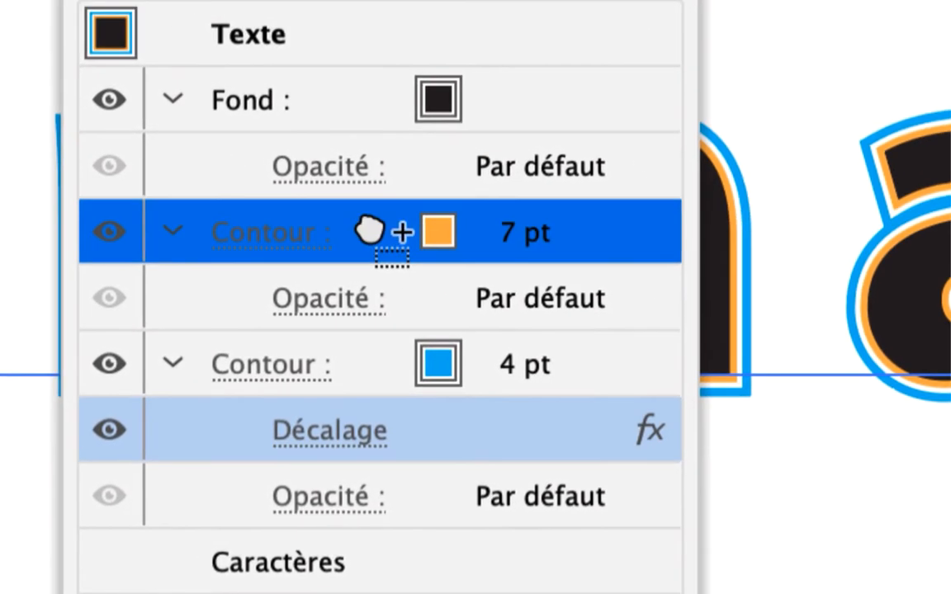
pyautogui.moveTo(370, 231); pyautogui.dragTo(380, 238)
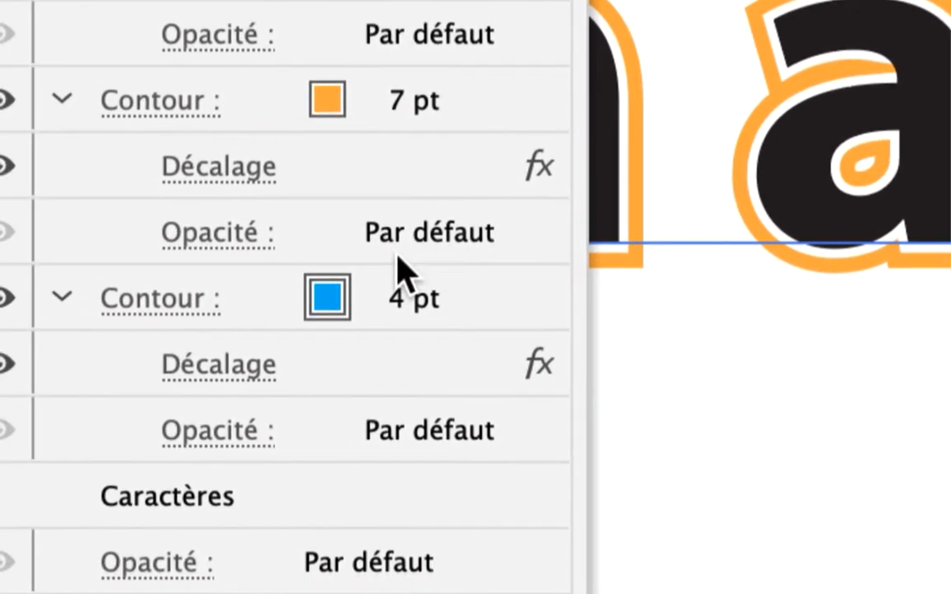
# Set the blue stroke's offset to 6 mm and its weight to 2 pt.
pyautogui.click(400, 301)
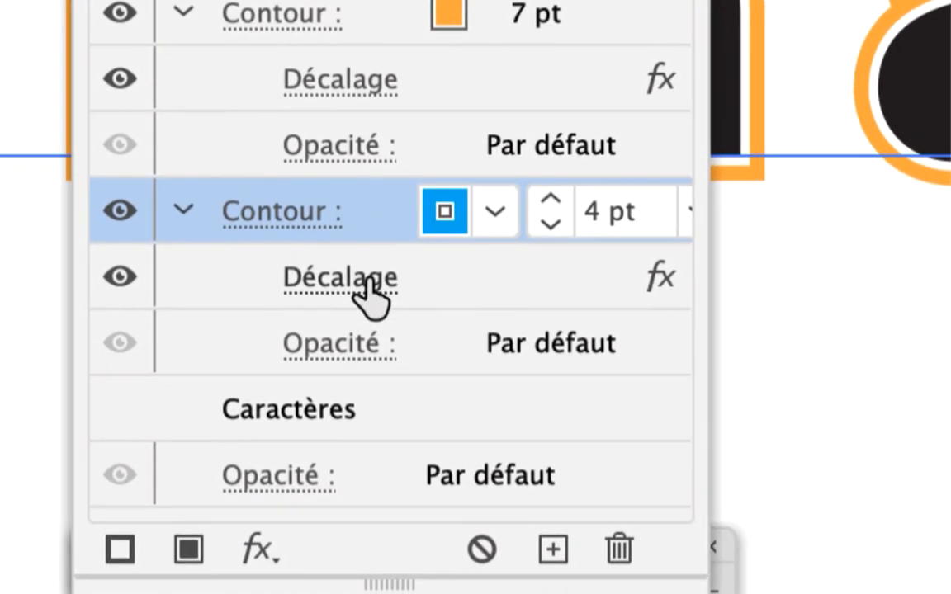
pyautogui.click(262, 372)
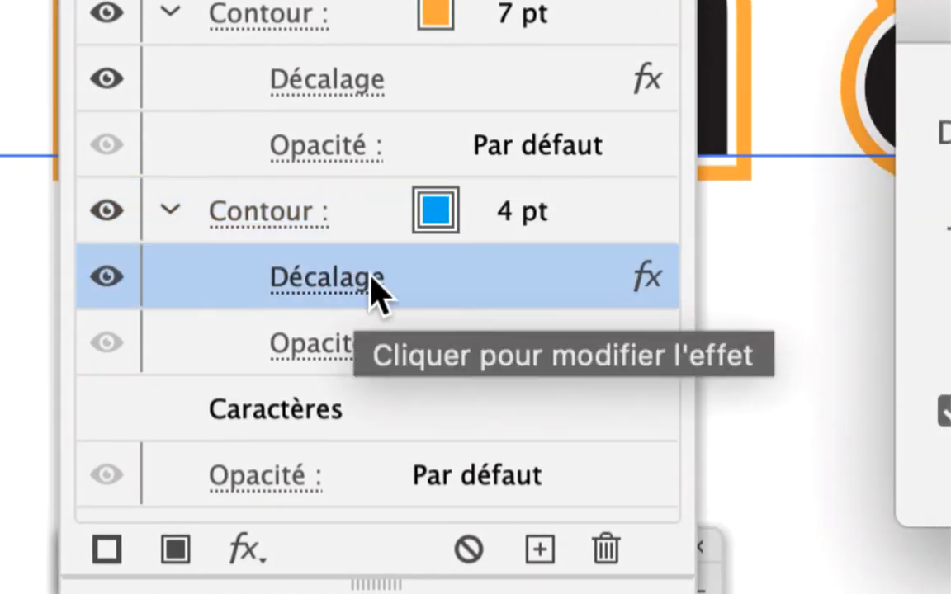
pyautogui.click(372, 285)
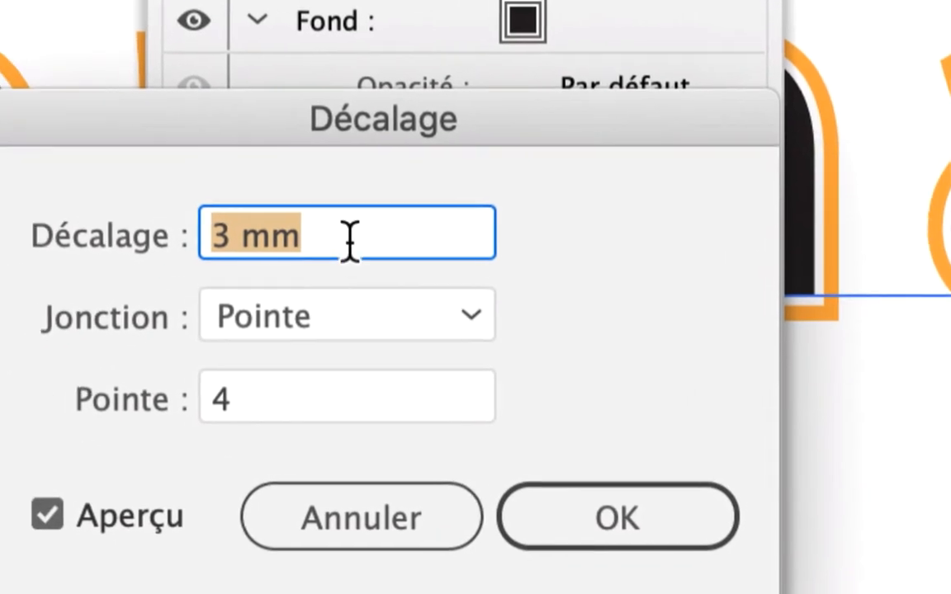
pyautogui.press('Tab')
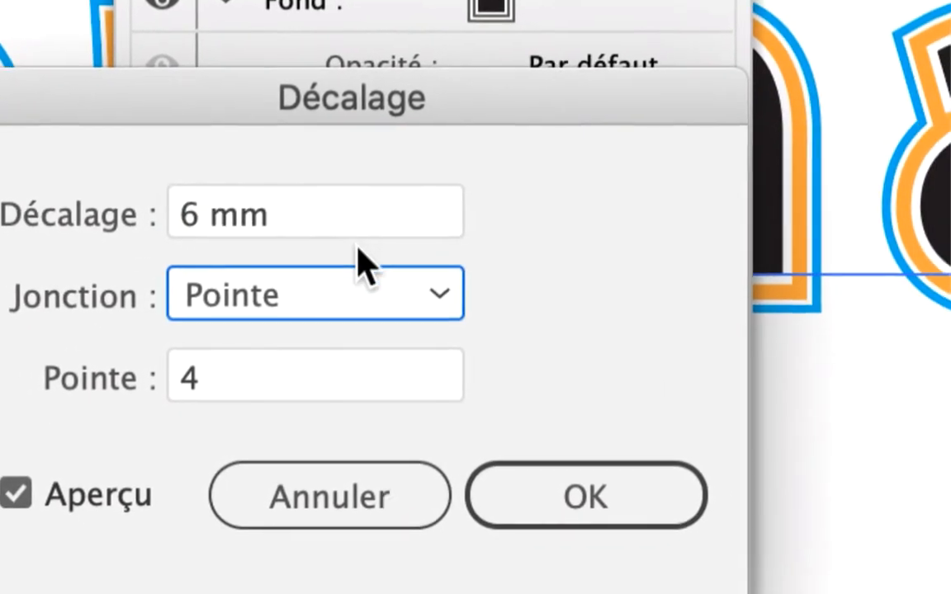
pyautogui.click(592, 510)
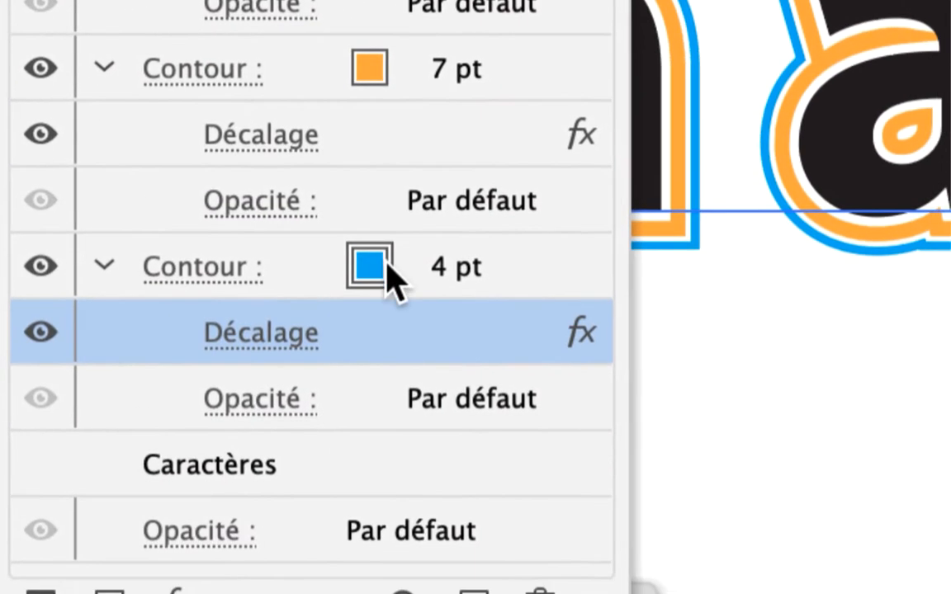
pyautogui.click(399, 277)
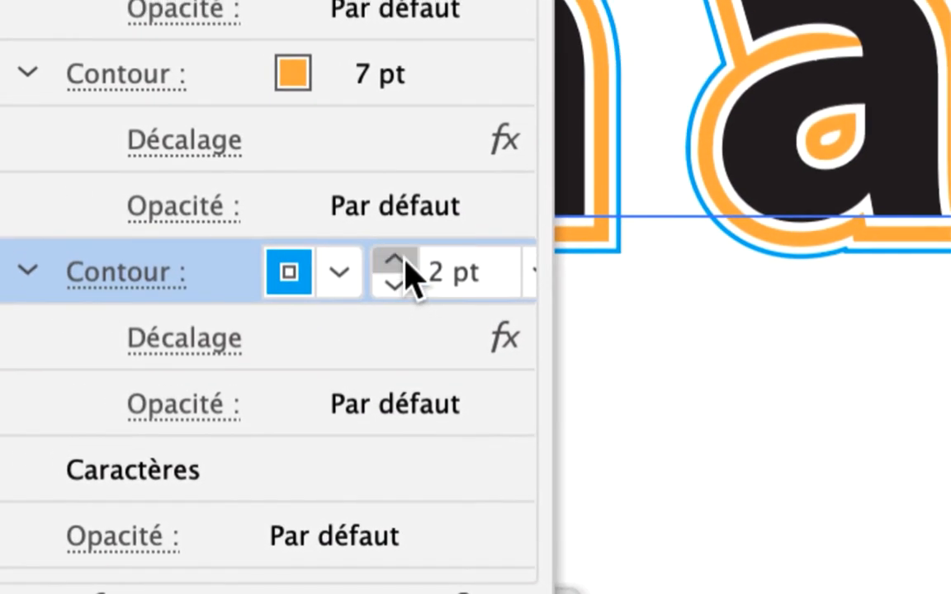
pyautogui.click(395, 262)
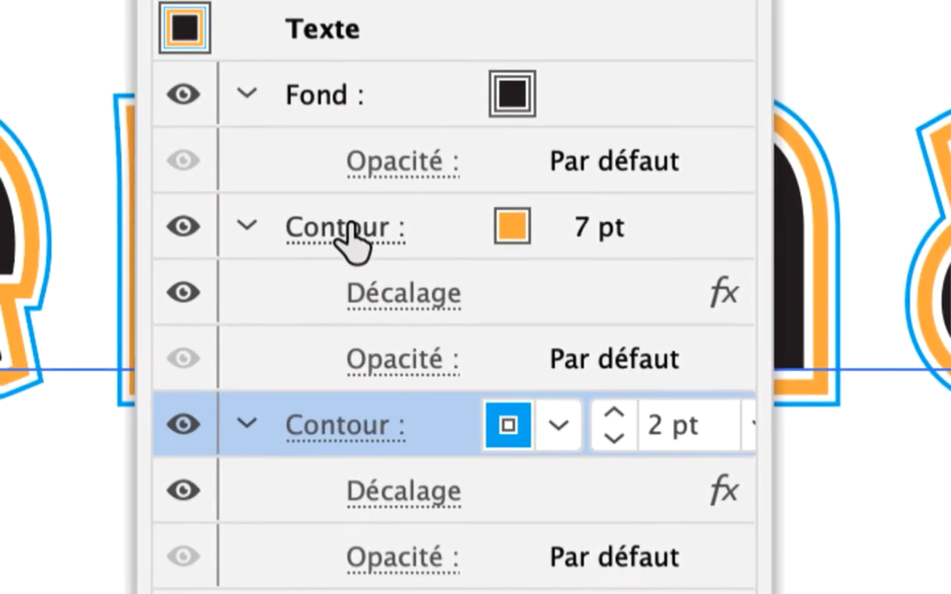
# Give the orange stroke of the Germany text round corner joins, comparing them with mitre joins.
pyautogui.click(93, 238)
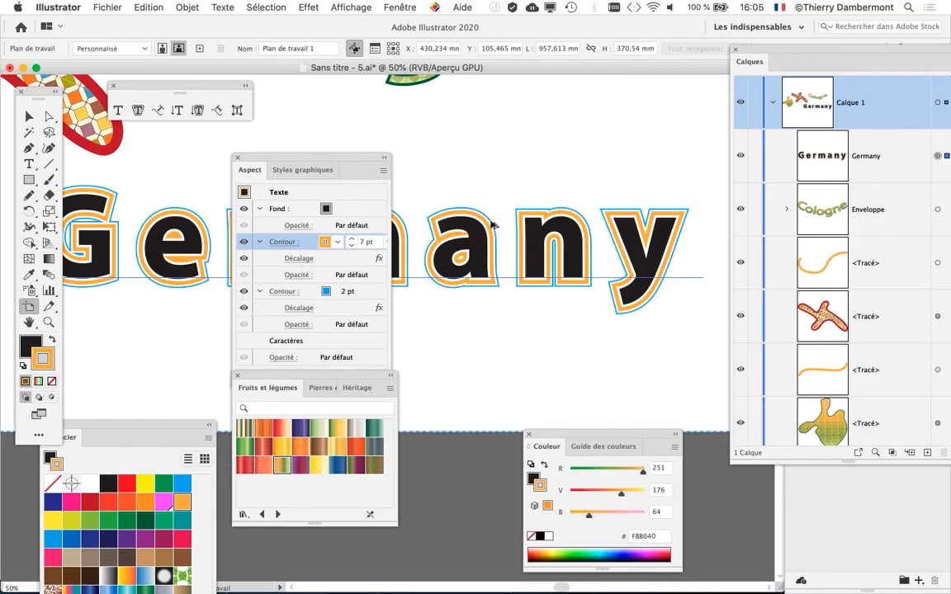
pyautogui.scroll(3, 476, 221)
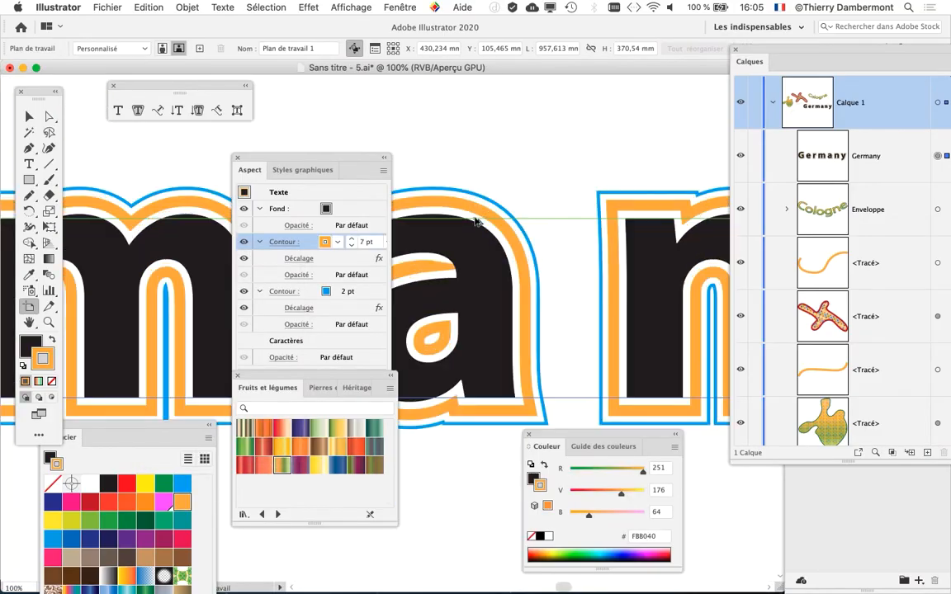
pyautogui.moveTo(578, 240); pyautogui.dragTo(434, 200)
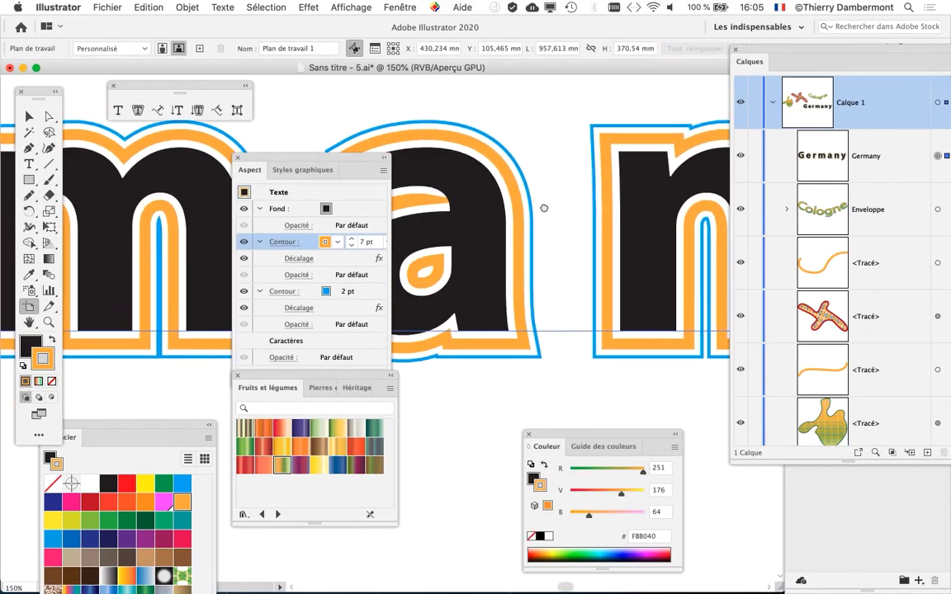
pyautogui.moveTo(544, 208); pyautogui.dragTo(698, 191)
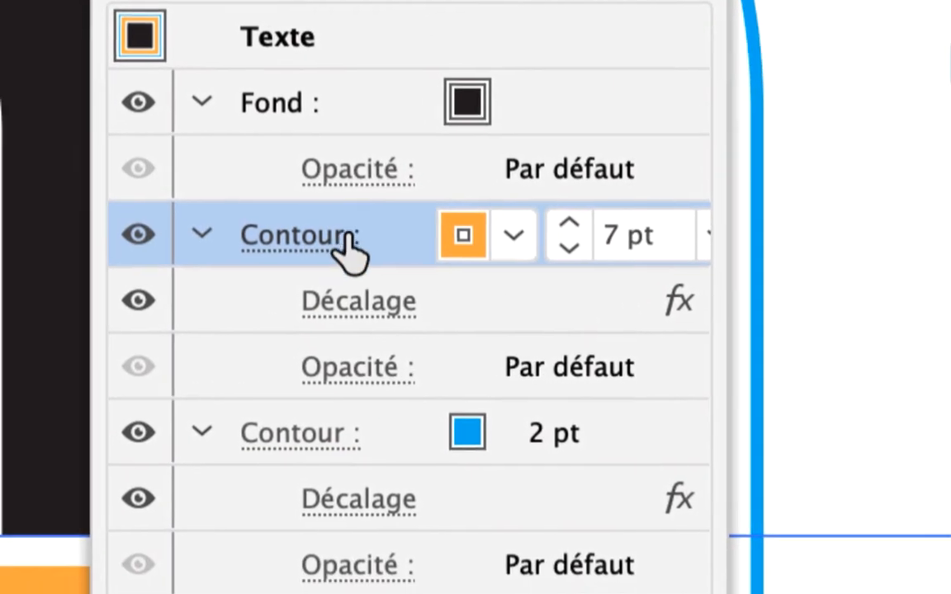
pyautogui.click(344, 235)
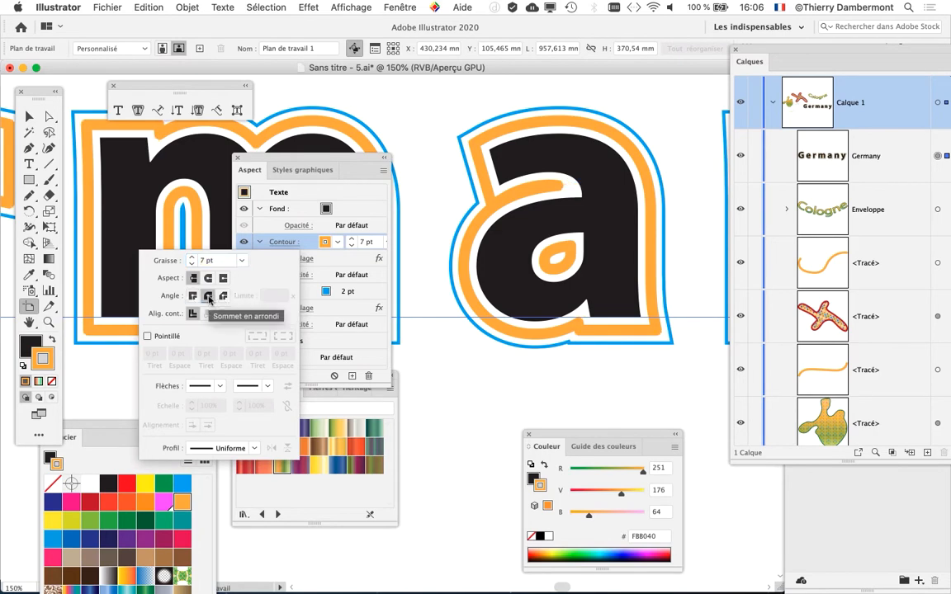
pyautogui.click(208, 295)
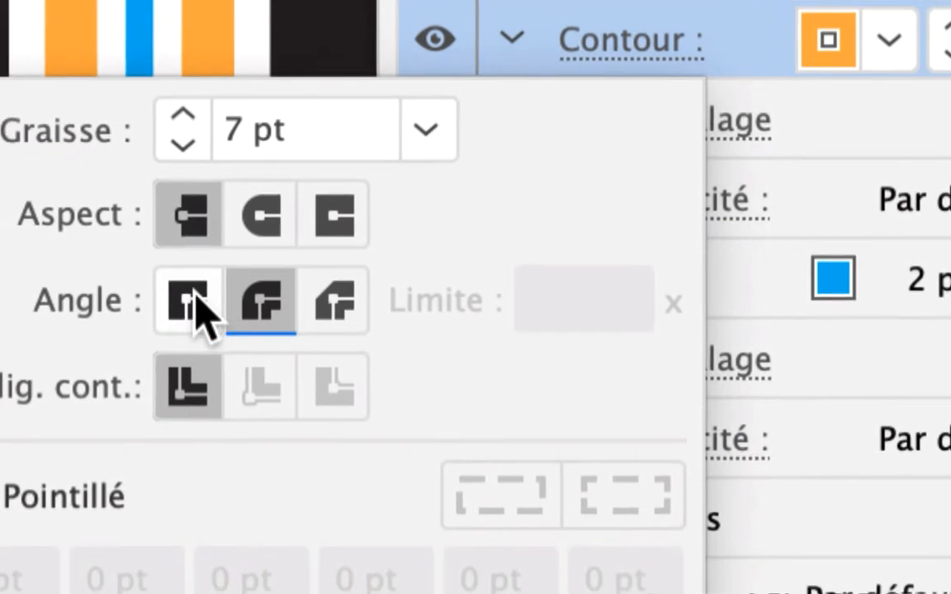
pyautogui.click(76, 367)
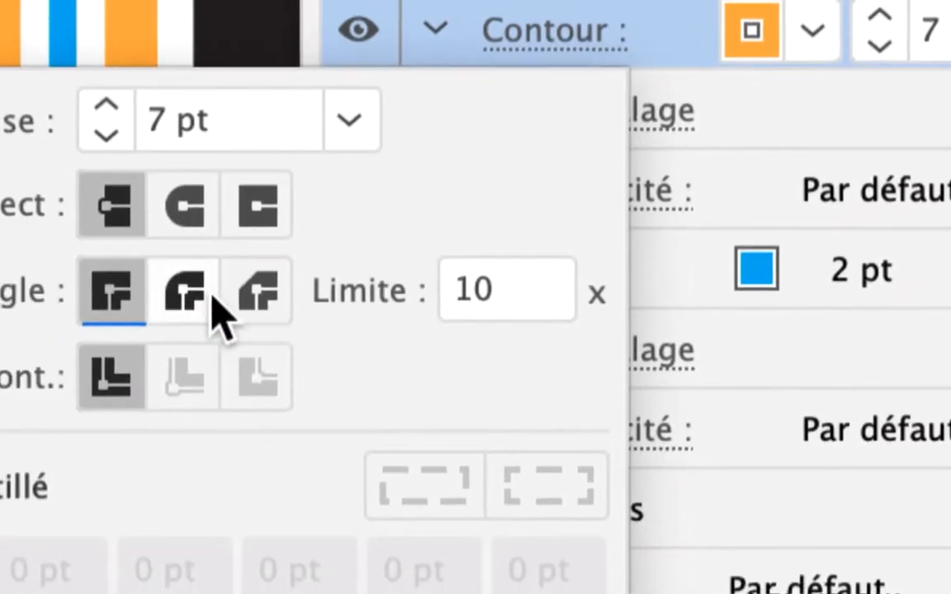
pyautogui.click(211, 297)
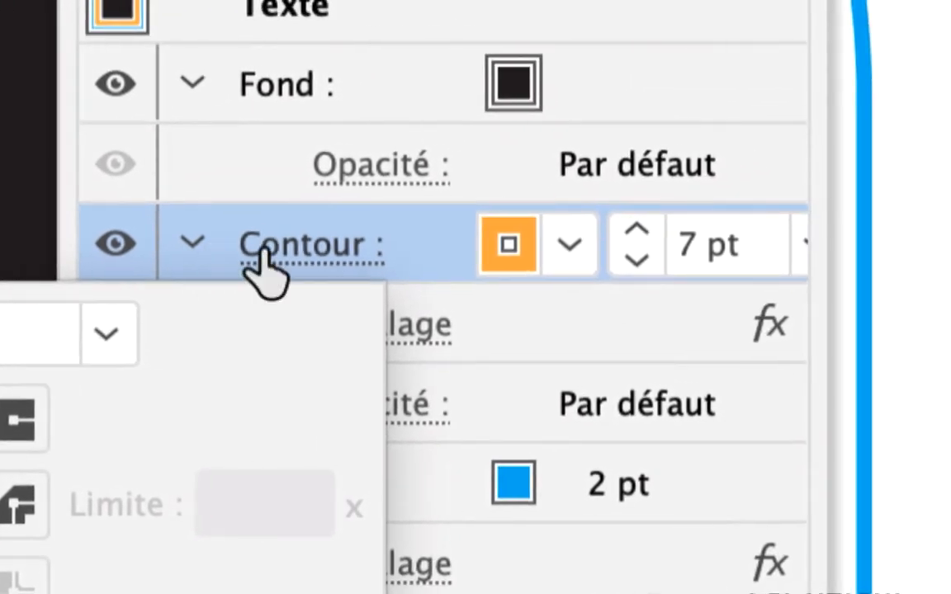
pyautogui.click(264, 263)
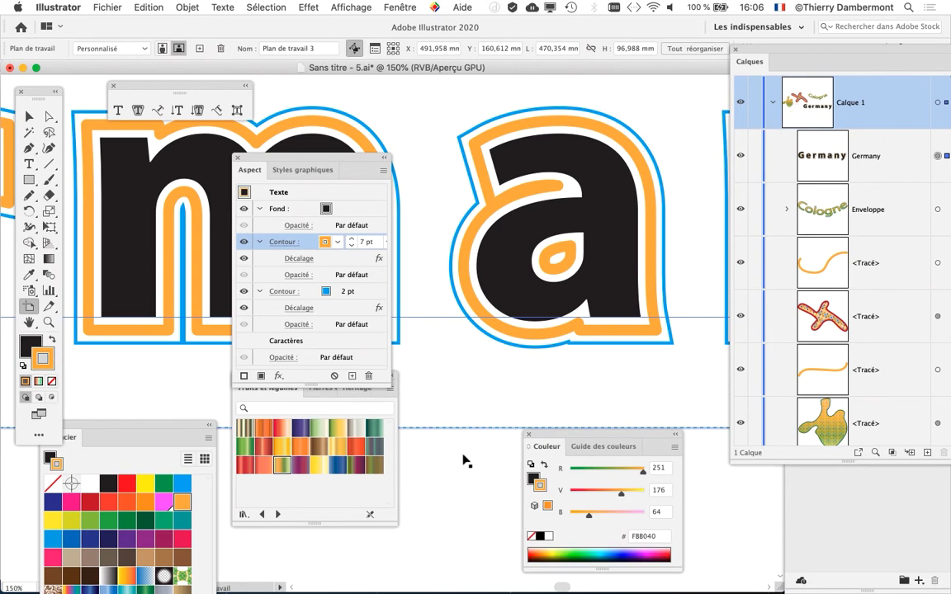
# Move the Appearance panel below the Germany lettering to clear the view of the text.
pyautogui.press('super+minus')
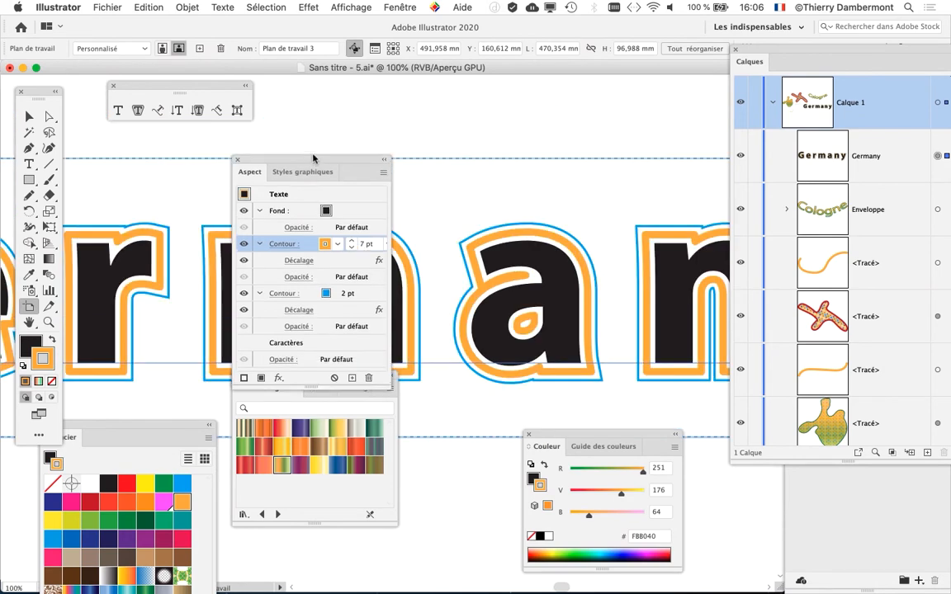
pyautogui.moveTo(314, 156); pyautogui.dragTo(395, 422)
pyautogui.press('super+minus')
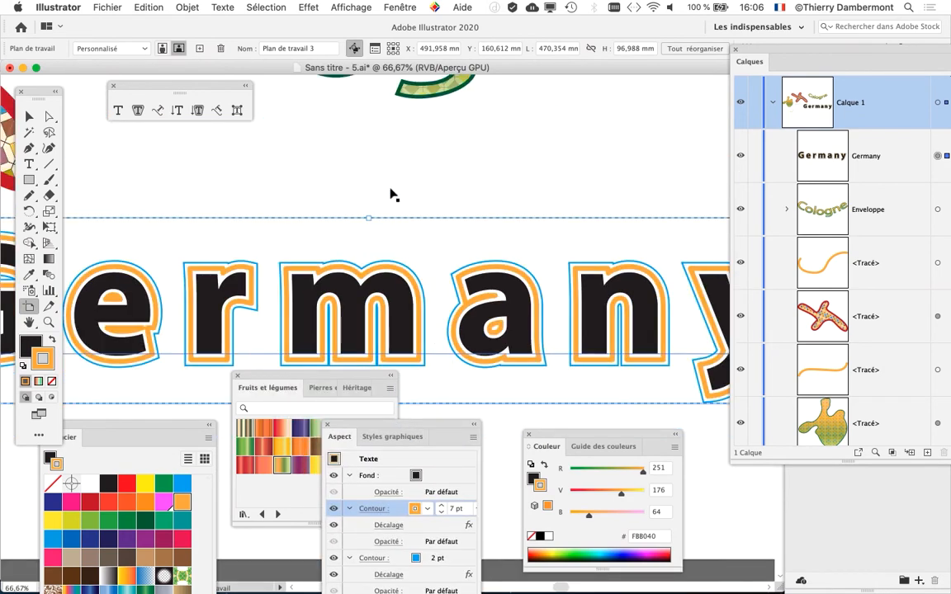
# Undo the creation of the extra artboard around the Germany text and review the lettering's strokes.
pyautogui.click(255, 186)
pyautogui.press('super+minus')
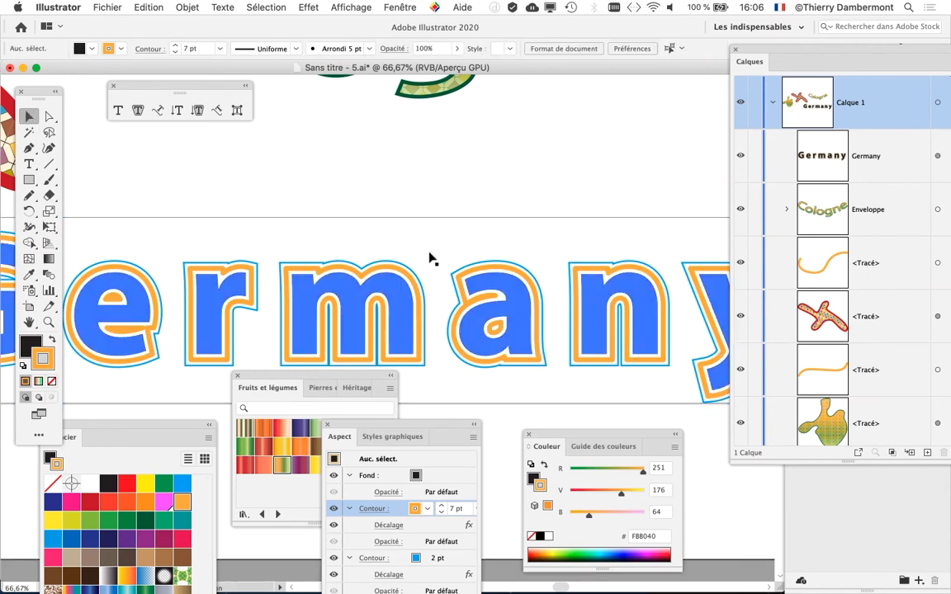
pyautogui.scroll(-5, 576, 282)
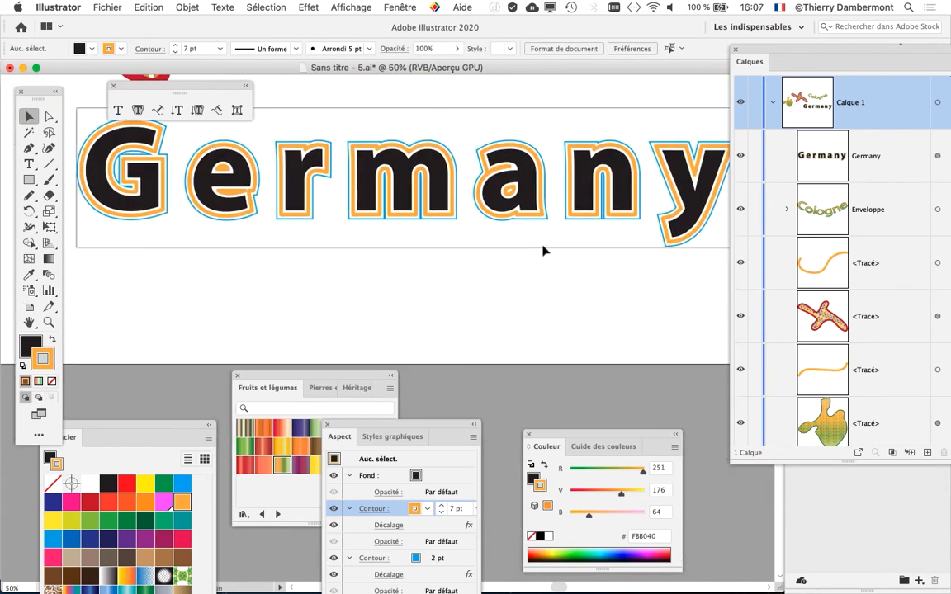
pyautogui.scroll(-1, 570, 278)
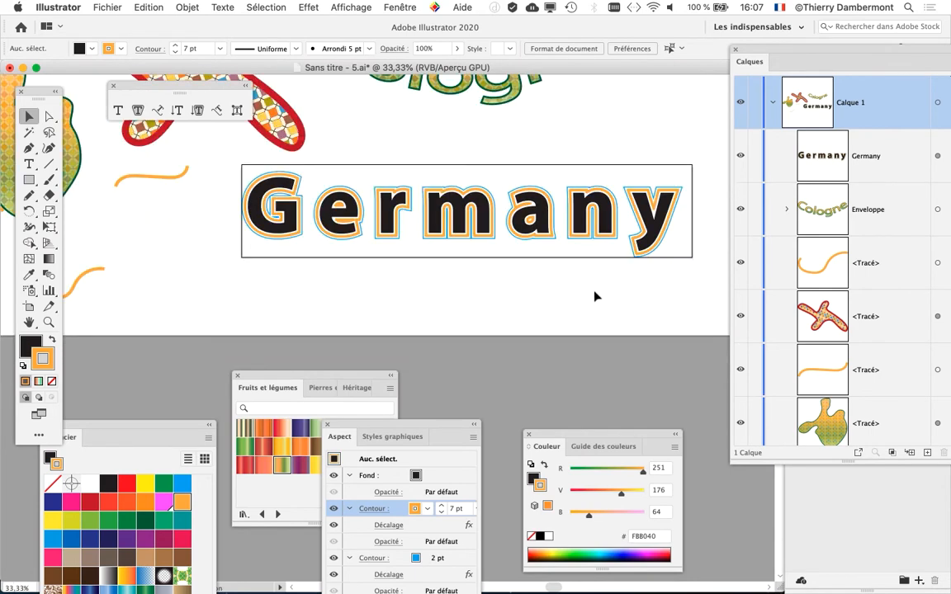
pyautogui.click(692, 257)
pyautogui.hscroll(2, 600, 293)
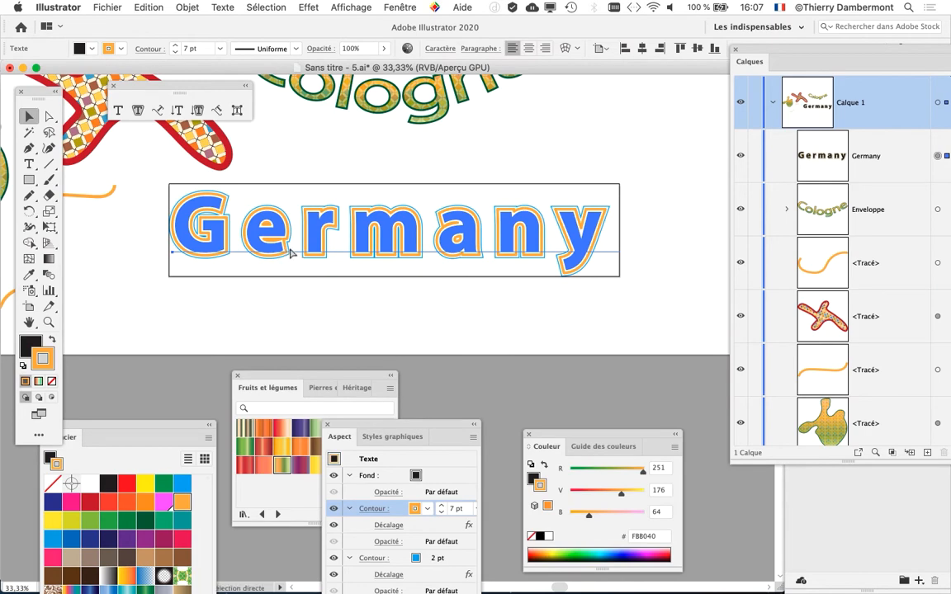
pyautogui.click(446, 312)
pyautogui.press('super+z')
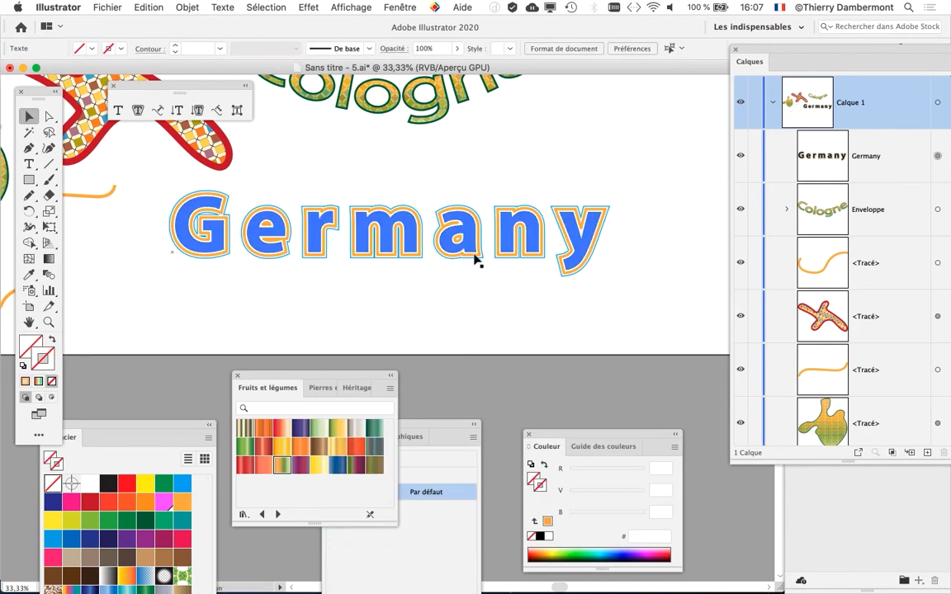
pyautogui.scroll(3, 474, 258)
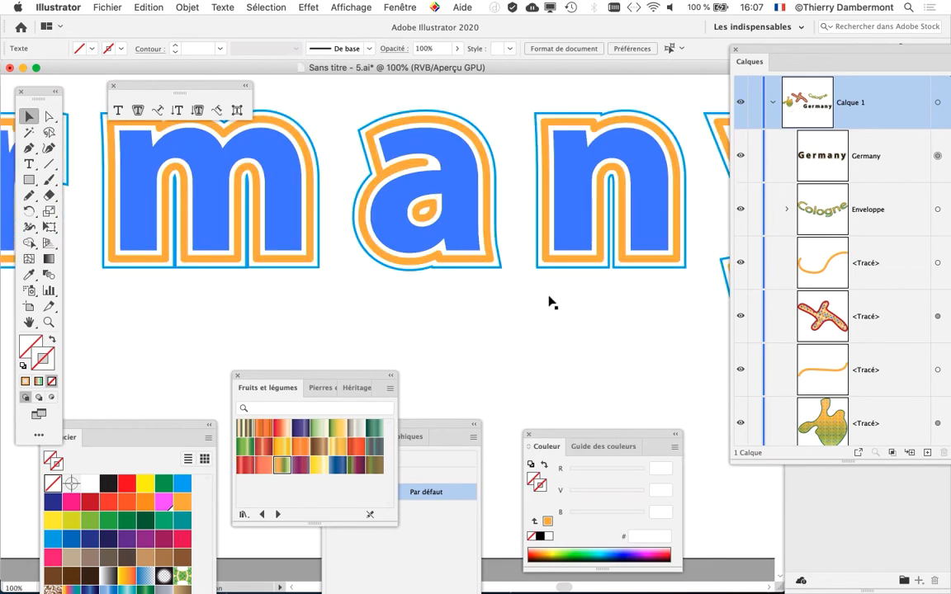
pyautogui.scroll(-2, 604, 357)
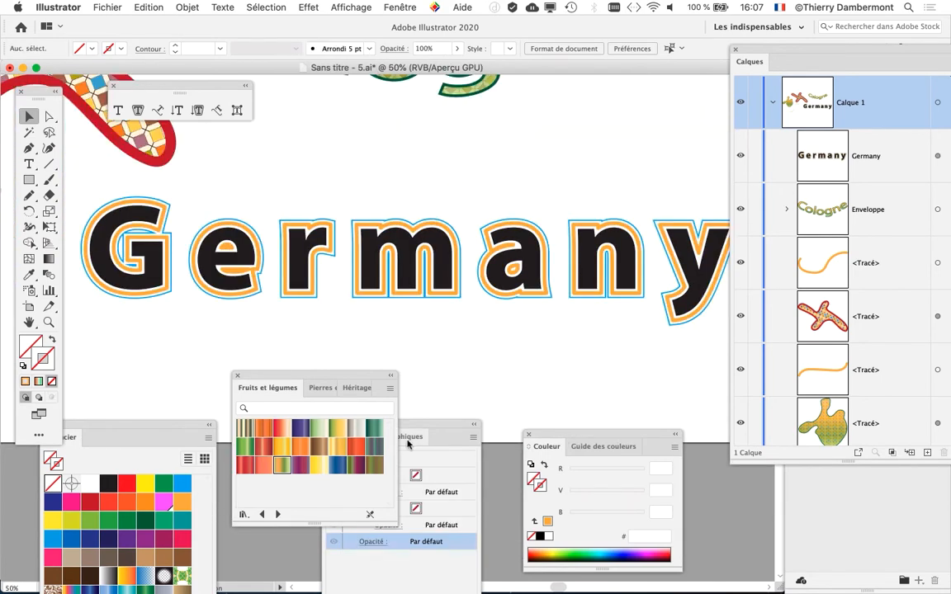
# Select the Germany text, bring the Appearance settings into view and set the blue stroke's weight to 7 pt.
pyautogui.click(424, 282)
pyautogui.moveTo(423, 424); pyautogui.dragTo(511, 312)
pyautogui.click(525, 446)
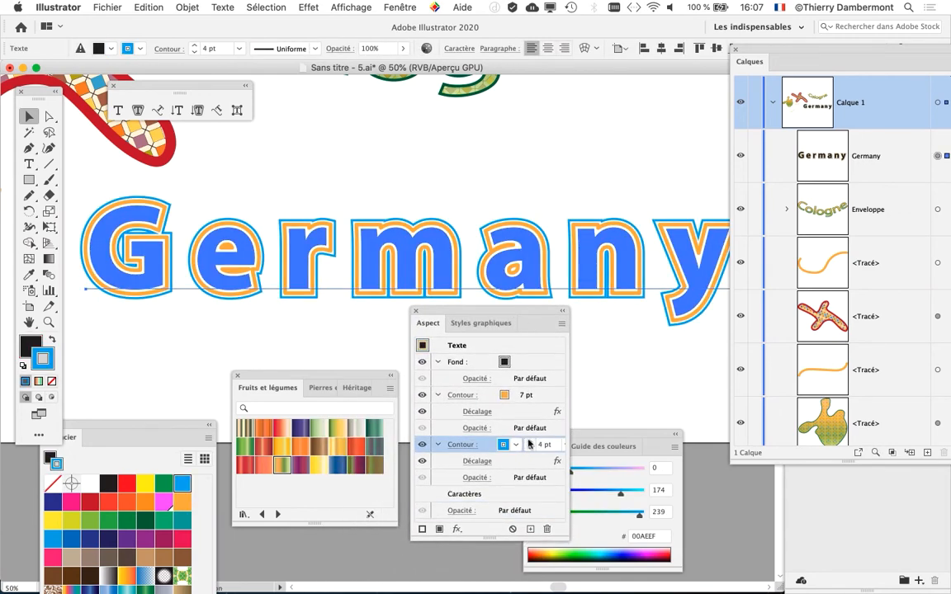
pyautogui.click(528, 440)
pyautogui.click(529, 440)
# Set the offset of the blue stroke to 8 mm, trying a larger distance first.
pyautogui.click(478, 462)
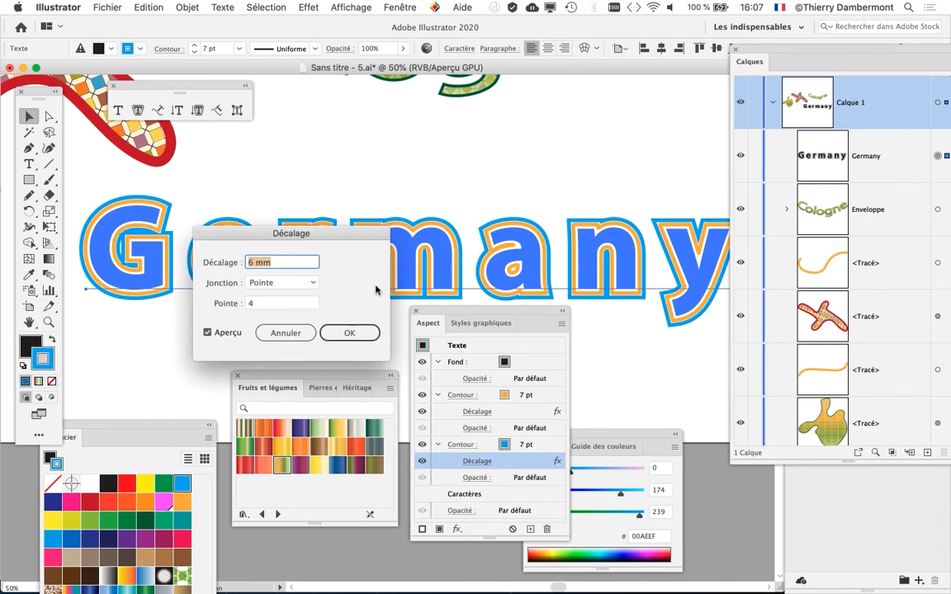
pyautogui.press('Return')
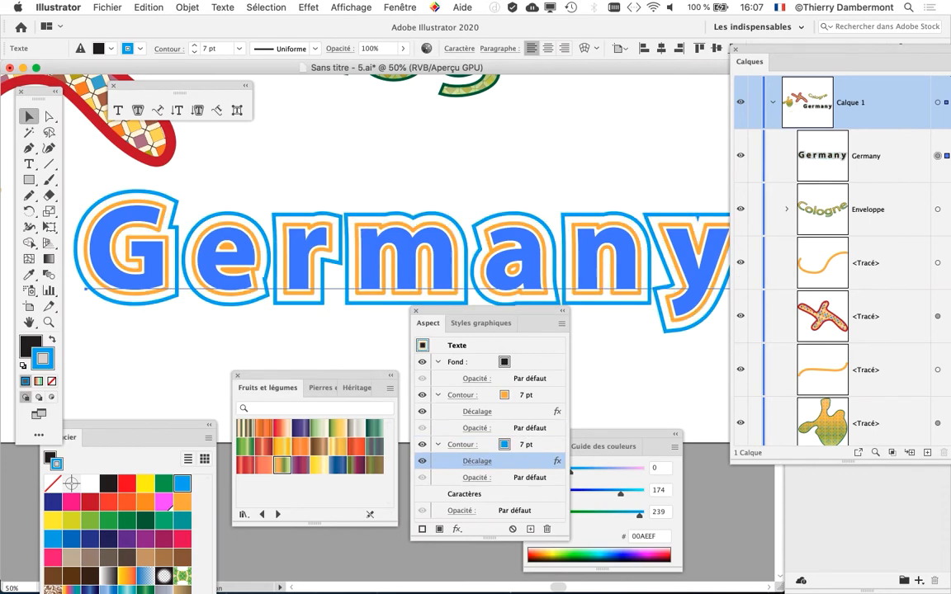
pyautogui.click(474, 462)
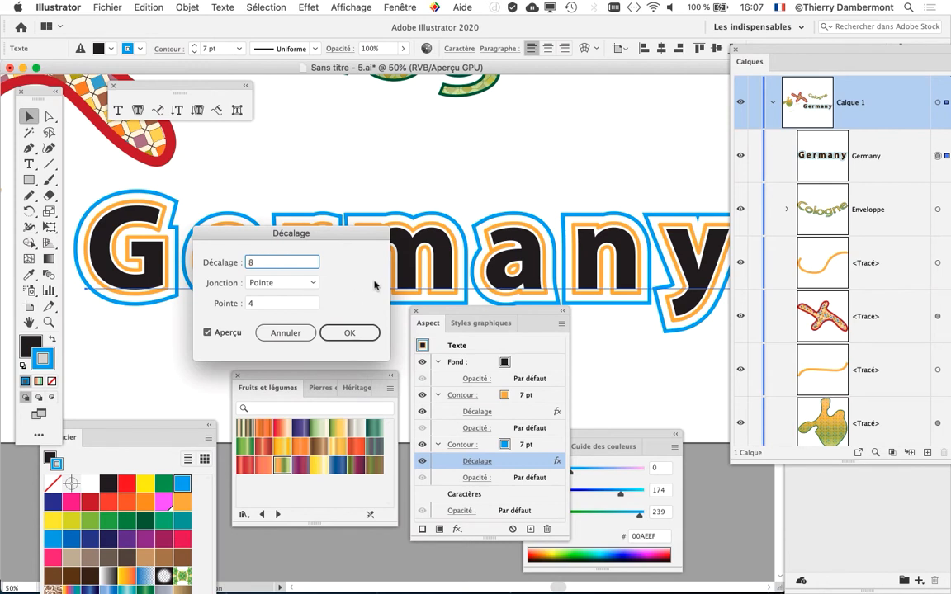
pyautogui.click(371, 336)
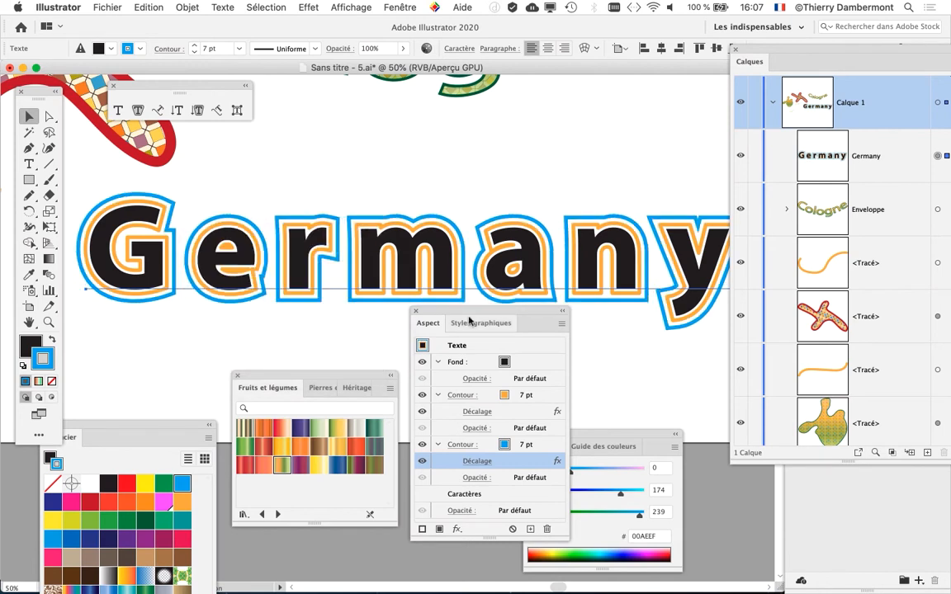
# Rearrange the Appearance and Layers panels so that they leave the whole Germany lettering uncovered.
pyautogui.moveTo(477, 314); pyautogui.dragTo(636, 43)
pyautogui.moveTo(723, 266); pyautogui.dragTo(712, 382)
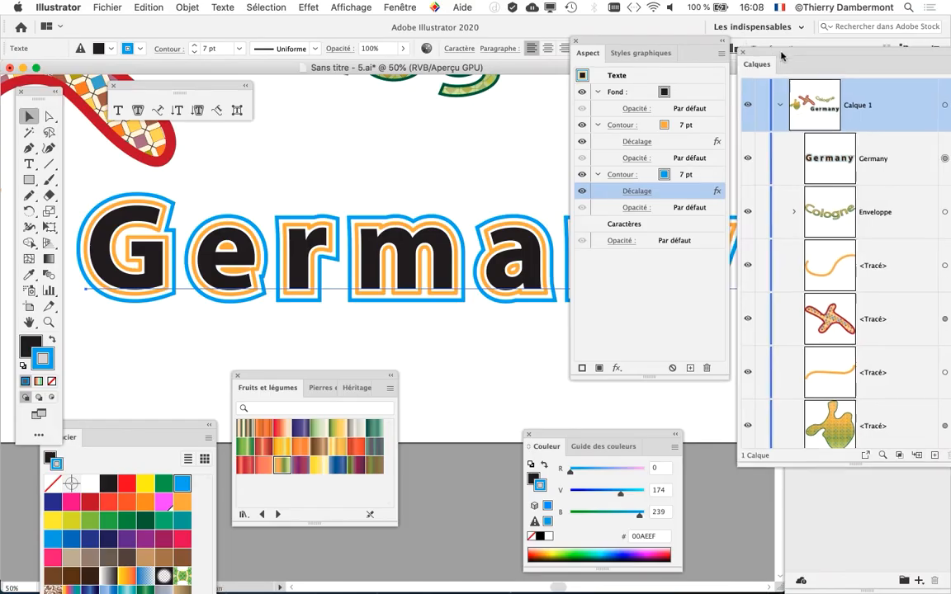
pyautogui.moveTo(768, 52); pyautogui.dragTo(856, 130)
pyautogui.moveTo(646, 41); pyautogui.dragTo(489, 382)
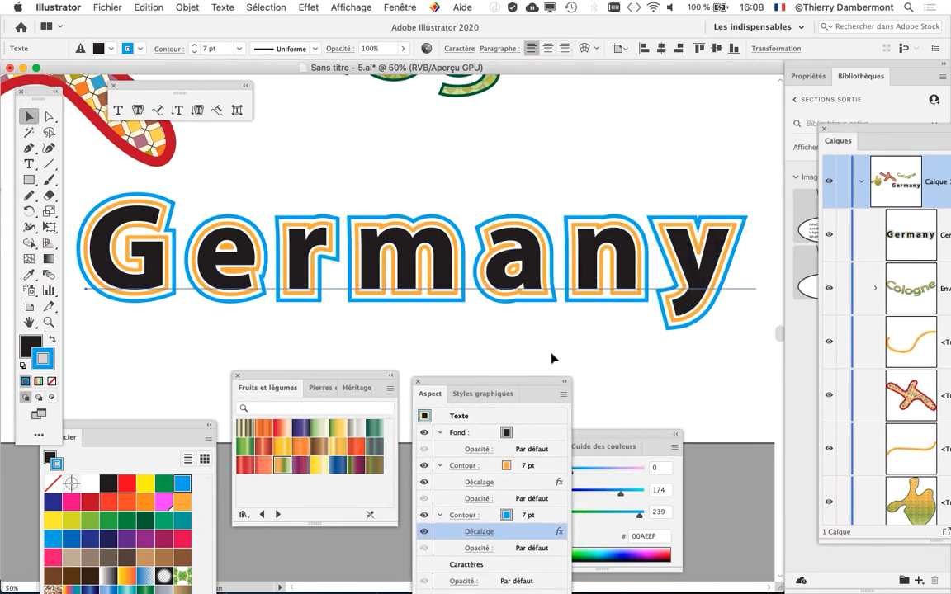
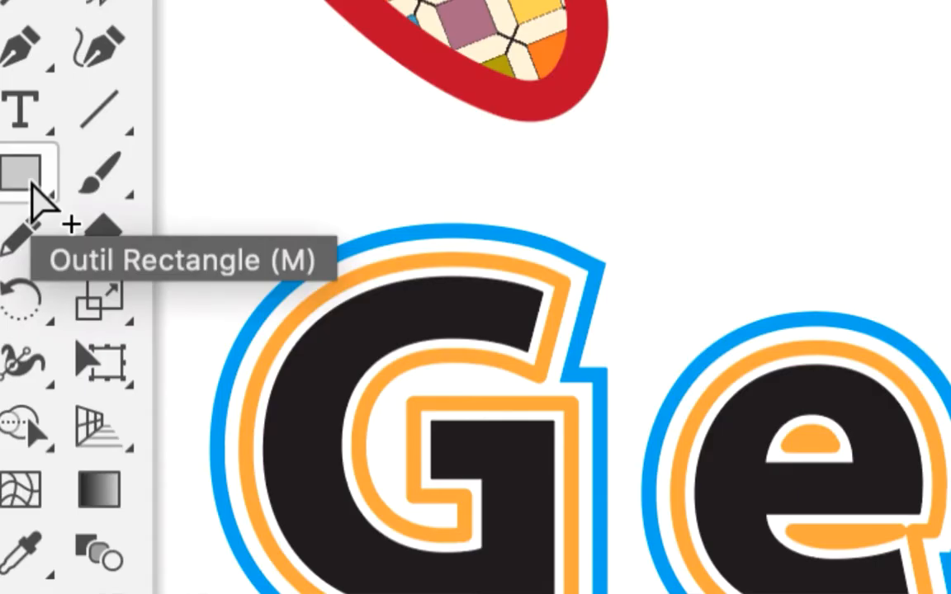
# Draw a large, slightly rotated triangle over the Germany lettering with the Polygon tool.
pyautogui.click(33, 185)
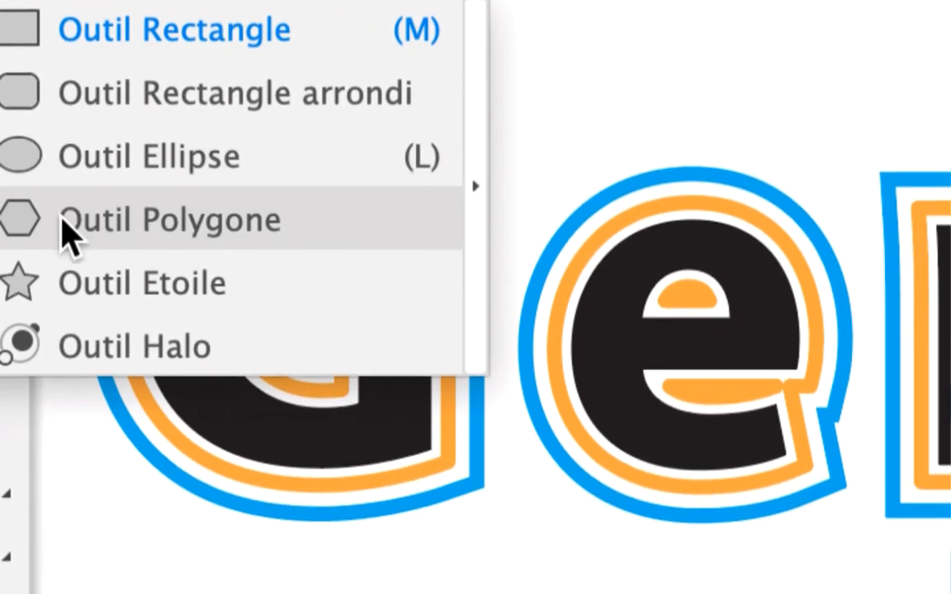
pyautogui.click(93, 371)
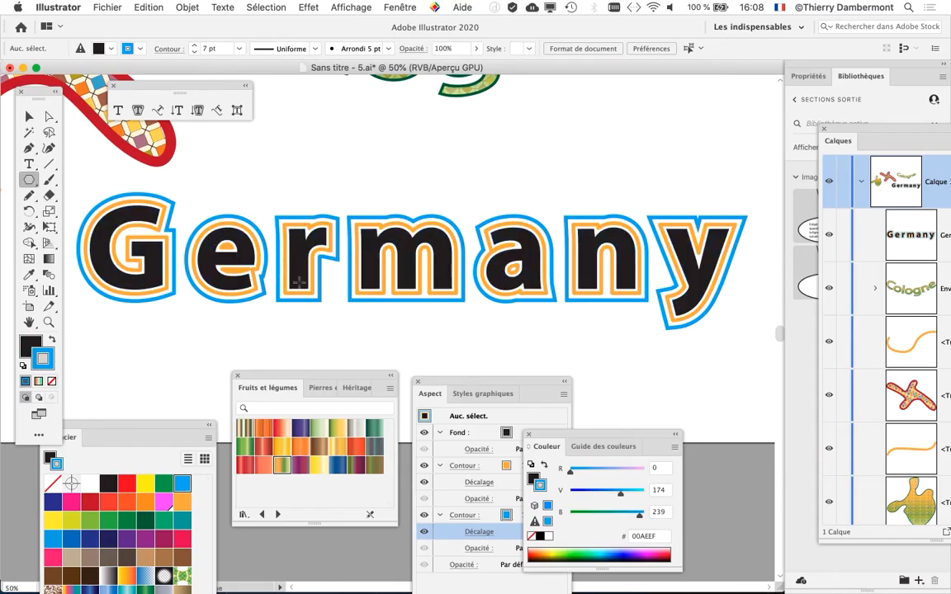
pyautogui.moveTo(338, 281)
pyautogui.mouseDown()
pyautogui.moveTo(462, 253)
pyautogui.moveTo(444, 244)
pyautogui.moveTo(518, 246)
pyautogui.moveTo(462, 248)
pyautogui.moveTo(474, 273)
pyautogui.moveTo(535, 226)
pyautogui.moveTo(535, 214)
pyautogui.moveTo(537, 250)
pyautogui.moveTo(495, 356)
pyautogui.moveTo(421, 346)
pyautogui.moveTo(447, 382)
pyautogui.mouseUp()
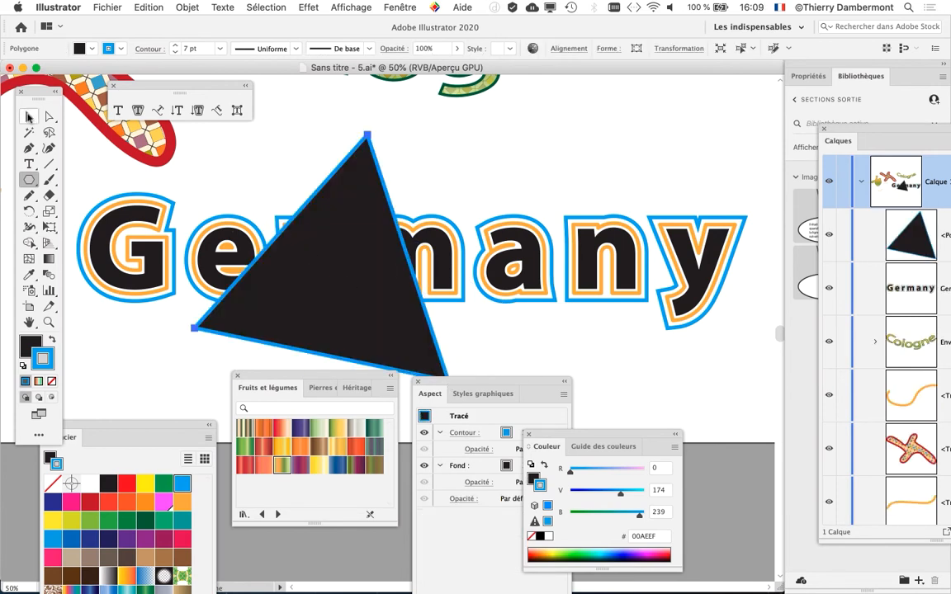
# Give the triangle an orange gradient fill without a stroke and shift it over the middle letters of Germany.
pyautogui.press('v')
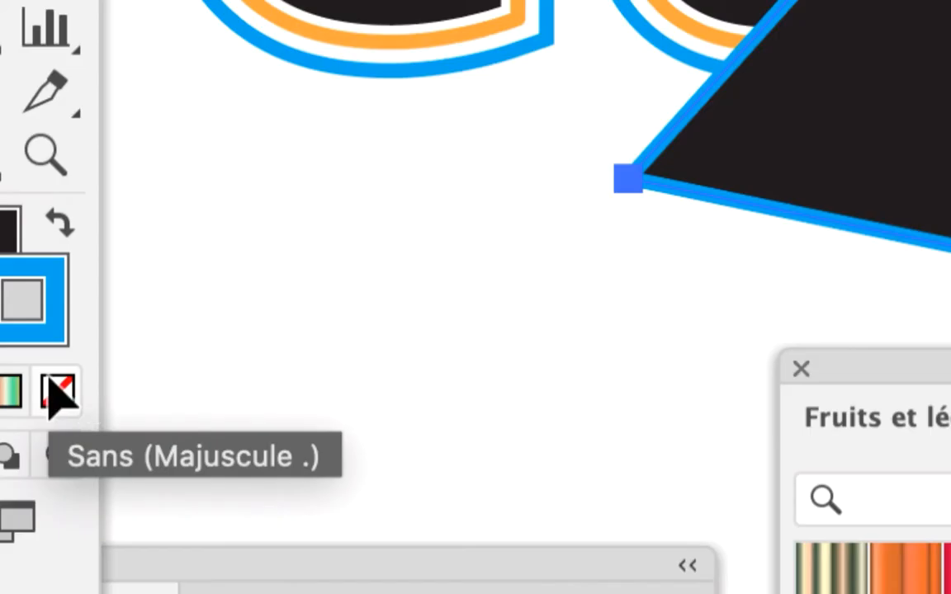
pyautogui.click(51, 381)
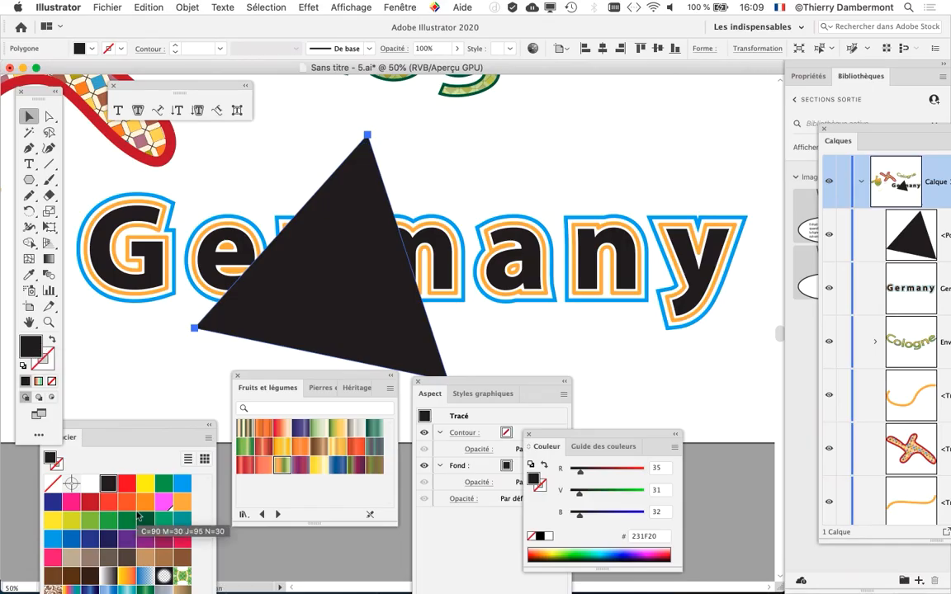
pyautogui.click(299, 446)
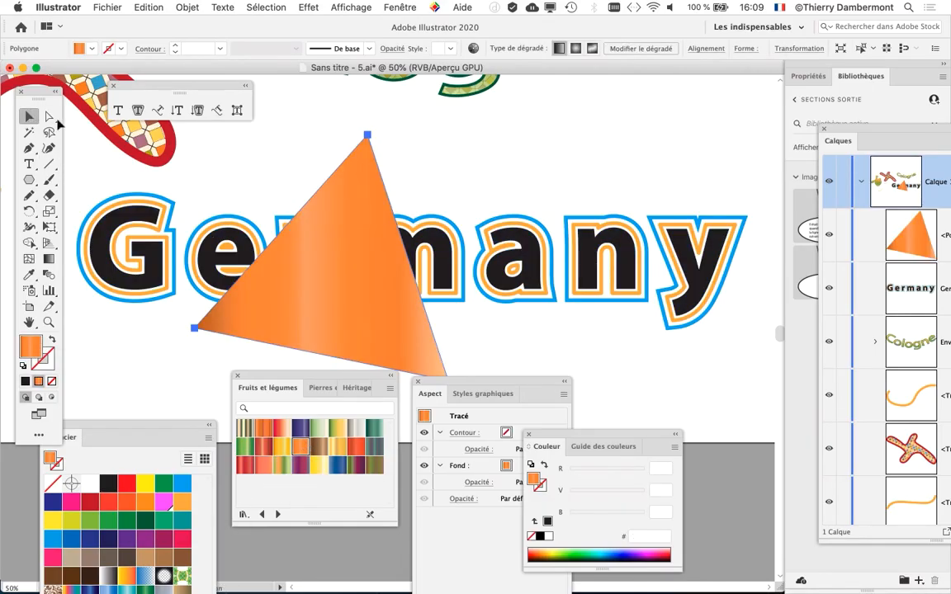
pyautogui.moveTo(365, 190); pyautogui.dragTo(478, 169)
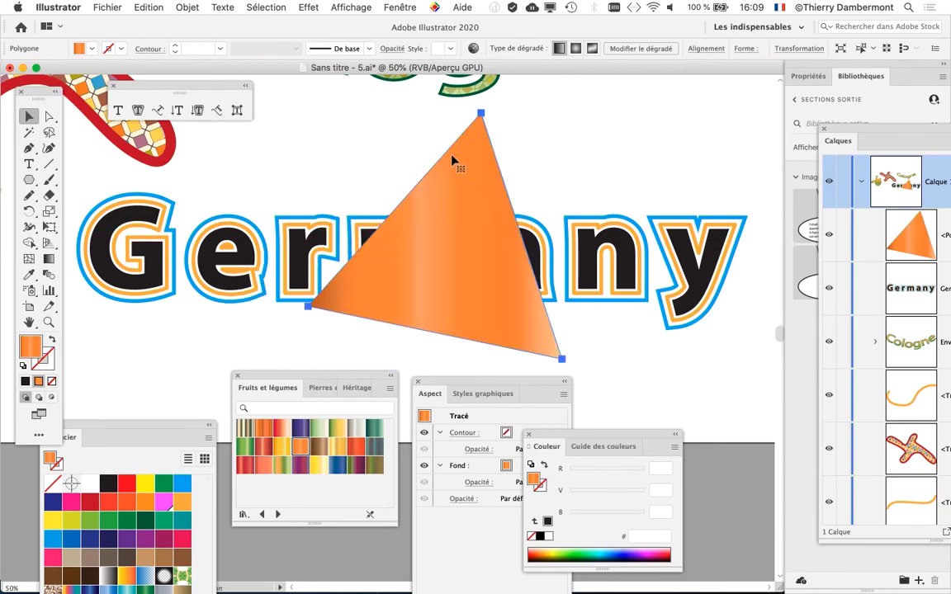
# Place the triangle directly beneath the Germany text in the layer order and clear the view of the lettering.
pyautogui.moveTo(860, 132); pyautogui.dragTo(670, 29)
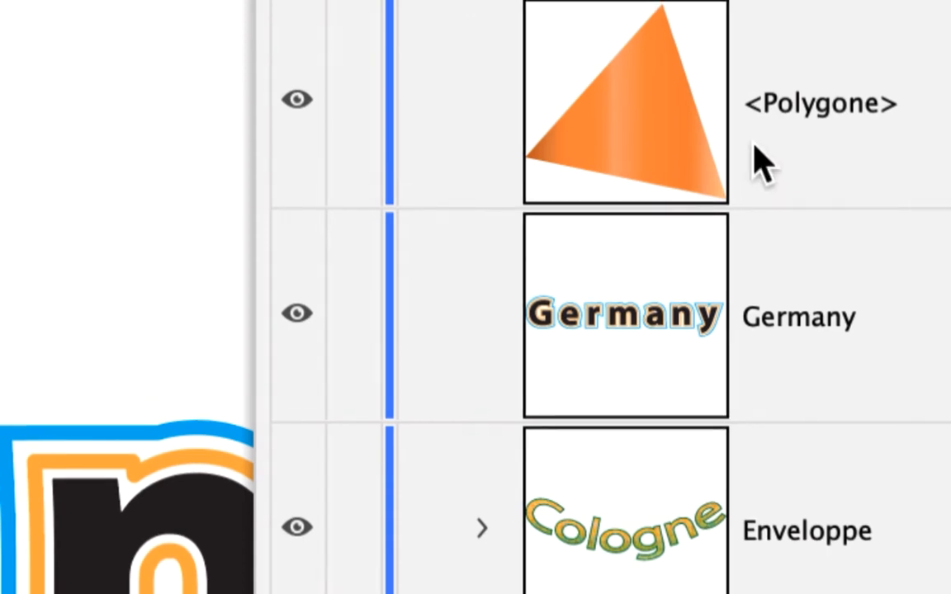
pyautogui.moveTo(768, 142); pyautogui.dragTo(774, 288)
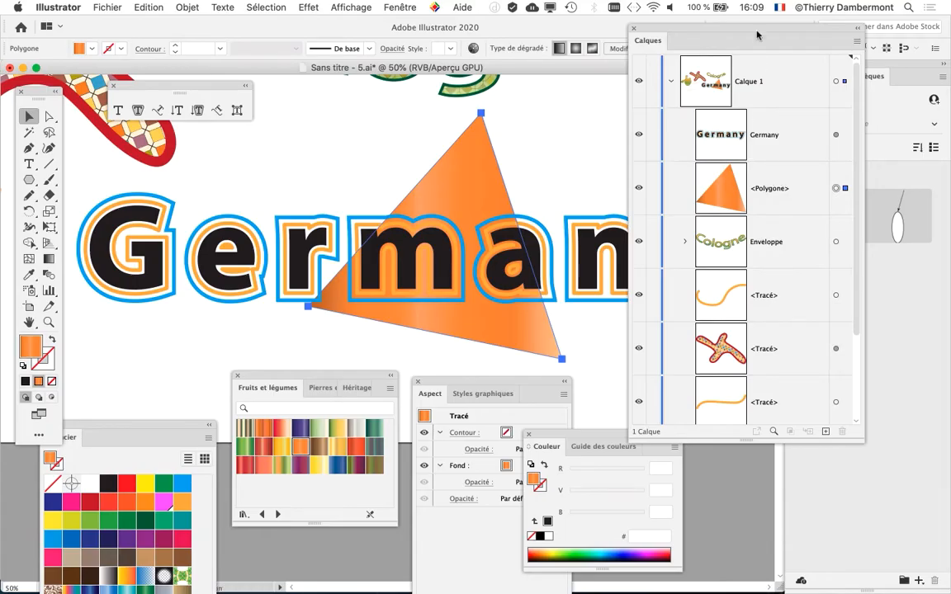
pyautogui.moveTo(696, 23); pyautogui.dragTo(781, 37)
pyautogui.hscroll(3, 556, 237)
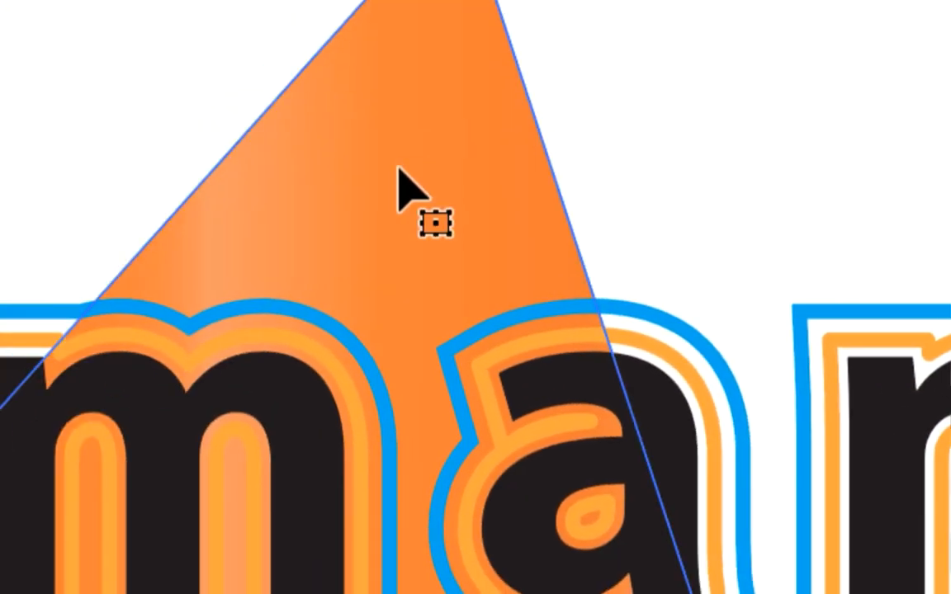
# Try a light green gradient on the triangle, fill it with the dark green gradient from Fruits et légumes and deselect it.
pyautogui.click(399, 171)
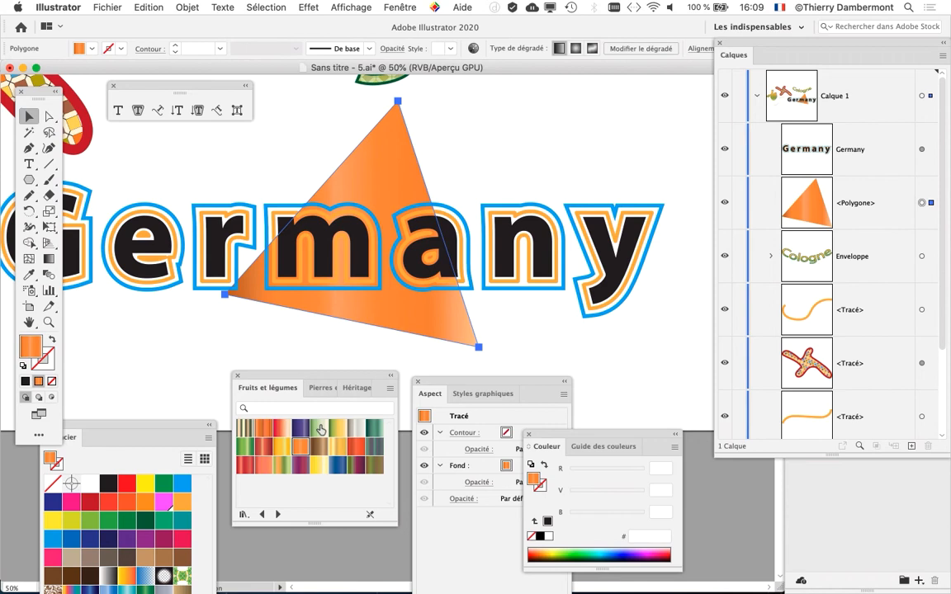
pyautogui.click(320, 429)
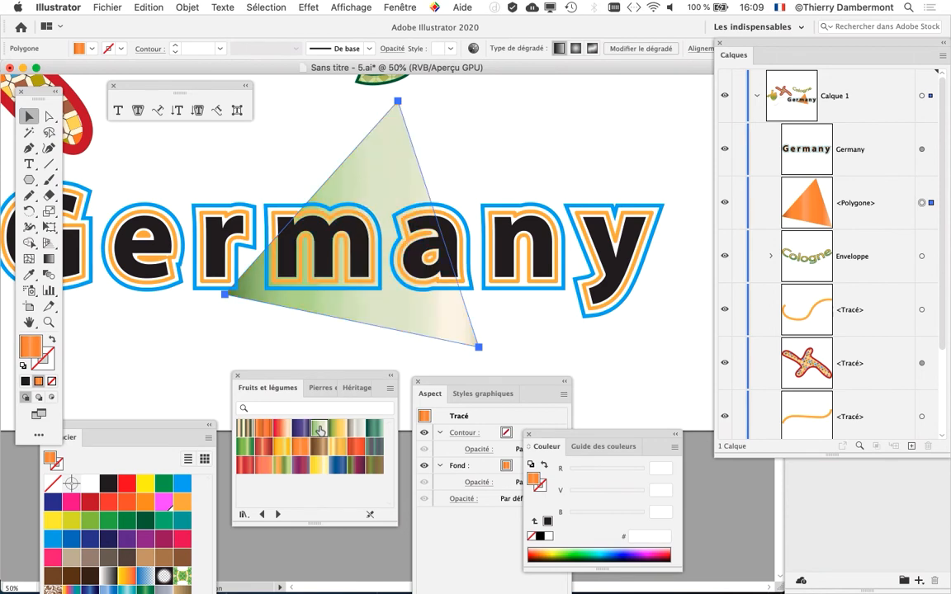
pyautogui.click(371, 430)
pyautogui.click(491, 122)
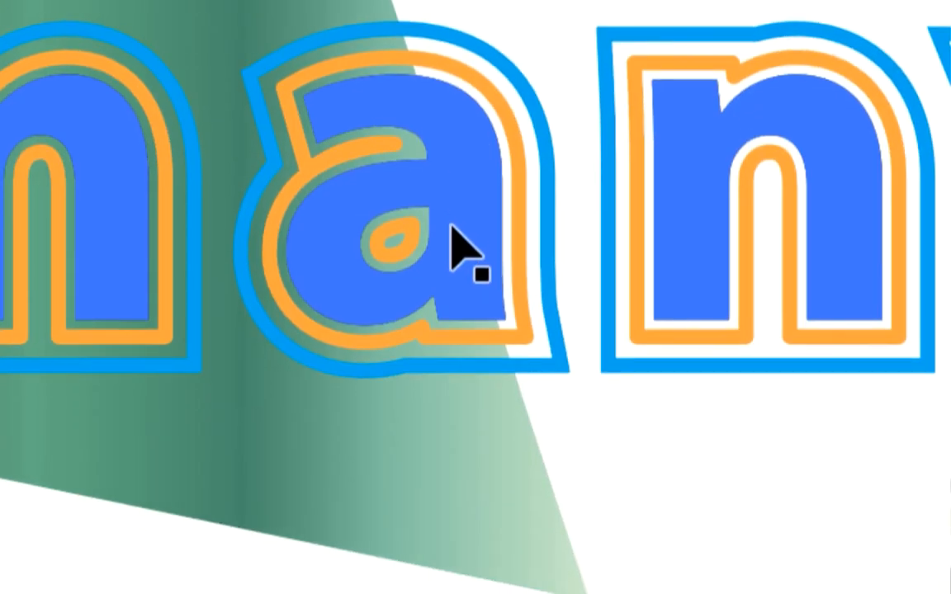
# Duplicate the black fill of the Germany text and place the copy below the blue stroke in the appearance stack.
pyautogui.click(398, 510)
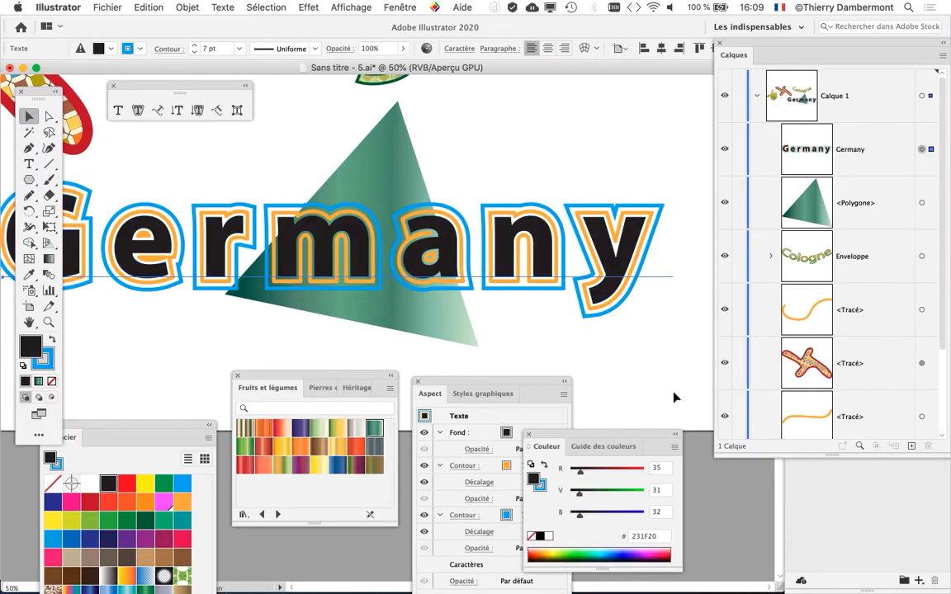
pyautogui.moveTo(505, 382); pyautogui.dragTo(615, 50)
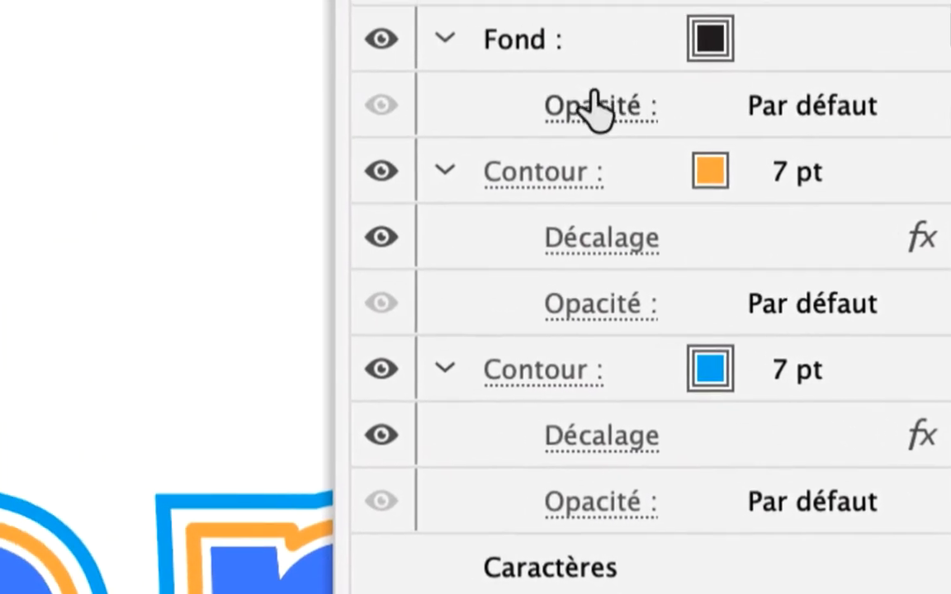
pyautogui.click(601, 81)
pyautogui.moveTo(611, 95); pyautogui.dragTo(645, 310)
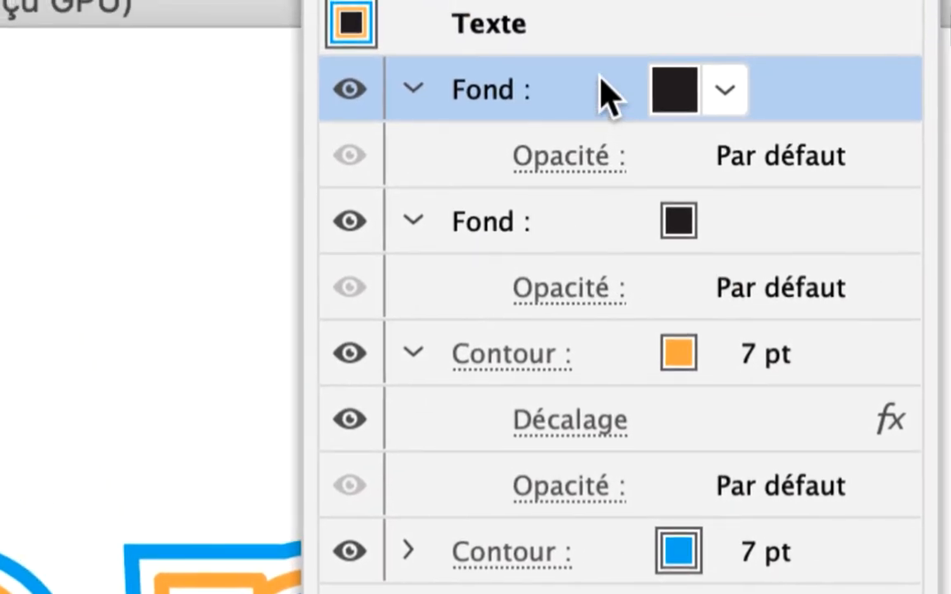
pyautogui.moveTo(605, 95); pyautogui.dragTo(599, 183)
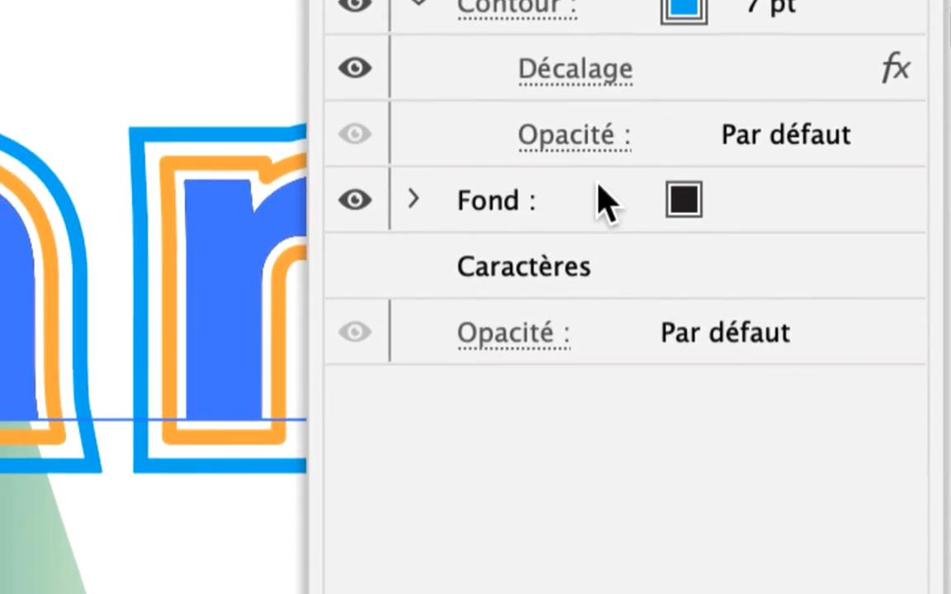
# Change the lower fill of the Germany text from the appearance stack to the light grey swatch (A7A9AC).
pyautogui.click(615, 241)
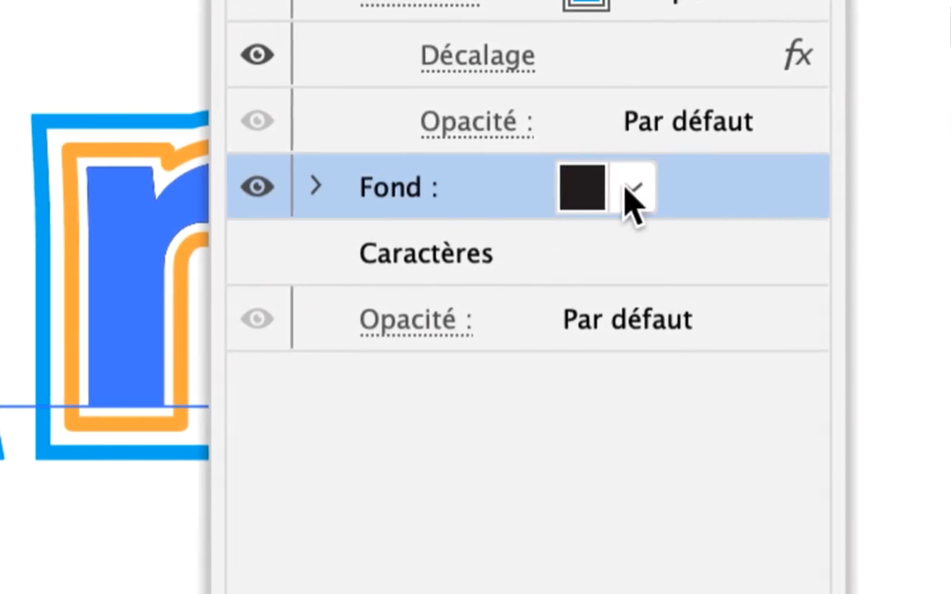
pyautogui.click(718, 234)
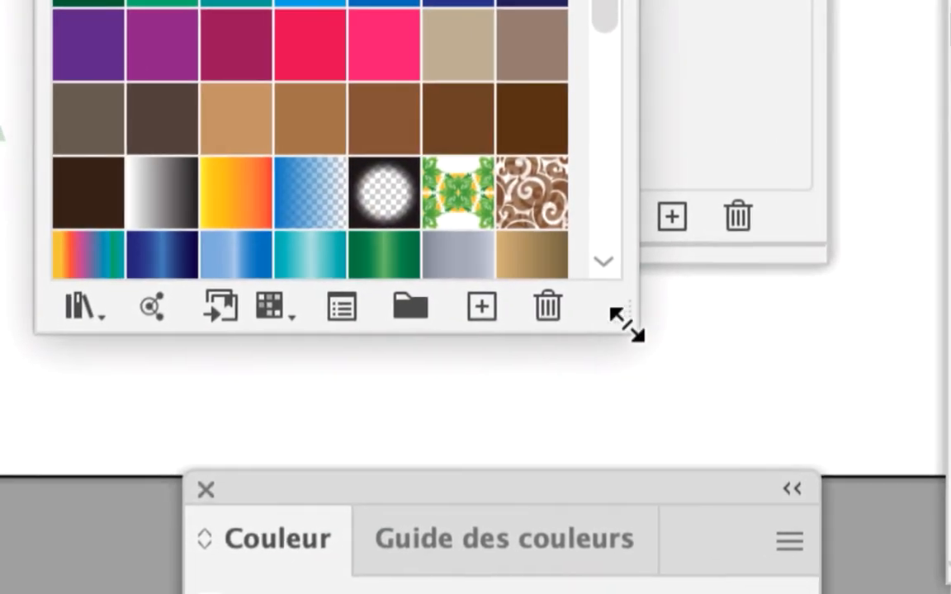
pyautogui.moveTo(627, 326); pyautogui.dragTo(626, 372)
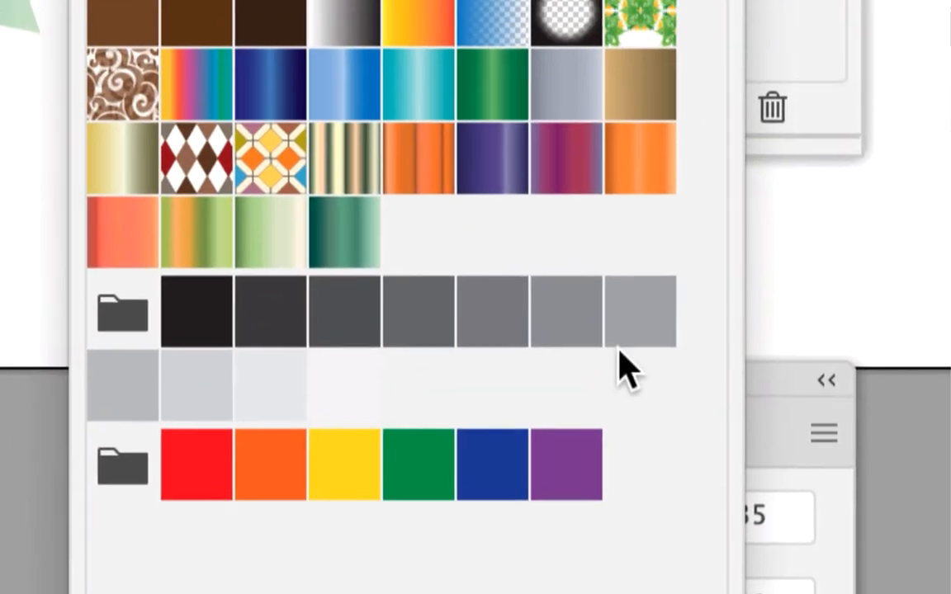
pyautogui.click(621, 347)
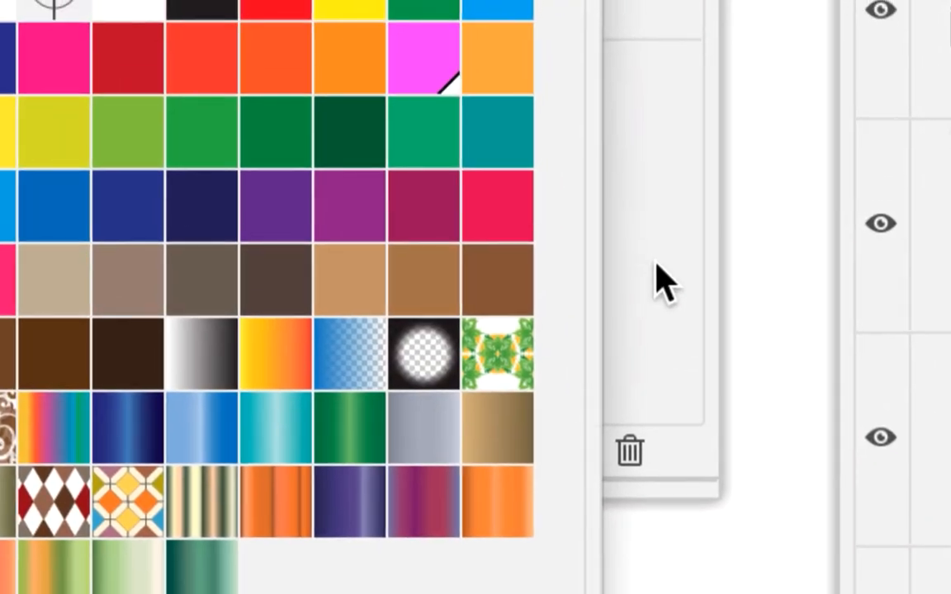
pyautogui.click(656, 259)
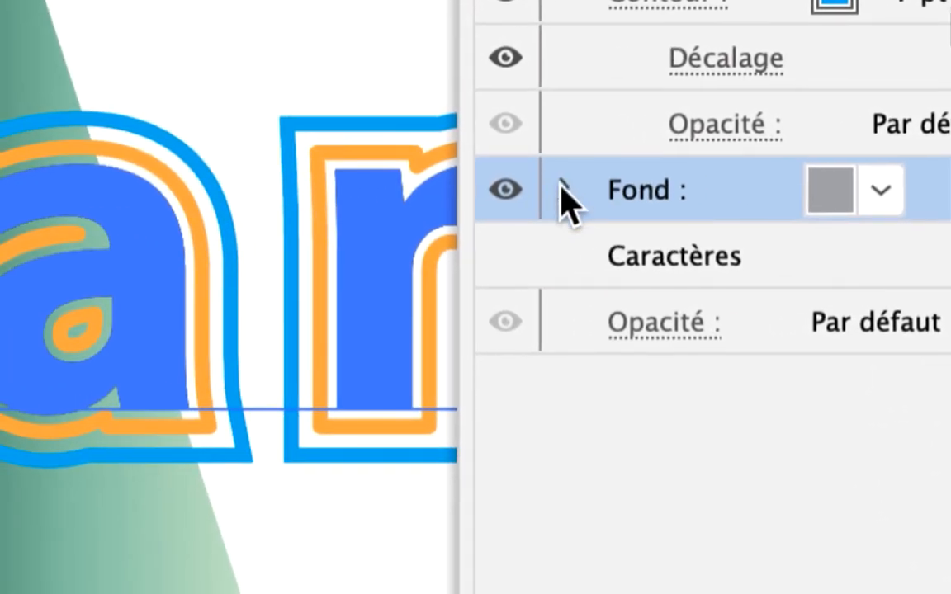
# Add a Décalage path effect to the lower grey fill, trying 6 mm before setting the offset to 8 mm.
pyautogui.click(326, 184)
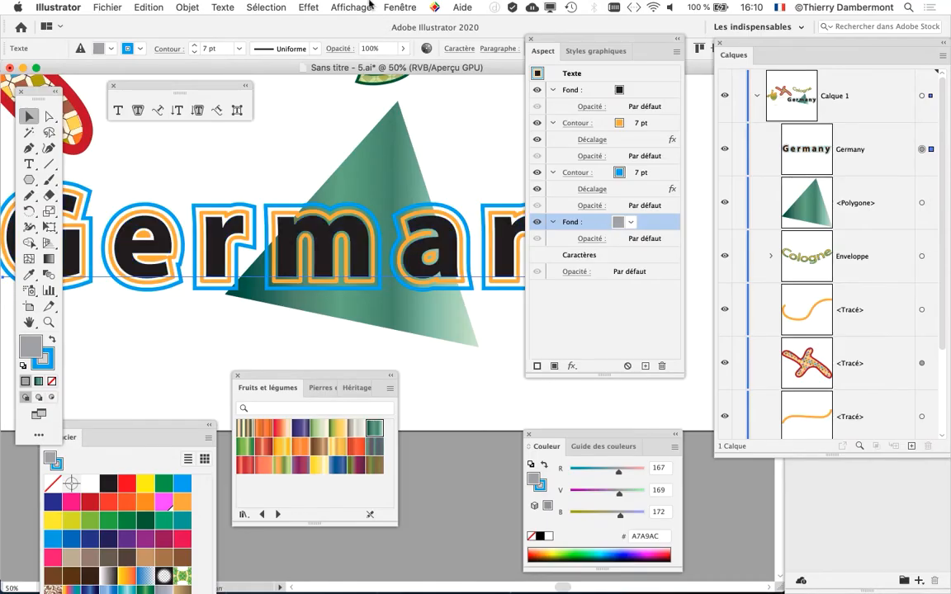
pyautogui.click(308, 7)
pyautogui.moveTo(328, 191)
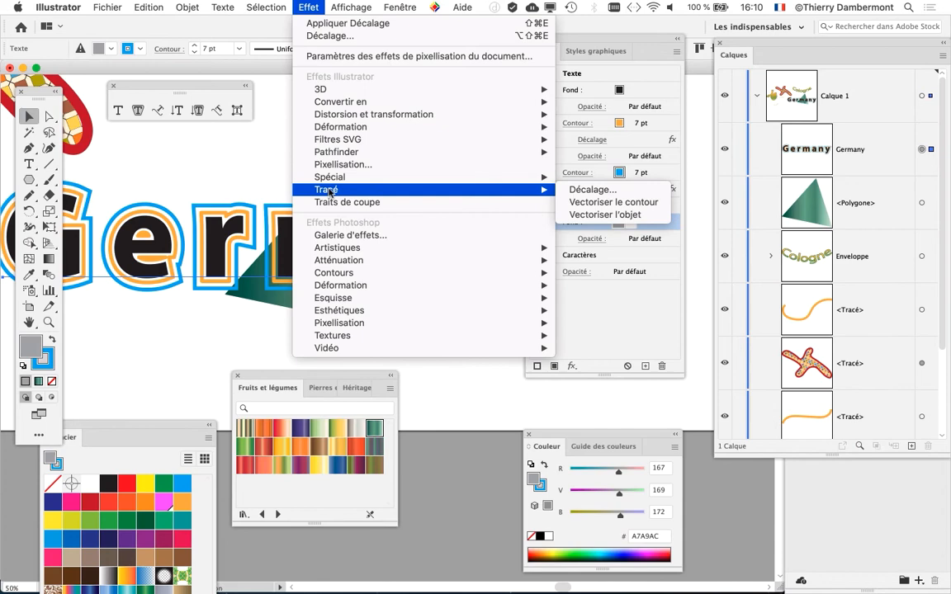
pyautogui.click(596, 198)
pyautogui.moveTo(328, 239); pyautogui.dragTo(245, 170)
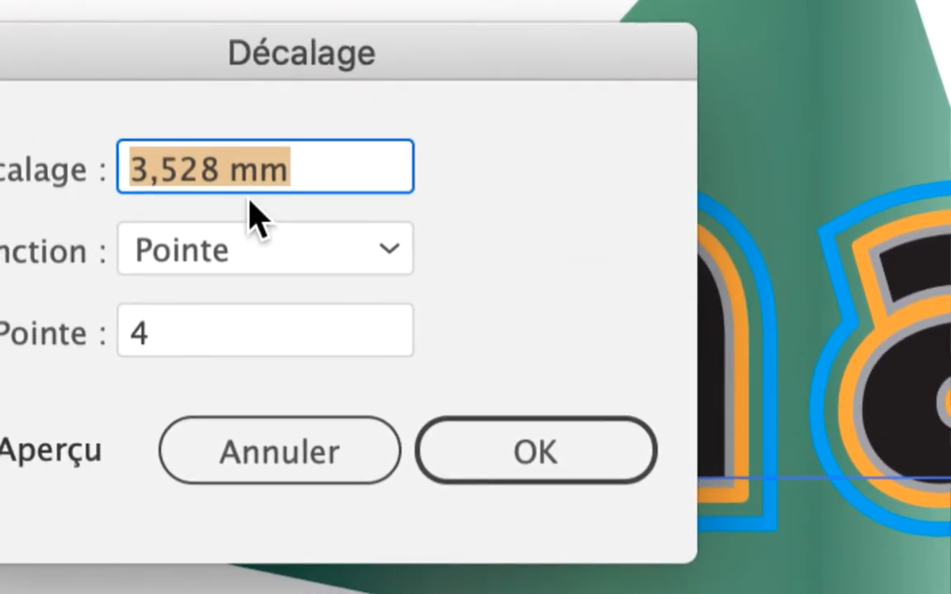
pyautogui.write('6')
pyautogui.press('Tab')
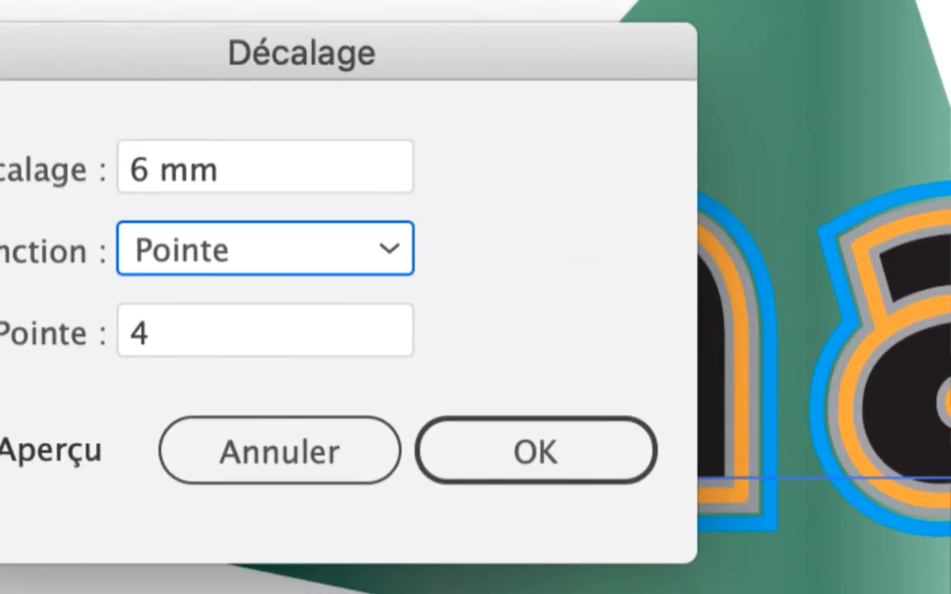
pyautogui.moveTo(221, 170); pyautogui.dragTo(105, 160)
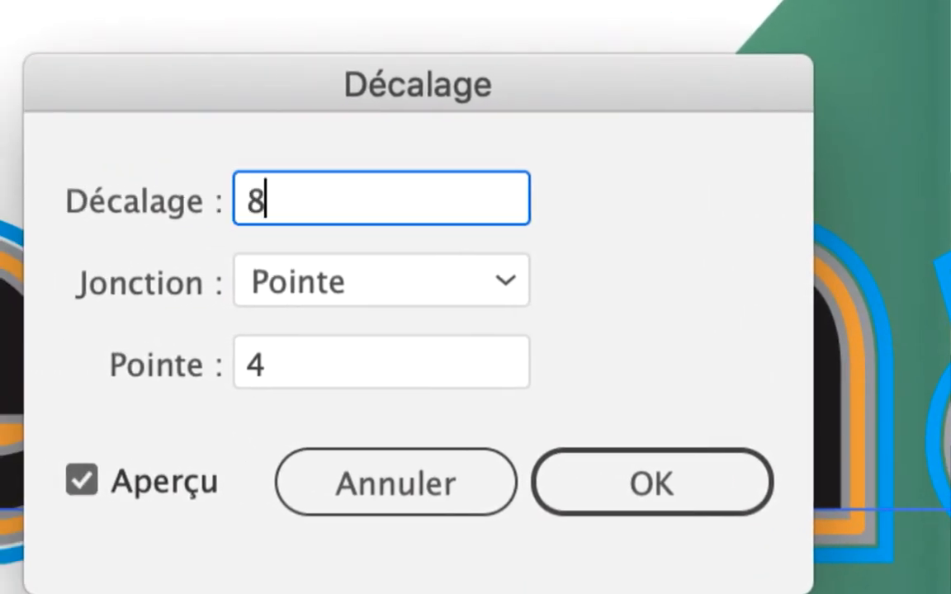
pyautogui.write('8')
pyautogui.press('Tab')
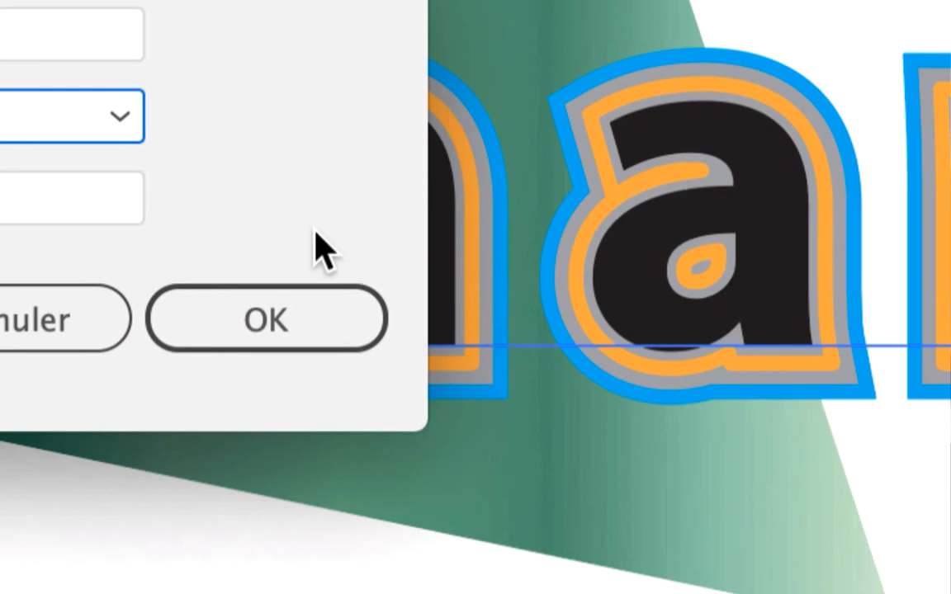
pyautogui.click(252, 429)
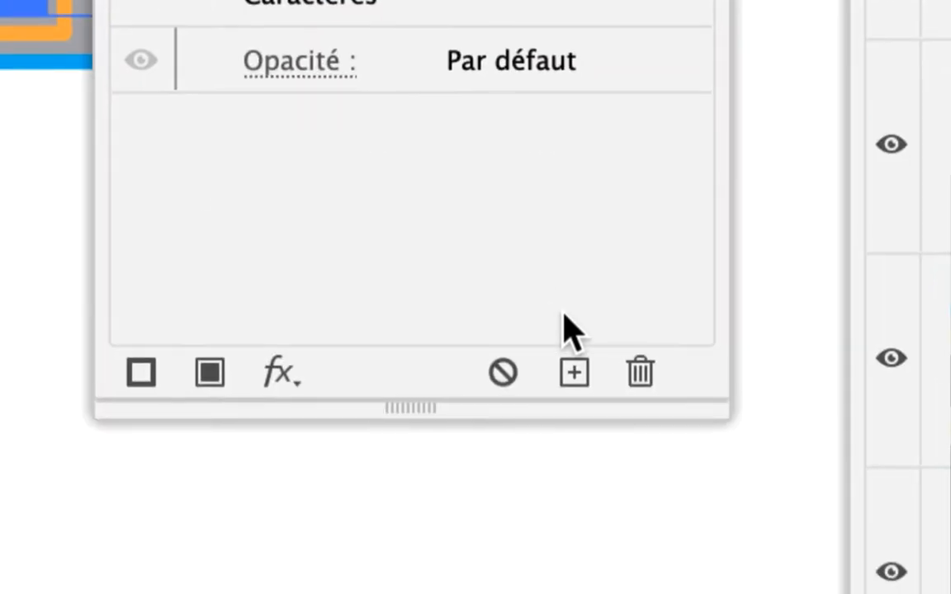
# Try green, red, yellow-green, the Aubergine gradient, a purple-red gradient, the Carotte gradient and dark grey on the lower fill.
pyautogui.click(594, 553)
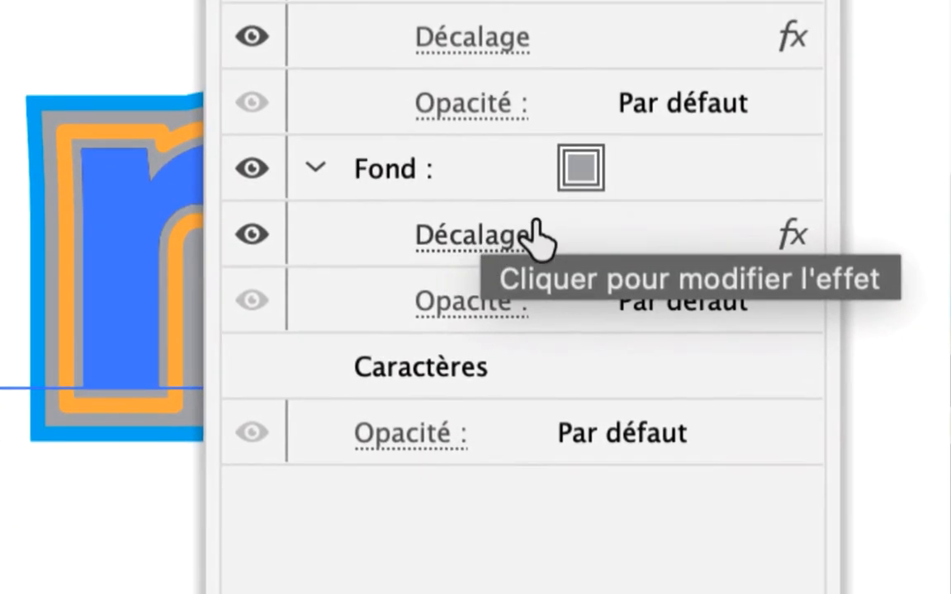
pyautogui.click(668, 150)
pyautogui.click(679, 152)
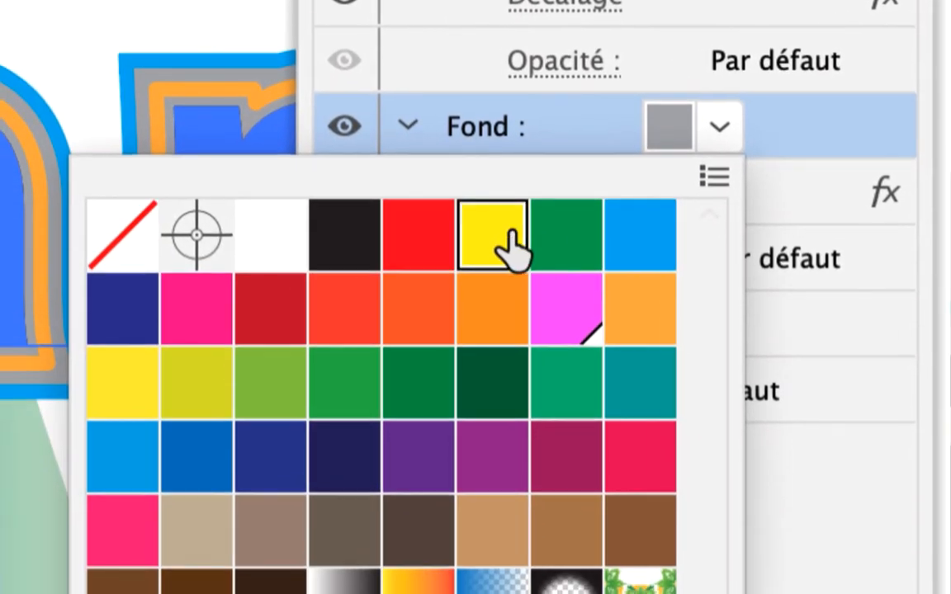
pyautogui.click(330, 312)
pyautogui.click(518, 248)
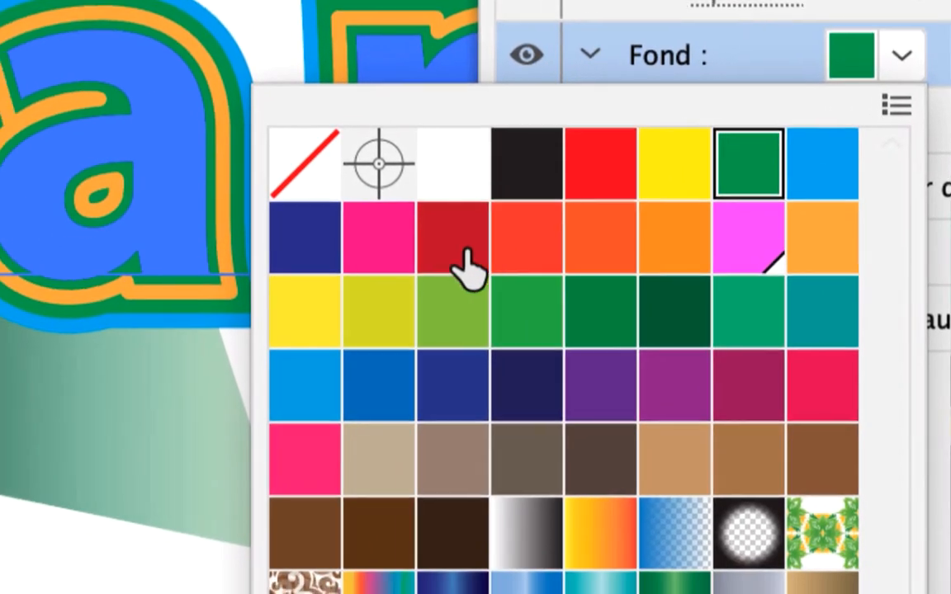
pyautogui.click(466, 265)
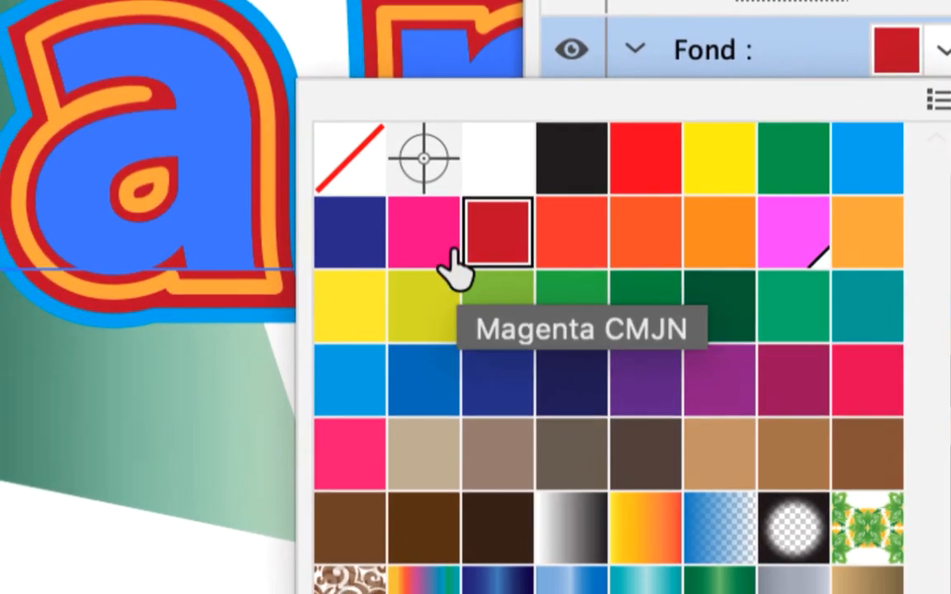
pyautogui.click(381, 318)
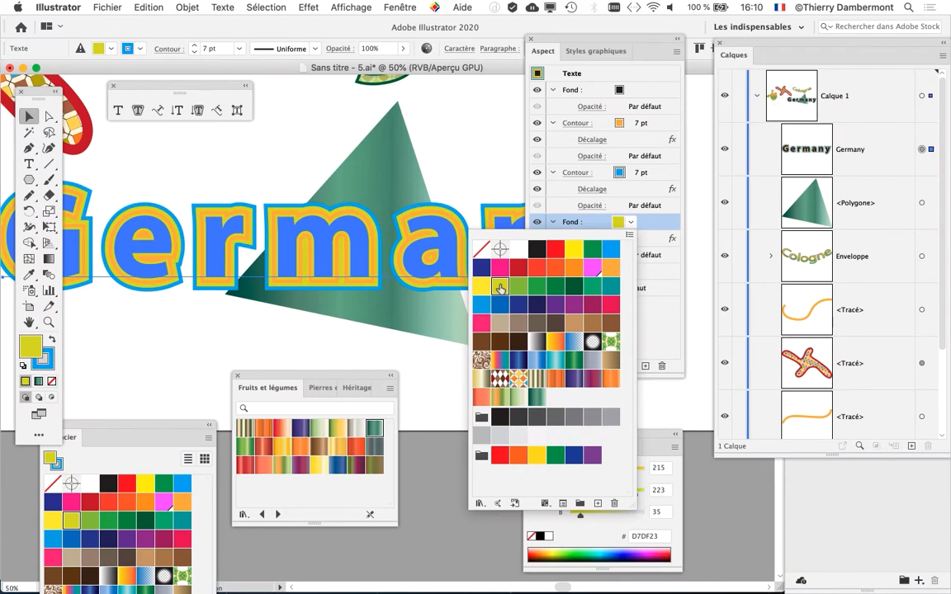
pyautogui.click(575, 380)
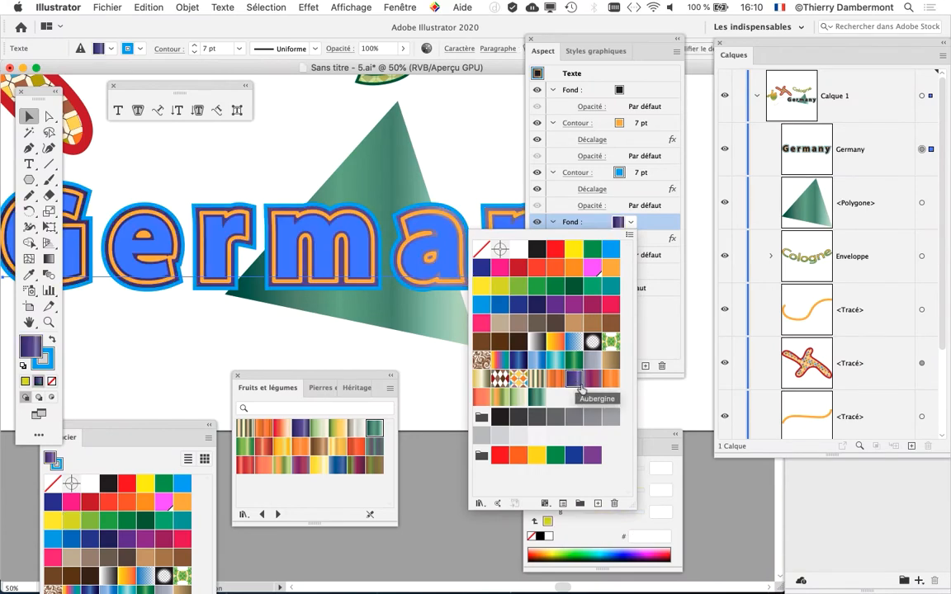
pyautogui.click(593, 379)
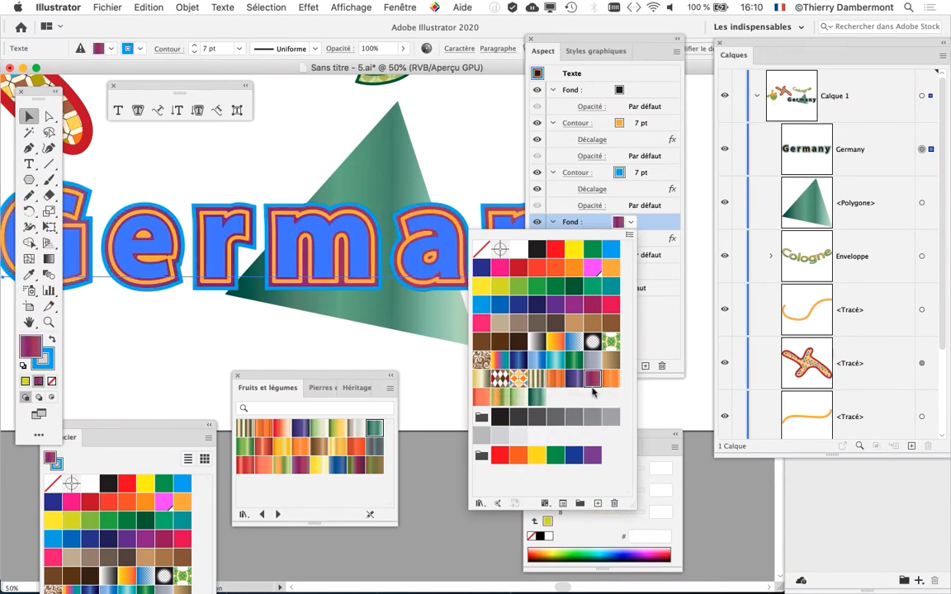
pyautogui.click(610, 380)
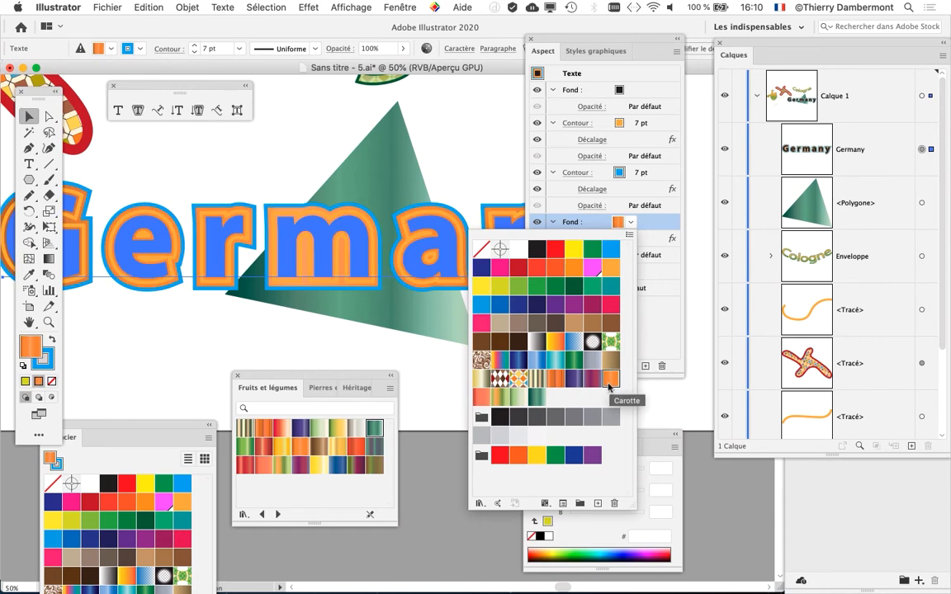
pyautogui.click(556, 418)
pyautogui.click(539, 419)
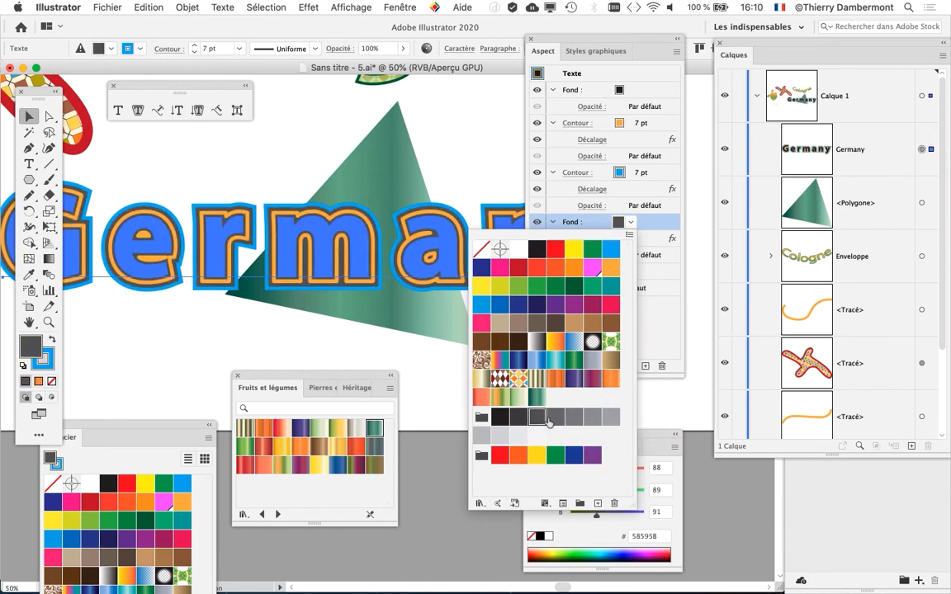
# Set the lower fill of the Germany text to white (Blanc) and deselect the text.
pyautogui.click(522, 250)
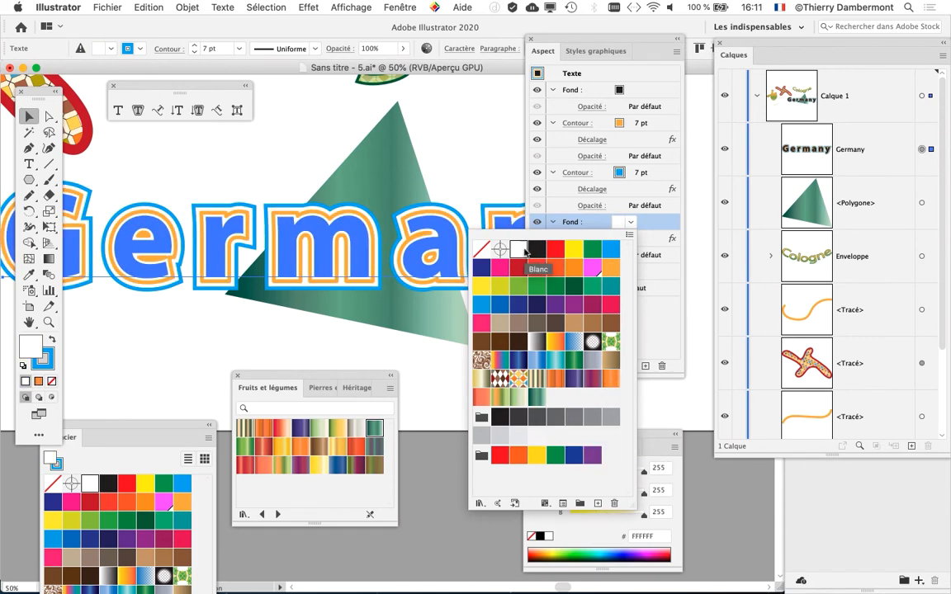
pyautogui.click(464, 149)
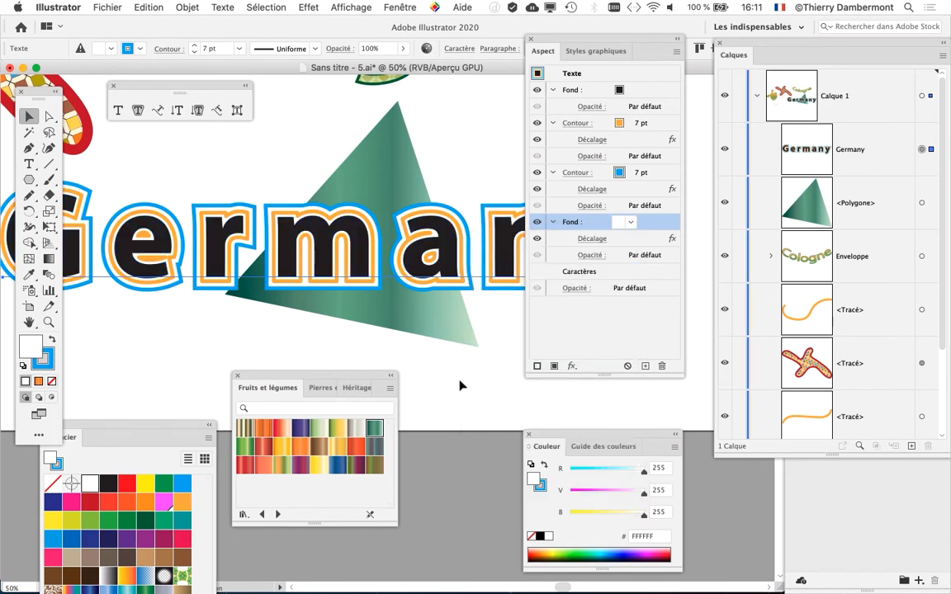
pyautogui.click(459, 125)
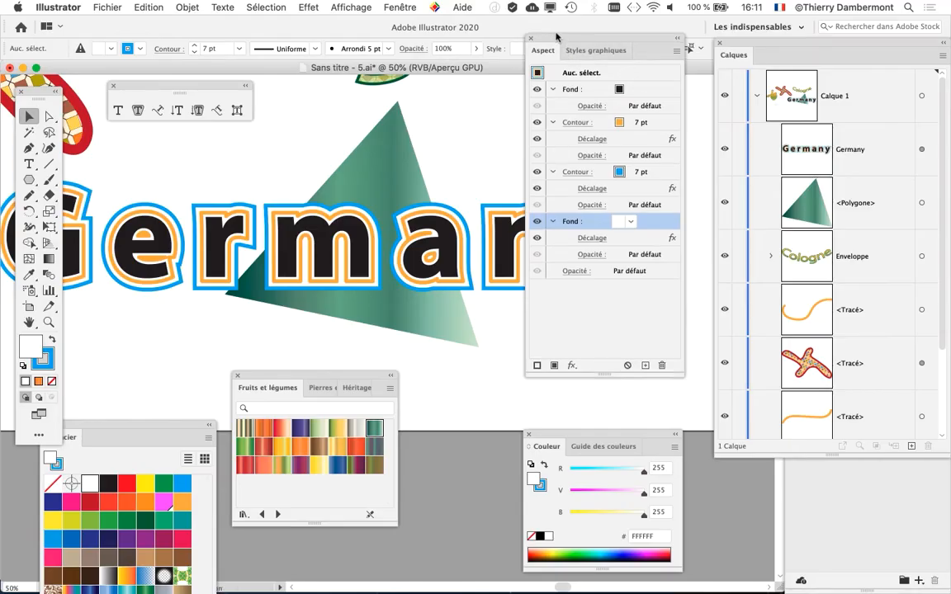
# Extend the artboard's lower edge to a height of about 610 mm, making room beneath the Germany text.
pyautogui.moveTo(563, 52); pyautogui.dragTo(607, 341)
pyautogui.scroll(-1, 371, 327)
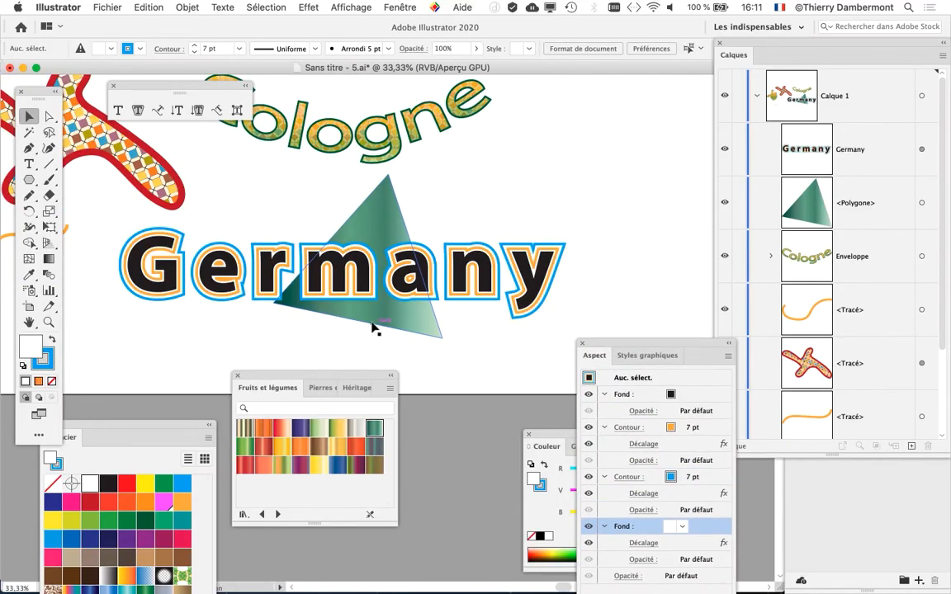
pyautogui.moveTo(503, 218); pyautogui.dragTo(371, 192)
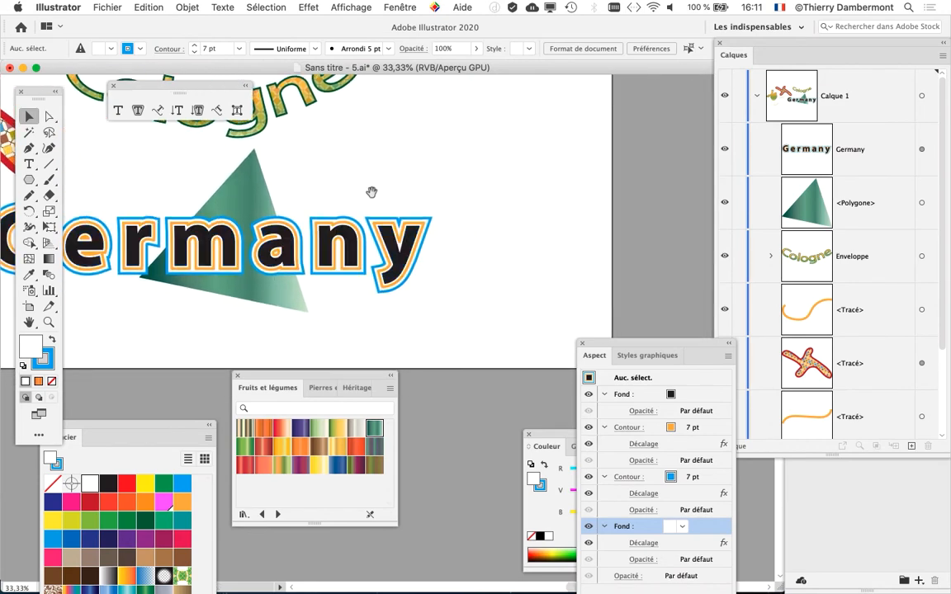
pyautogui.scroll(-1, 322, 322)
pyautogui.moveTo(394, 257); pyautogui.dragTo(440, 167)
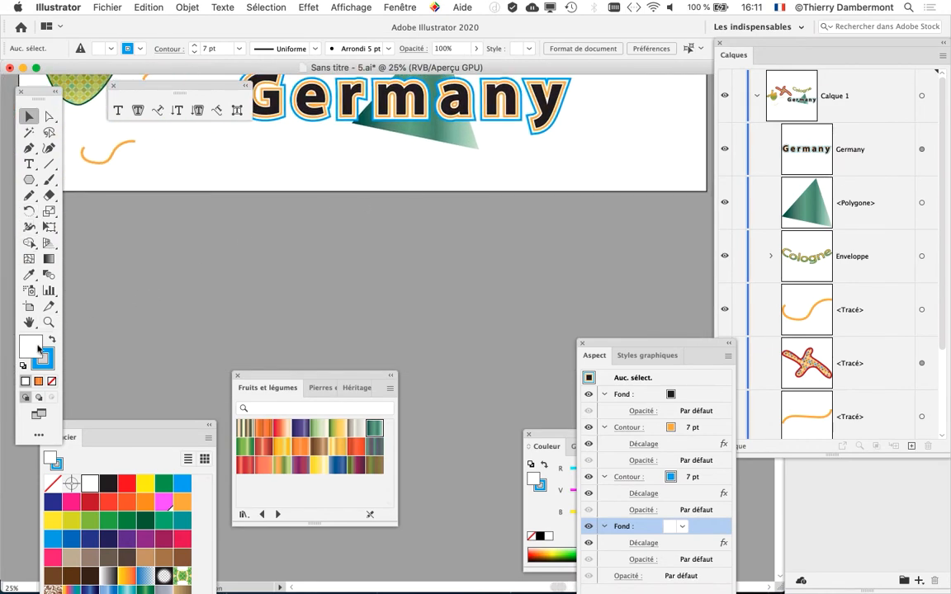
pyautogui.click(29, 308)
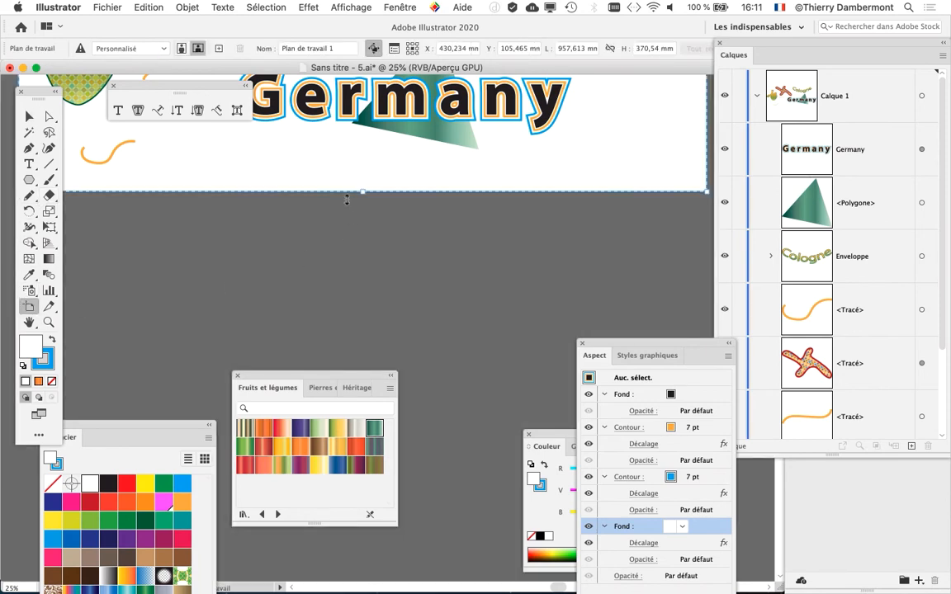
pyautogui.moveTo(363, 191); pyautogui.dragTo(373, 363)
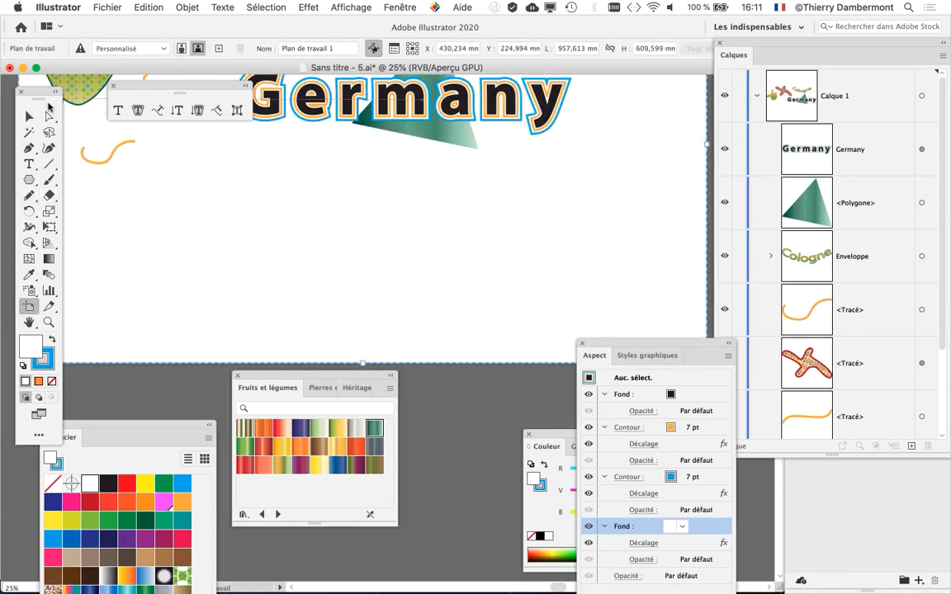
# Place a copy of the Germany text in the empty artboard area directly below the original.
pyautogui.click(29, 116)
pyautogui.click(338, 103)
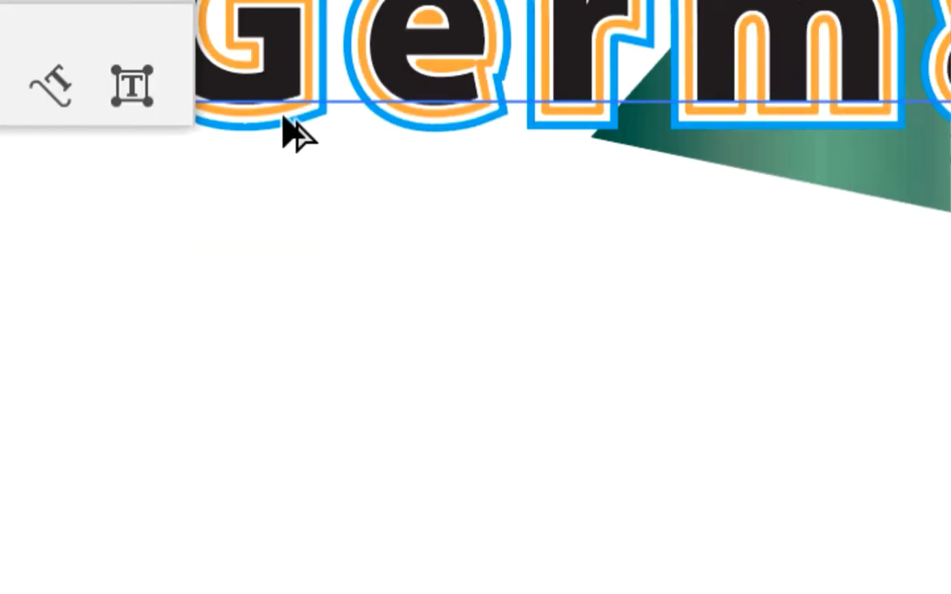
pyautogui.moveTo(314, 104); pyautogui.dragTo(354, 256)
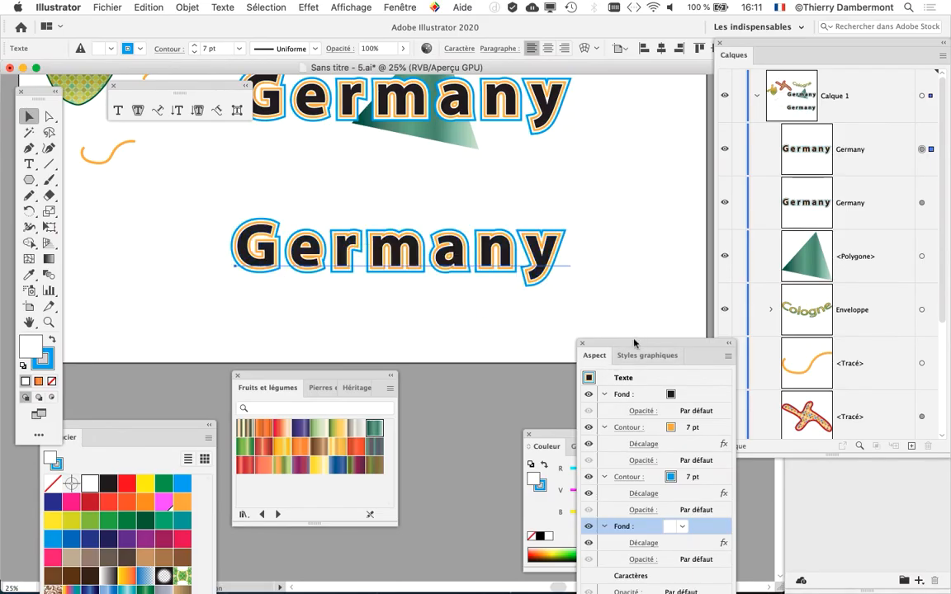
# Delete the orange stroke, the blue stroke and the white offset fill from the lower Germany copy.
pyautogui.moveTo(635, 333); pyautogui.dragTo(657, 147)
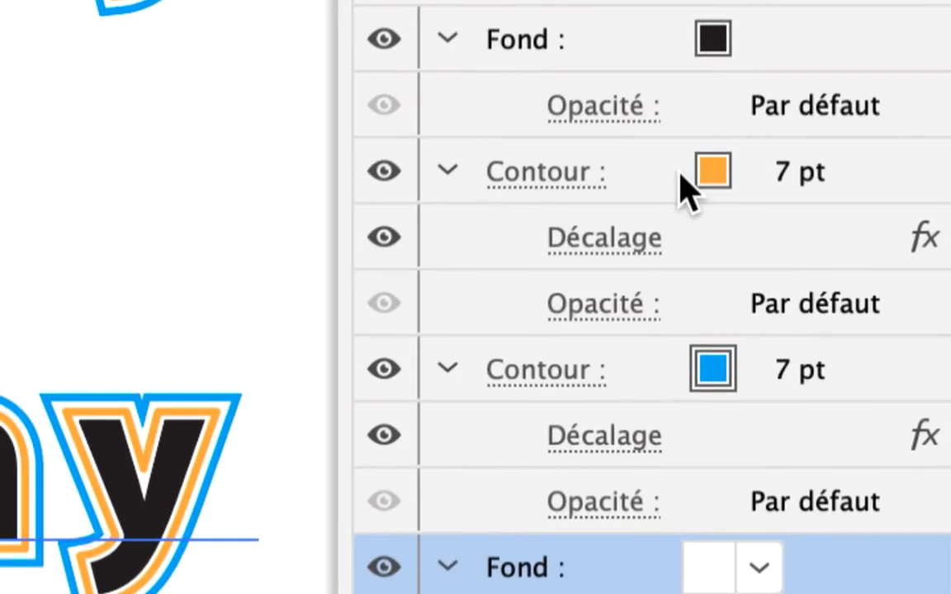
pyautogui.click(677, 179)
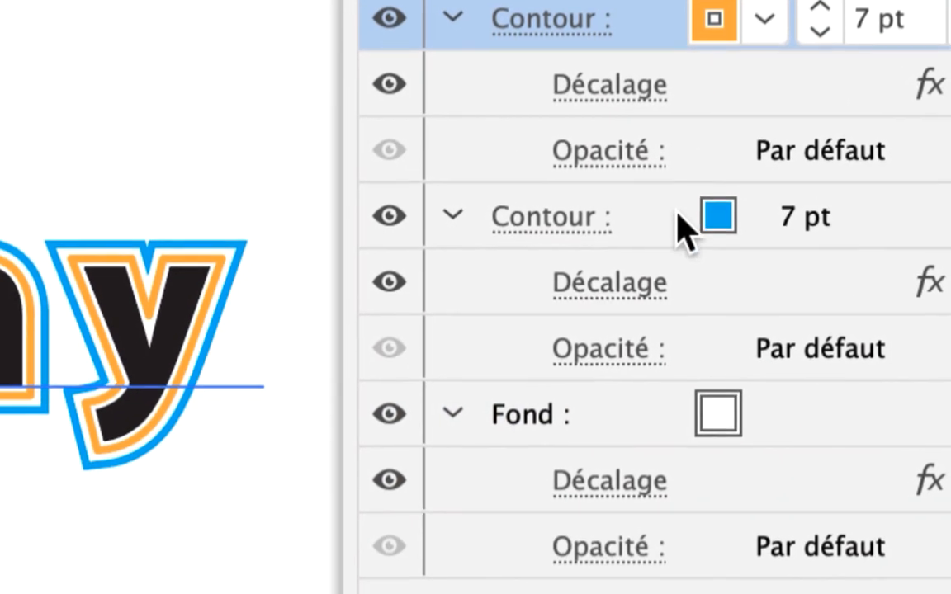
pyautogui.click(652, 274)
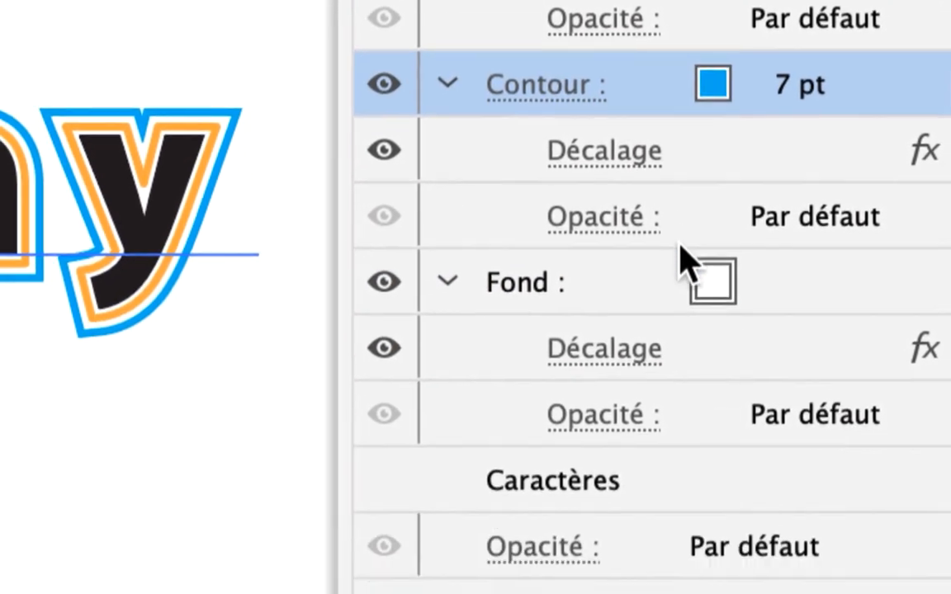
pyautogui.keyDown('shift'); pyautogui.click(662, 288); pyautogui.keyUp('shift')
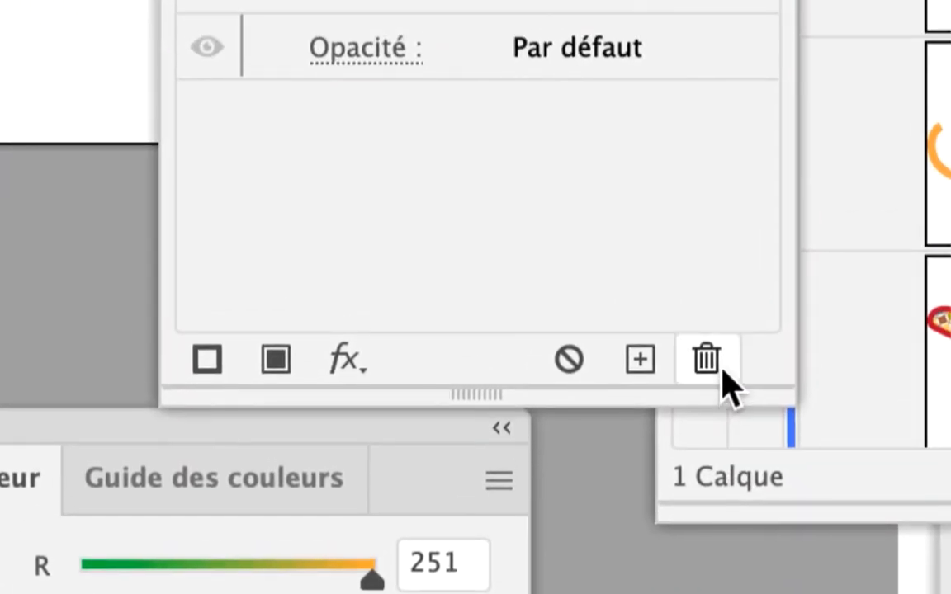
pyautogui.click(693, 287)
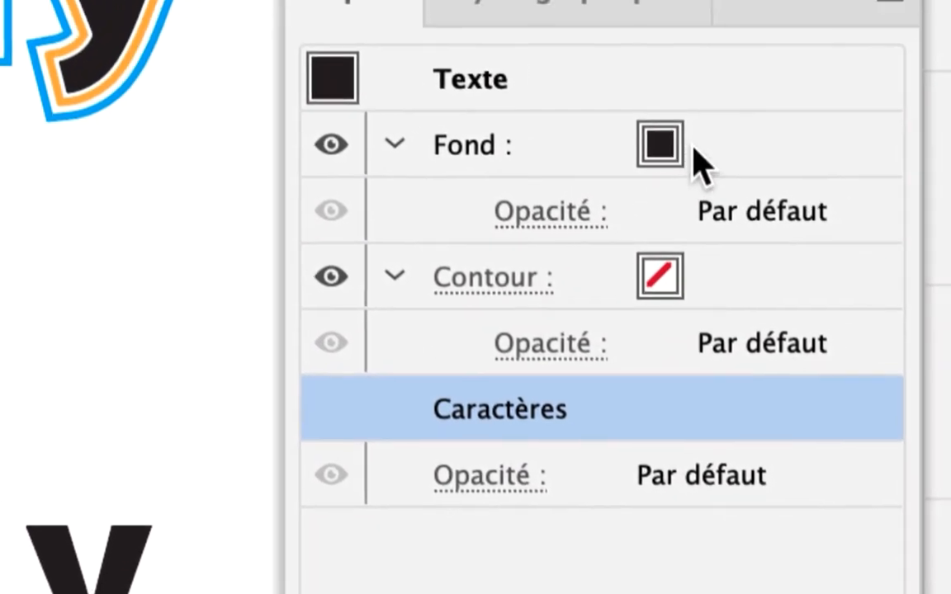
# Change the remaining black fill of the lower Germany copy to the green swatch 00A651.
pyautogui.click(726, 62)
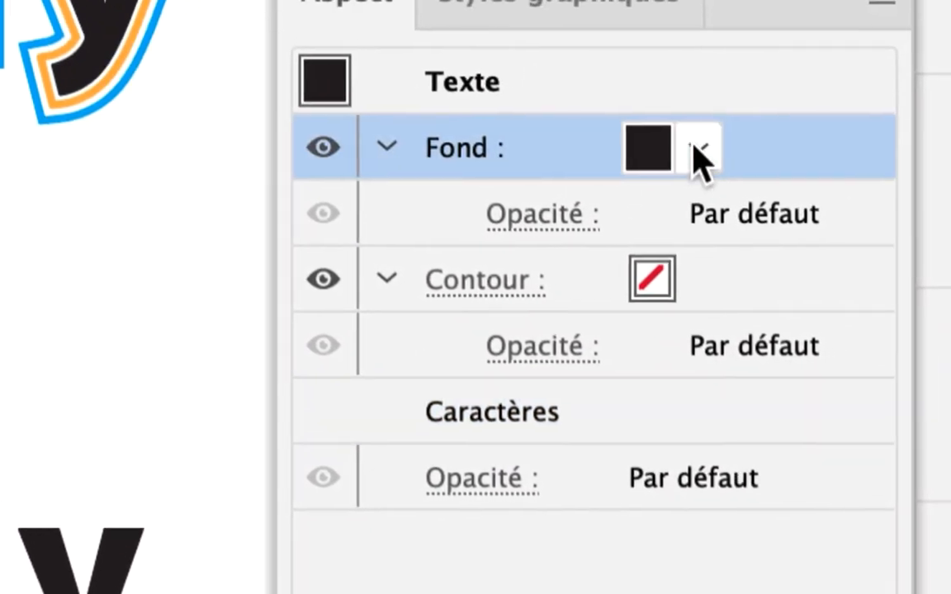
pyautogui.click(782, 51)
pyautogui.click(665, 186)
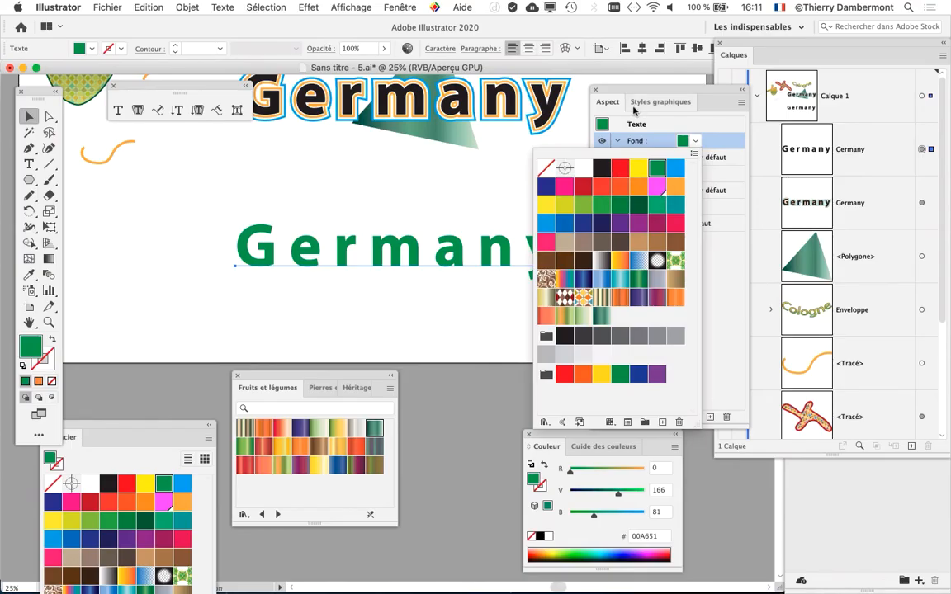
pyautogui.click(658, 92)
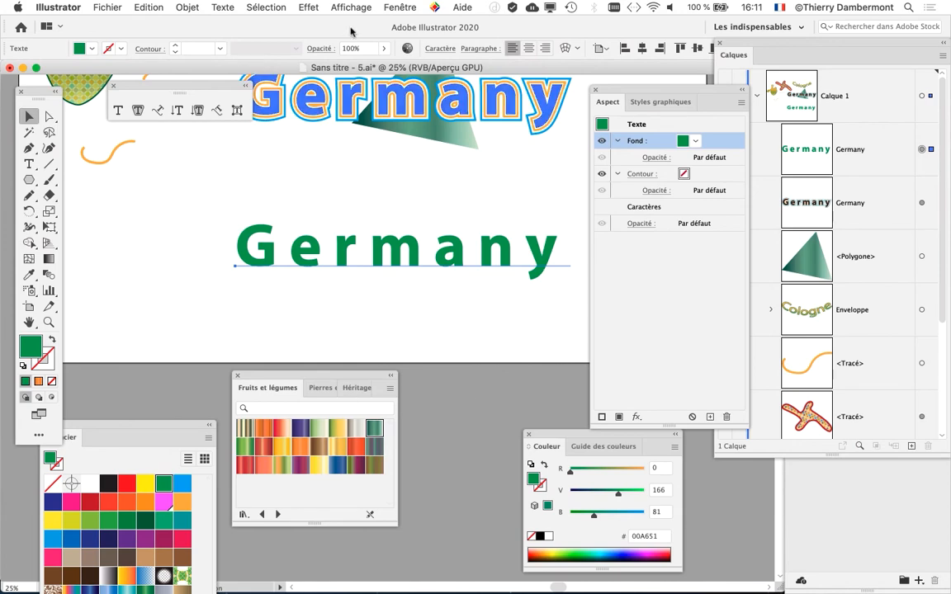
# Open the character settings for the green Germany text and set its tracking to 100.
pyautogui.click(399, 7)
pyautogui.moveTo(428, 547)
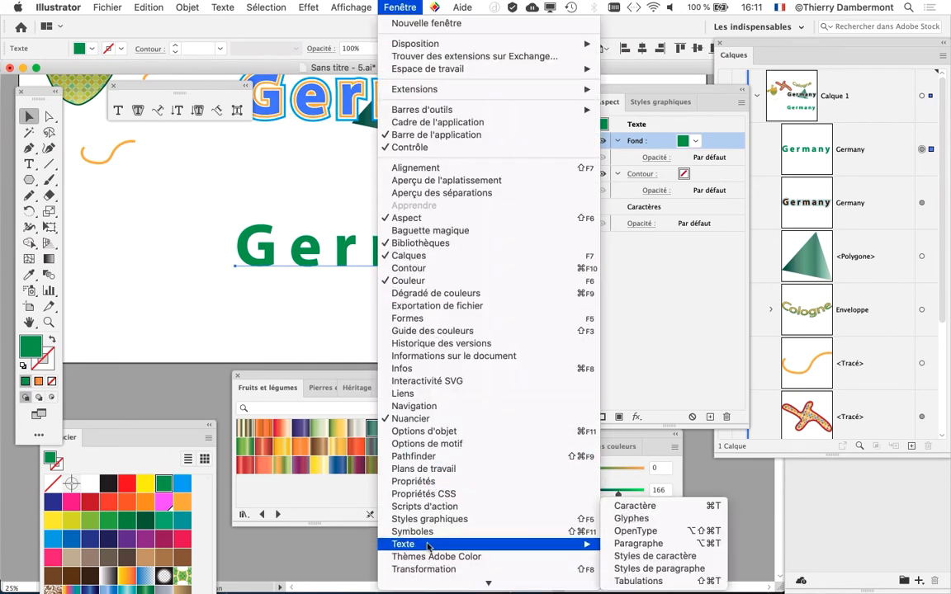
pyautogui.click(652, 506)
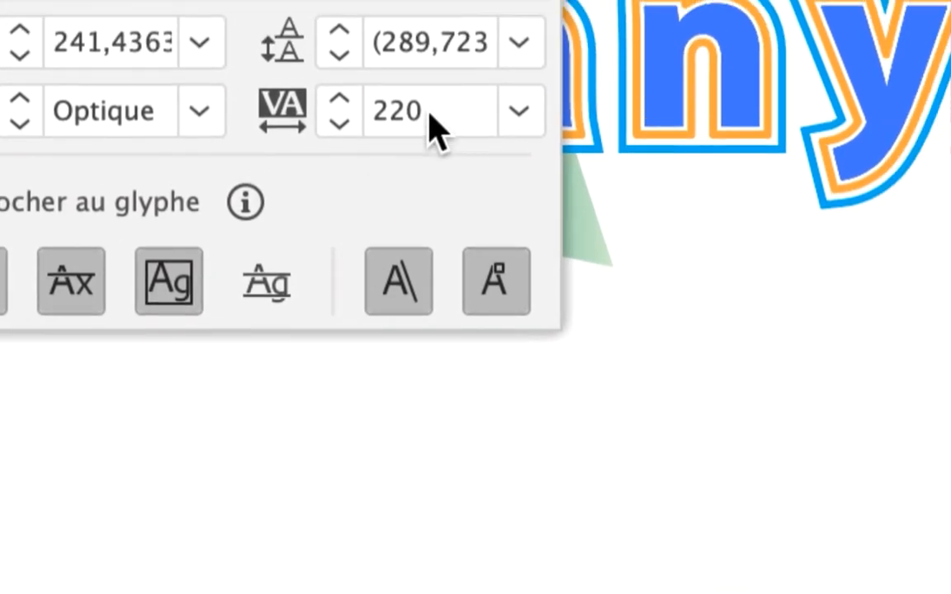
pyautogui.click(429, 115)
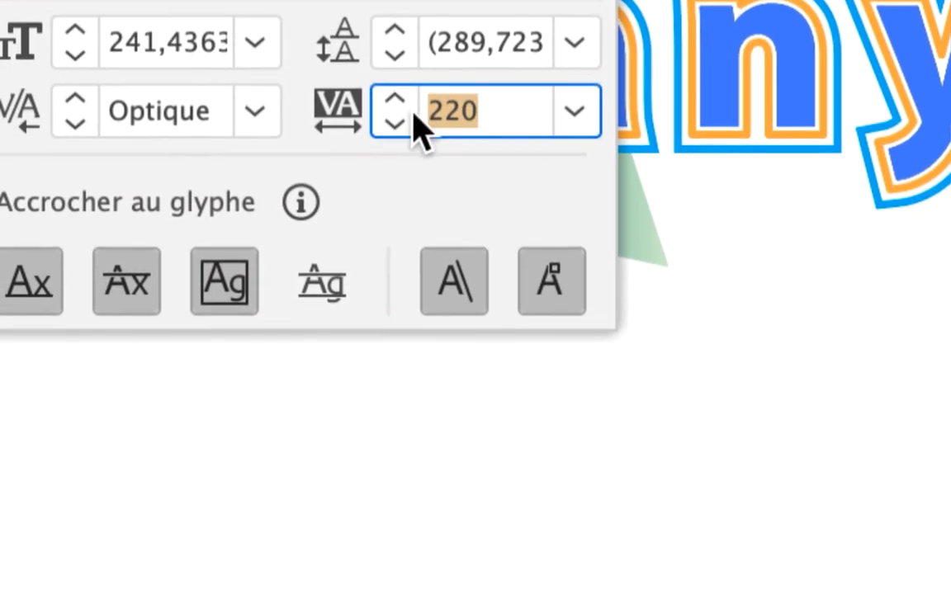
pyautogui.write('100')
pyautogui.press('Return')
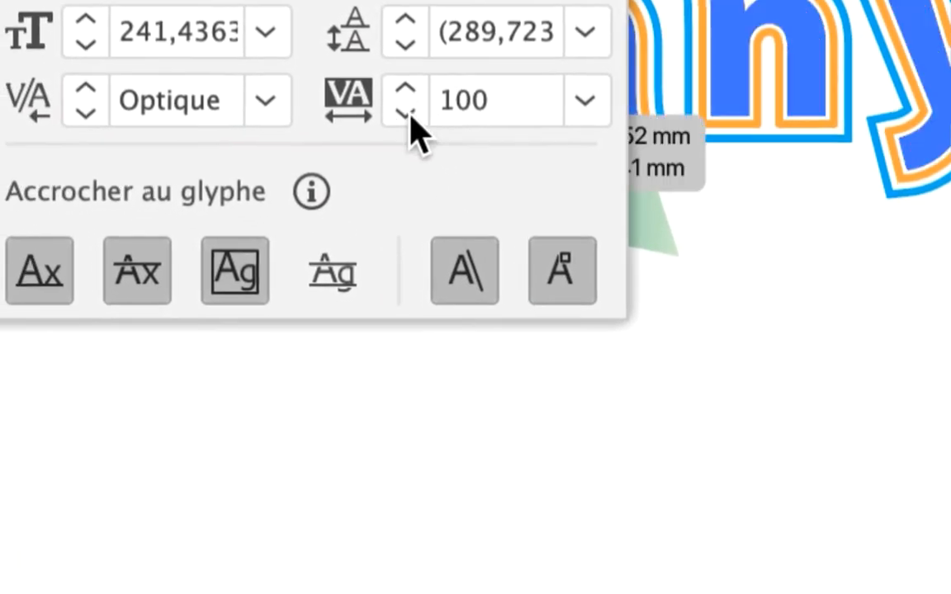
# Tighten the green Germany text's tracking to 20, close the character settings and deselect the text.
pyautogui.click(342, 93)
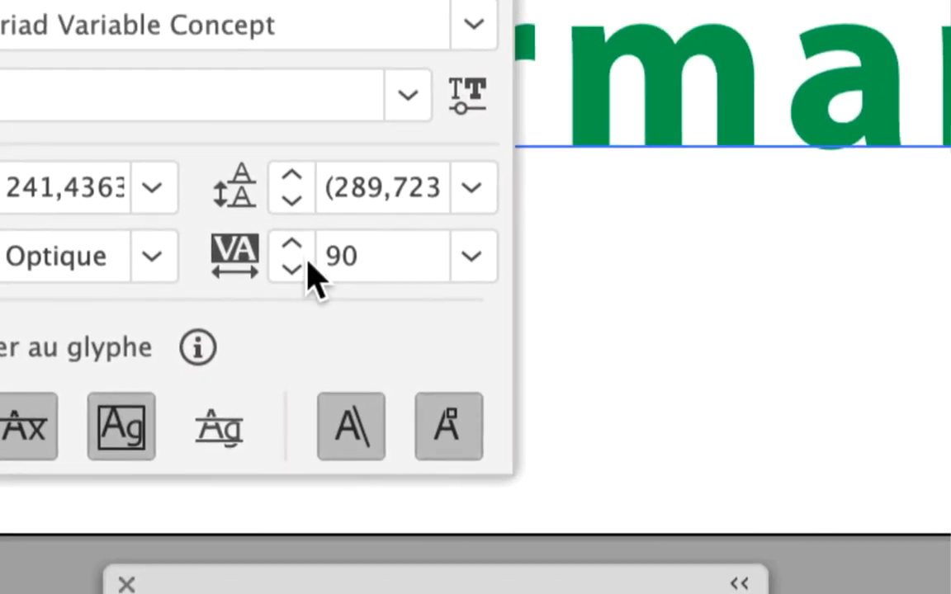
pyautogui.click(305, 264)
pyautogui.click(304, 265)
pyautogui.click(304, 264)
pyautogui.click(303, 264)
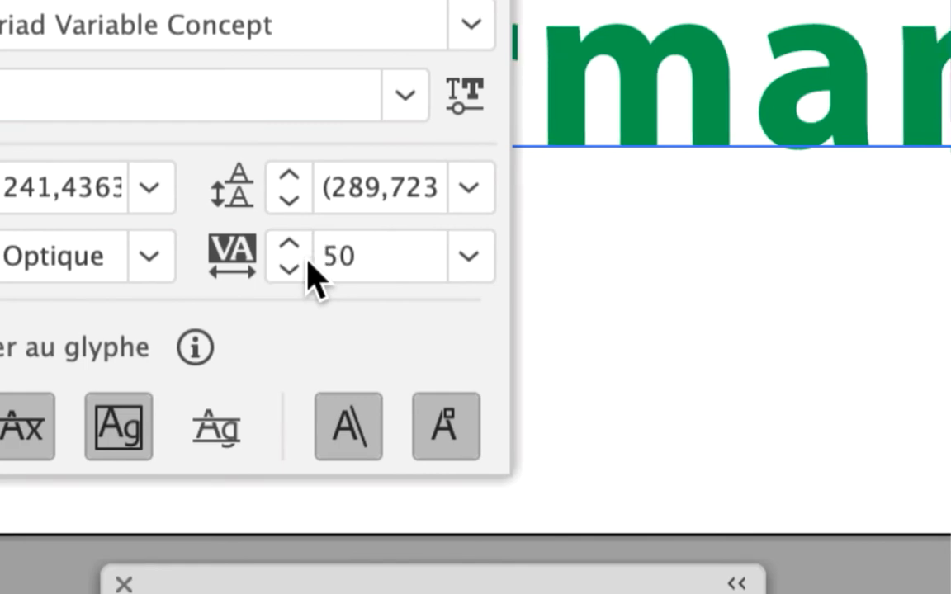
pyautogui.click(304, 266)
pyautogui.click(303, 266)
pyautogui.click(302, 266)
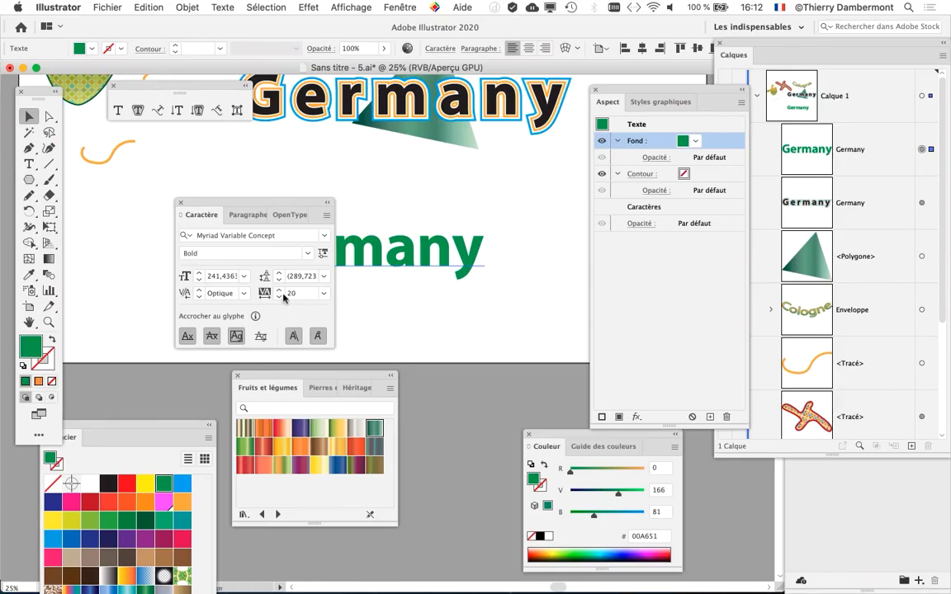
pyautogui.click(180, 203)
pyautogui.click(367, 307)
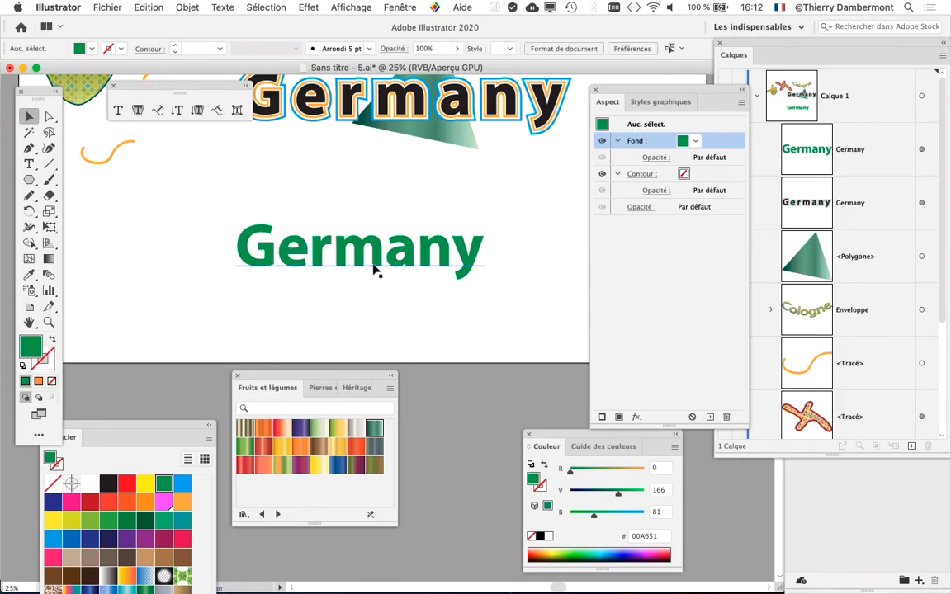
# Move the green Germany text upward and slightly to the right, making room beneath it on the artboard.
pyautogui.scroll(1, 376, 269)
pyautogui.moveTo(616, 91); pyautogui.dragTo(672, 91)
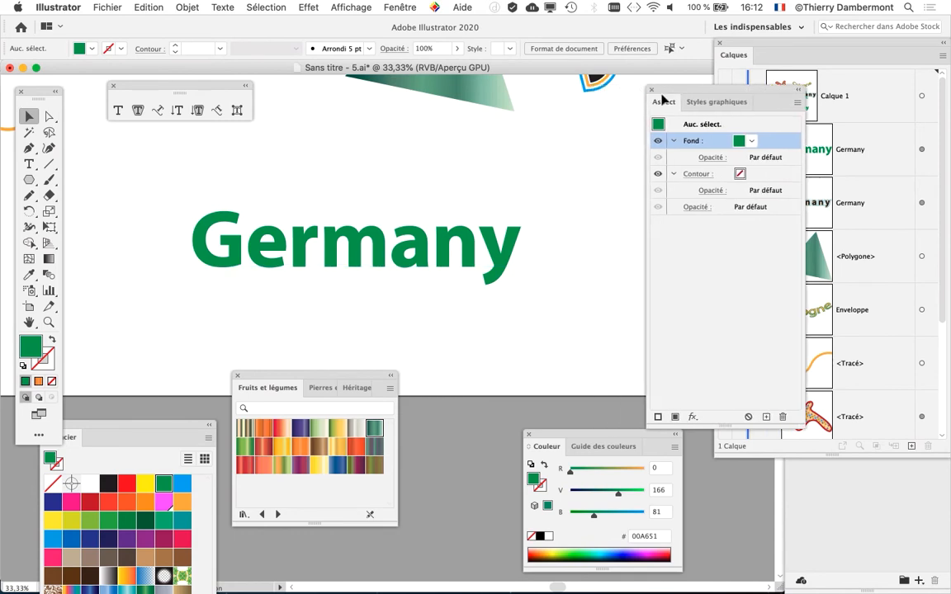
pyautogui.hscroll(3, 353, 214)
pyautogui.scroll(-1, 353, 215)
pyautogui.moveTo(353, 256); pyautogui.dragTo(397, 199)
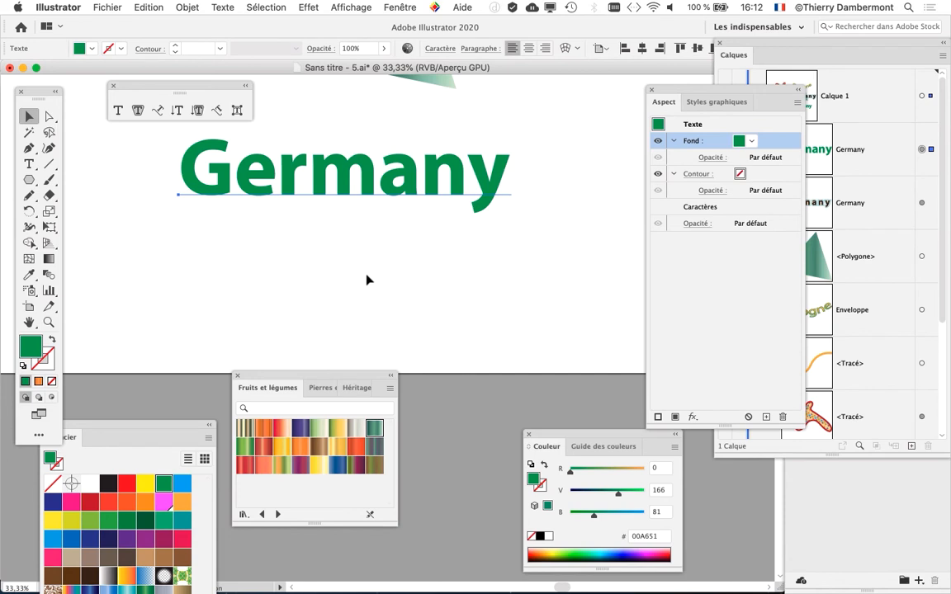
pyautogui.click(363, 225)
# Place a copy of the green Germany text straight below the original, above the artboard's lower edge.
pyautogui.click(373, 196)
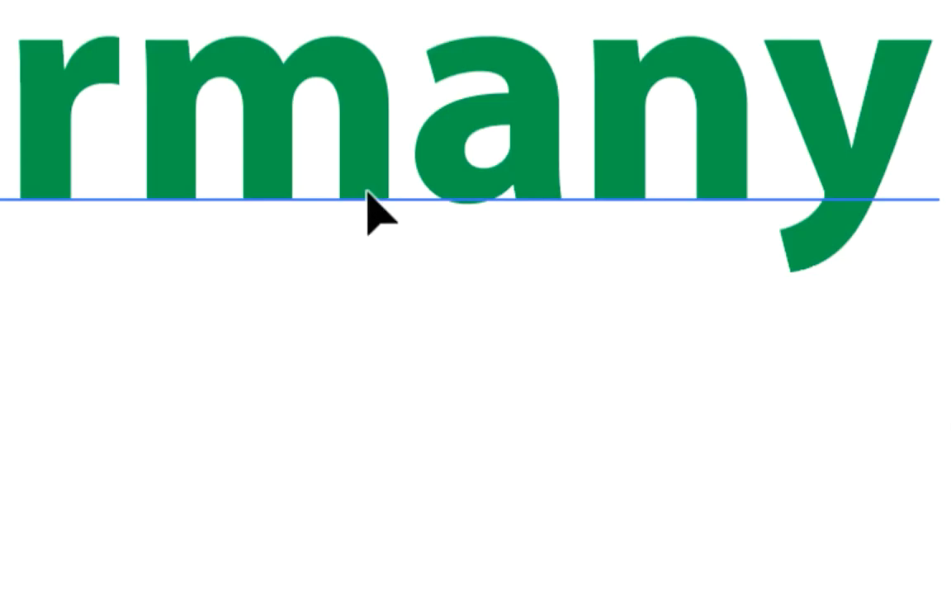
pyautogui.moveTo(369, 197); pyautogui.dragTo(368, 413)
pyautogui.click(323, 170)
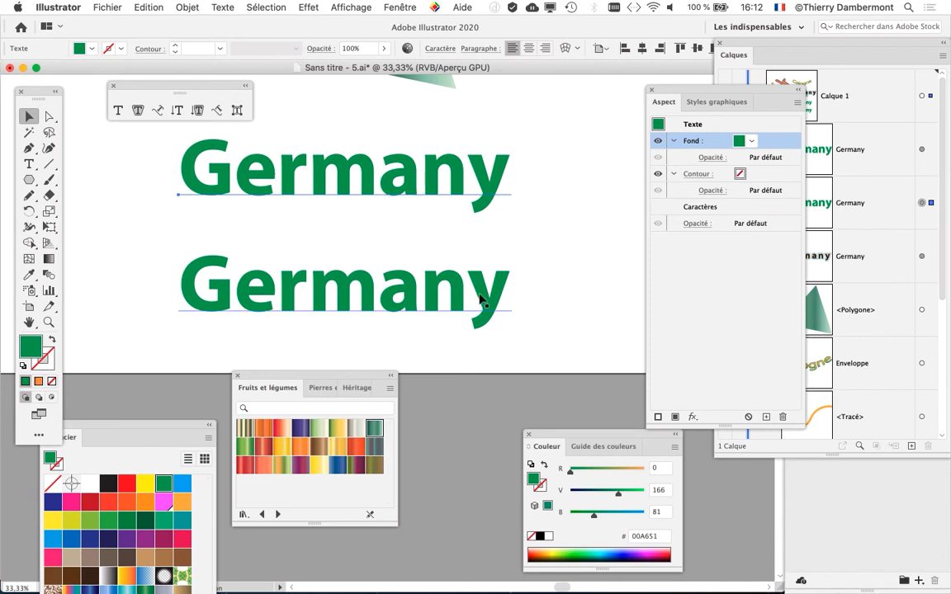
# Apply a Décalage path effect with Pointe joins to the lower green Germany text, trying 6 mm before settling on 10 mm.
pyautogui.click(438, 277)
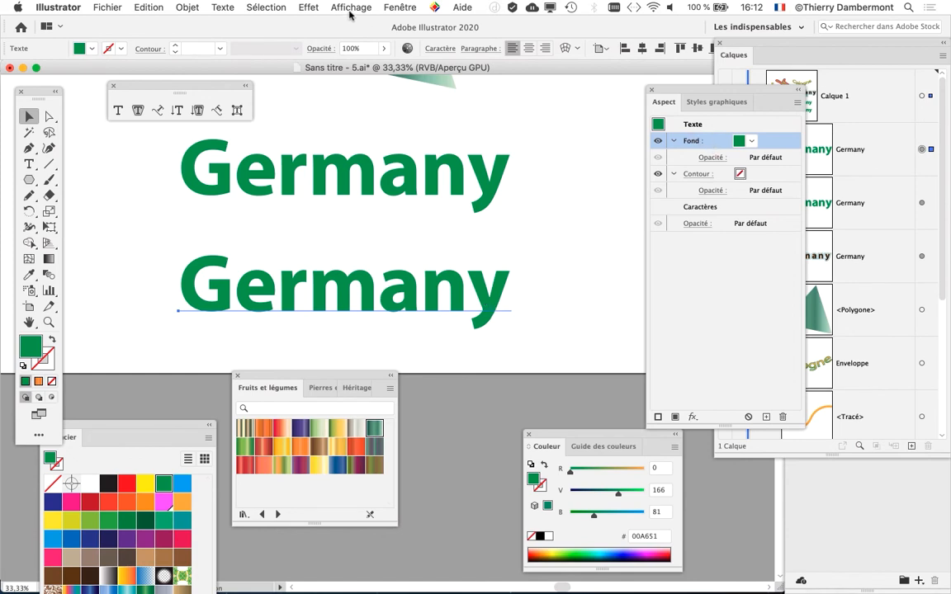
pyautogui.click(308, 6)
pyautogui.moveTo(512, 189)
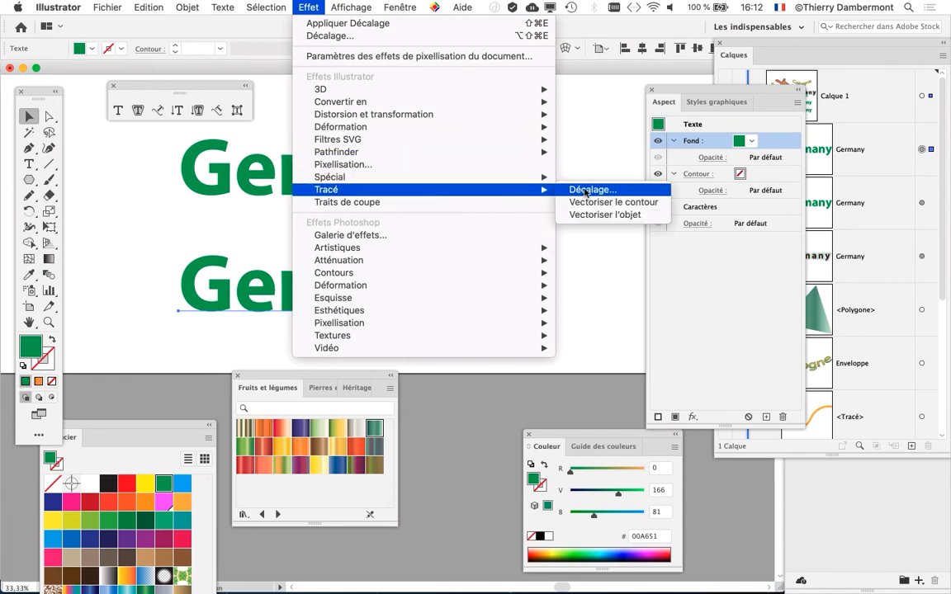
pyautogui.click(602, 191)
pyautogui.moveTo(280, 163); pyautogui.dragTo(560, 94)
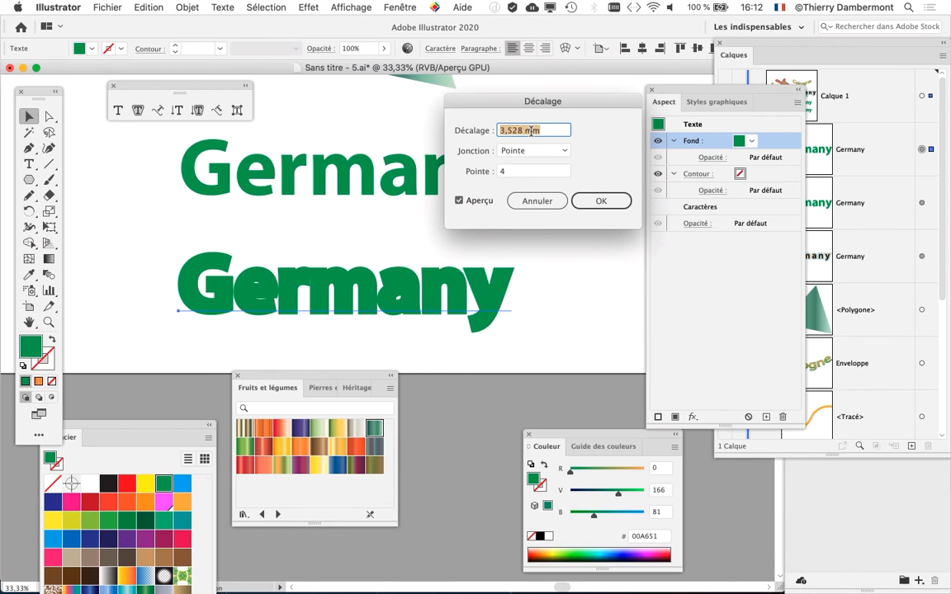
pyautogui.write('6')
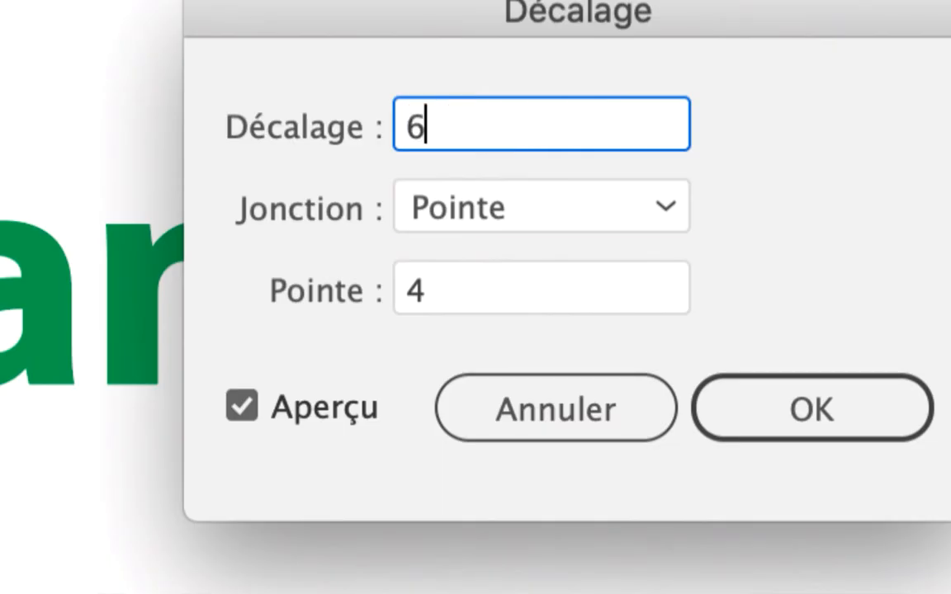
pyautogui.press('Tab')
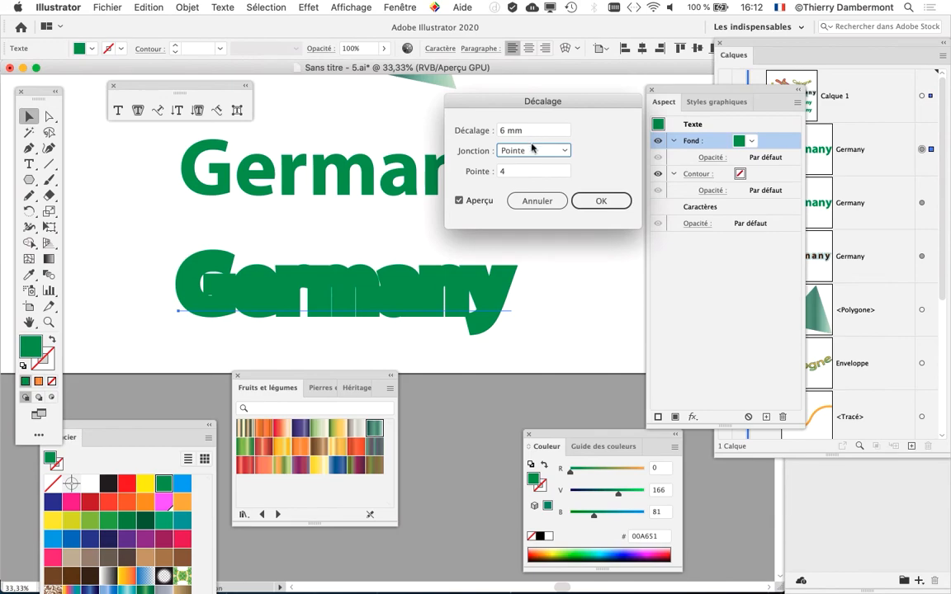
pyautogui.click(528, 130)
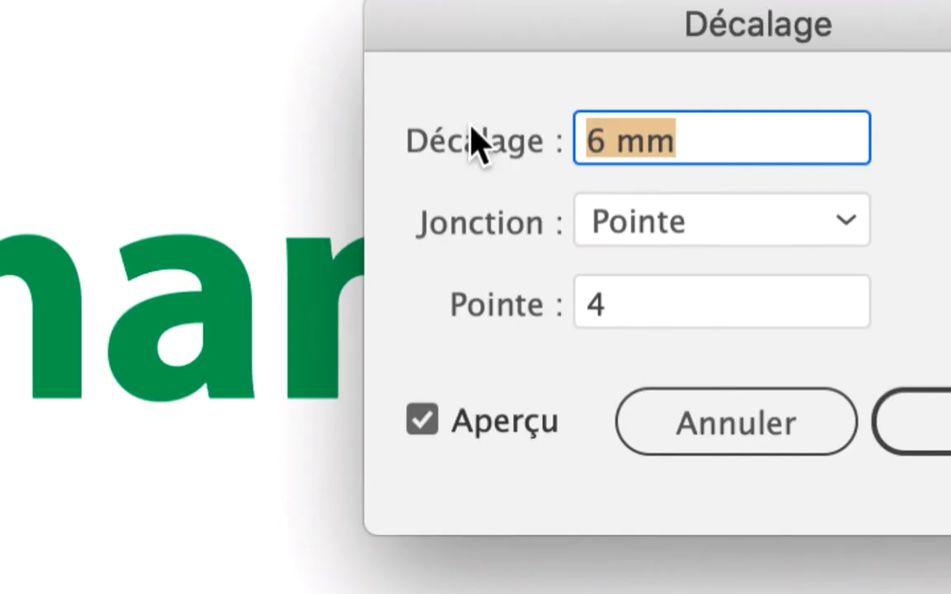
pyautogui.write('10')
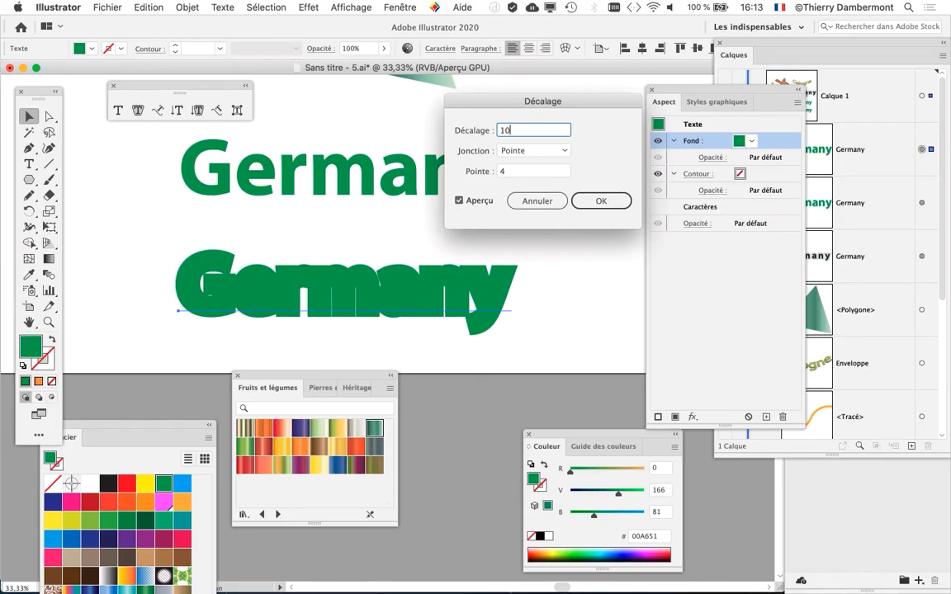
pyautogui.press('Tab')
pyautogui.click(589, 198)
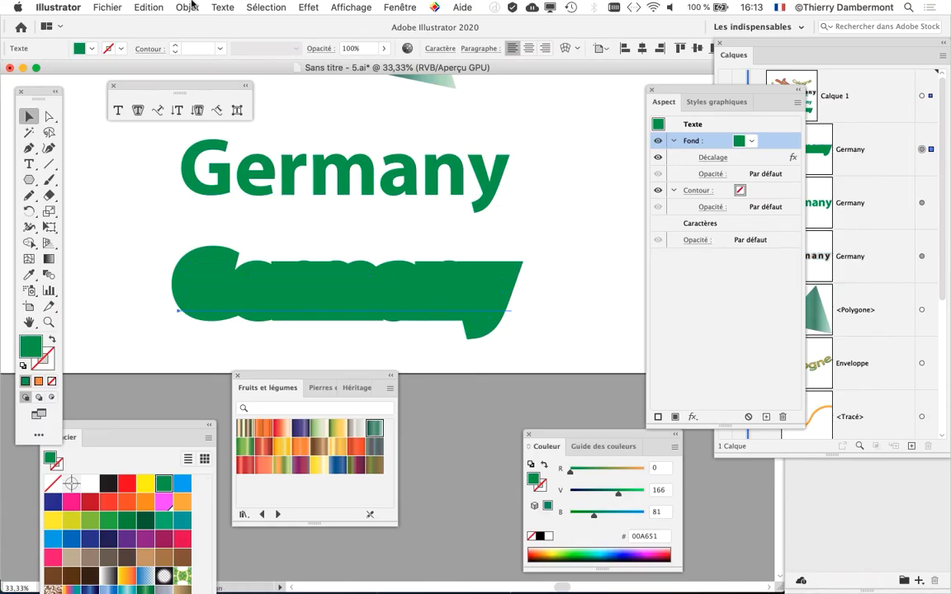
# Expand the appearance of the lower Germany text (Décomposer l'aspect) to turn its offset effect into real shapes.
pyautogui.click(188, 7)
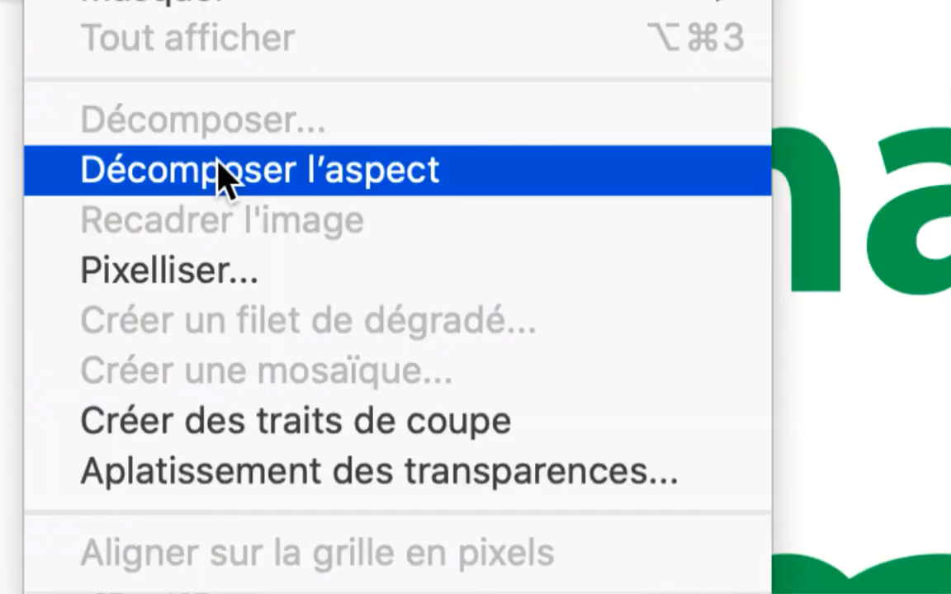
pyautogui.click(223, 173)
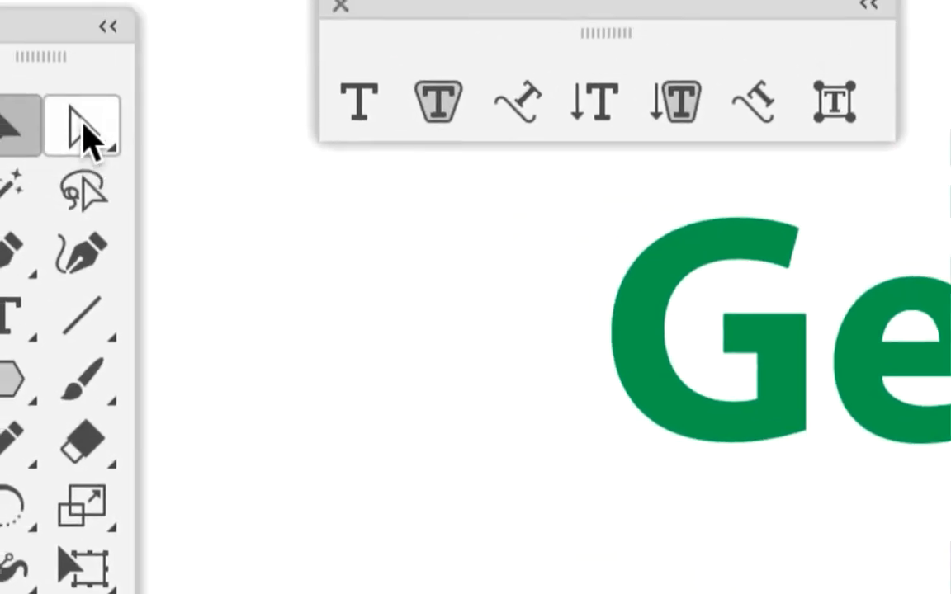
# Try pulling the expanded offset shapes of the G, e and r away from the word with the Group Selection tool.
pyautogui.moveTo(86, 140); pyautogui.dragTo(250, 199)
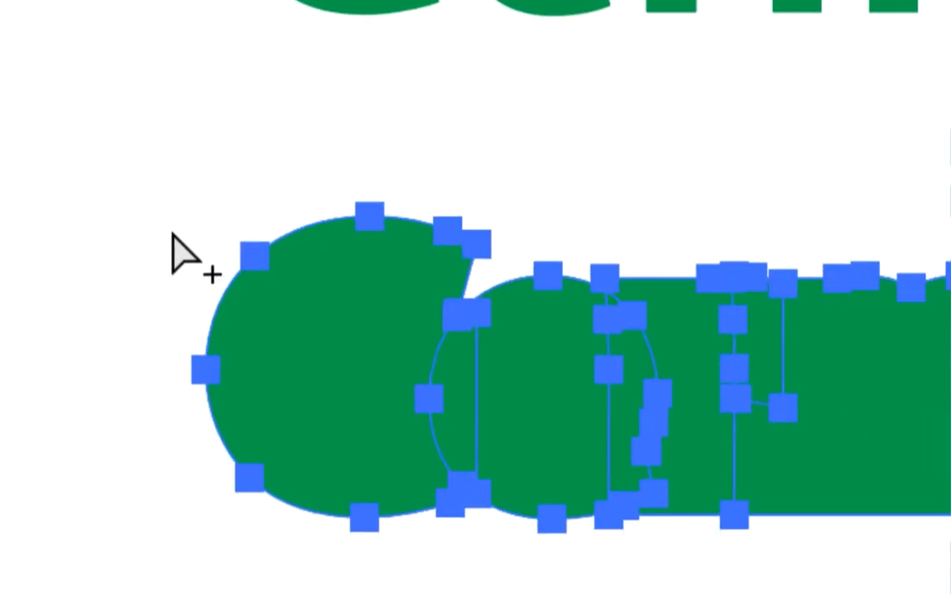
pyautogui.click(217, 276)
pyautogui.moveTo(265, 298); pyautogui.dragTo(153, 187)
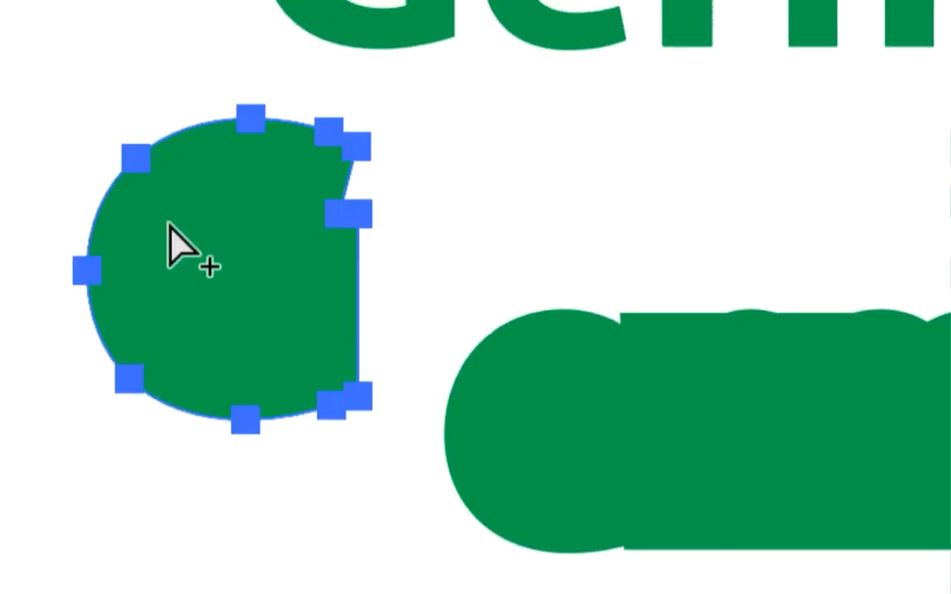
pyautogui.moveTo(500, 349); pyautogui.dragTo(526, 172)
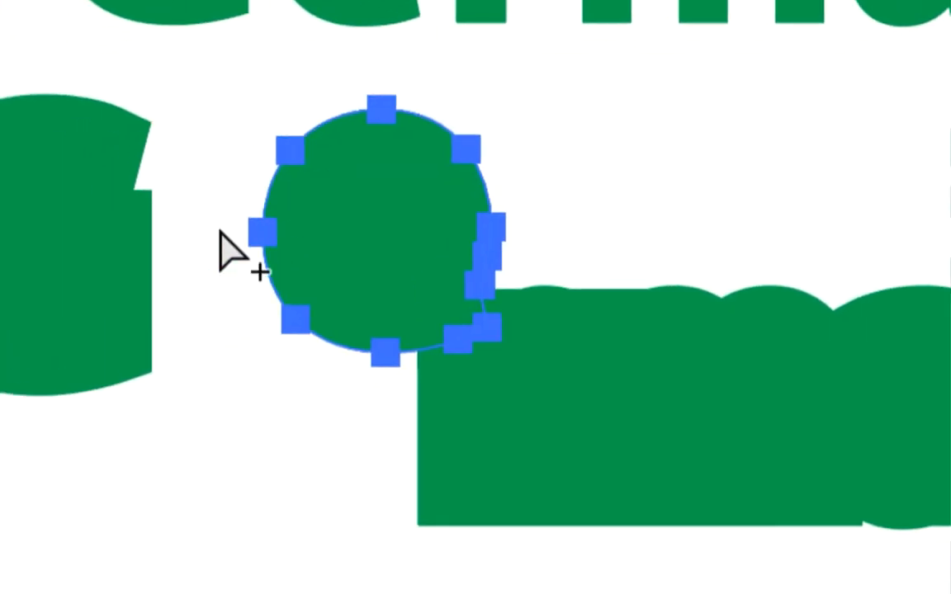
pyautogui.moveTo(274, 261); pyautogui.dragTo(70, 409)
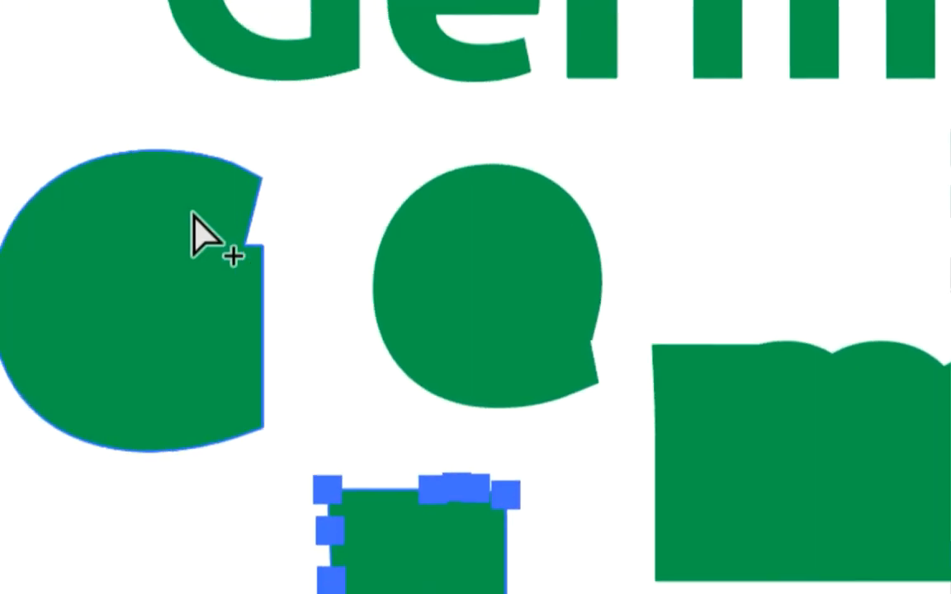
# Undo the moves of the three separated letter shapes.
pyautogui.press('super+z')
pyautogui.press('super+z')
pyautogui.press('super+z')
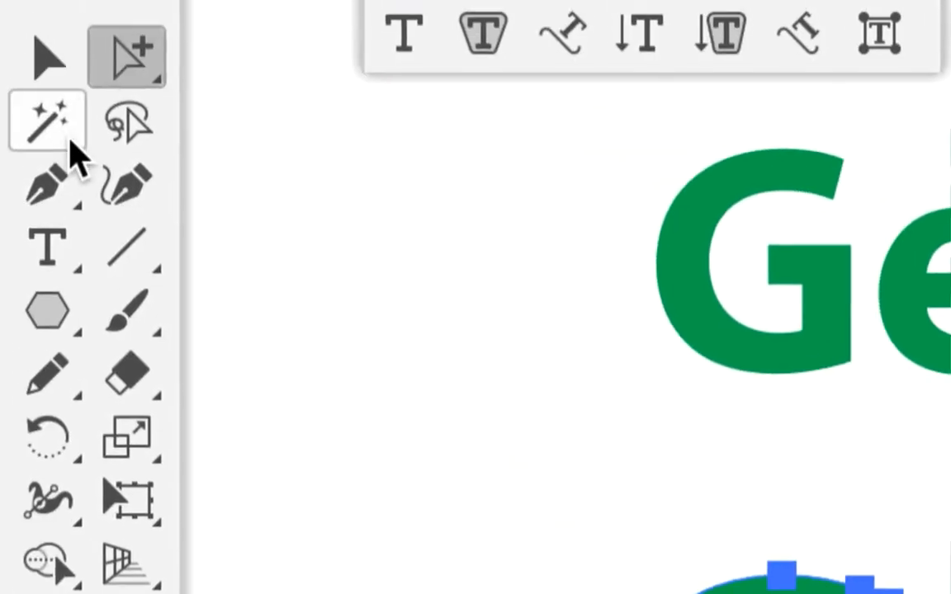
# Select the whole expanded offset group of the lower Germany text and bring the layer list in front of the appearance settings.
pyautogui.click(49, 58)
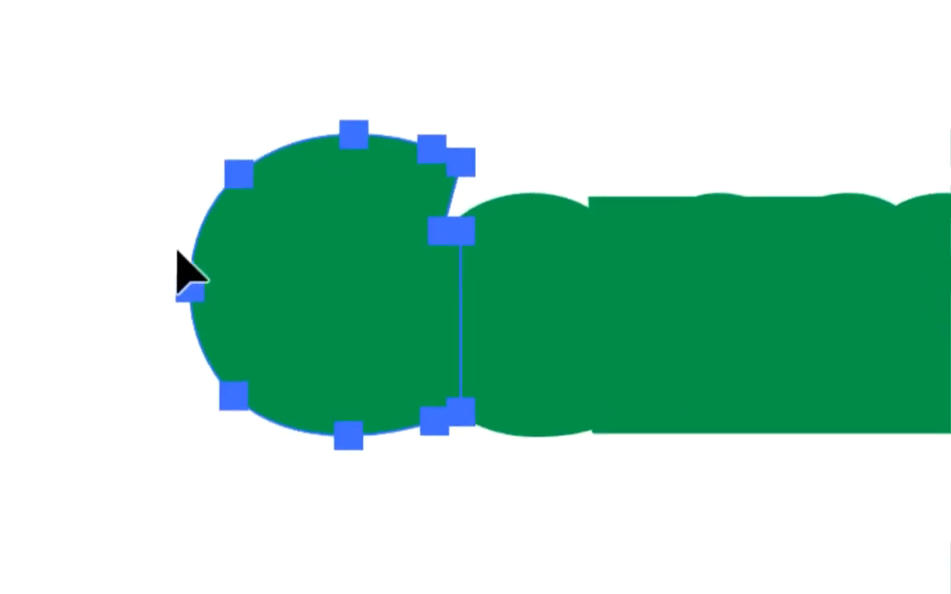
pyautogui.click(421, 279)
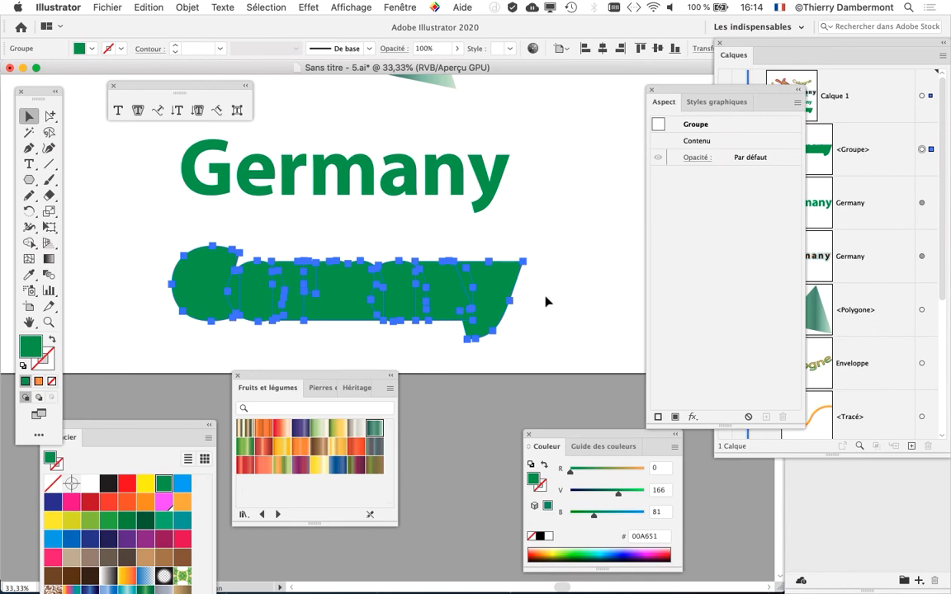
pyautogui.click(399, 7)
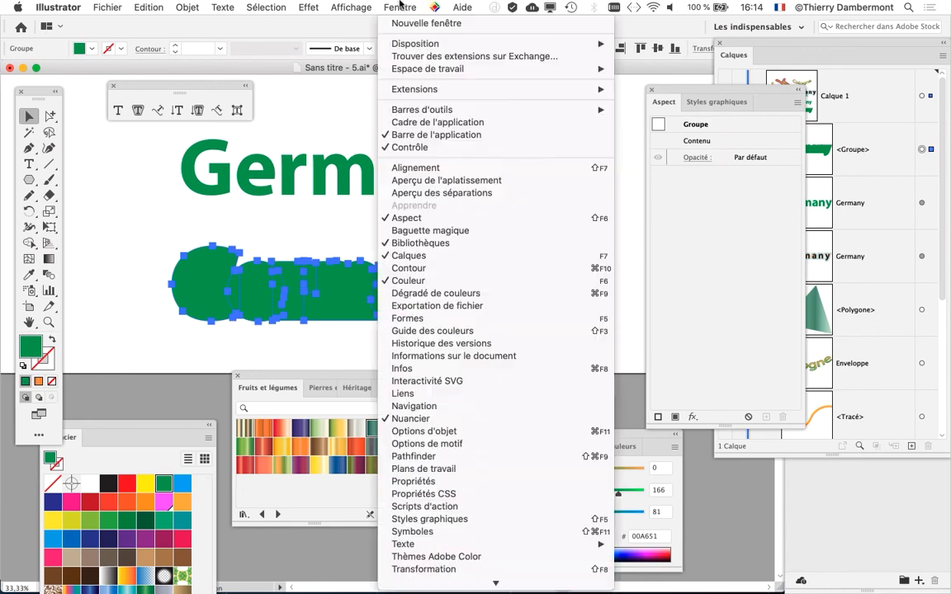
pyautogui.click(465, 256)
pyautogui.click(399, 6)
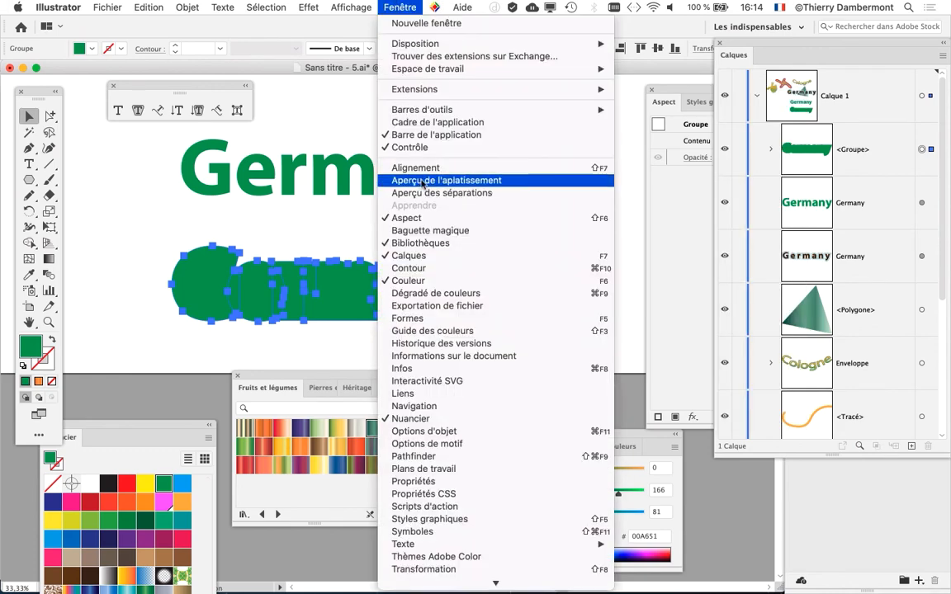
pyautogui.click(798, 45)
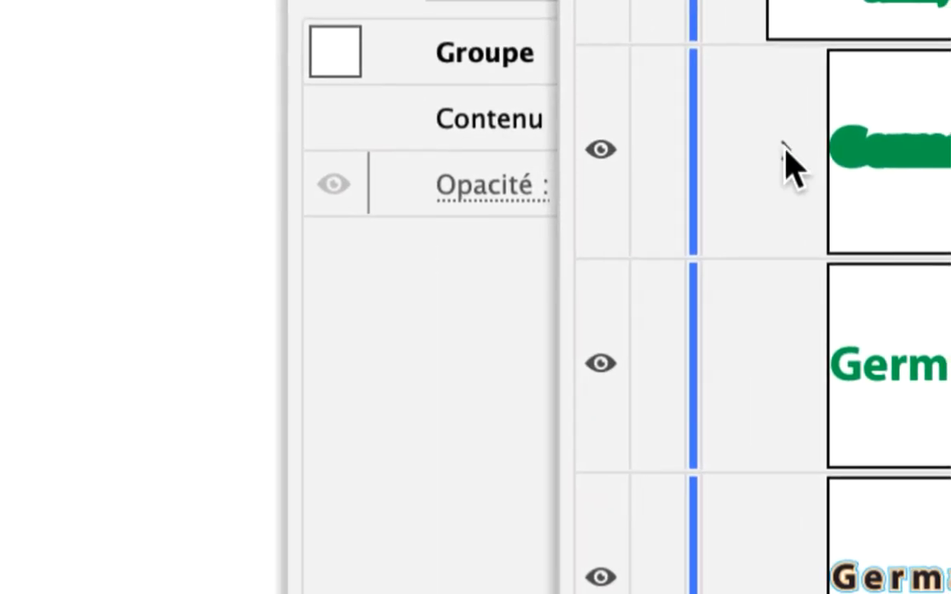
# Inspect the separate letter shapes inside the expanded Germany group in the layer list.
pyautogui.click(770, 151)
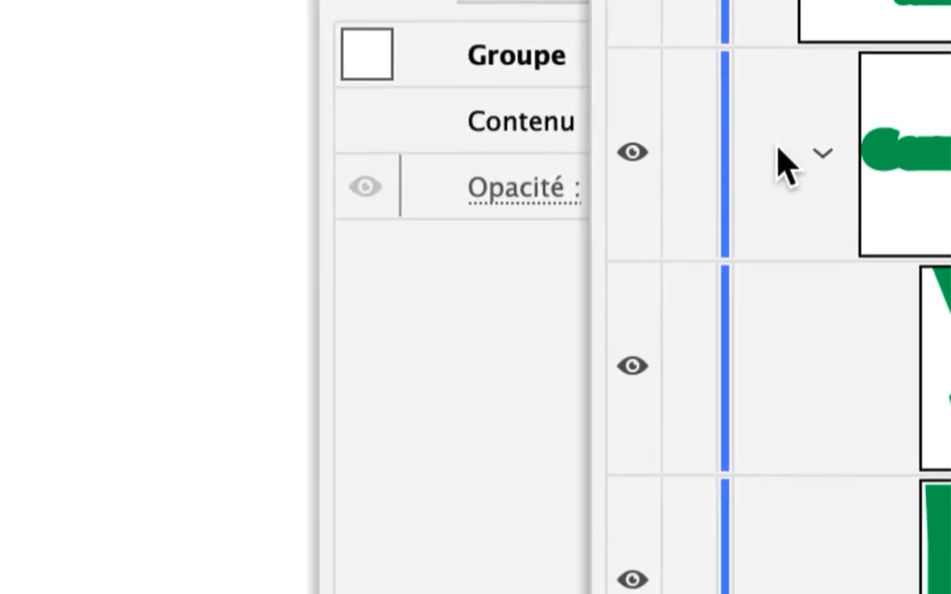
pyautogui.click(495, 116)
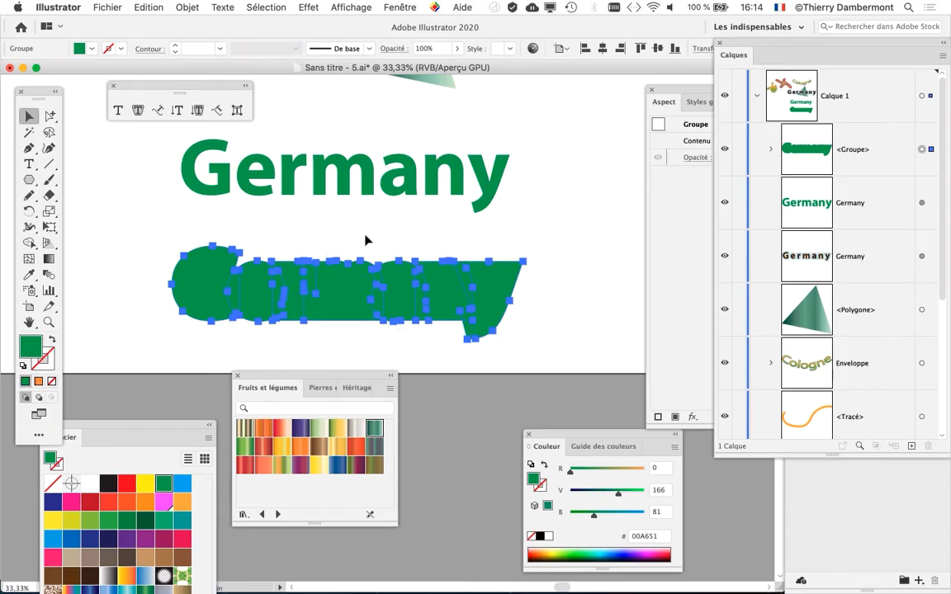
pyautogui.click(190, 239)
pyautogui.click(520, 266)
# Merge the expanded letter shapes into a single path with the Pathfinder Réunion shape mode.
pyautogui.click(397, 7)
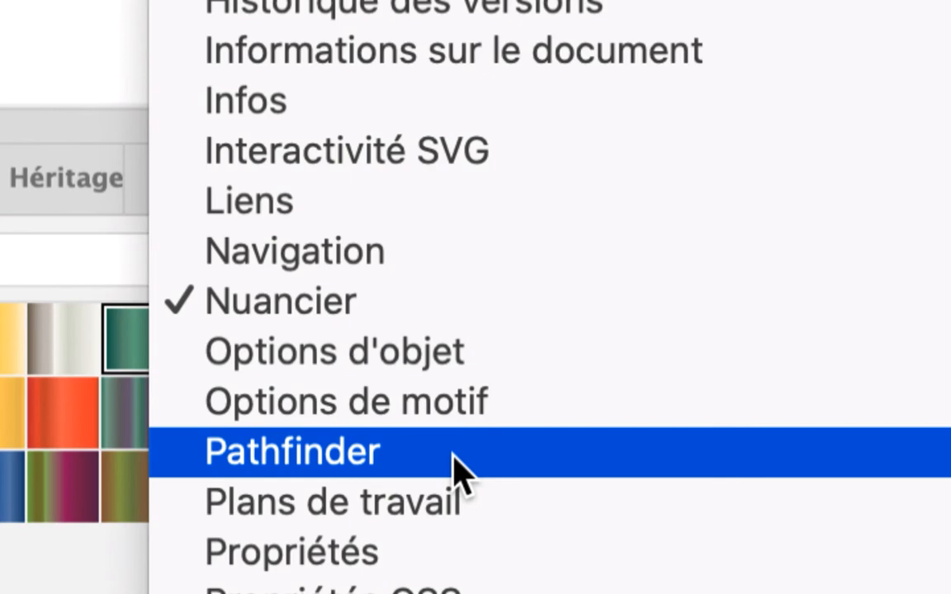
pyautogui.click(460, 467)
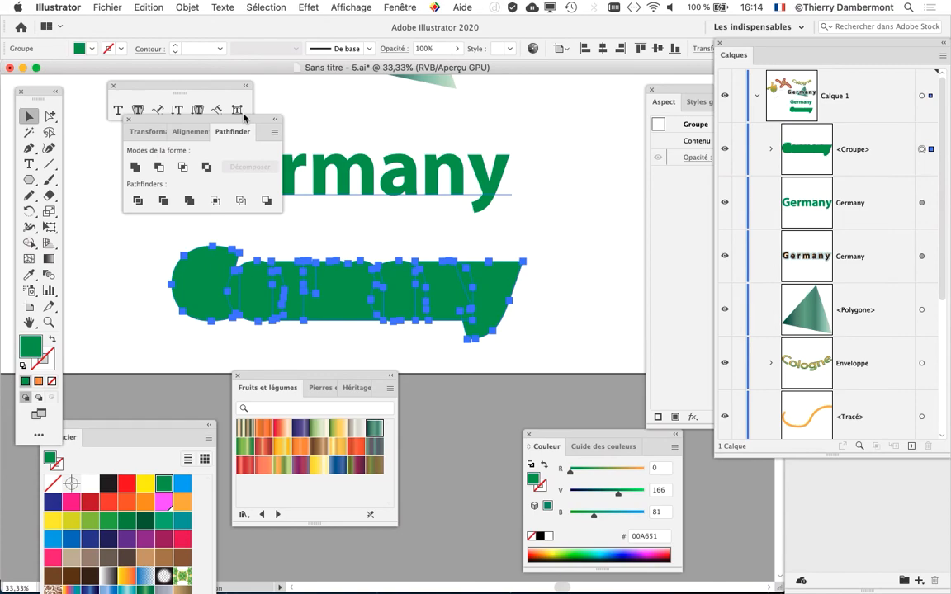
pyautogui.moveTo(244, 118); pyautogui.dragTo(577, 126)
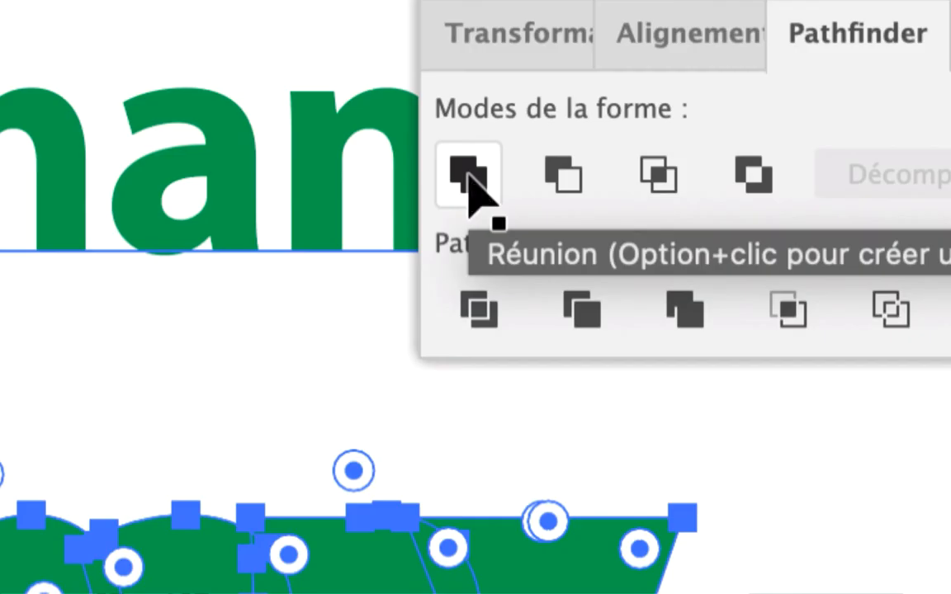
pyautogui.click(470, 183)
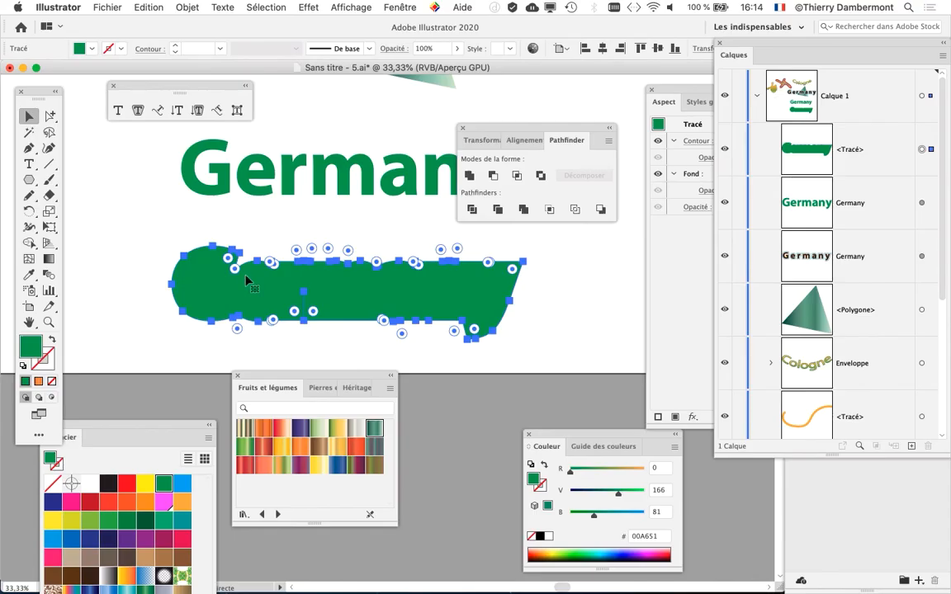
pyautogui.moveTo(517, 129); pyautogui.dragTo(607, 249)
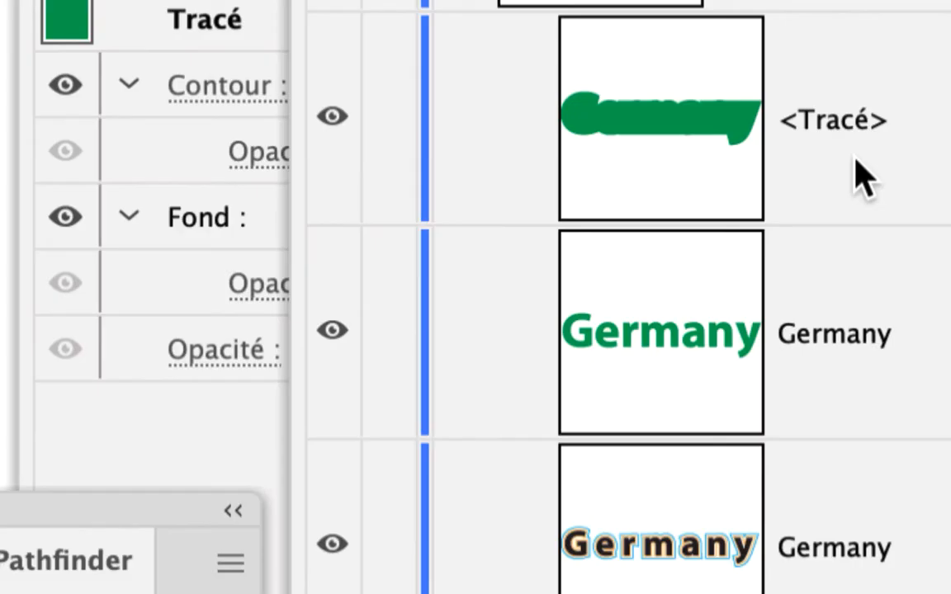
# Lock the plain green Germany text above the merged path in the stacking order, and move the path behind the word.
pyautogui.moveTo(859, 162); pyautogui.dragTo(859, 223)
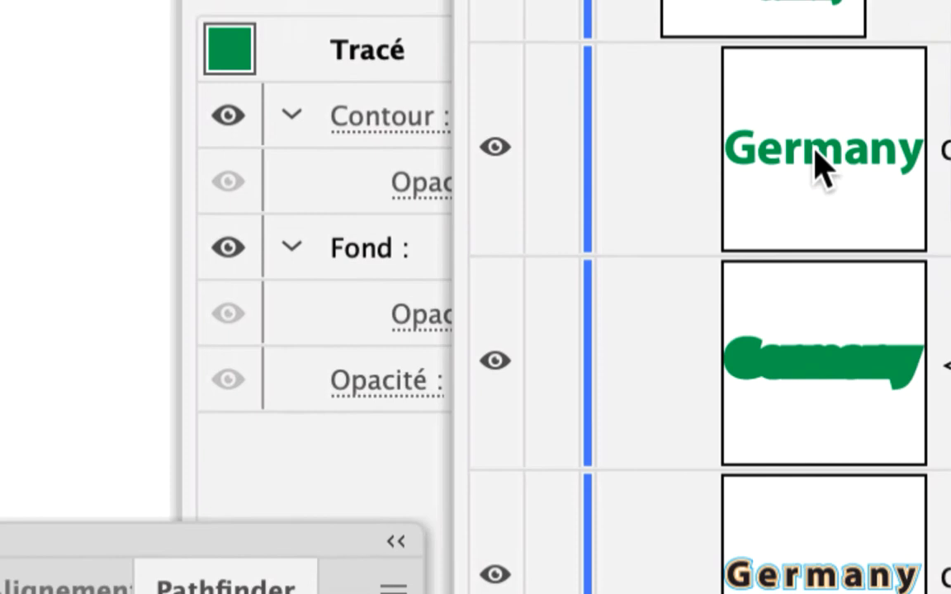
pyautogui.click(821, 165)
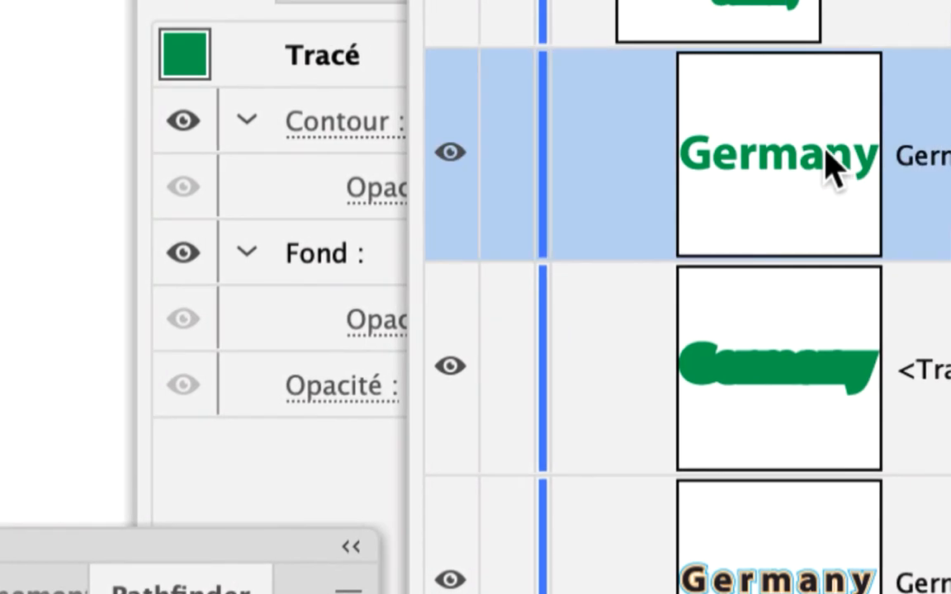
pyautogui.click(552, 147)
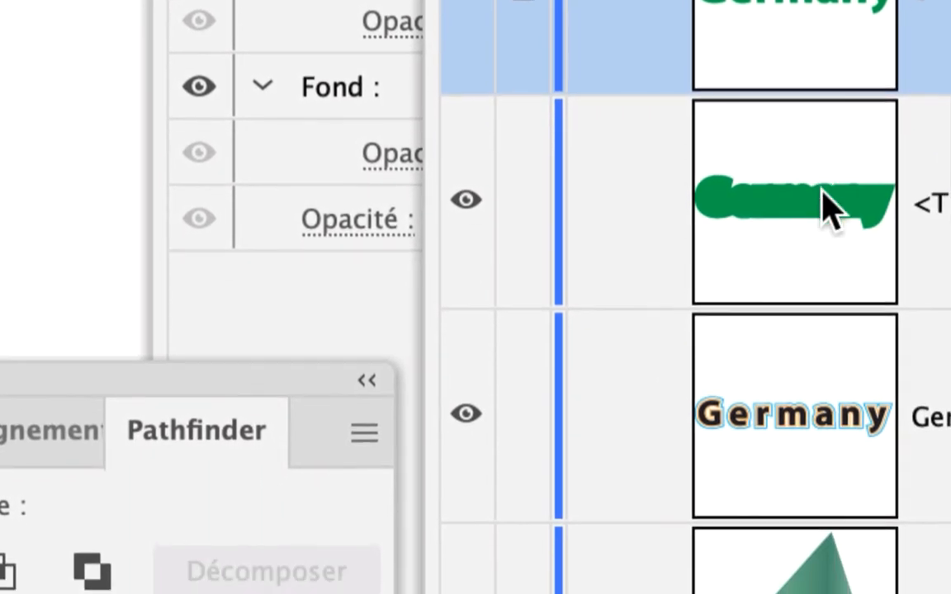
pyautogui.click(895, 368)
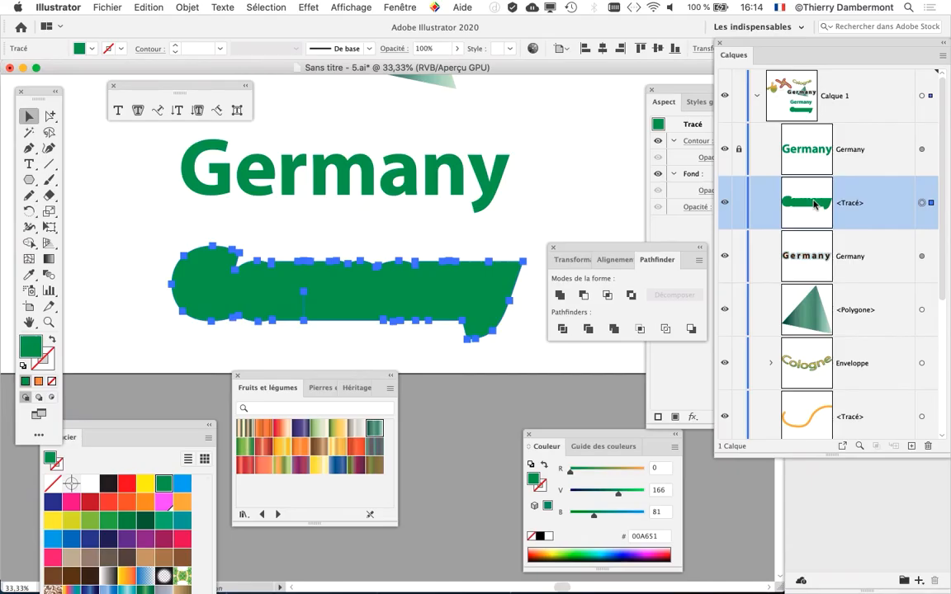
pyautogui.moveTo(348, 258); pyautogui.dragTo(352, 180)
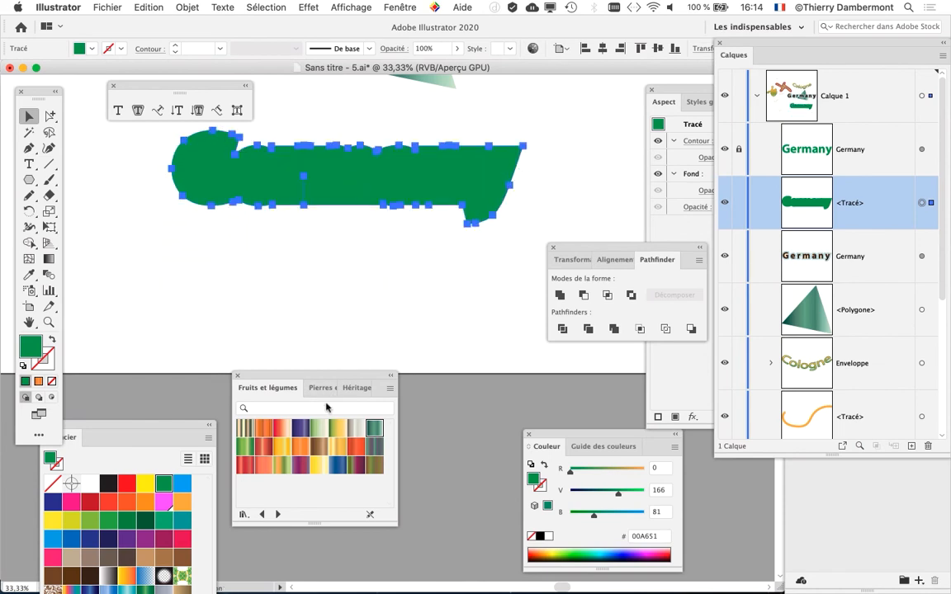
# Fill the merged path with a new global RVB swatch, entering 200 for each channel and raising all three to 223.
pyautogui.moveTo(130, 431); pyautogui.dragTo(194, 229)
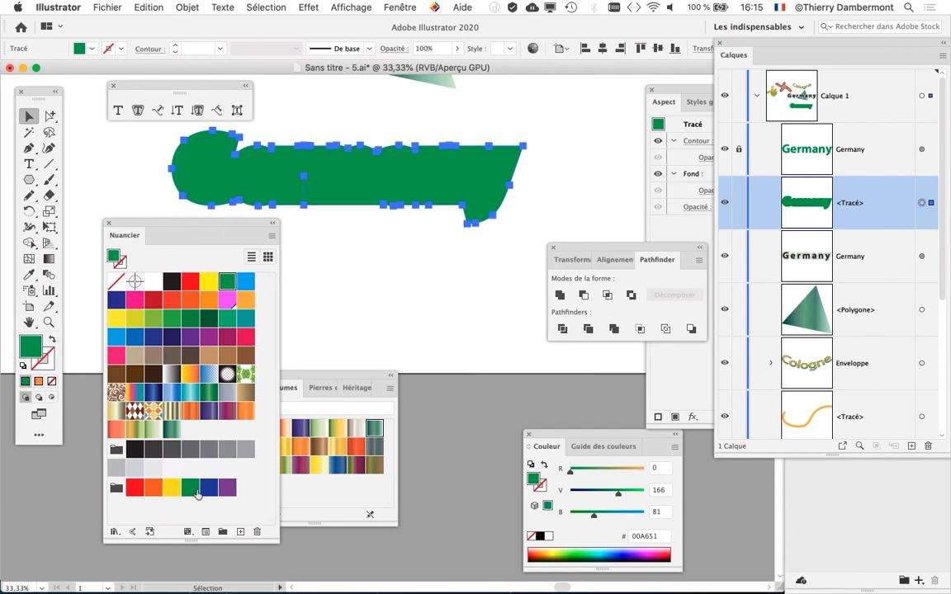
pyautogui.click(272, 236)
pyautogui.click(307, 238)
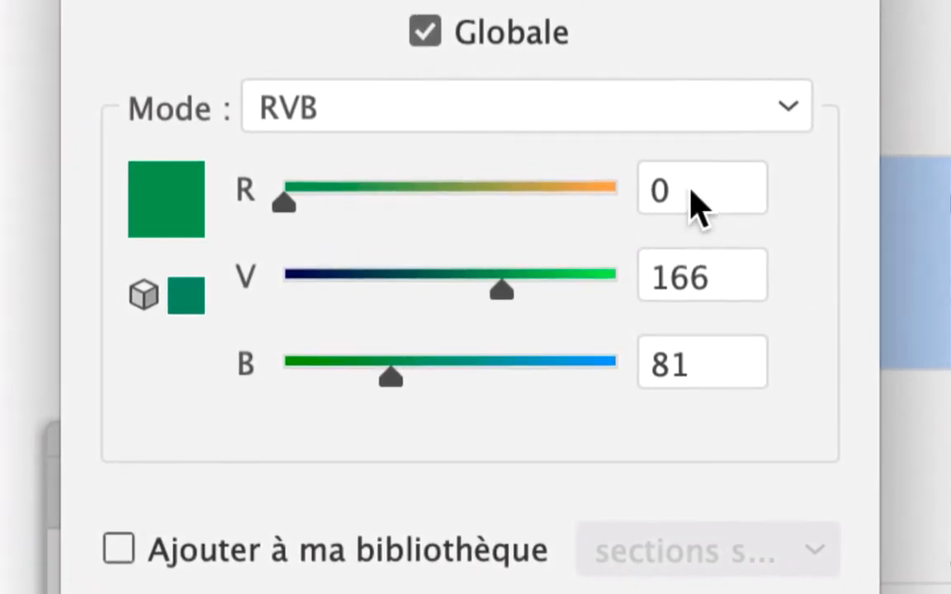
pyautogui.click(691, 192)
pyautogui.write('200')
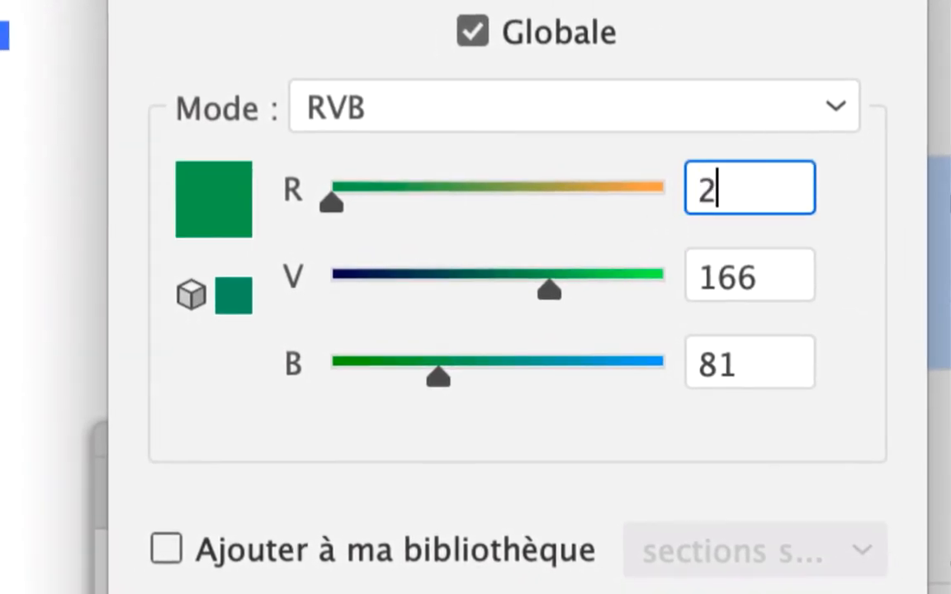
pyautogui.press('Tab')
pyautogui.write('200')
pyautogui.press('Tab')
pyautogui.write('200')
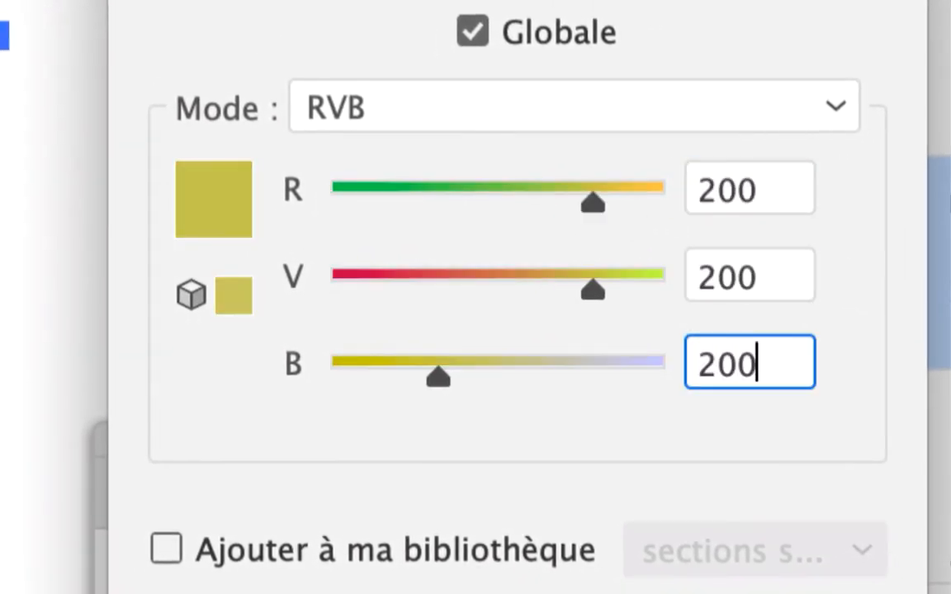
pyautogui.press('Tab')
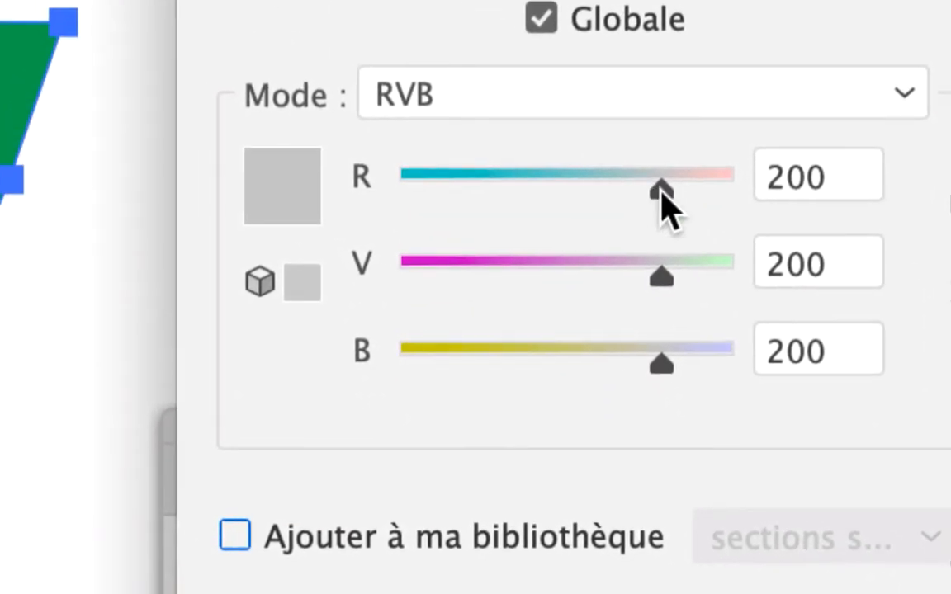
pyautogui.moveTo(661, 191)
pyautogui.mouseDown()
pyautogui.moveTo(554, 198)
pyautogui.moveTo(681, 198)
pyautogui.moveTo(666, 192)
pyautogui.mouseUp()
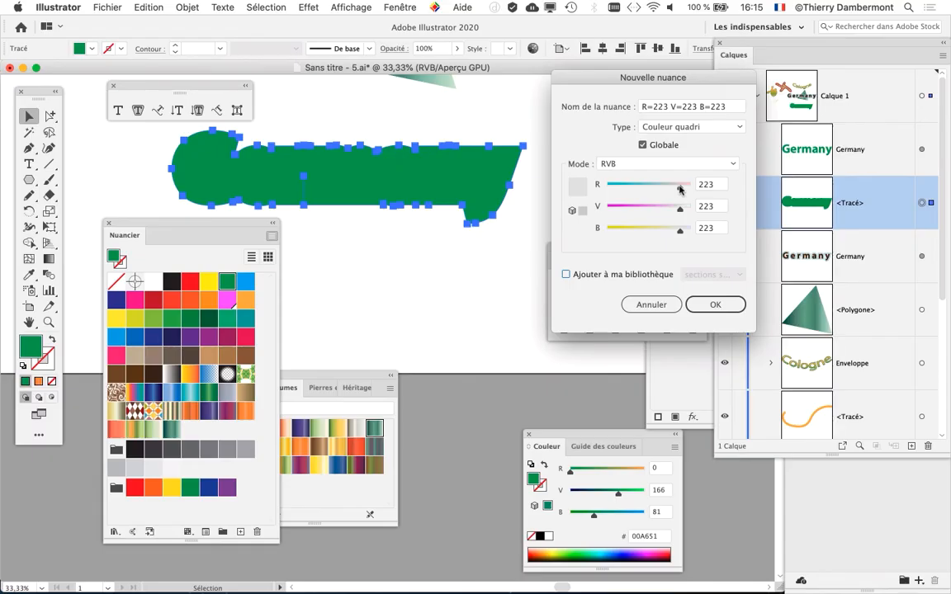
pyautogui.click(714, 304)
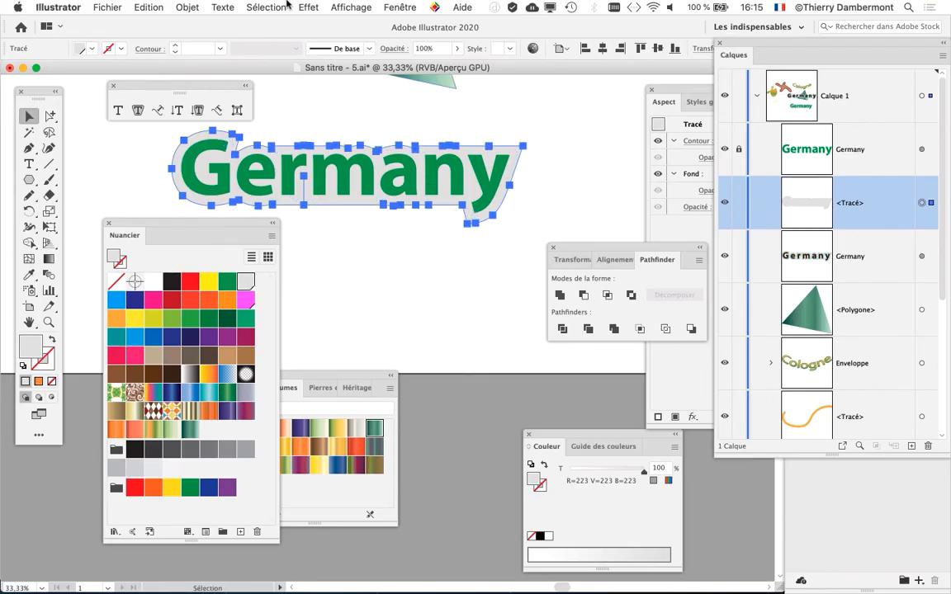
# Apply an Ombre portée effect in Produit mode to the grey path, with 40% opacity and 5 mm offsets in X and Y.
pyautogui.click(307, 7)
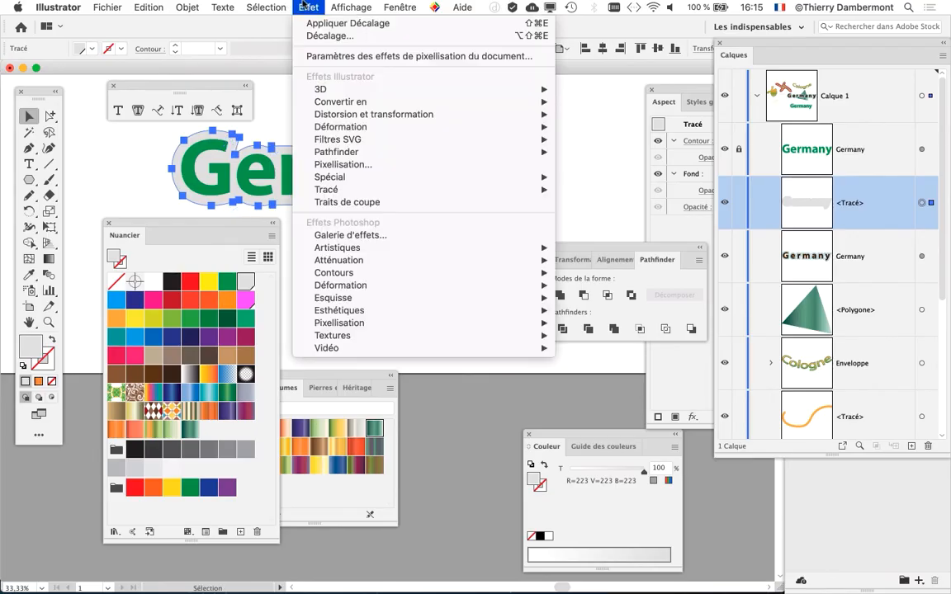
pyautogui.moveTo(340, 181)
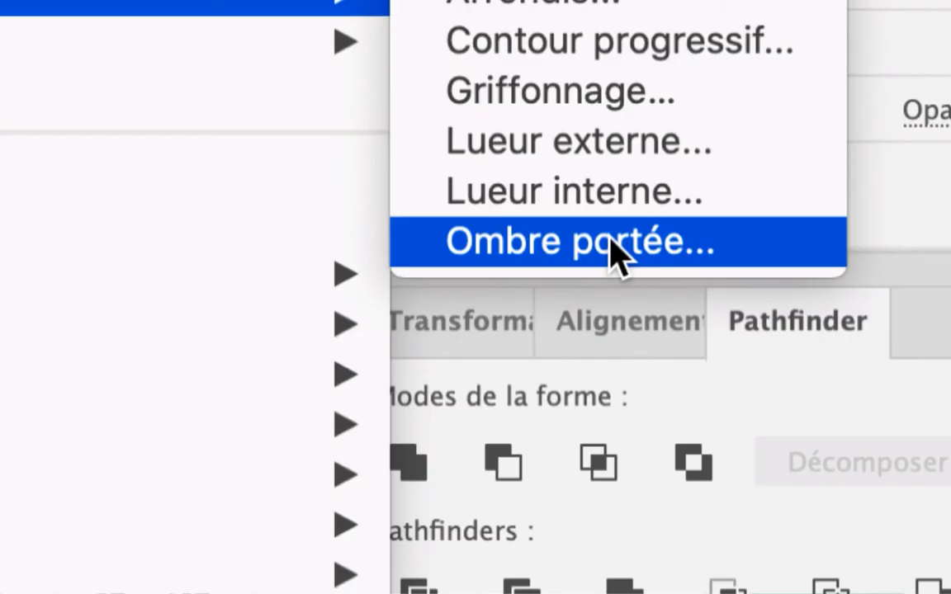
pyautogui.click(615, 252)
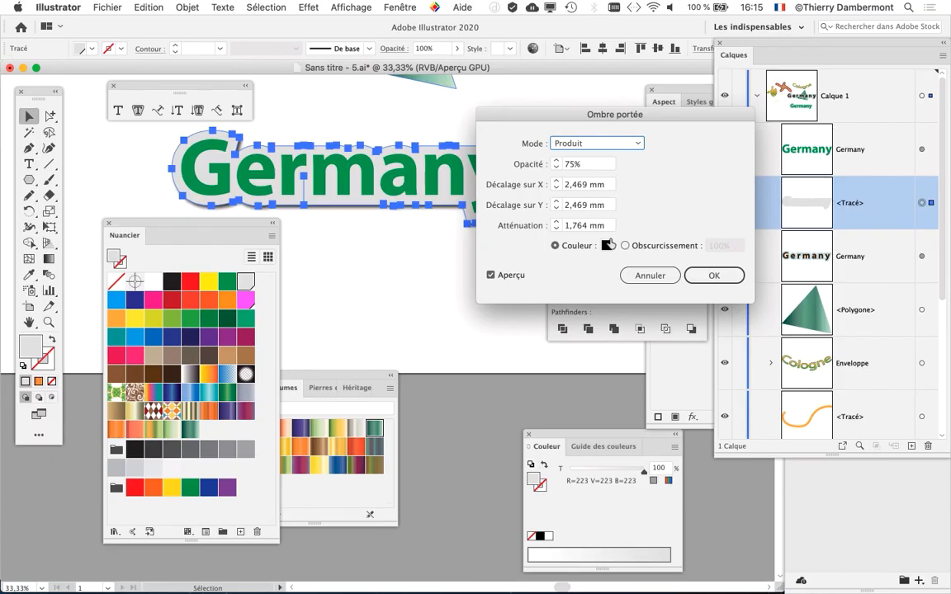
pyautogui.moveTo(532, 112); pyautogui.dragTo(675, 67)
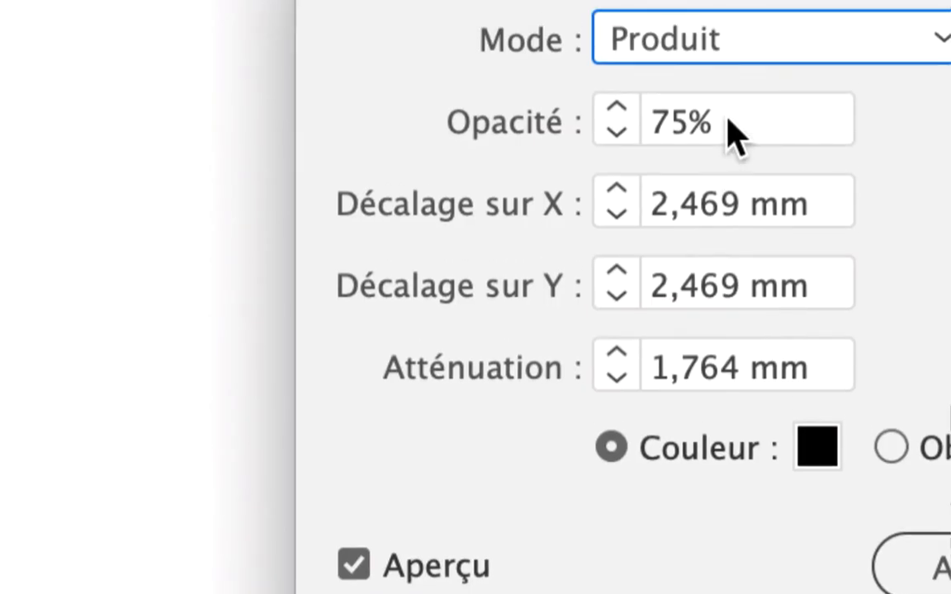
pyautogui.click(699, 119)
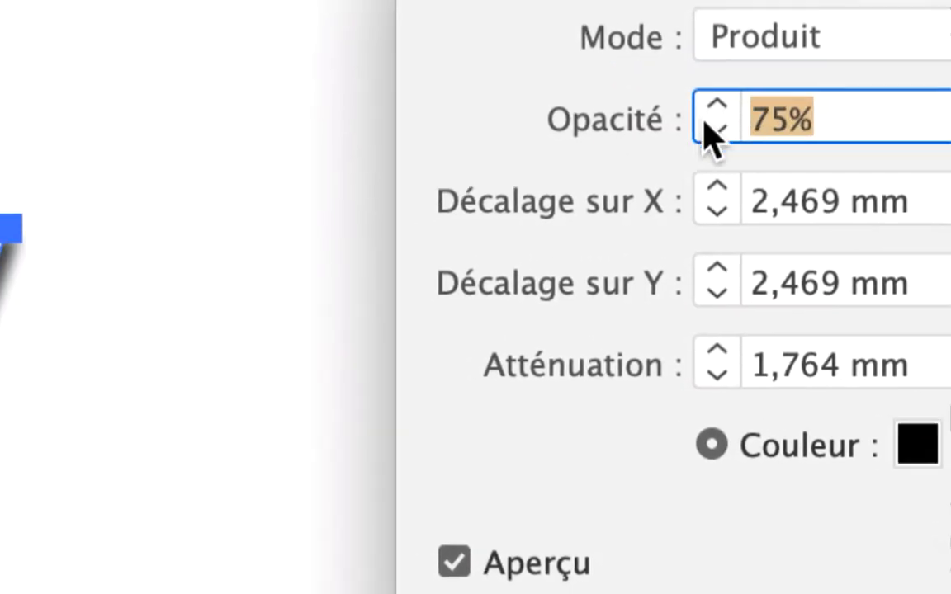
pyautogui.write('40')
pyautogui.press('Tab')
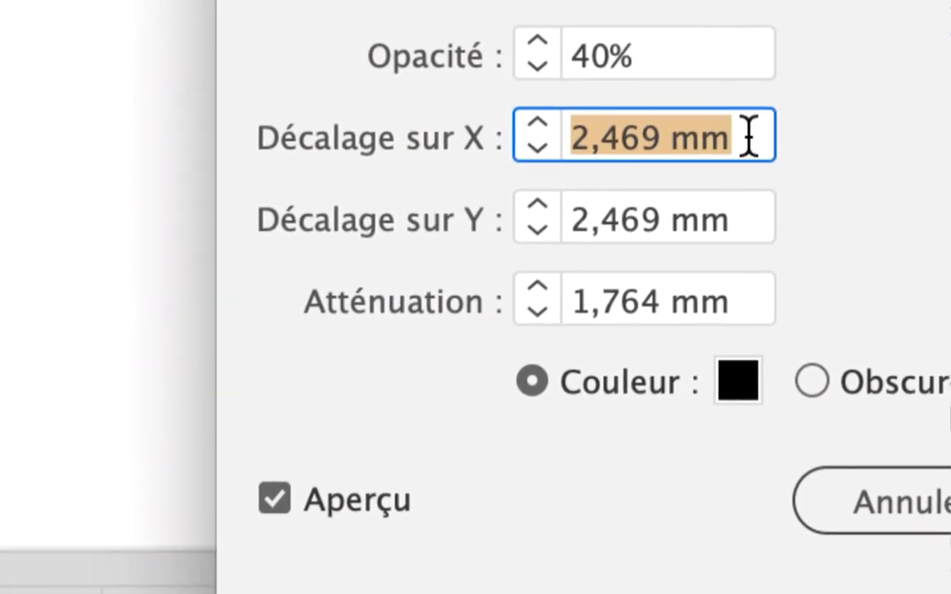
pyautogui.write('5')
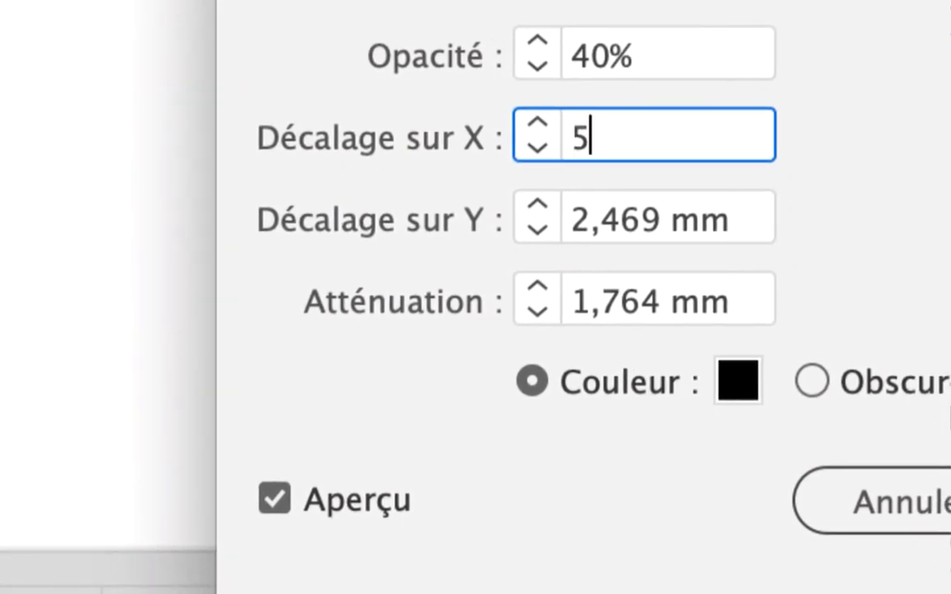
pyautogui.press('Tab')
pyautogui.write('5')
pyautogui.press('Tab')
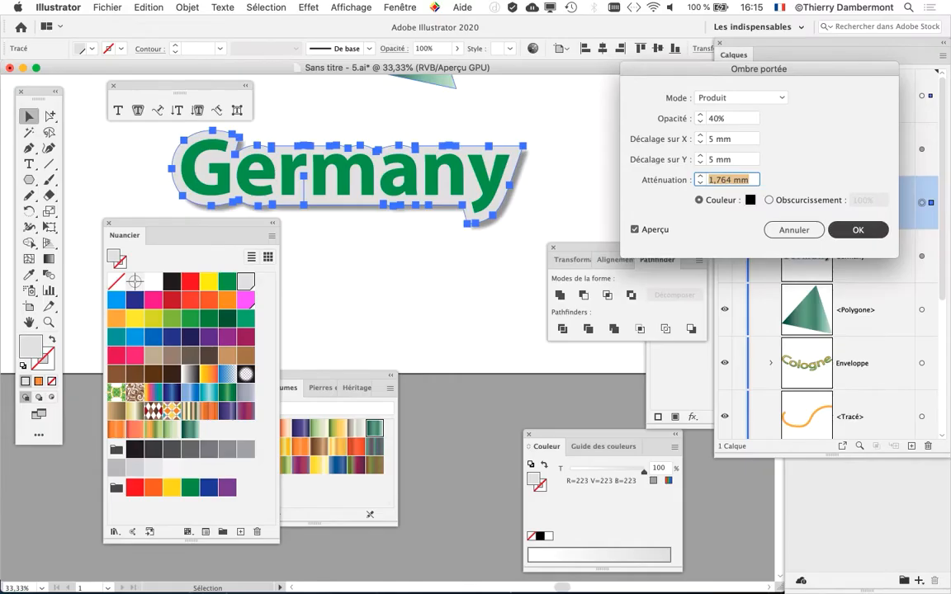
pyautogui.press('Return')
# Deselect everything and examine the Germany text with its grey shadowed backing enlarged and free of the interface.
pyautogui.press('super+shift+a')
pyautogui.press('super+equal')
pyautogui.press('super+equal')
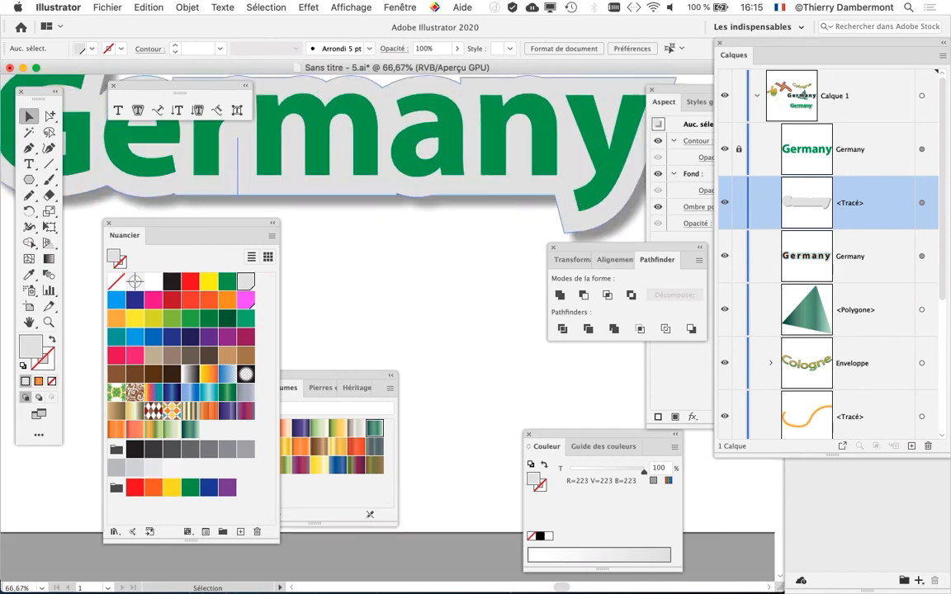
pyautogui.press('Tab')
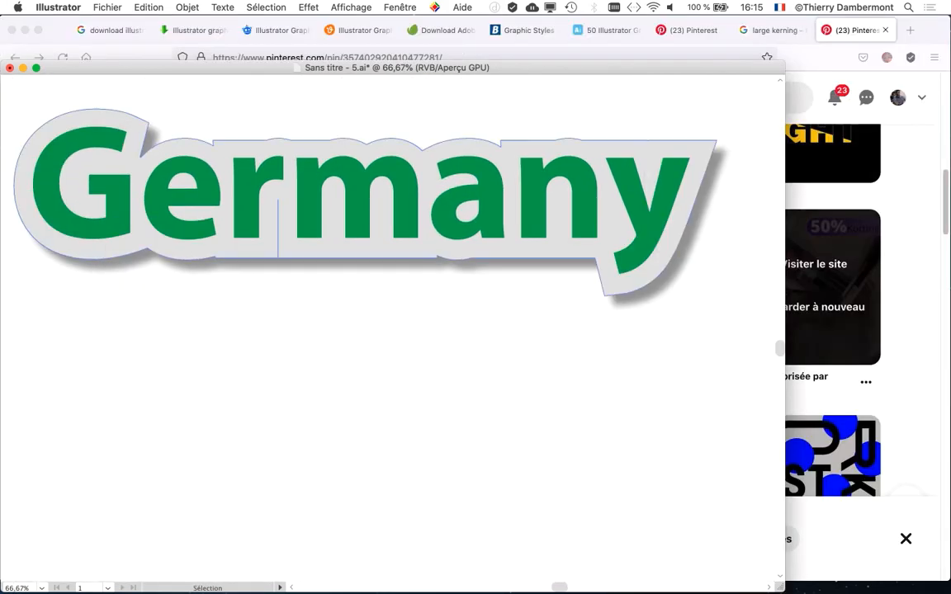
pyautogui.press('Tab')
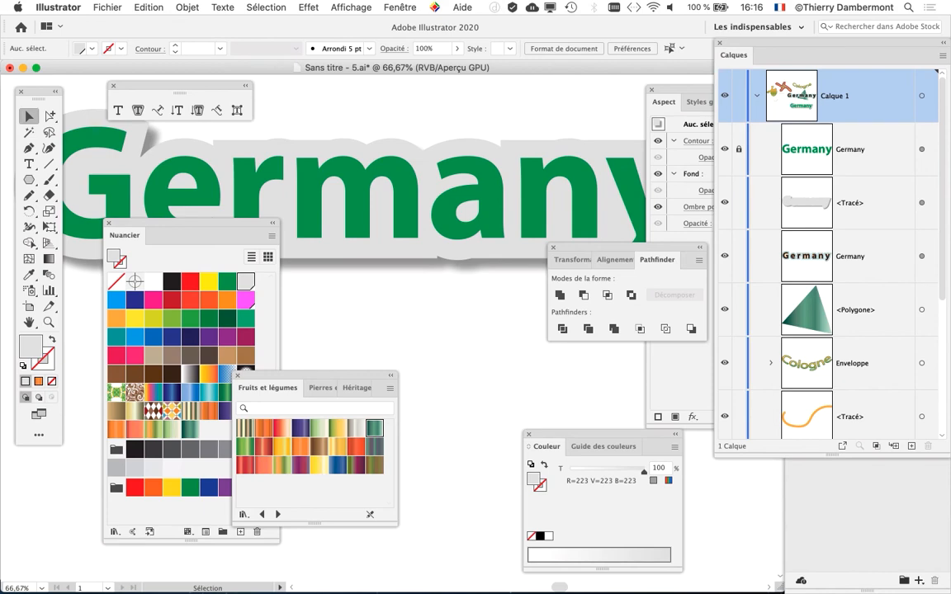
pyautogui.press('Tab')
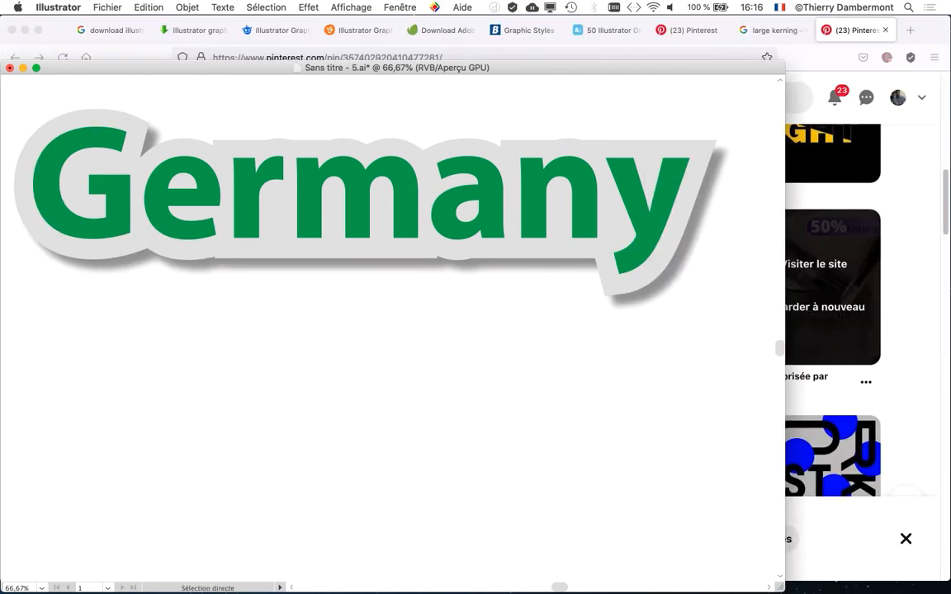
pyautogui.press('super+alt+h')
pyautogui.press('Tab')
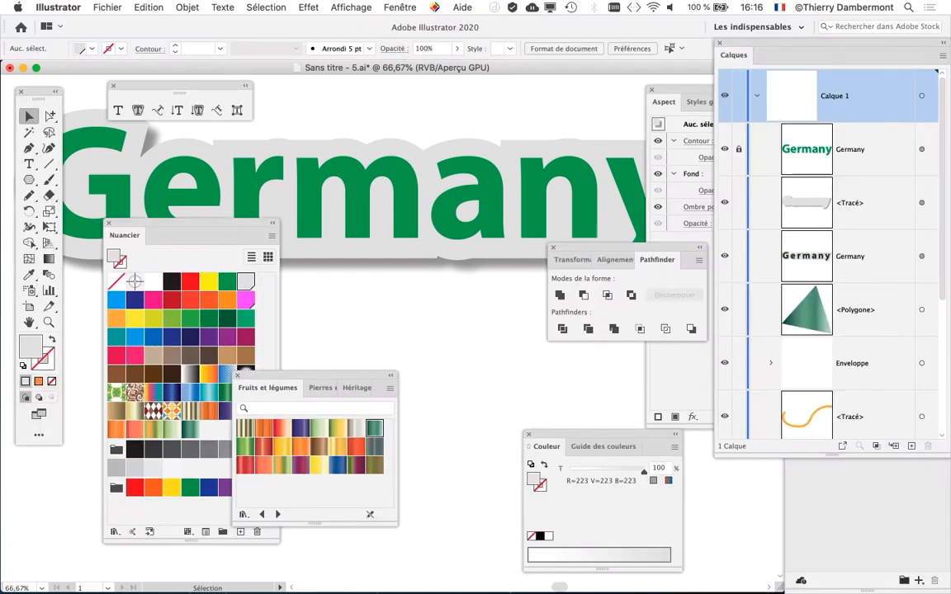
pyautogui.press('Tab')
pyautogui.press('Tab')
pyautogui.press('Tab')
pyautogui.press('Tab')
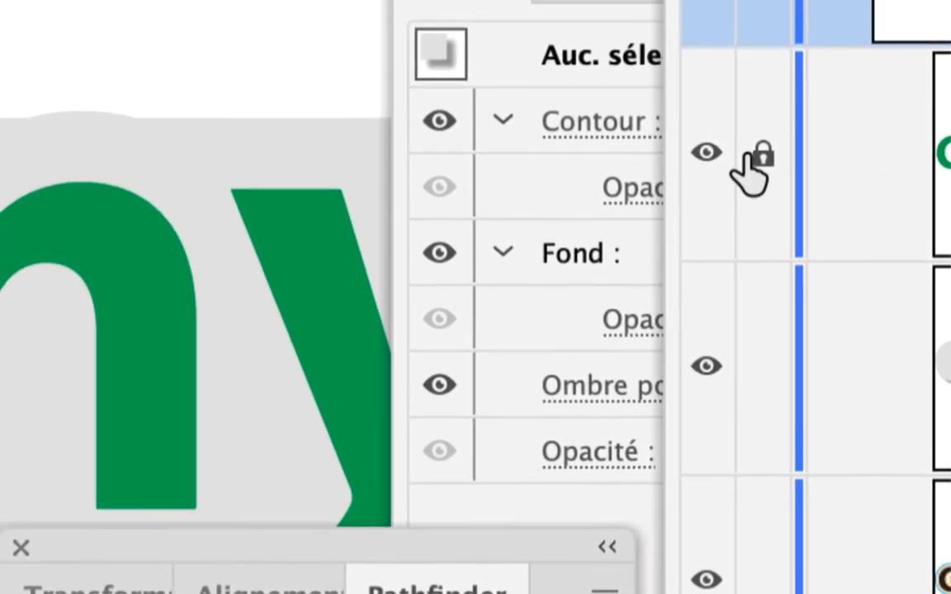
# Unlock the plain green Germany text object and clear the floating panels away from the artwork.
pyautogui.click(739, 149)
pyautogui.click(892, 135)
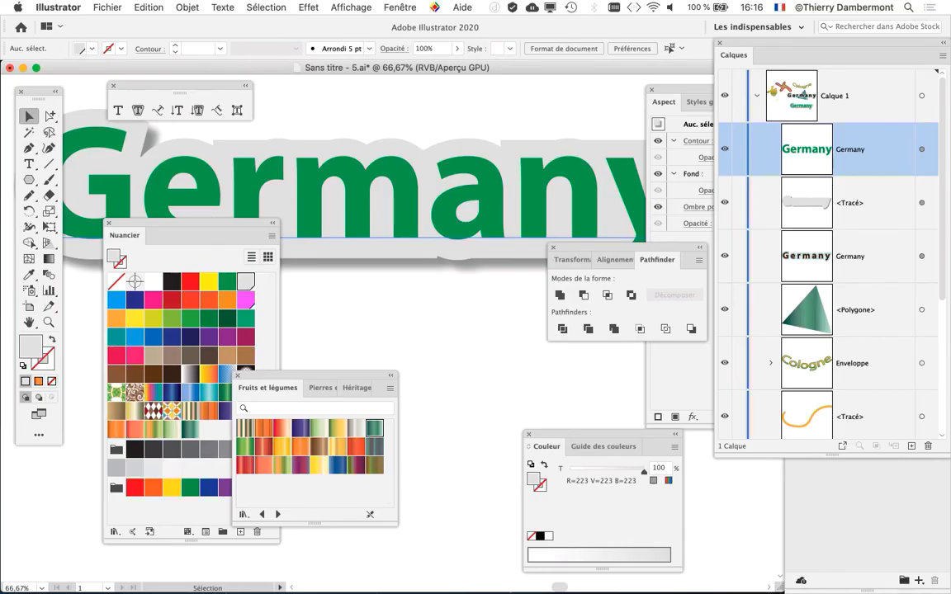
pyautogui.moveTo(626, 247); pyautogui.dragTo(483, 402)
pyautogui.moveTo(189, 223); pyautogui.dragTo(116, 382)
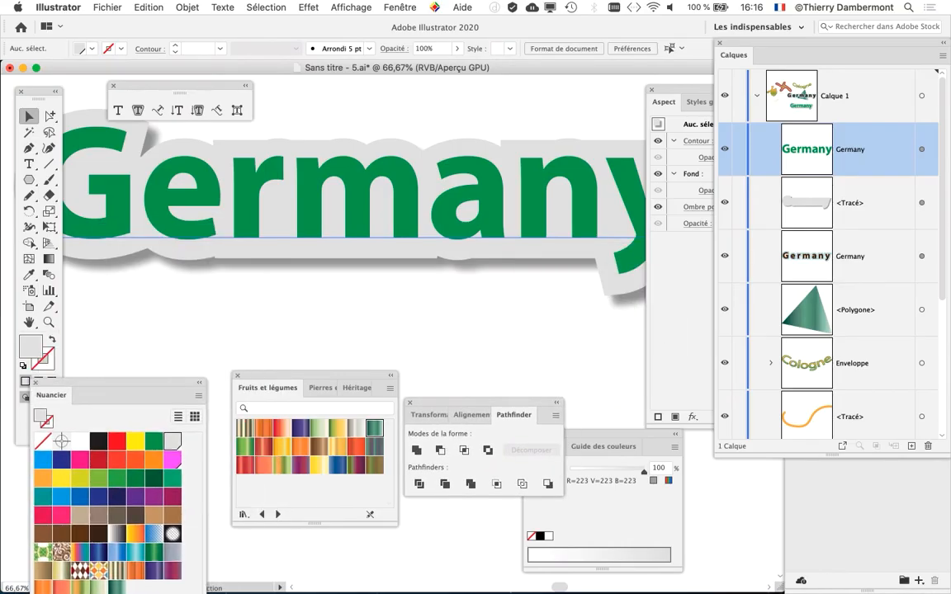
pyautogui.moveTo(681, 89); pyautogui.dragTo(520, 368)
pyautogui.click(305, 7)
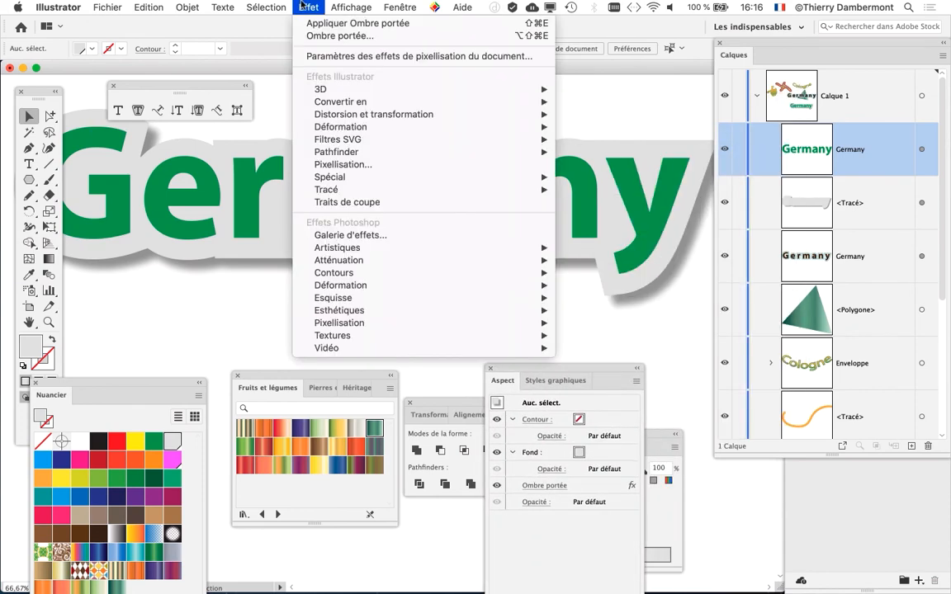
pyautogui.moveTo(371, 177)
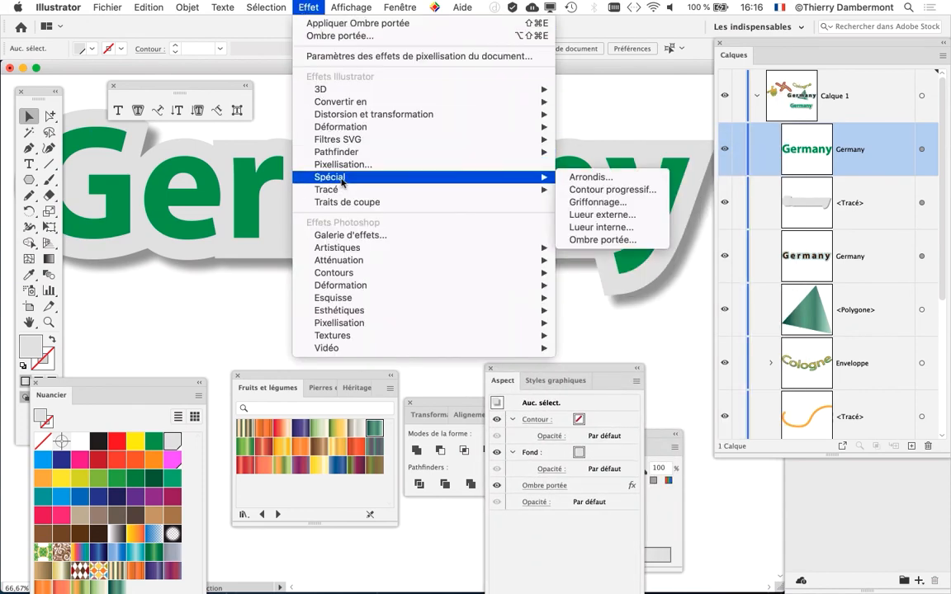
pyautogui.click(641, 227)
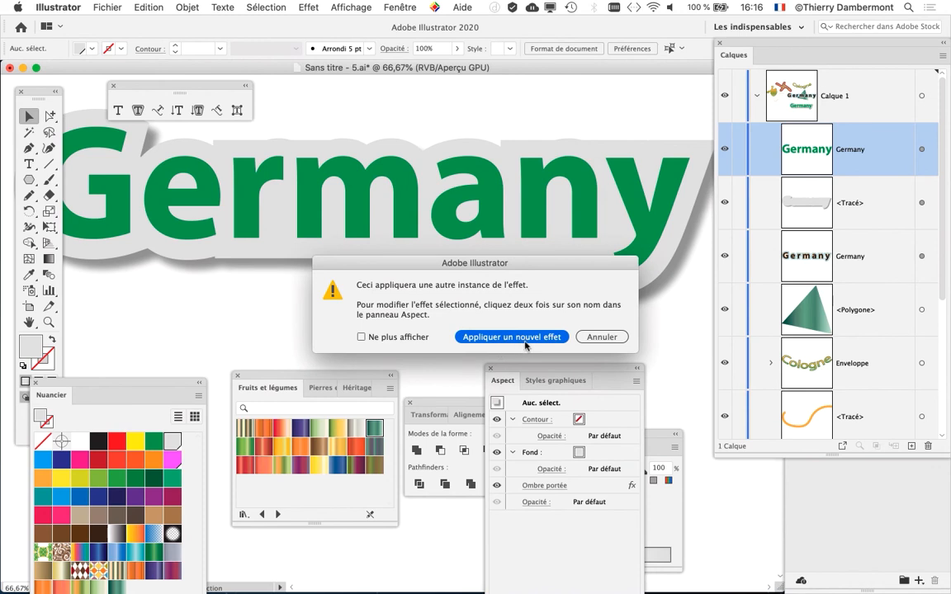
pyautogui.click(585, 339)
pyautogui.click(463, 338)
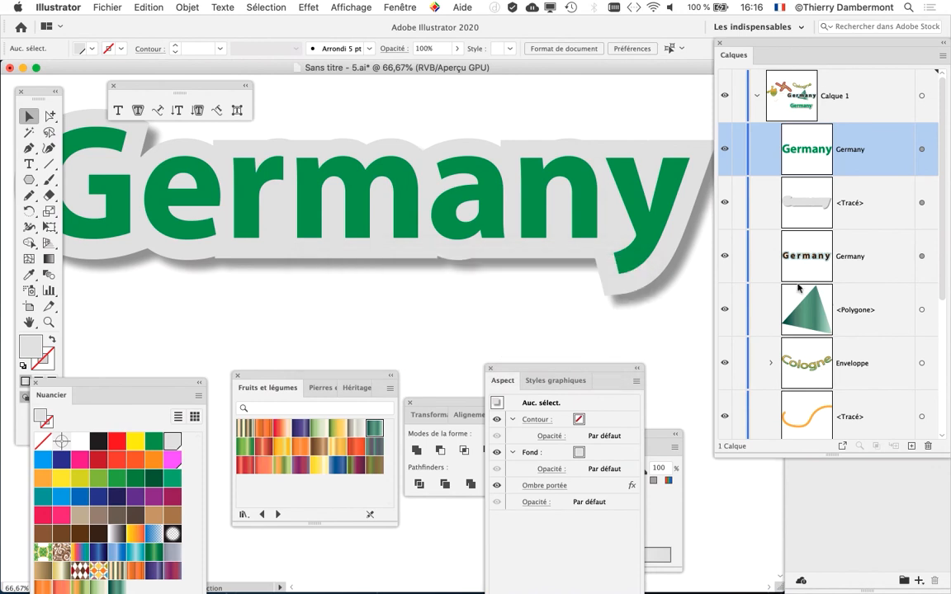
# Add an Ombre portée effect to the green Germany text in Produit mode, with 2 mm offsets in X and Y and 0,5 mm attenuation.
pyautogui.click(921, 152)
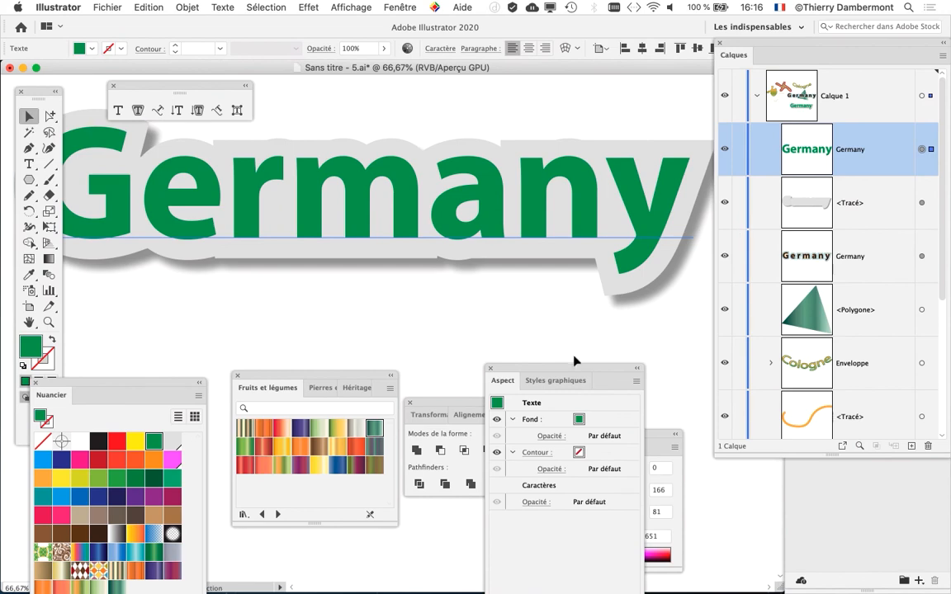
pyautogui.moveTo(569, 371); pyautogui.dragTo(619, 113)
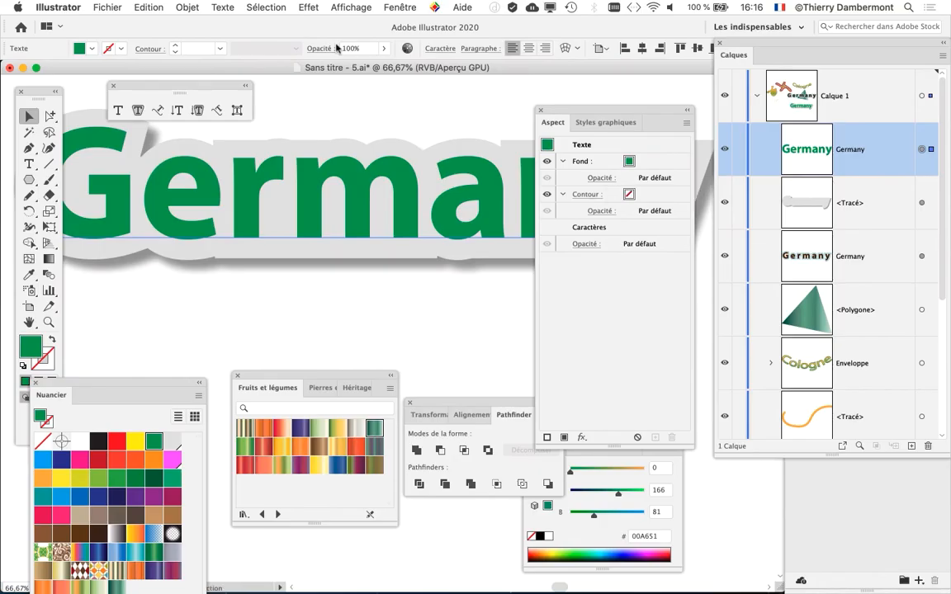
pyautogui.click(307, 8)
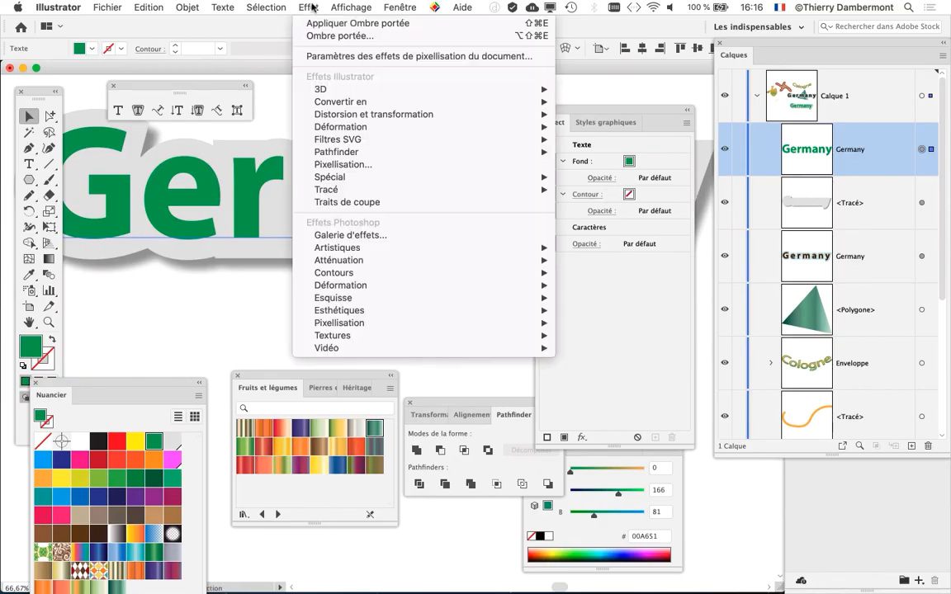
pyautogui.moveTo(309, 175)
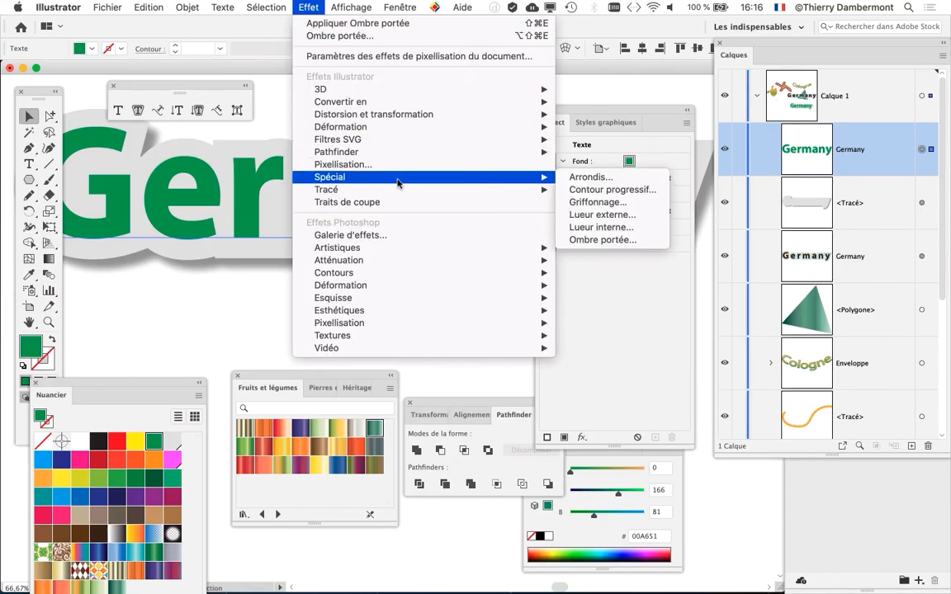
pyautogui.click(609, 240)
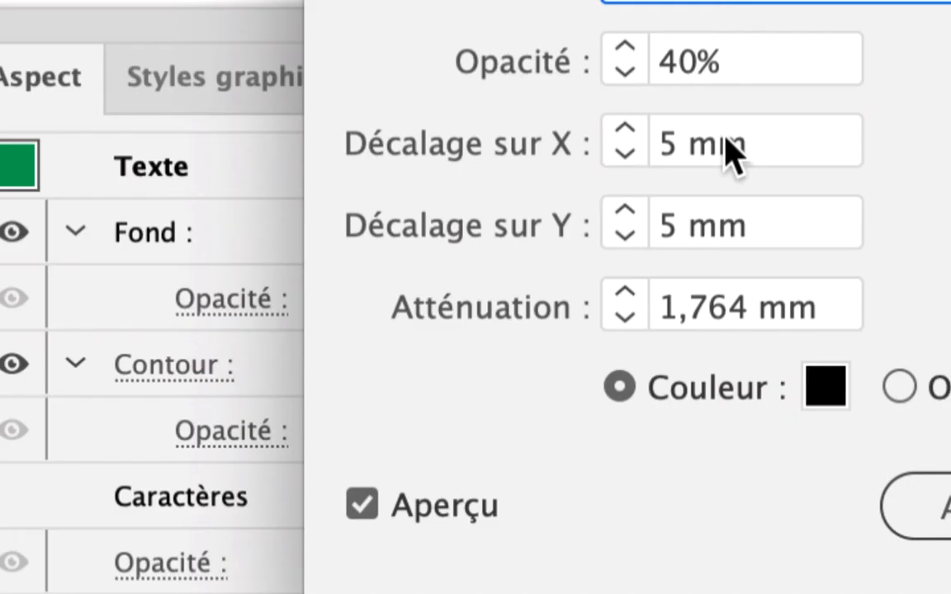
pyautogui.click(624, 141)
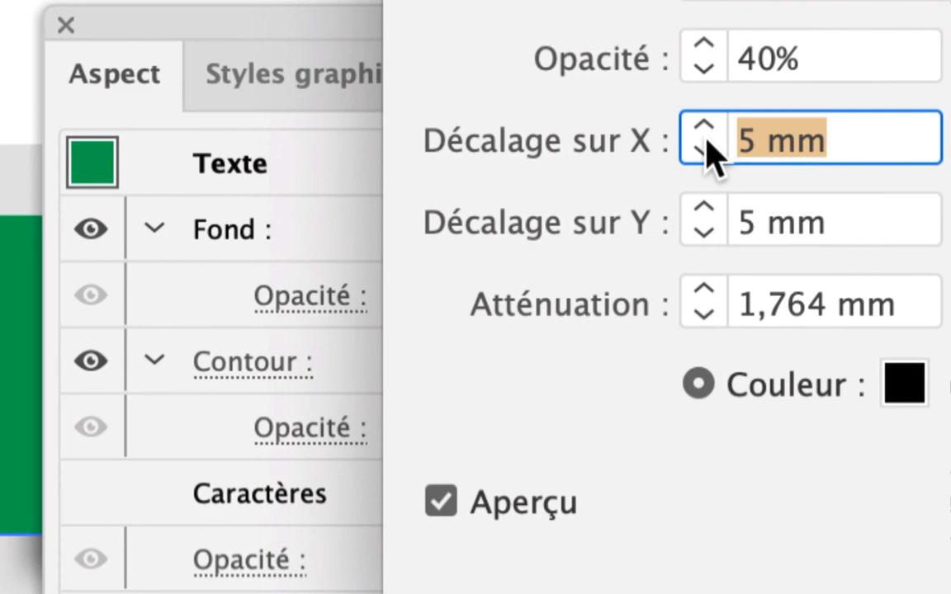
pyautogui.write('2')
pyautogui.press('Tab')
pyautogui.write('2')
pyautogui.press('Tab')
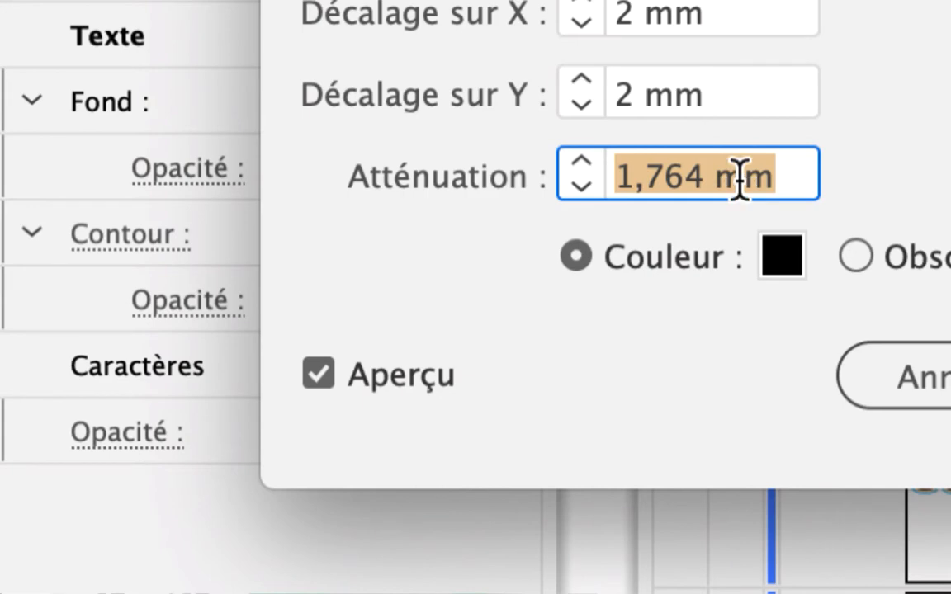
pyautogui.write('0,5')
pyautogui.press('Tab')
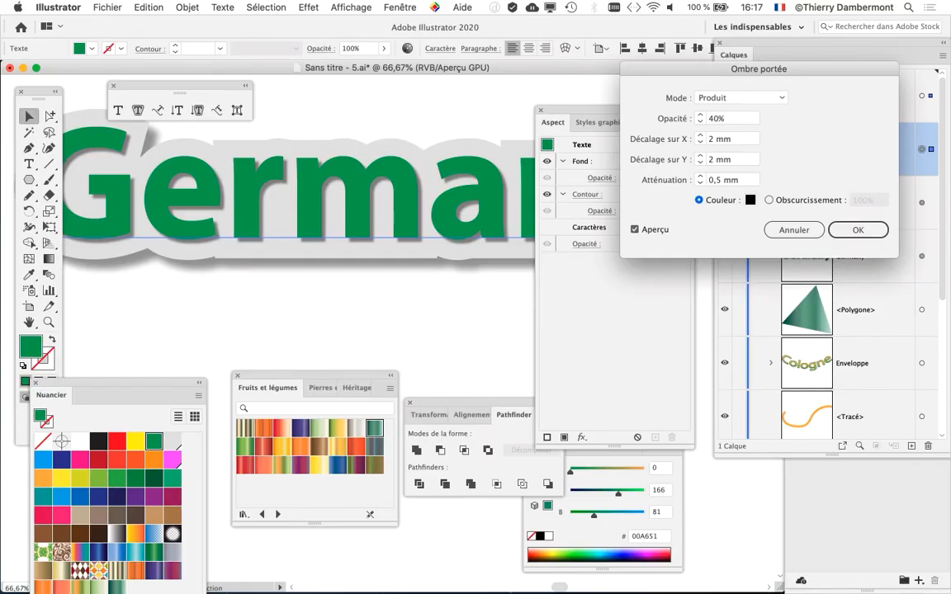
# Try 4 mm offsets in X and Y for the text's drop shadow.
pyautogui.click(741, 140)
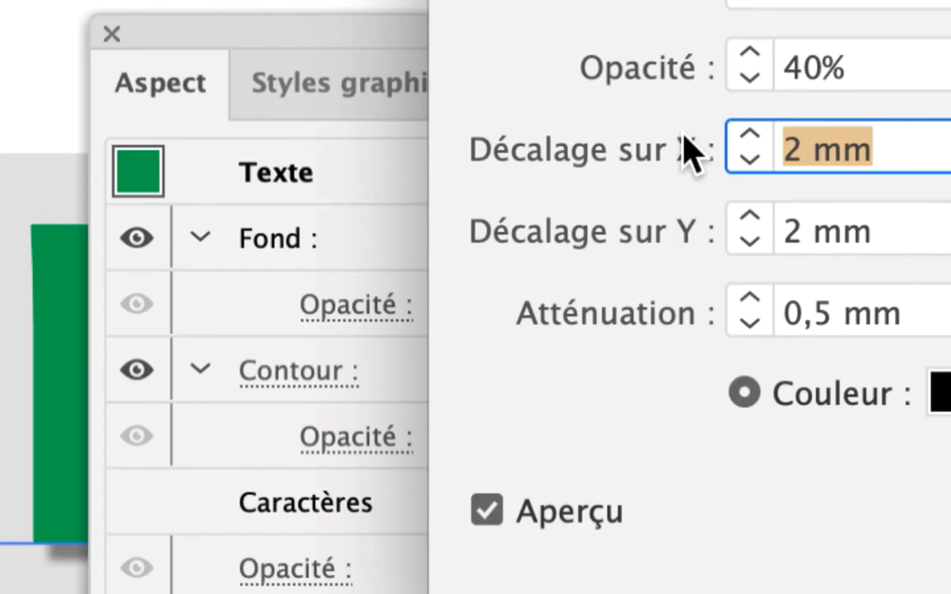
pyautogui.write('4')
pyautogui.press('Tab')
pyautogui.write('4')
pyautogui.press('Tab')
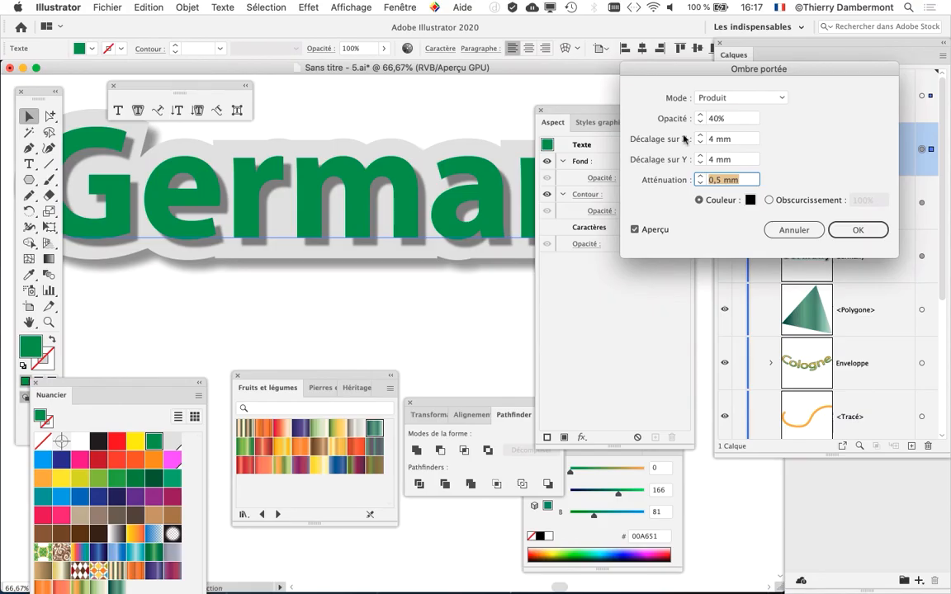
# Set the text shadow's X and Y offsets to 3 mm, accept the effect, and deselect the text.
pyautogui.hotkey('shift', 'Tab')
pyautogui.hotkey('shift', 'Tab')
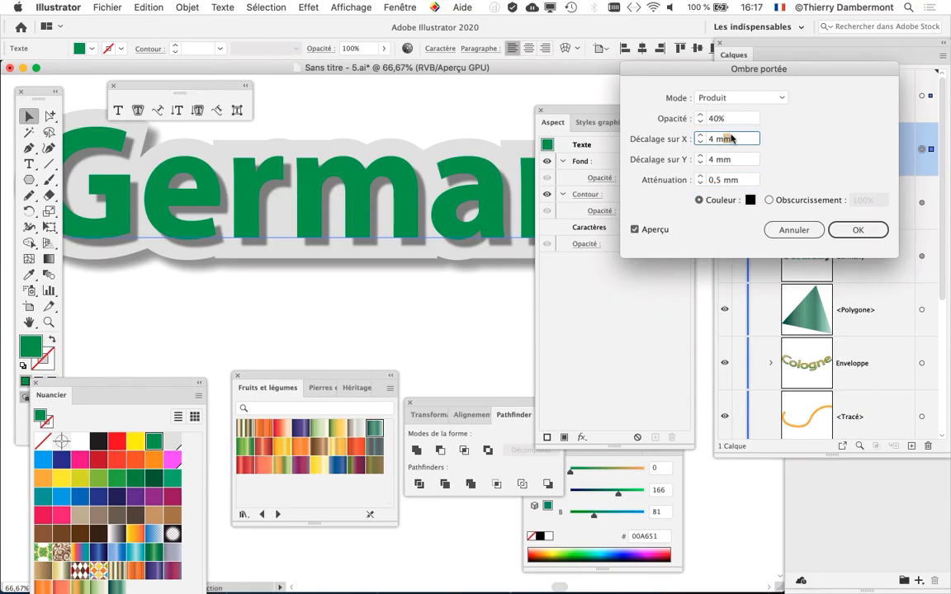
pyautogui.write('3')
pyautogui.press('Tab')
pyautogui.write('3')
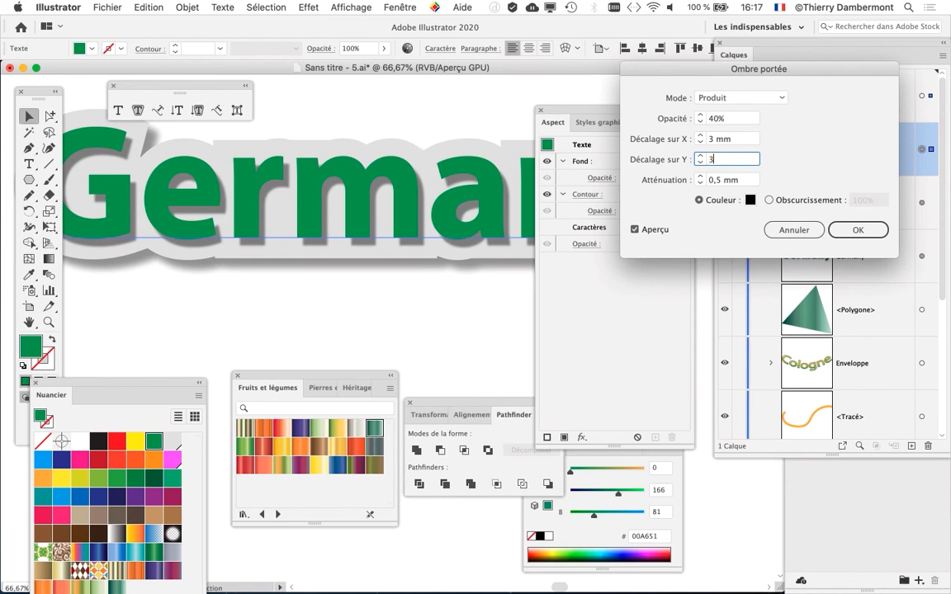
pyautogui.press('Tab')
pyautogui.click(855, 232)
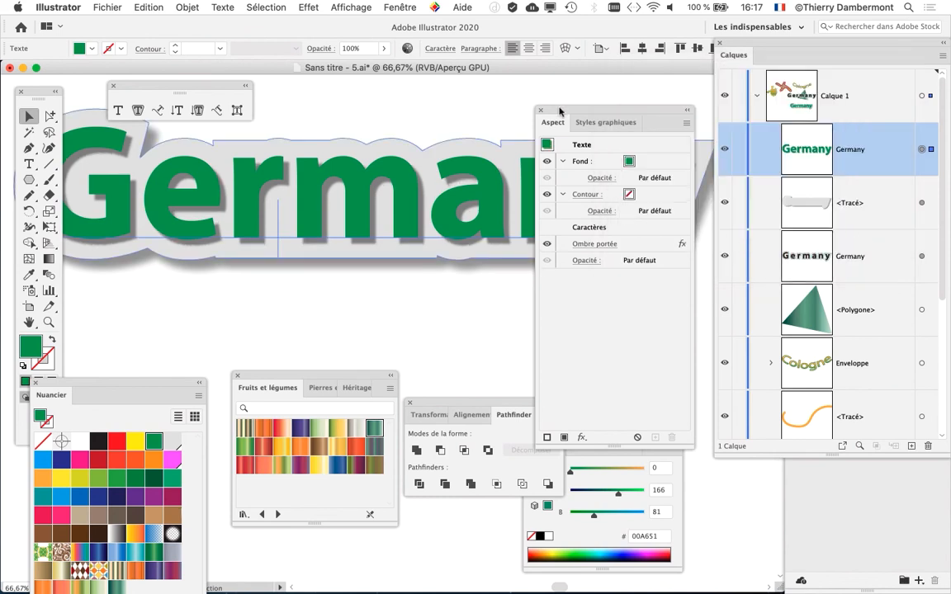
pyautogui.moveTo(615, 110); pyautogui.dragTo(603, 317)
pyautogui.click(397, 309)
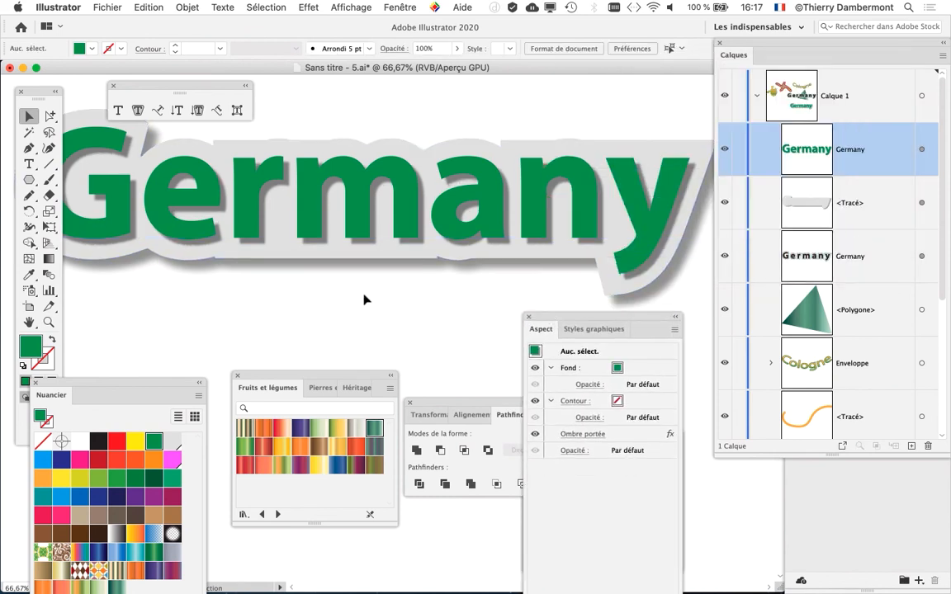
pyautogui.press('super+minus')
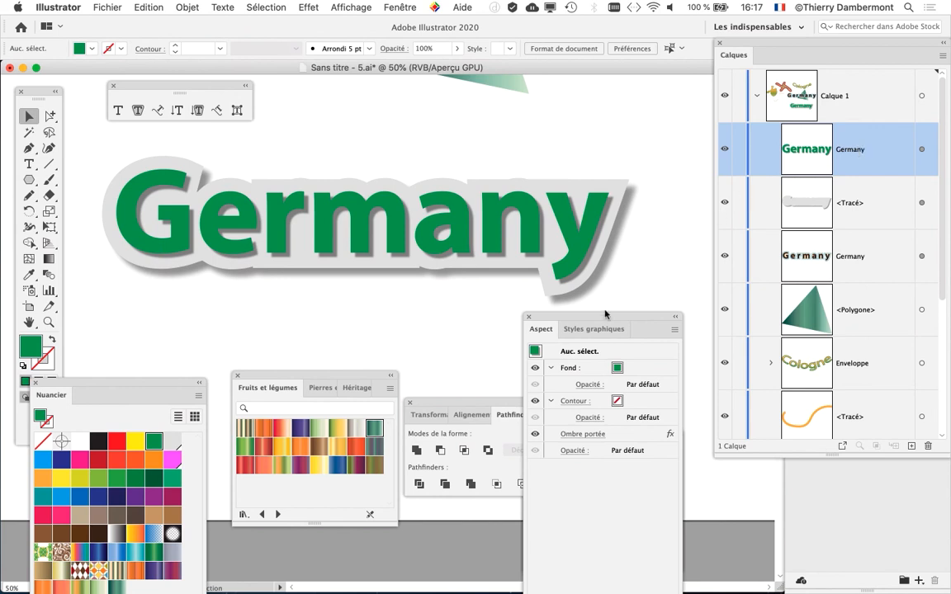
# Give the green Germany text a white stroke of 3 pt, then deselect it.
pyautogui.moveTo(602, 317); pyautogui.dragTo(347, 346)
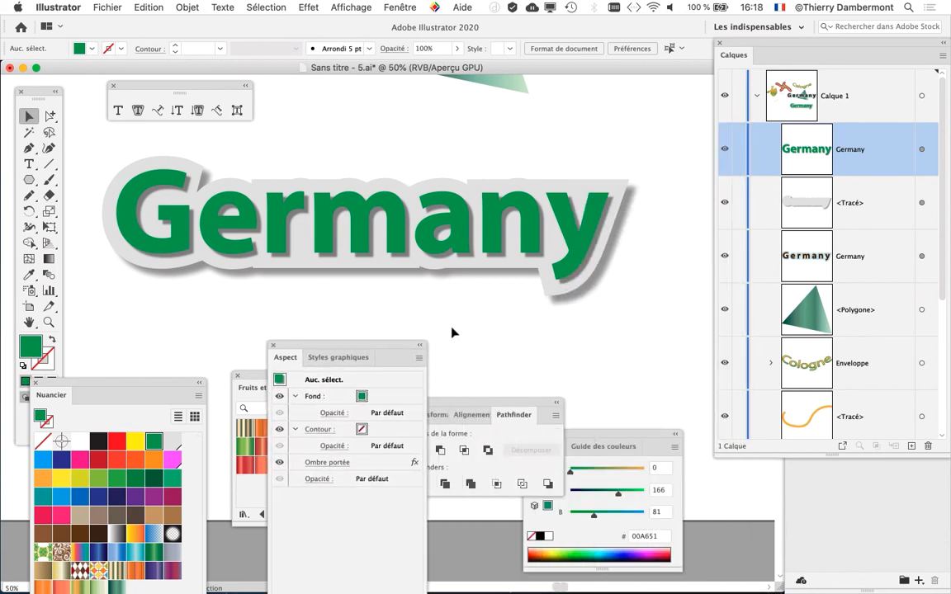
pyautogui.click(921, 149)
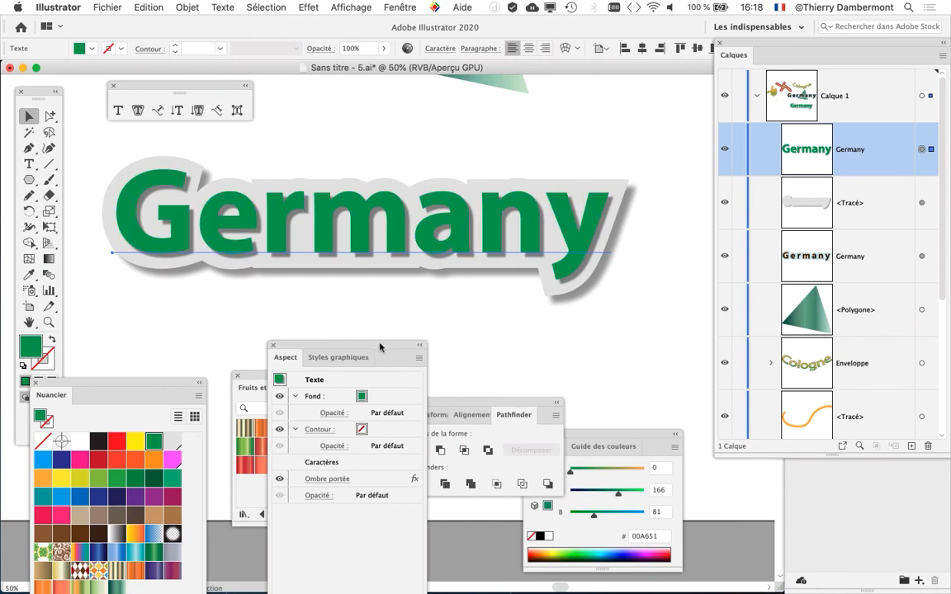
pyautogui.moveTo(379, 347); pyautogui.dragTo(638, 82)
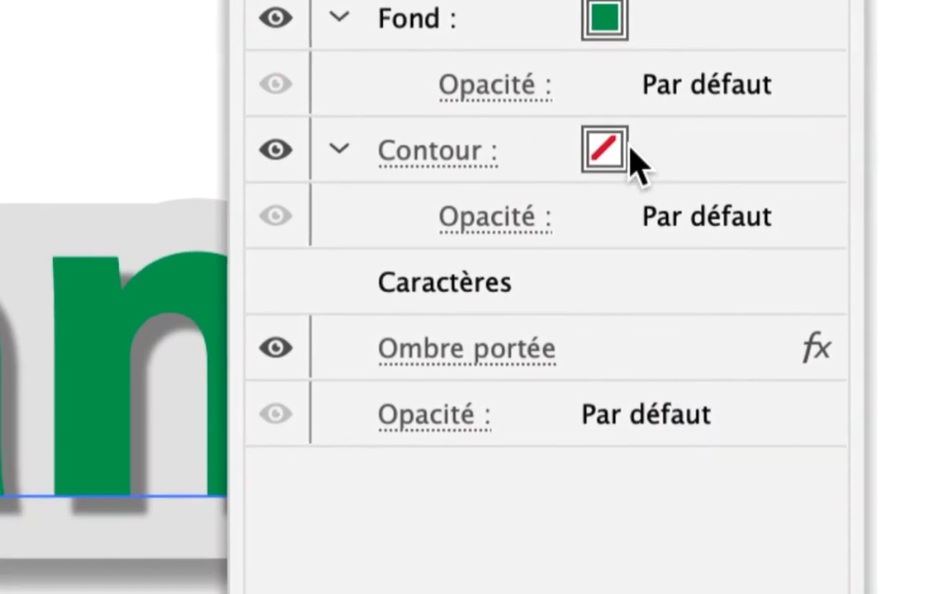
pyautogui.click(631, 148)
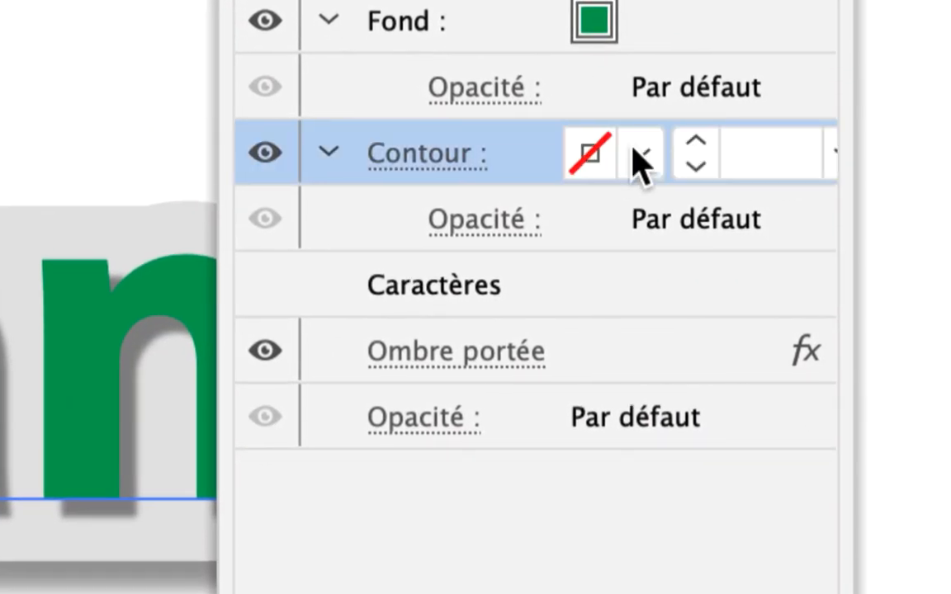
pyautogui.click(641, 152)
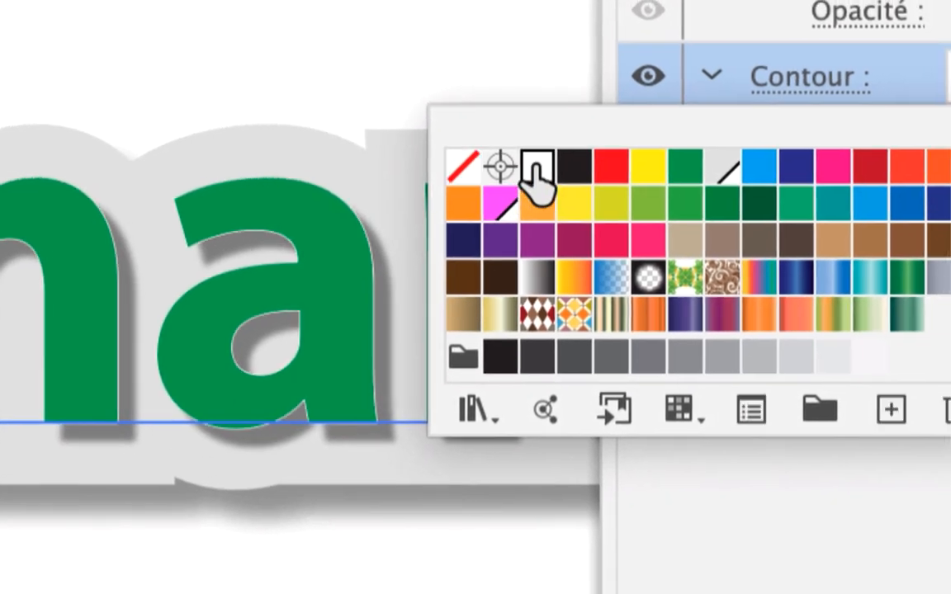
pyautogui.click(534, 168)
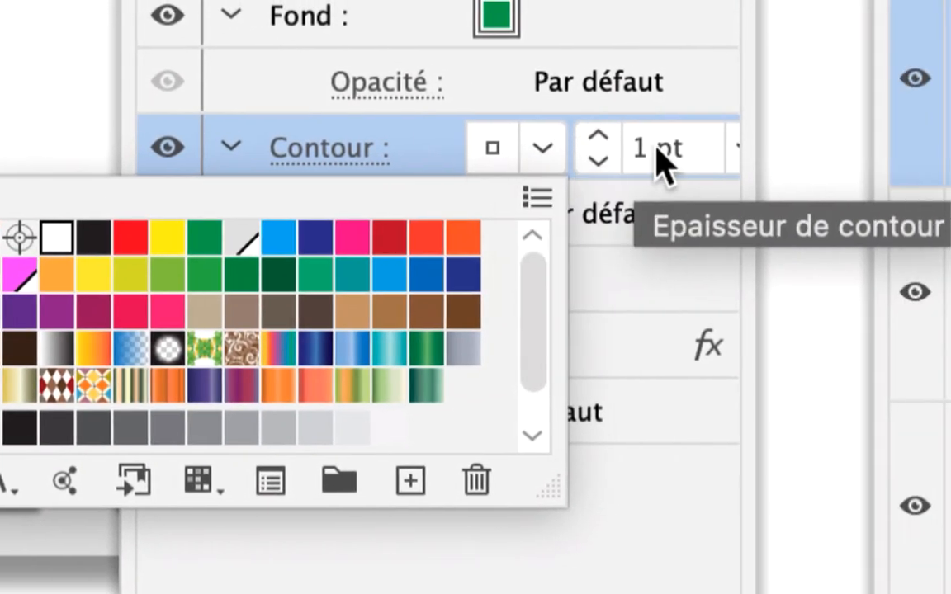
pyautogui.click(598, 136)
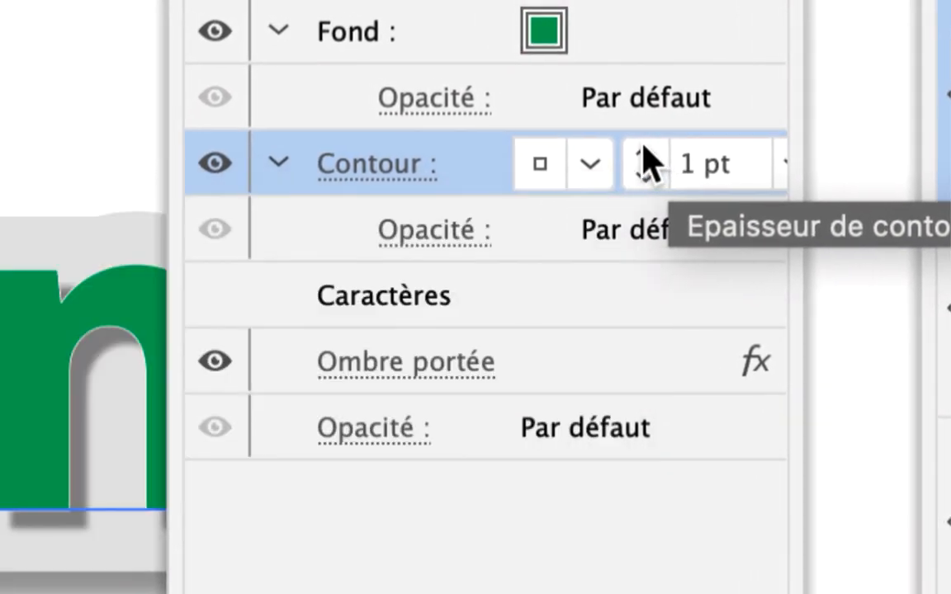
pyautogui.click(598, 136)
pyautogui.click(599, 136)
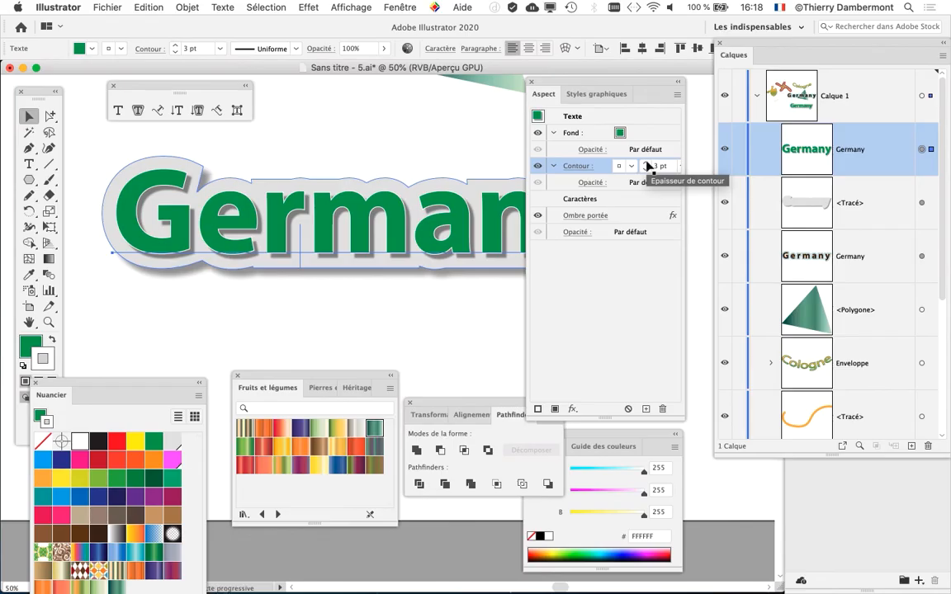
pyautogui.click(404, 335)
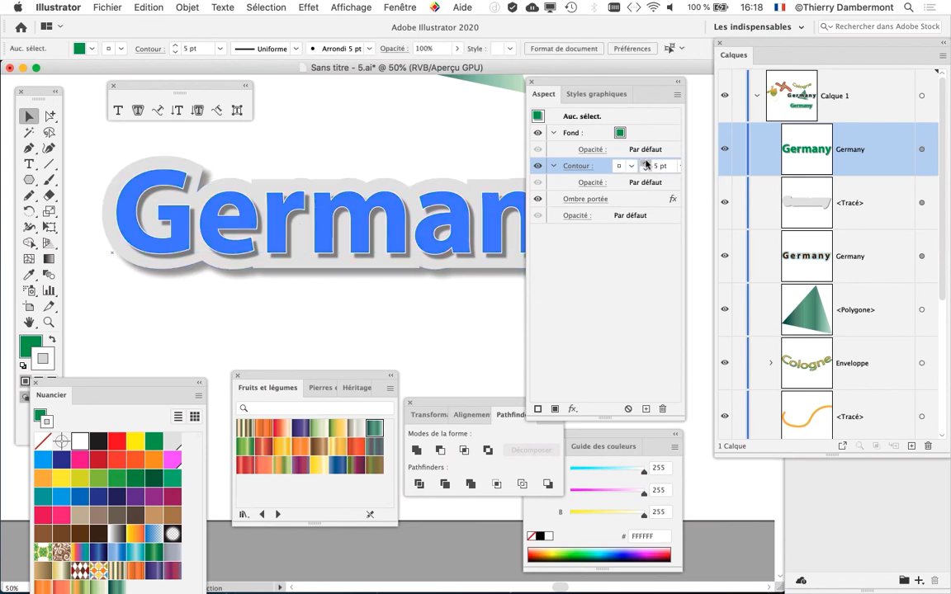
# Reselect the green Germany text, increase its white stroke to 6 pt, and deselect it.
pyautogui.click(446, 239)
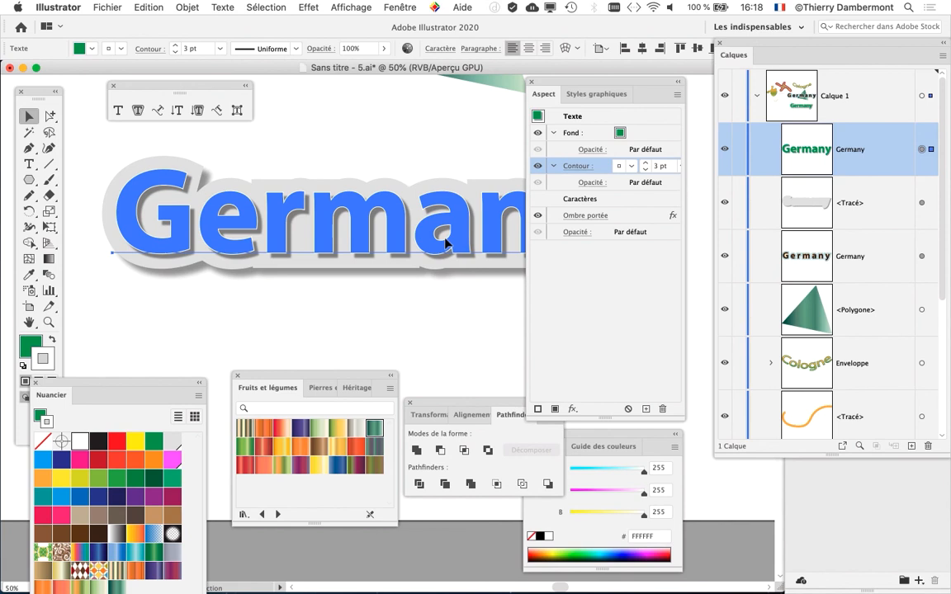
pyautogui.click(646, 162)
pyautogui.click(645, 162)
pyautogui.click(646, 162)
pyautogui.click(444, 309)
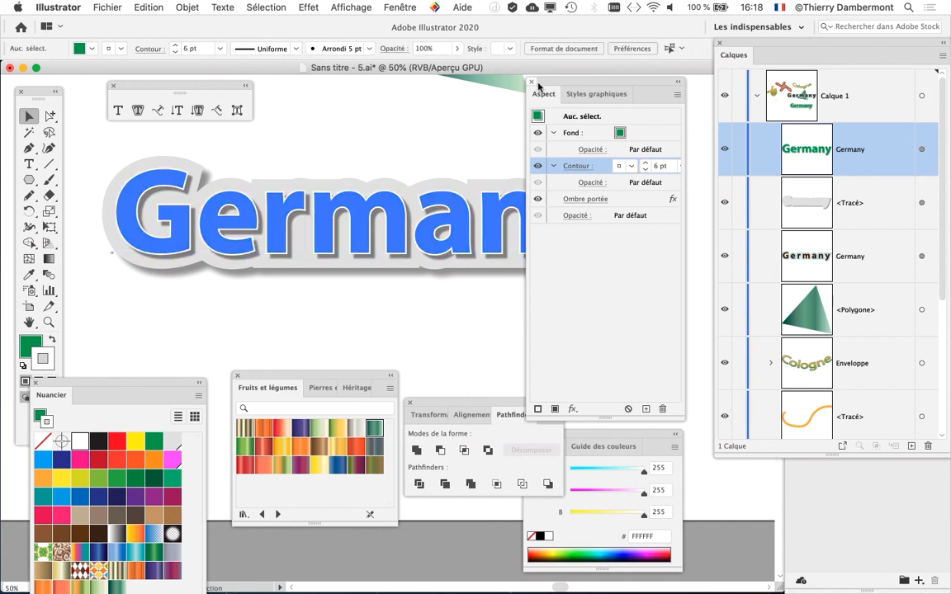
# Close the floating Appearance panel beside the styled Germany text.
pyautogui.click(533, 84)
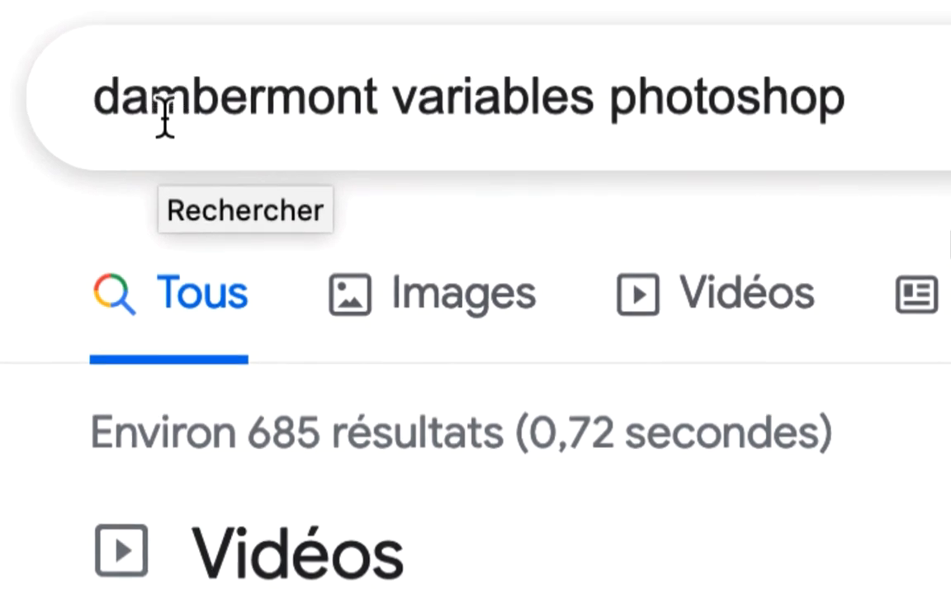
# Switch to Firefox, highlight the whole Photoshop variables query in the Google results, and mute the system sound.
pyautogui.moveTo(100, 89); pyautogui.dragTo(254, 97)
pyautogui.moveTo(184, 115); pyautogui.dragTo(783, 124)
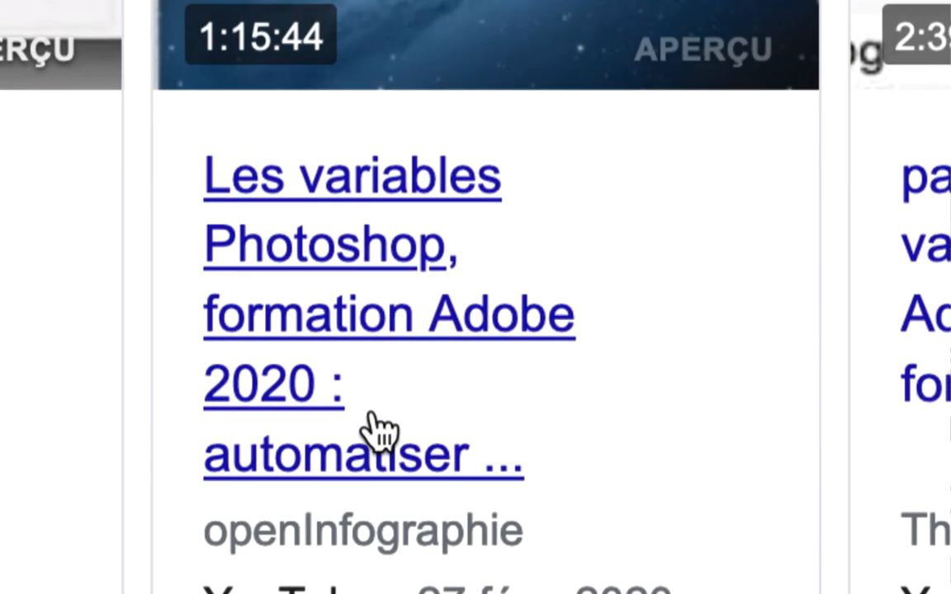
pyautogui.press('XF86AudioLowerVolume')
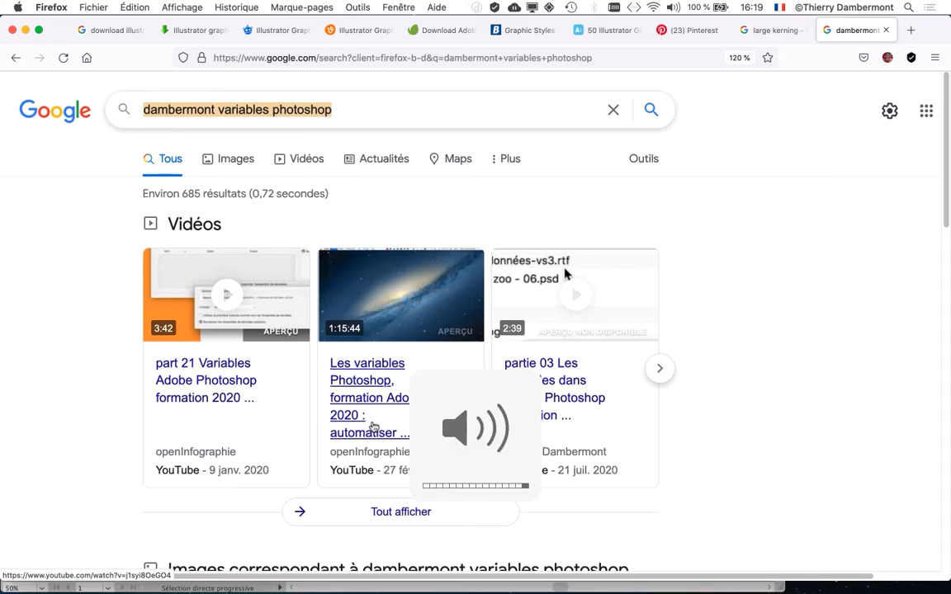
pyautogui.press('XF86AudioMute')
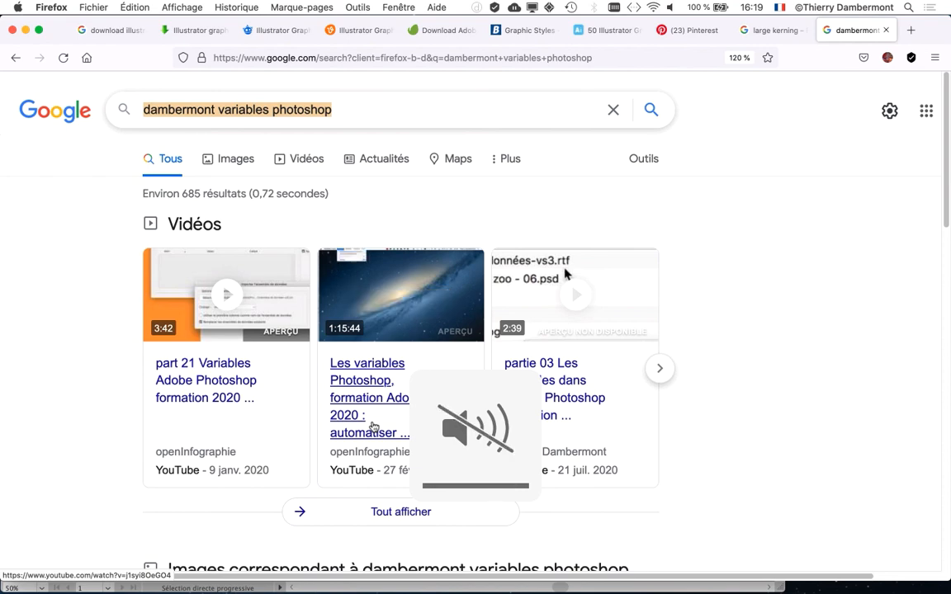
# Open the YouTube result "Les variables Photoshop, formation Adobe 2020", show it full screen, and pause it.
pyautogui.click(374, 409)
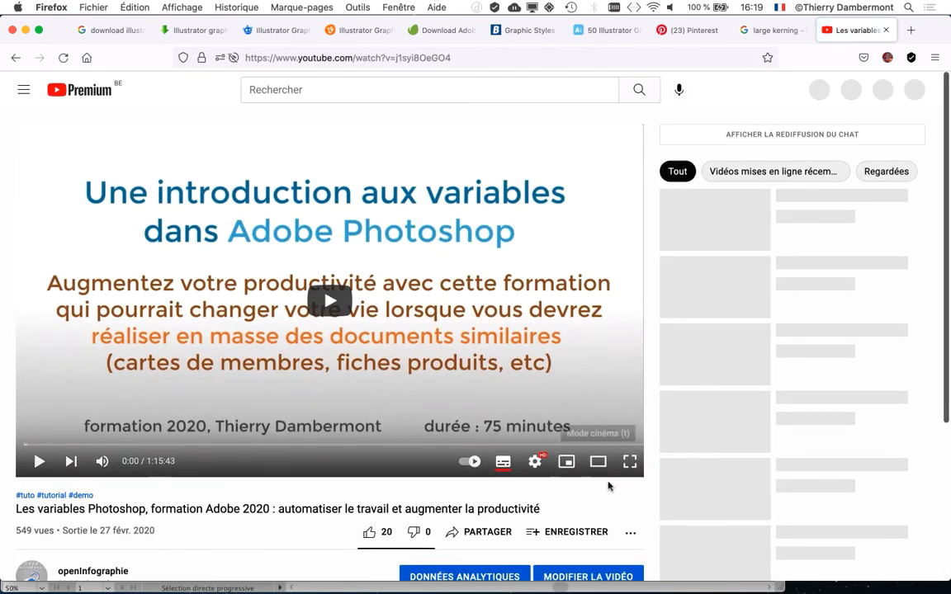
pyautogui.click(629, 462)
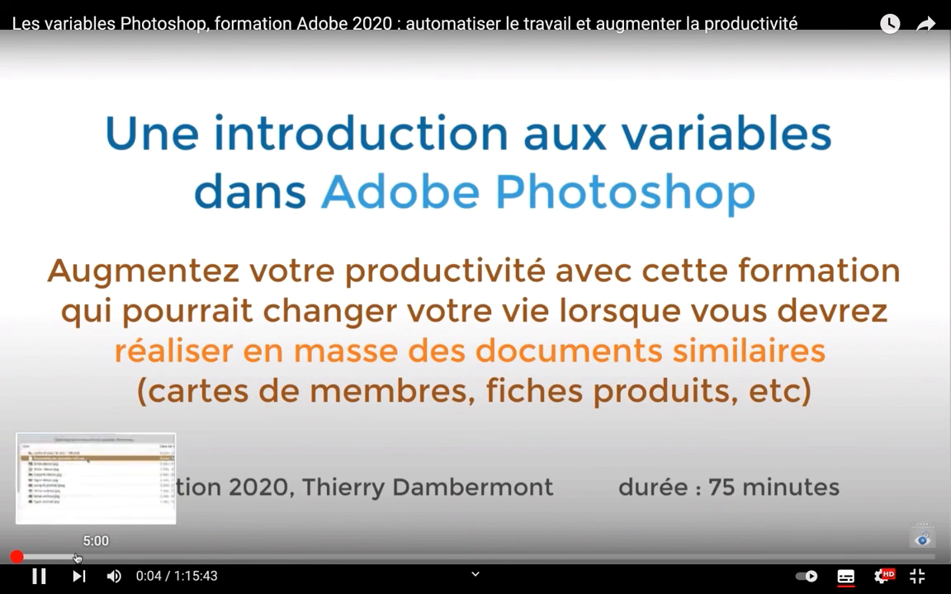
pyautogui.click(39, 576)
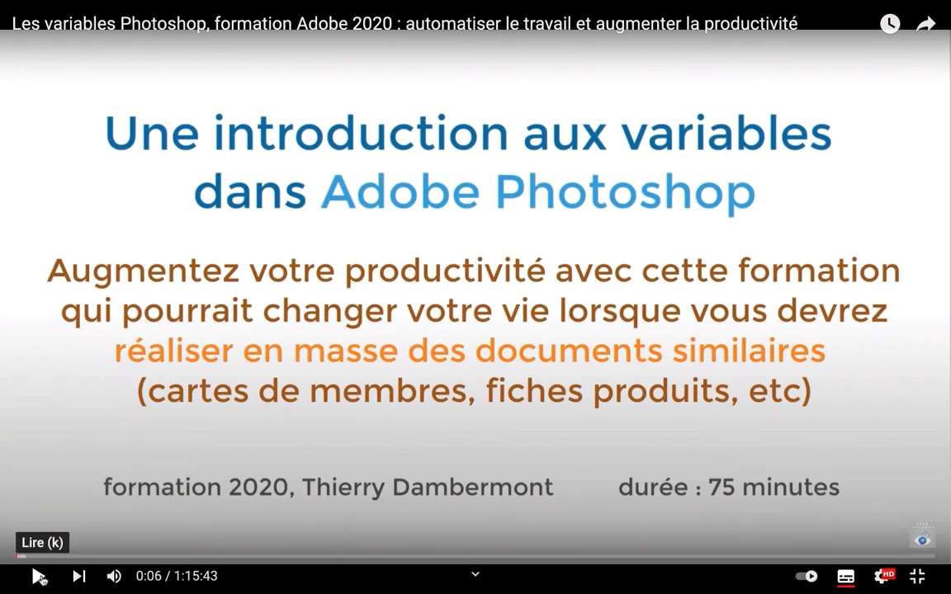